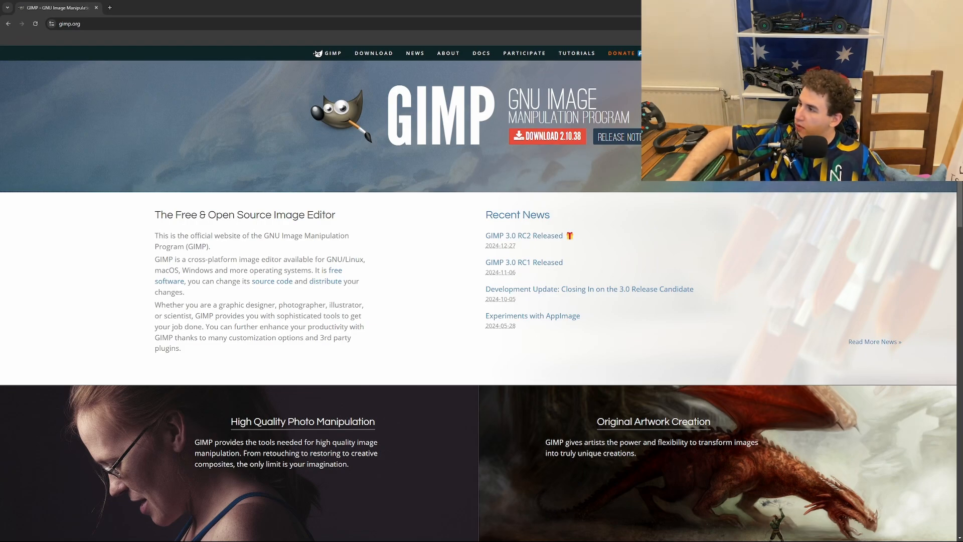
Look over the GIMP listing in the Microsoft Store, including its description, and close the store window
{"action": "left_click_drag", "start_coordinate": [478, 141], "coordinate": [369, 142]}
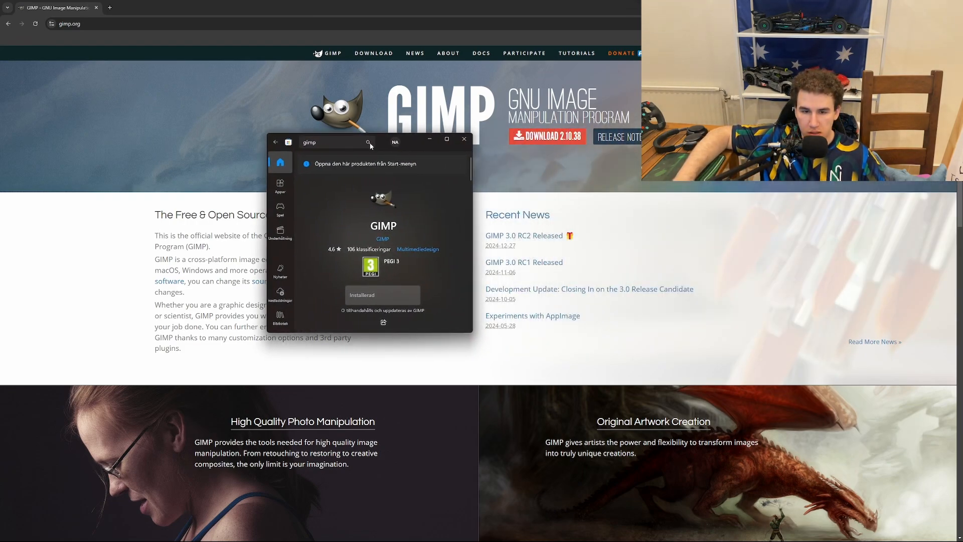
{"action": "scroll", "coordinate": [351, 251], "scroll_direction": "down", "scroll_amount": 5}
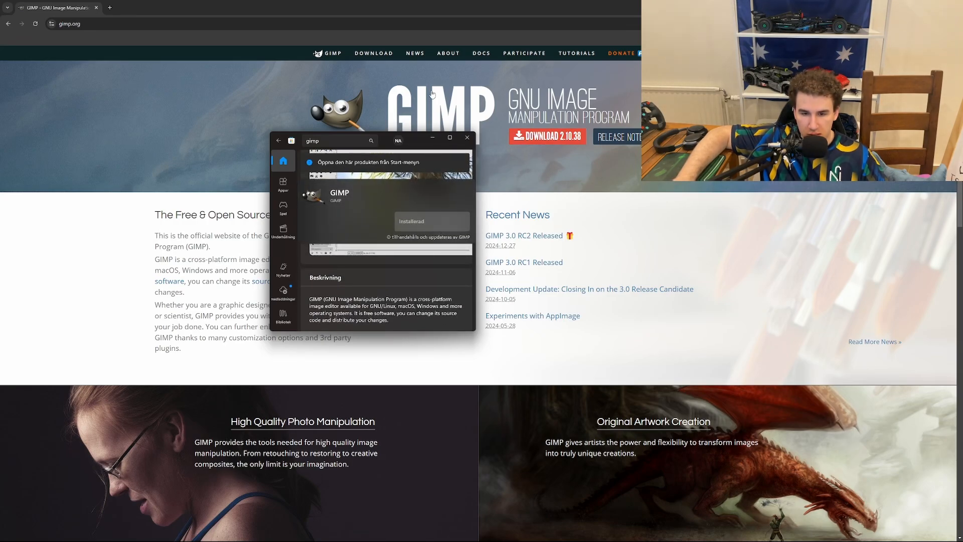
{"action": "left_click", "coordinate": [468, 139]}
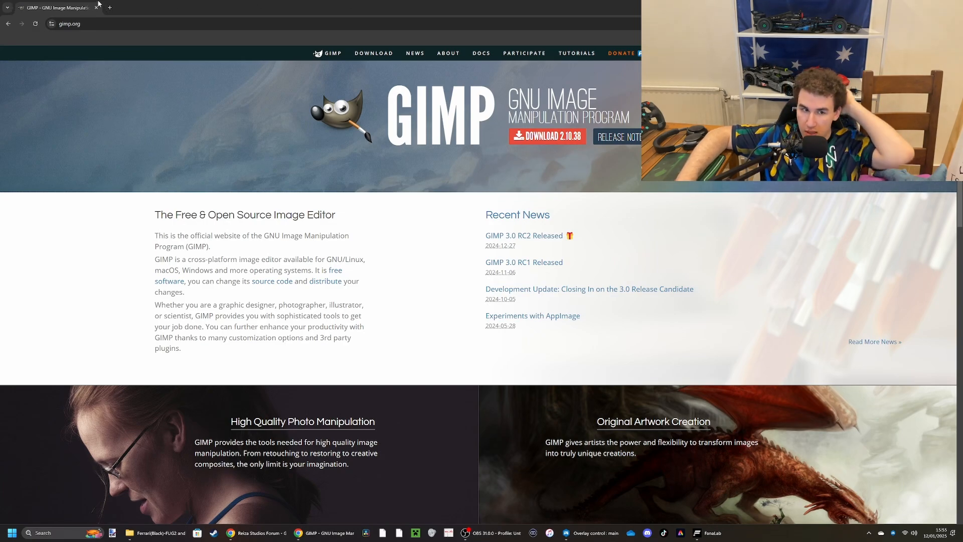
Search the web for "reiza forum" in a new tab and open the Reiza Studios Forum
{"action": "key", "text": "ctrl+shift+n"}
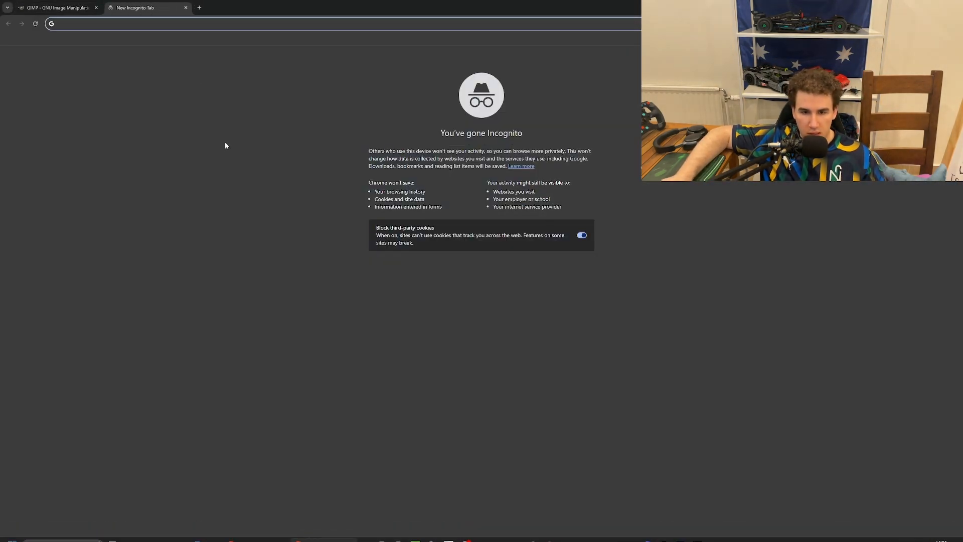
{"action": "type", "text": "rei"}
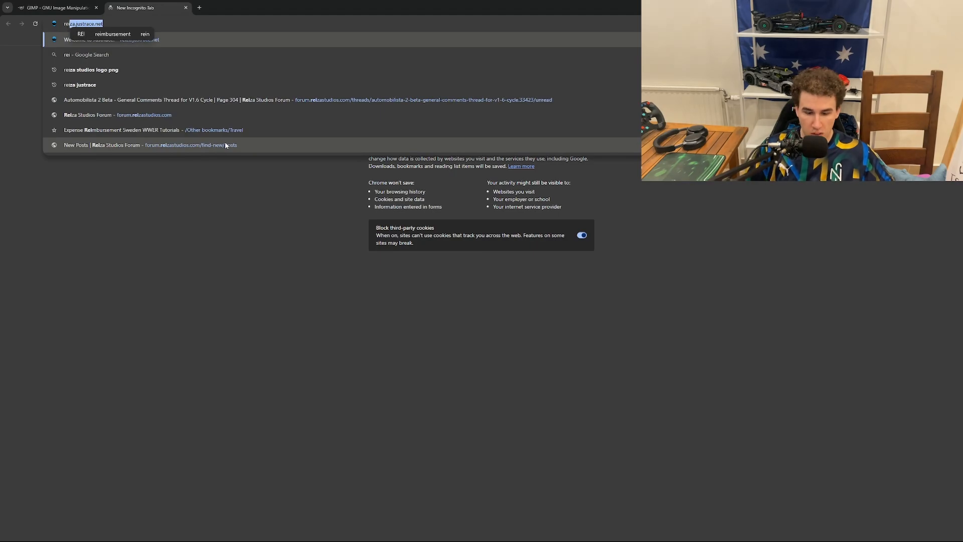
{"action": "type", "text": "za"}
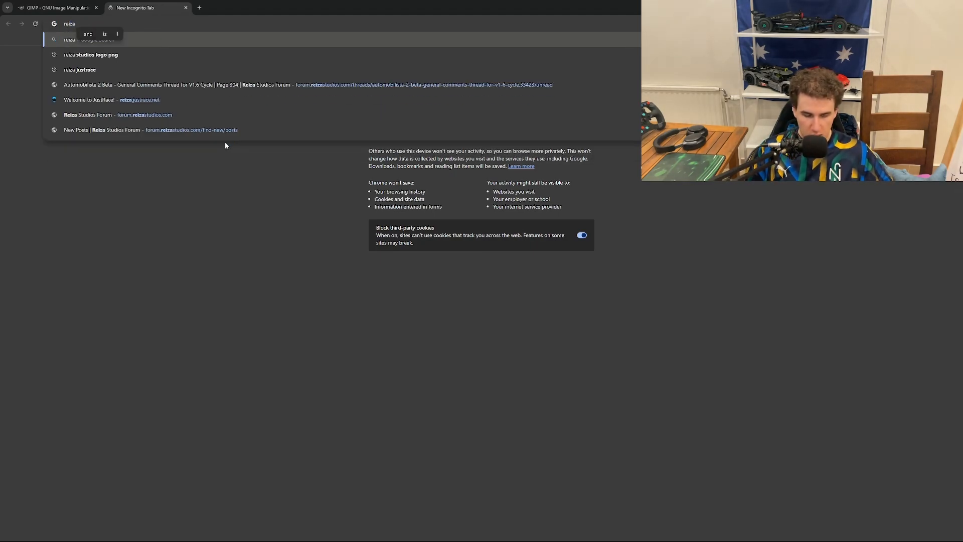
{"action": "type", "text": " forum"}
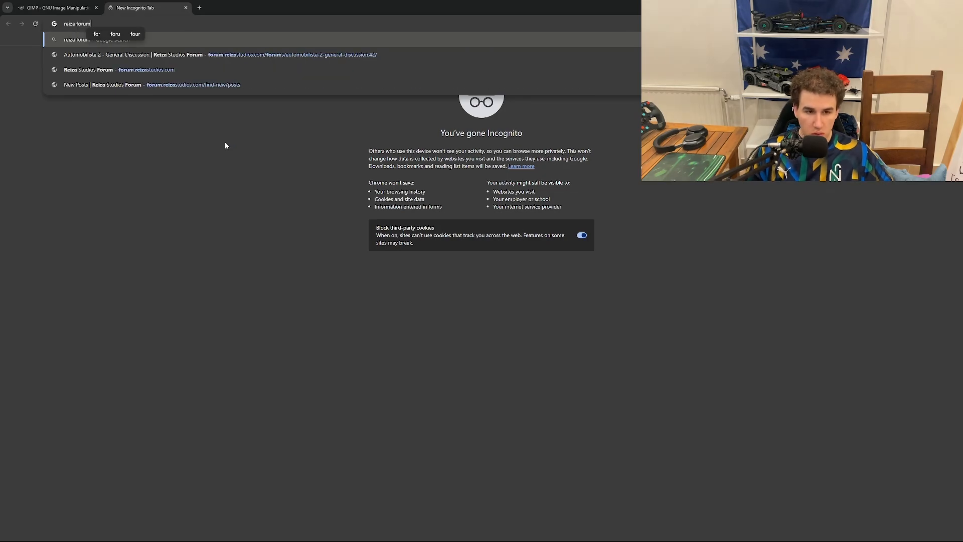
{"action": "key", "text": "Return"}
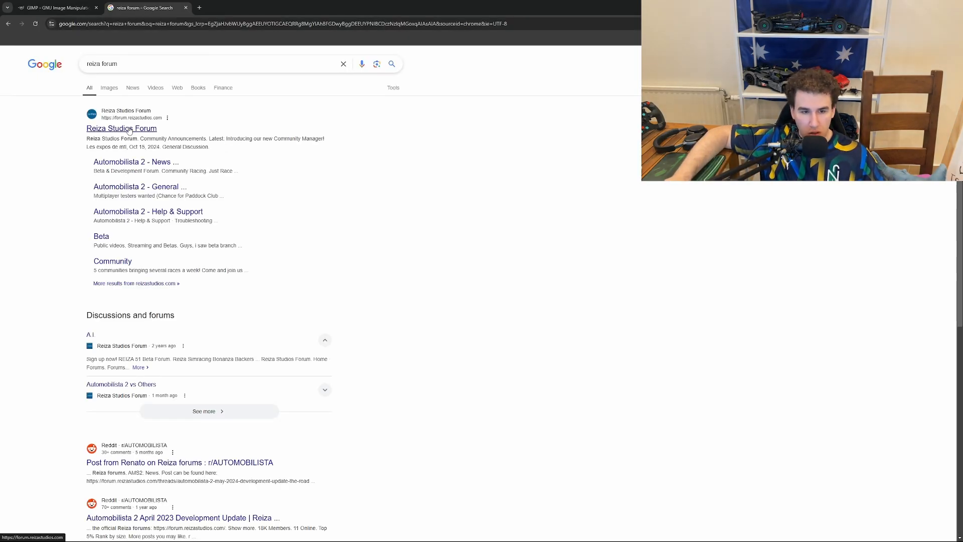
{"action": "left_click", "coordinate": [130, 129]}
Open the "AMS2 - User Livery Overrides" thread in the Automobilista 2 - General Discussion forum
{"action": "scroll", "coordinate": [225, 194], "scroll_direction": "down", "scroll_amount": 2}
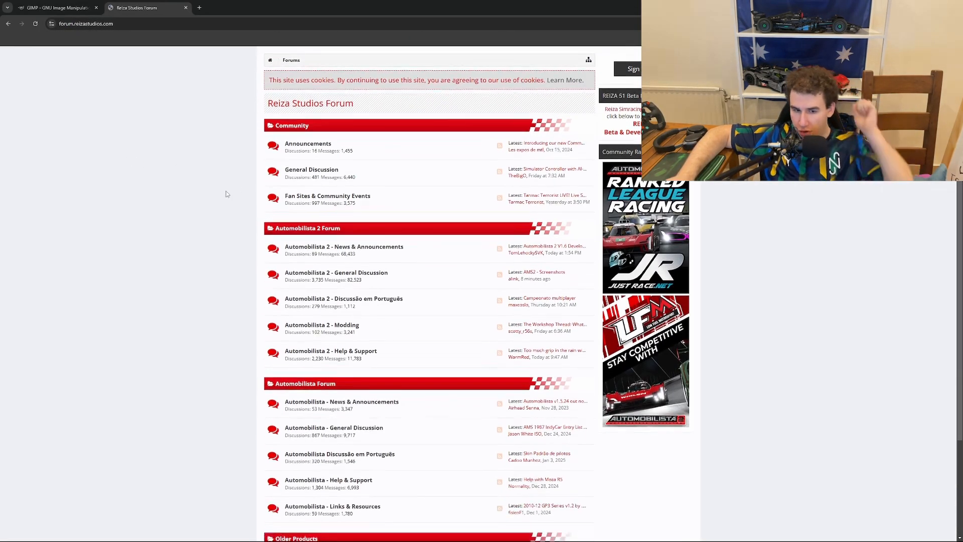
{"action": "left_click", "coordinate": [320, 275]}
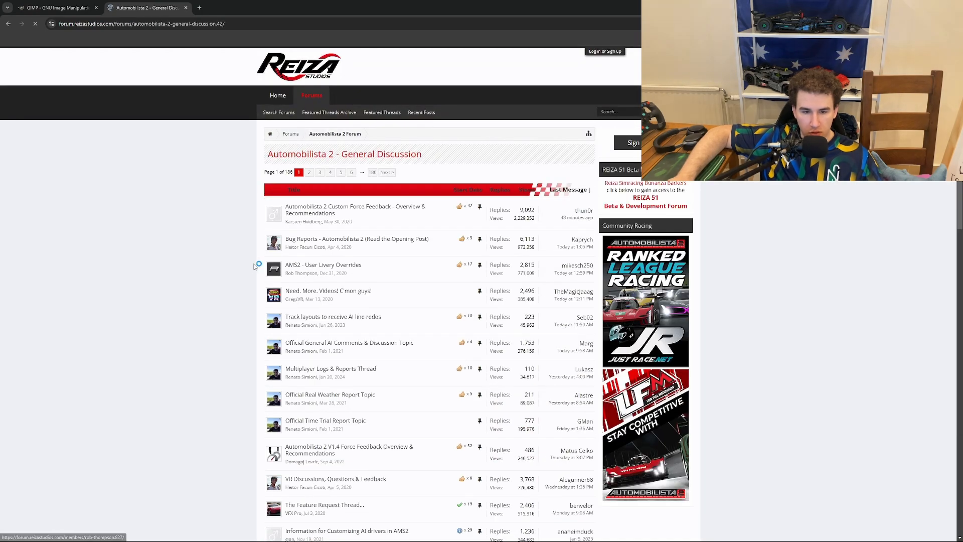
{"action": "left_click", "coordinate": [343, 270]}
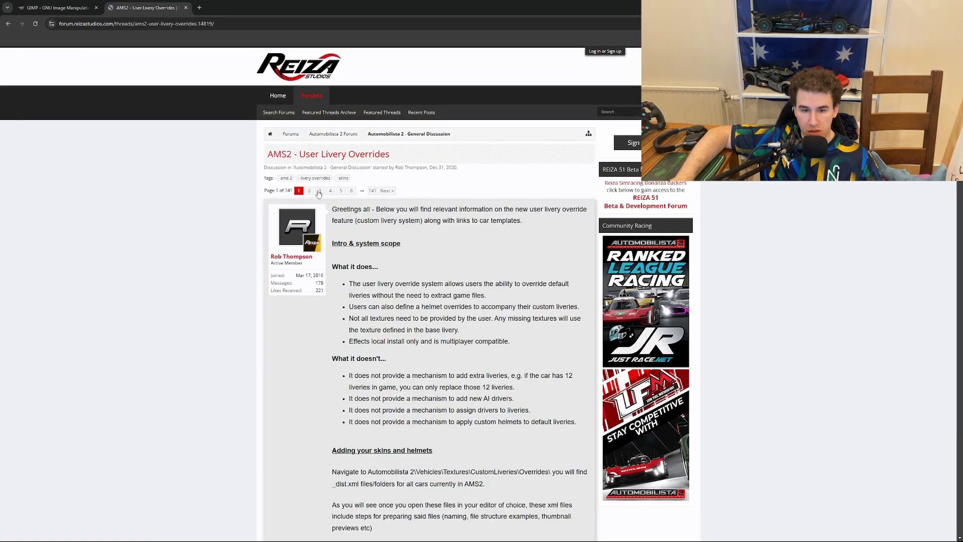
{"action": "left_click_drag", "start_coordinate": [266, 160], "coordinate": [412, 167]}
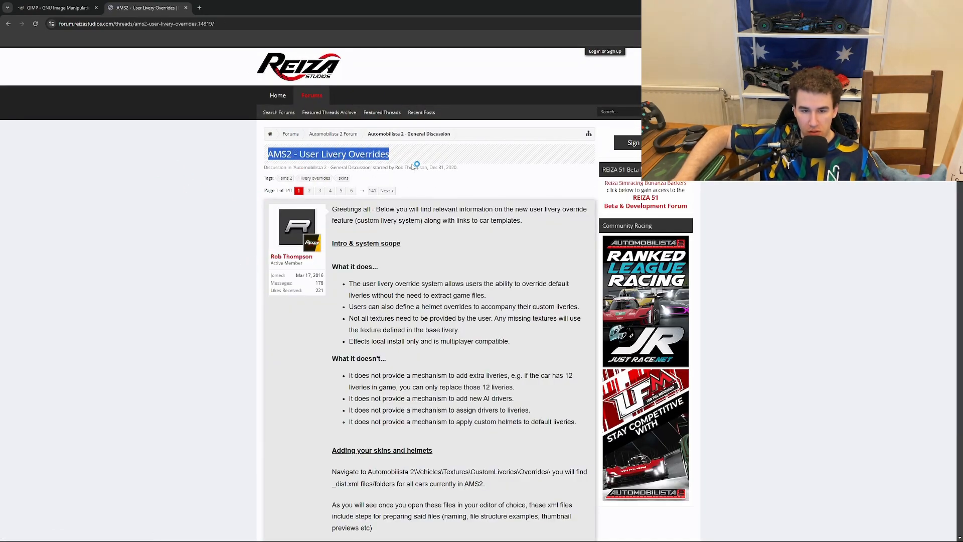
{"action": "left_click", "coordinate": [29, 201]}
Look through the alphabetical list of car template downloads in the livery overrides thread
{"action": "scroll", "coordinate": [230, 259], "scroll_direction": "down", "scroll_amount": 8}
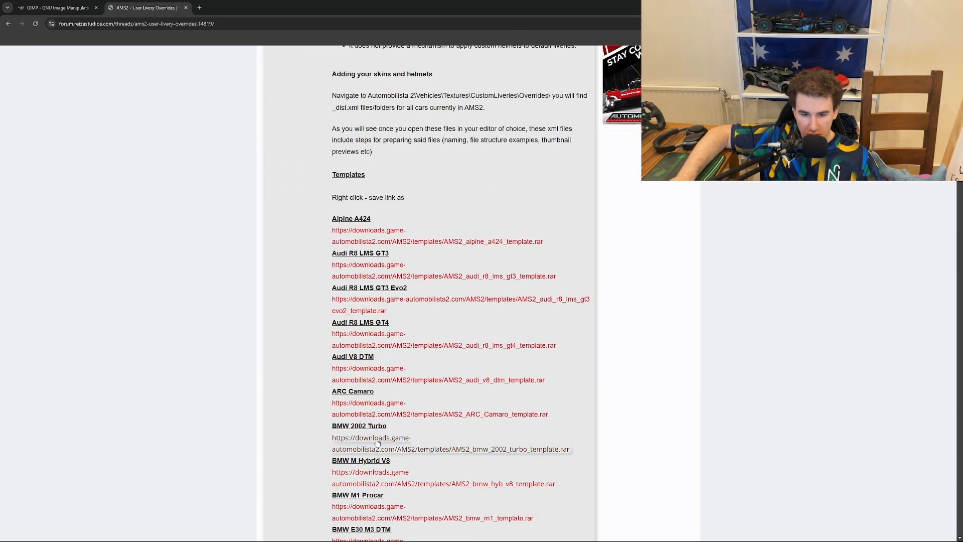
{"action": "scroll", "coordinate": [236, 444], "scroll_direction": "down", "scroll_amount": 6}
{"action": "scroll", "coordinate": [237, 432], "scroll_direction": "down", "scroll_amount": 14}
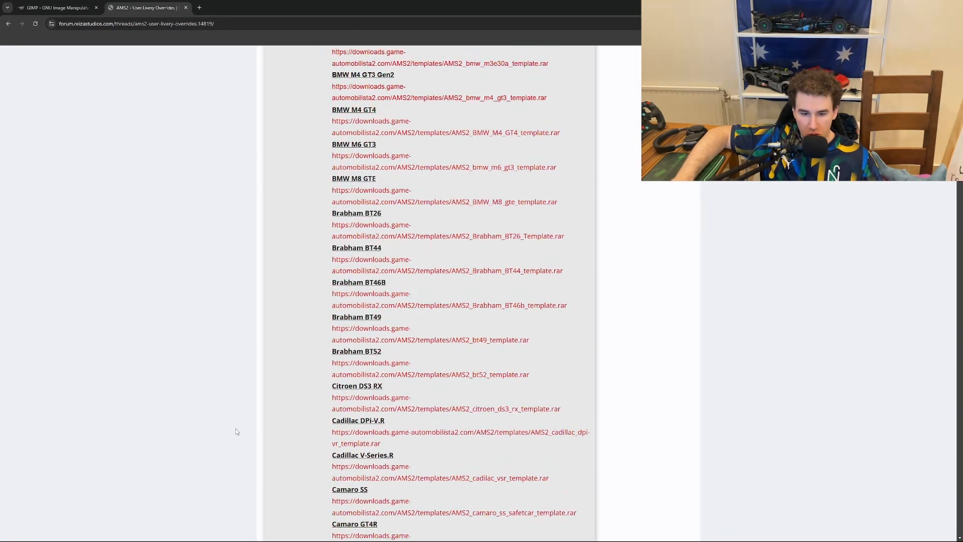
{"action": "scroll", "coordinate": [236, 427], "scroll_direction": "down", "scroll_amount": 20}
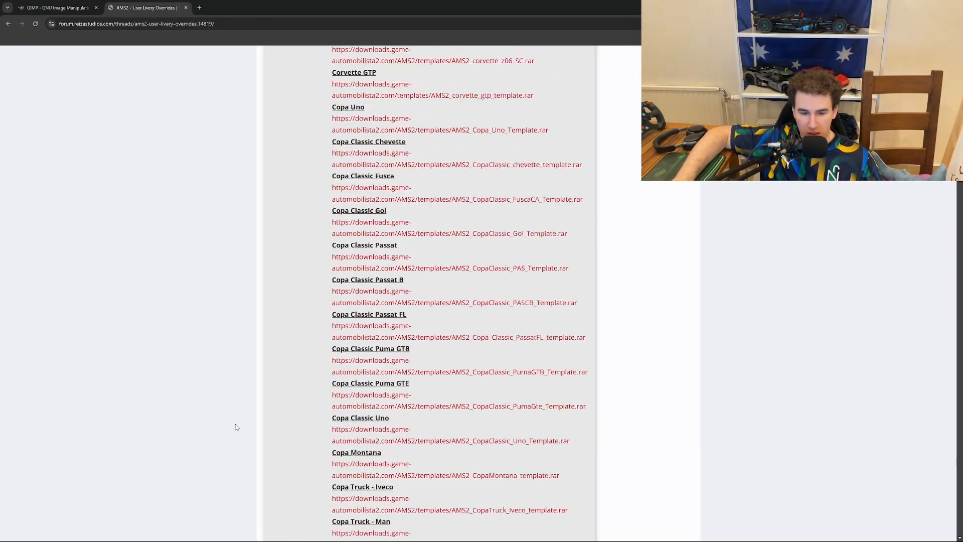
{"action": "scroll", "coordinate": [235, 423], "scroll_direction": "down", "scroll_amount": 12}
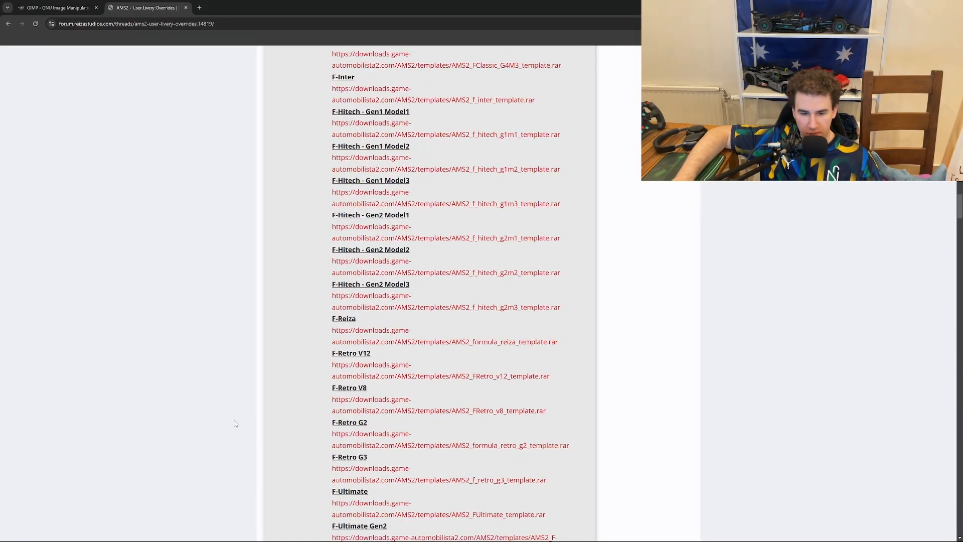
{"action": "scroll", "coordinate": [235, 423], "scroll_direction": "down", "scroll_amount": 1}
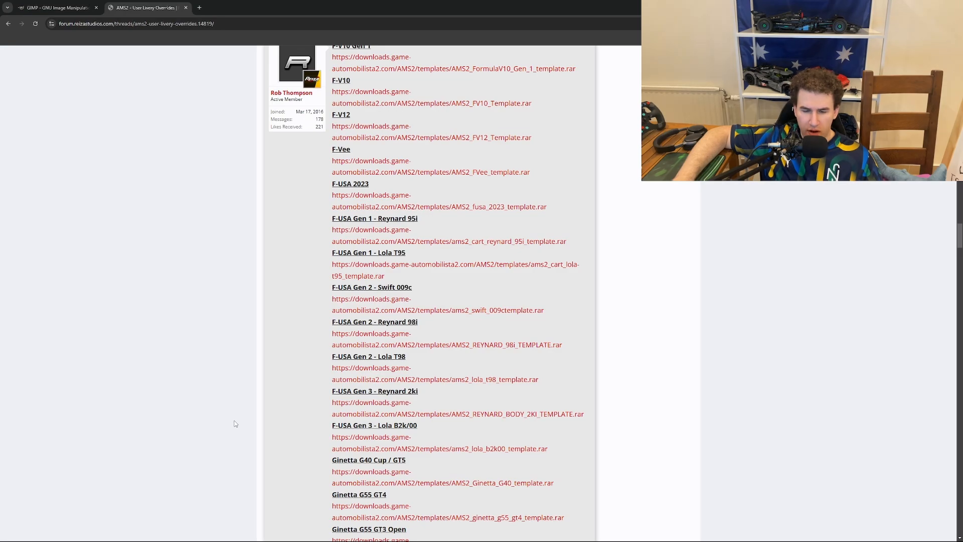
{"action": "scroll", "coordinate": [235, 422], "scroll_direction": "down", "scroll_amount": 4}
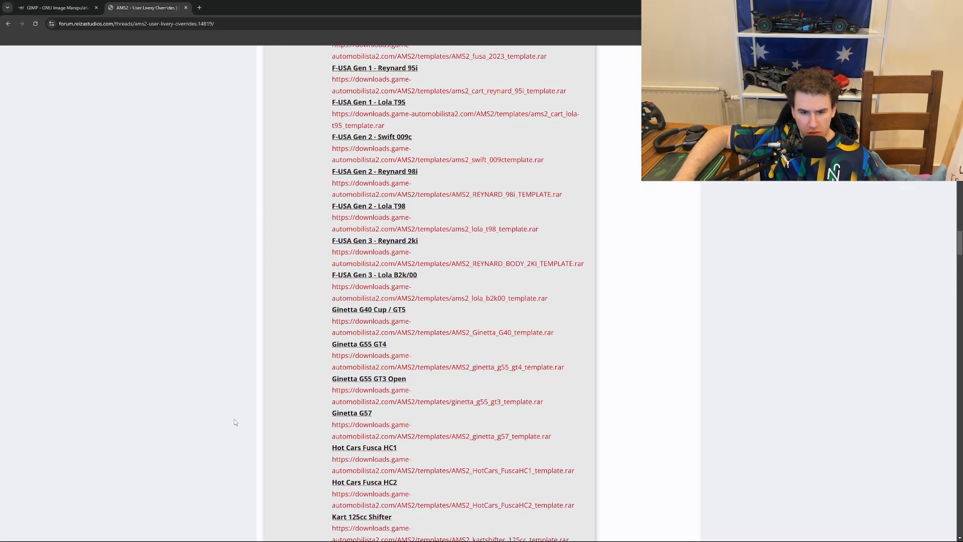
{"action": "scroll", "coordinate": [236, 422], "scroll_direction": "down", "scroll_amount": 7}
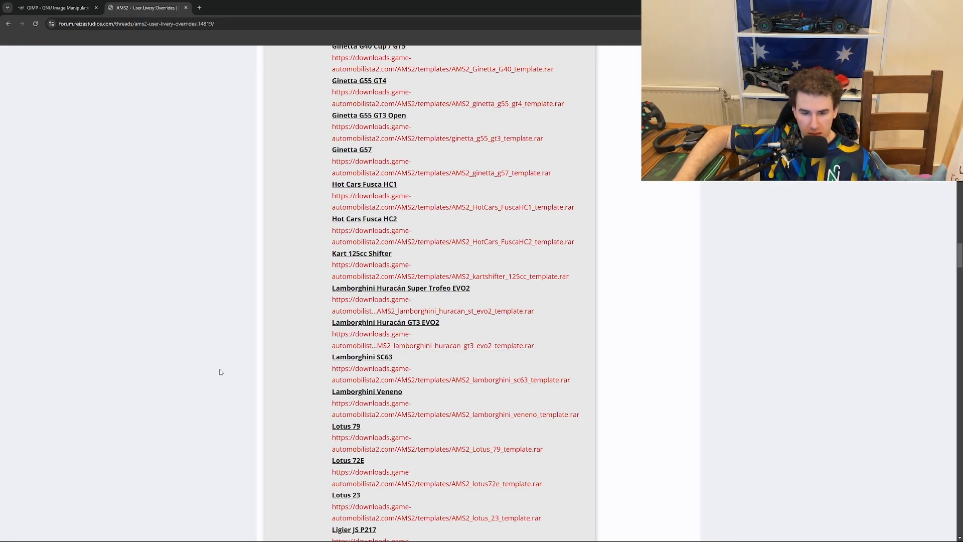
{"action": "scroll", "coordinate": [236, 377], "scroll_direction": "down", "scroll_amount": 6}
{"action": "scroll", "coordinate": [319, 406], "scroll_direction": "down", "scroll_amount": 20}
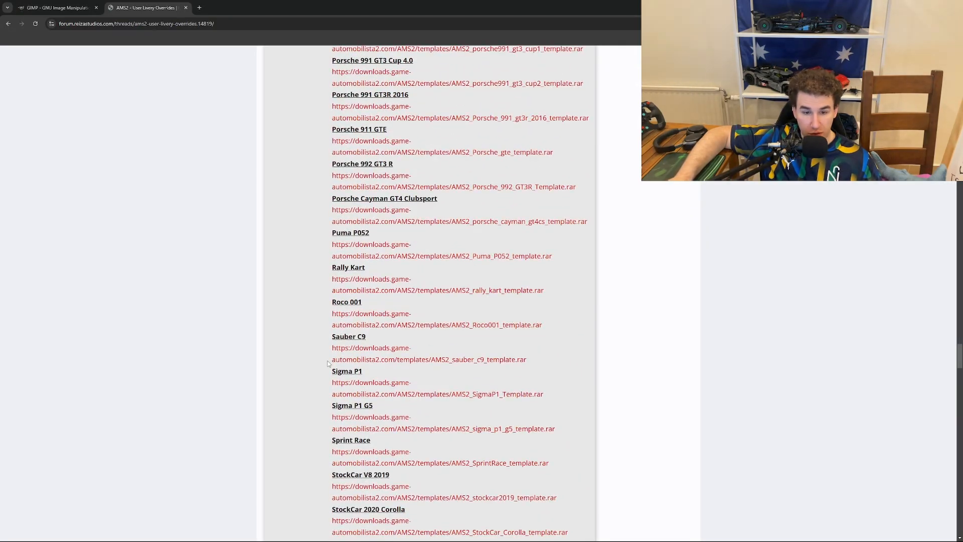
Download the Porsche 963 template and save it as AMS2_porsche_963_template.rar in the Downloads folder
{"action": "scroll", "coordinate": [329, 363], "scroll_direction": "up", "scroll_amount": 5}
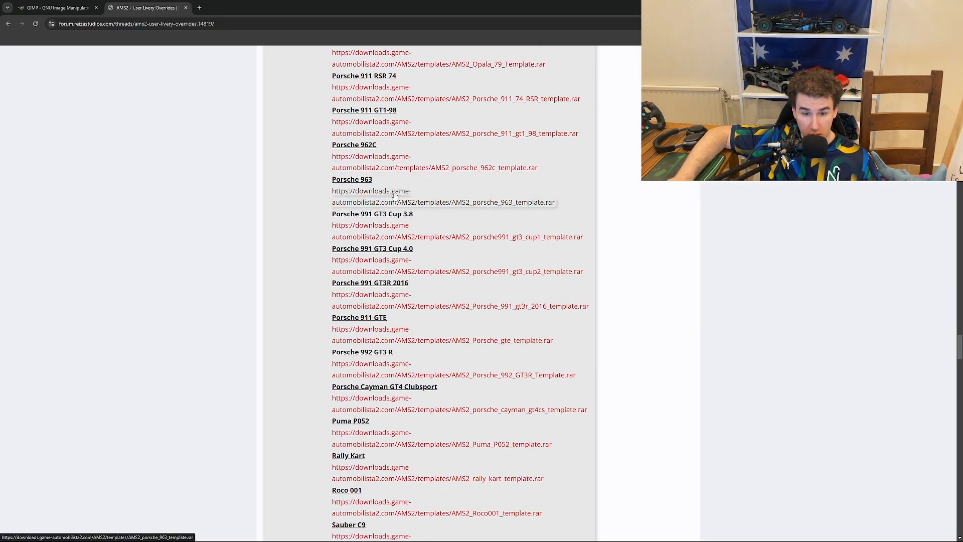
{"action": "left_click", "coordinate": [394, 197]}
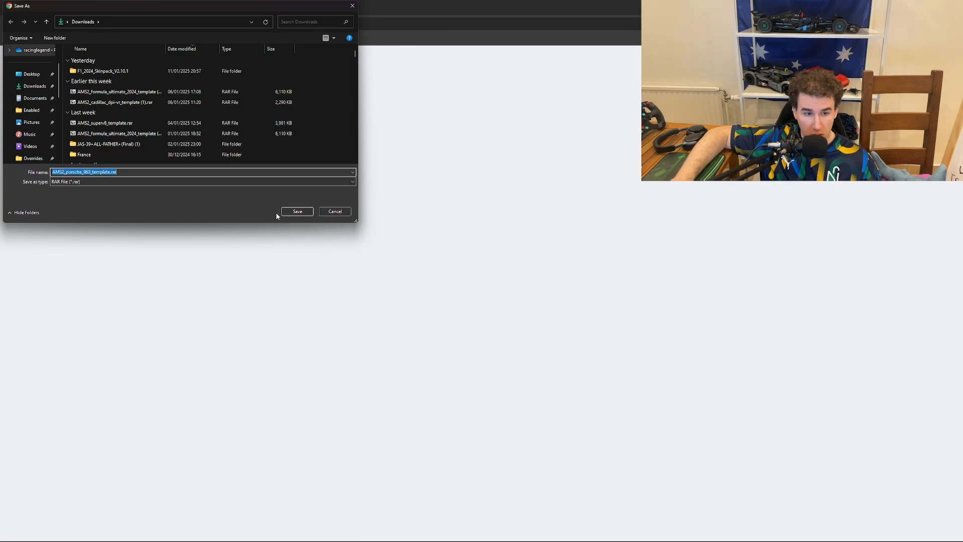
{"action": "left_click", "coordinate": [45, 86]}
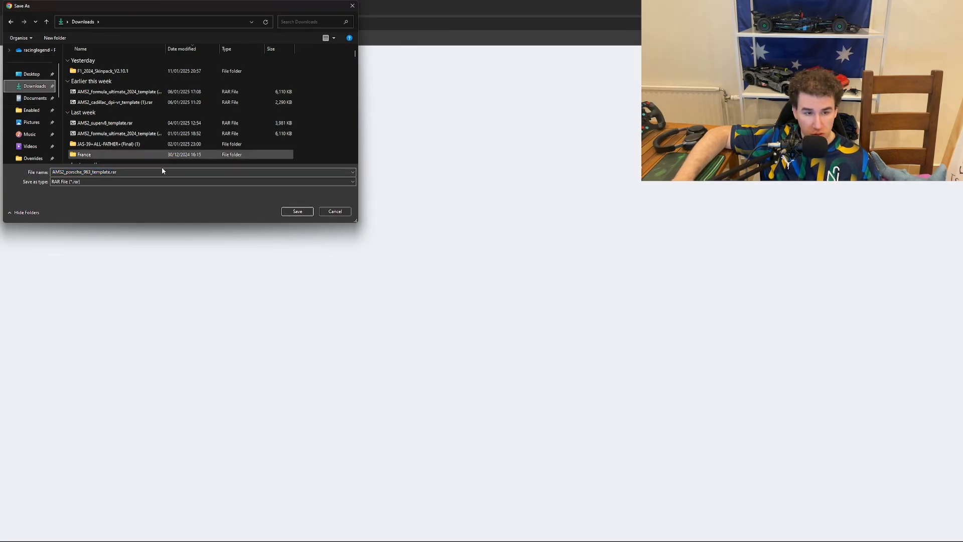
{"action": "left_click", "coordinate": [296, 211]}
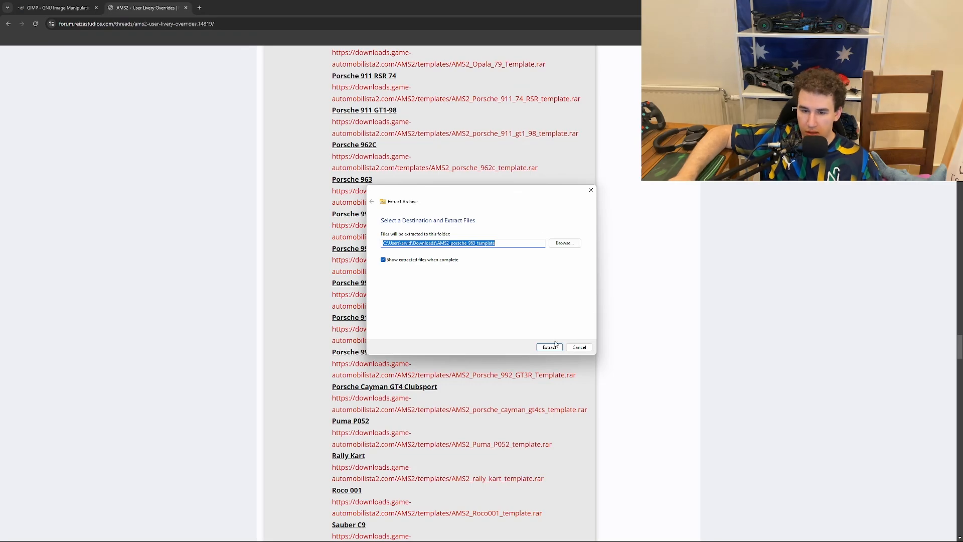
Extract the Porsche 963 archive to the proposed Downloads subfolder and open AMS2_porsche_963_template.psd from the archive in GIMP
{"action": "left_click", "coordinate": [551, 347]}
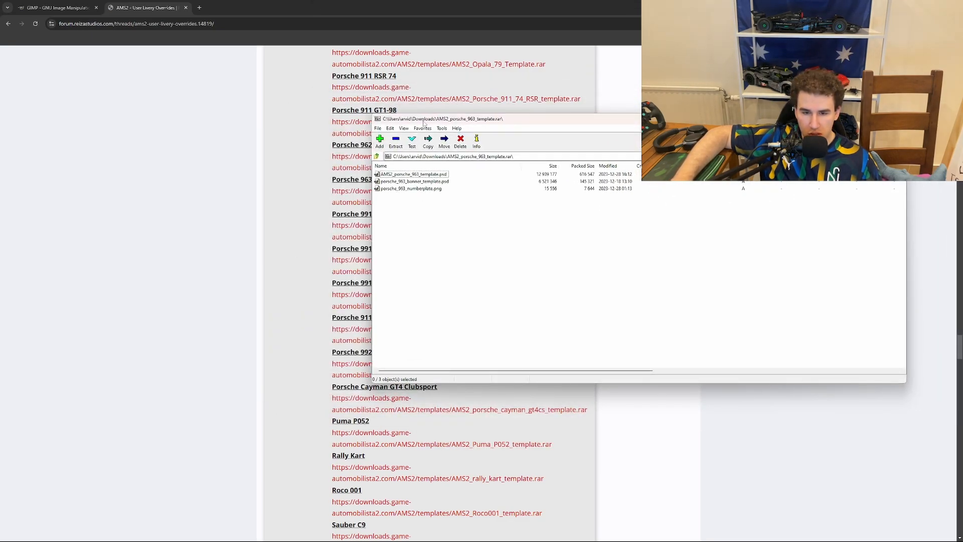
{"action": "left_click", "coordinate": [424, 174]}
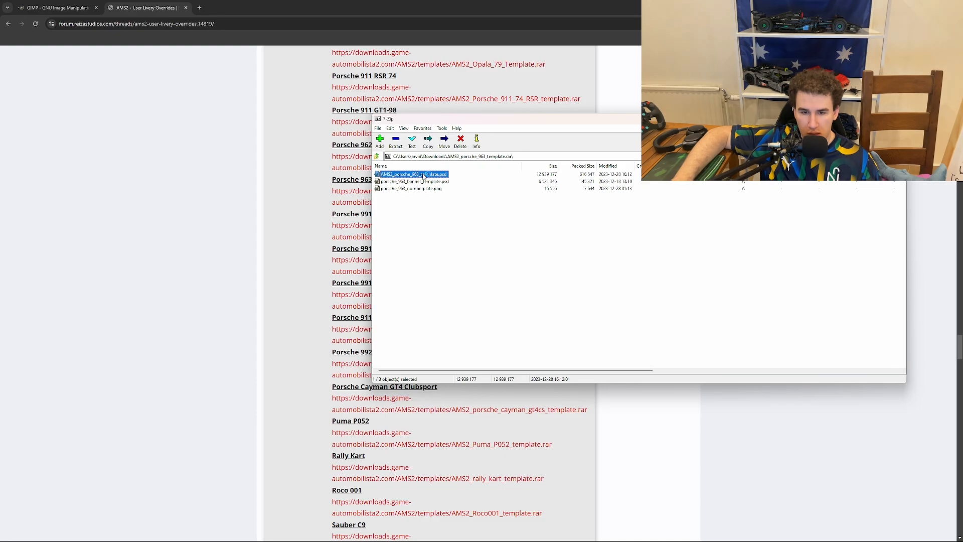
{"action": "double_click", "coordinate": [424, 175]}
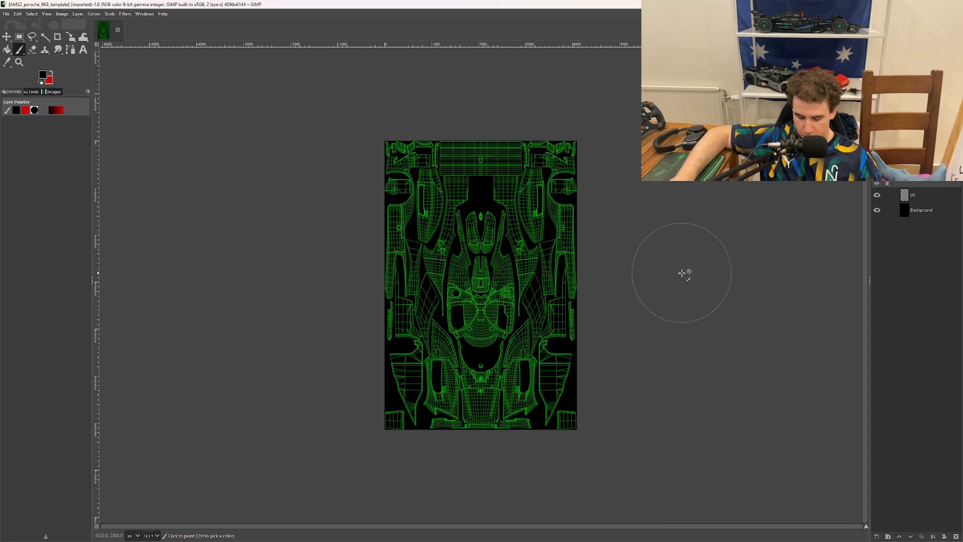
{"action": "scroll", "coordinate": [682, 273], "scroll_direction": "up", "scroll_amount": 1}
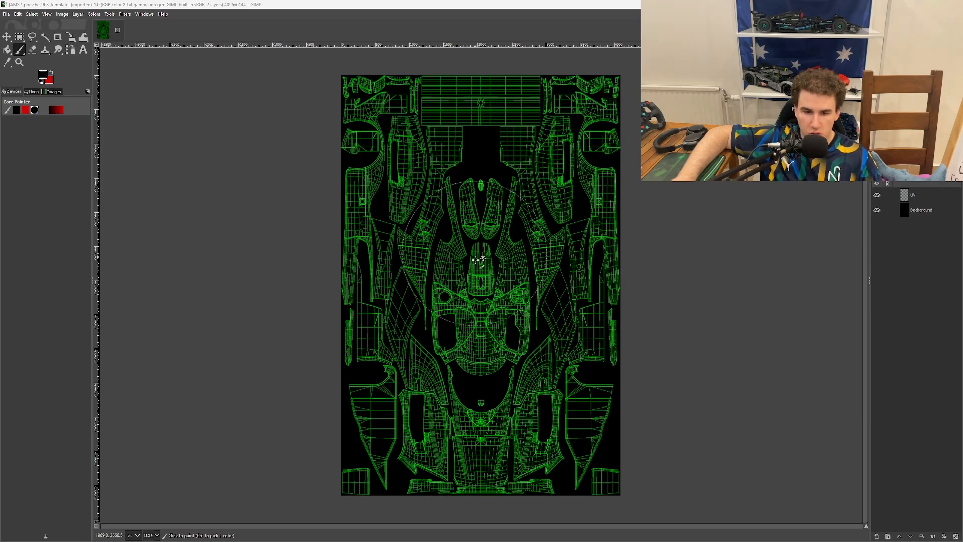
{"action": "left_click", "coordinate": [6, 38]}
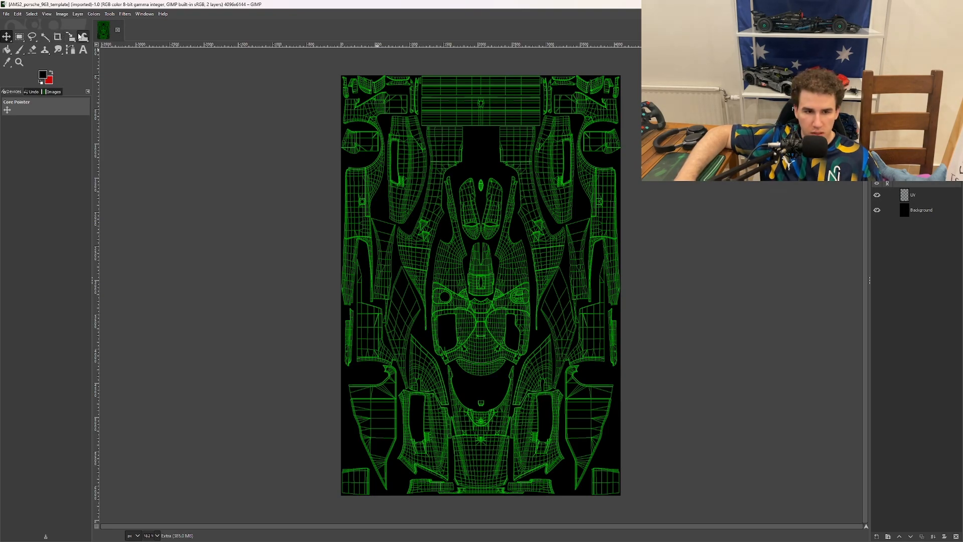
{"action": "left_click", "coordinate": [70, 37]}
{"action": "left_click", "coordinate": [110, 47]}
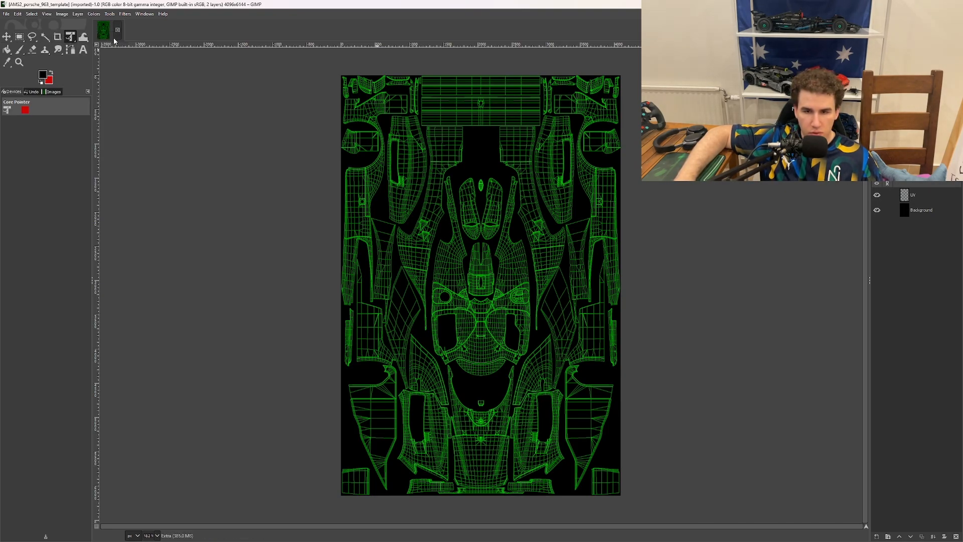
{"action": "left_click", "coordinate": [70, 37]}
{"action": "left_click", "coordinate": [105, 61]}
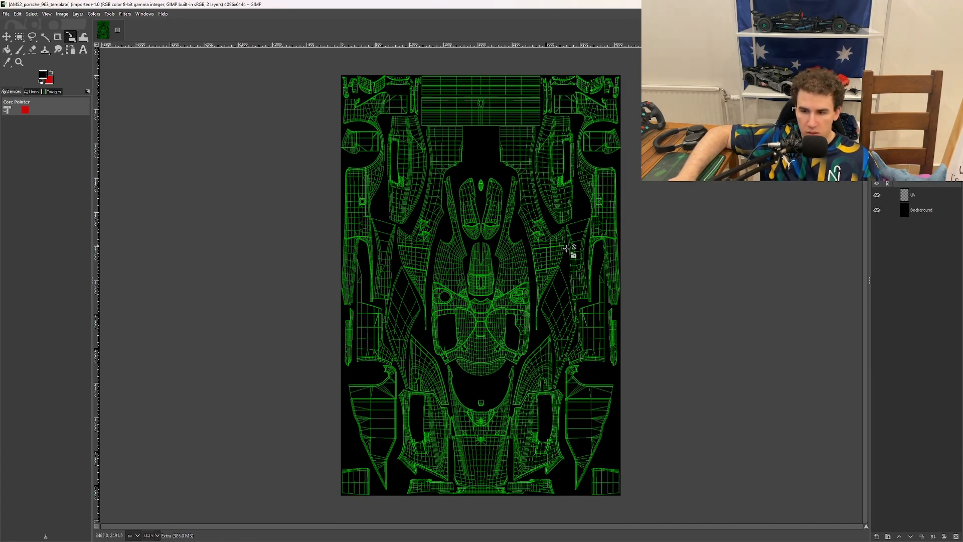
{"action": "left_click", "coordinate": [914, 211]}
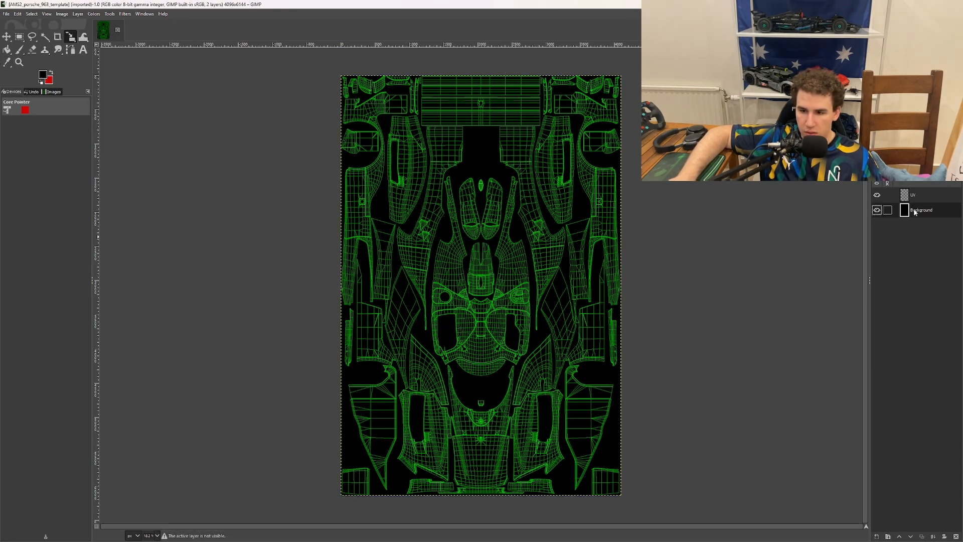
{"action": "left_click", "coordinate": [550, 254]}
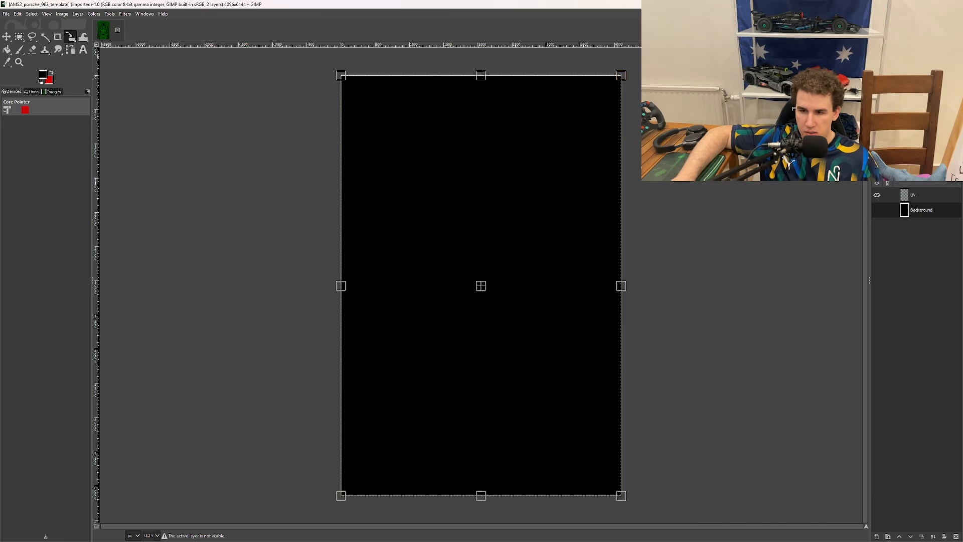
{"action": "key", "text": "Escape"}
Activate the Move tool and inspect the lower part of the Porsche 963 UV wireframe
{"action": "left_click", "coordinate": [7, 38]}
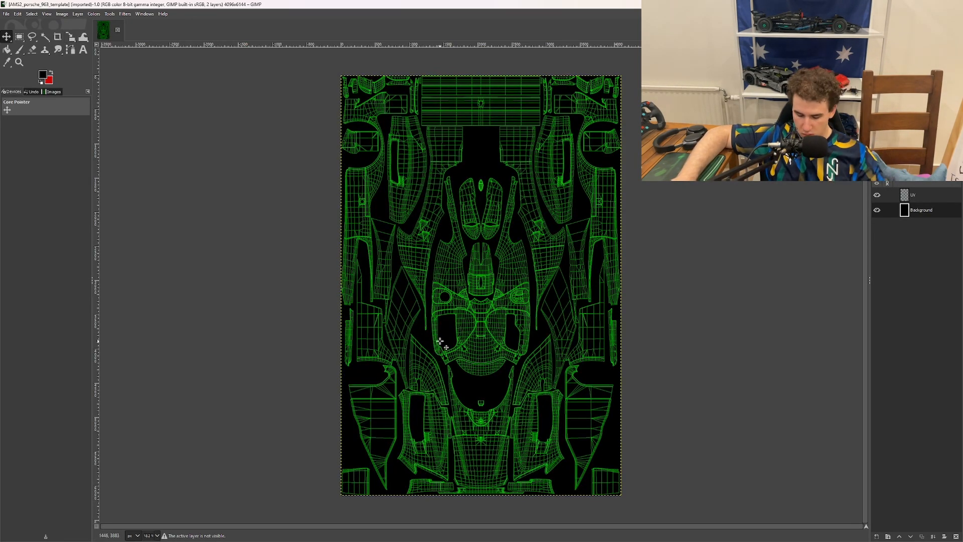
{"action": "scroll", "coordinate": [452, 368], "scroll_direction": "up", "scroll_amount": 2}
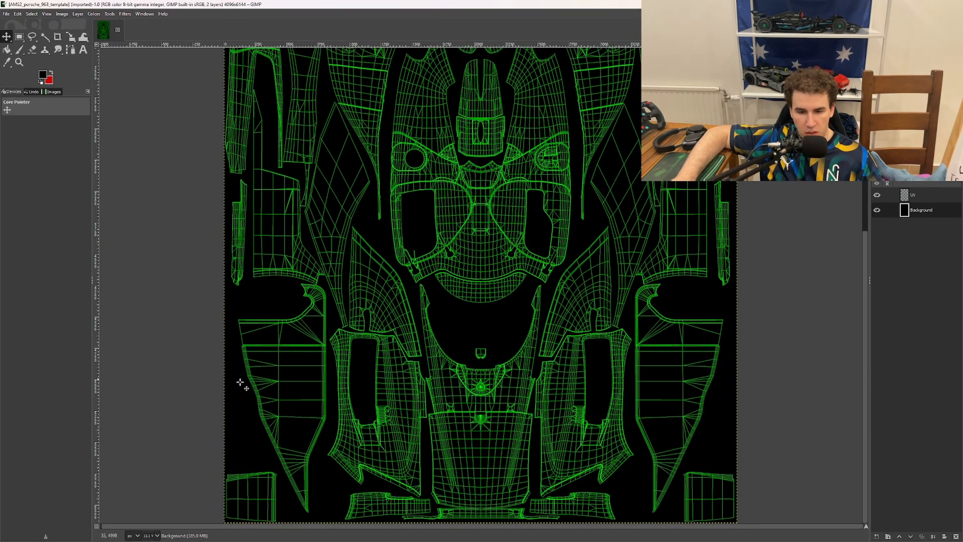
Examine the Porsche 963 UV wireframe across the whole template, from the upper parts to the front and rear body sections
{"action": "scroll", "coordinate": [454, 426], "scroll_direction": "up", "scroll_amount": 5}
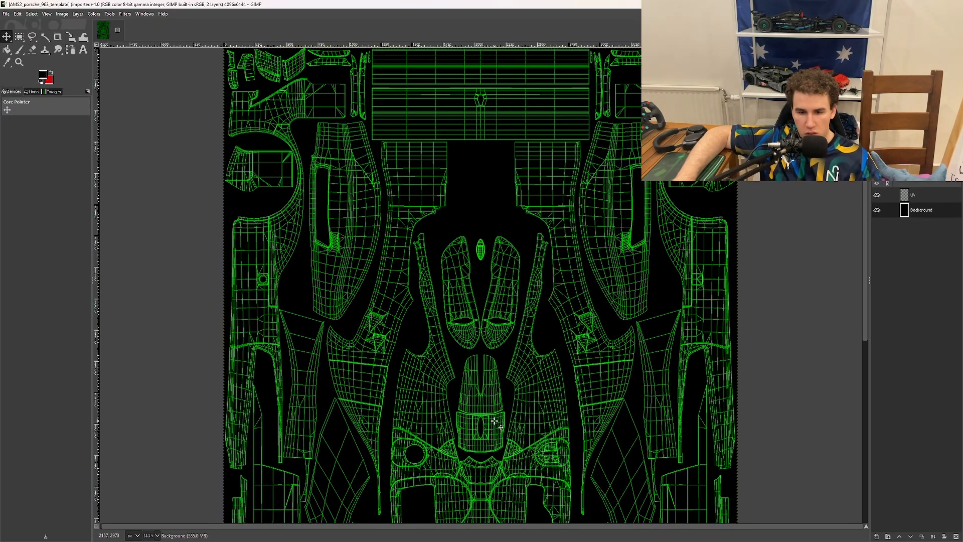
{"action": "scroll", "coordinate": [494, 421], "scroll_direction": "down", "scroll_amount": 5}
{"action": "scroll", "coordinate": [494, 422], "scroll_direction": "up", "scroll_amount": 5}
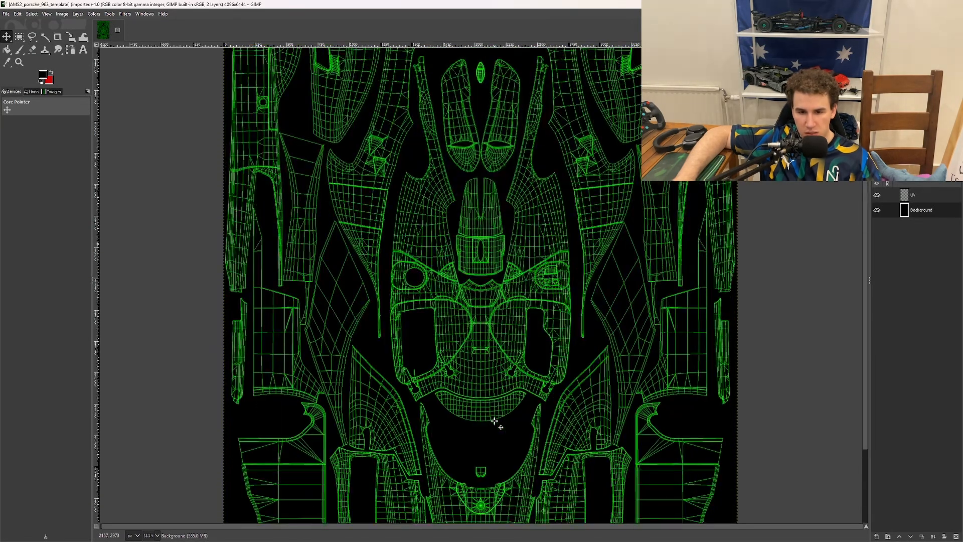
{"action": "scroll", "coordinate": [494, 421], "scroll_direction": "down", "scroll_amount": 5}
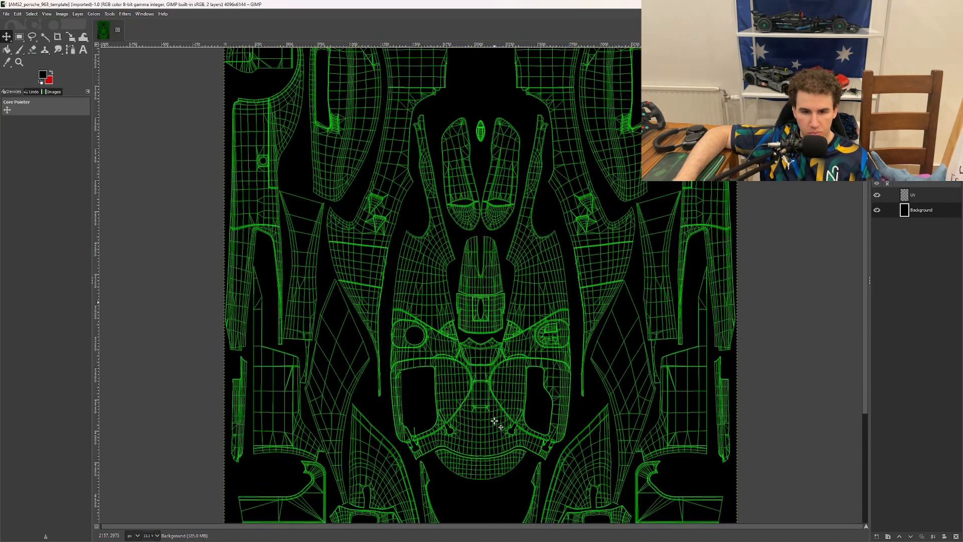
{"action": "scroll", "coordinate": [494, 421], "scroll_direction": "up", "scroll_amount": 5}
{"action": "scroll", "coordinate": [494, 423], "scroll_direction": "down", "scroll_amount": 5}
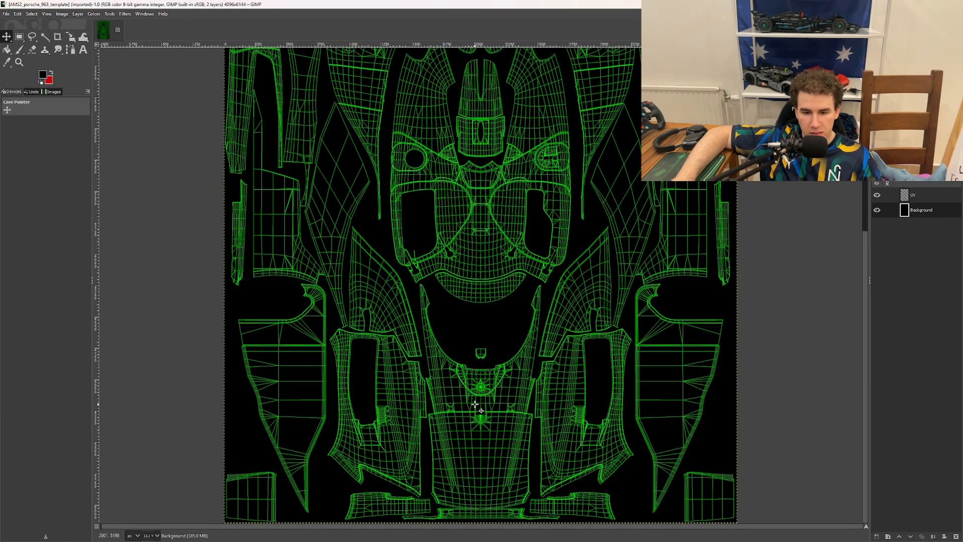
{"action": "scroll", "coordinate": [474, 431], "scroll_direction": "up", "scroll_amount": 2}
{"action": "scroll", "coordinate": [473, 452], "scroll_direction": "down", "scroll_amount": 2}
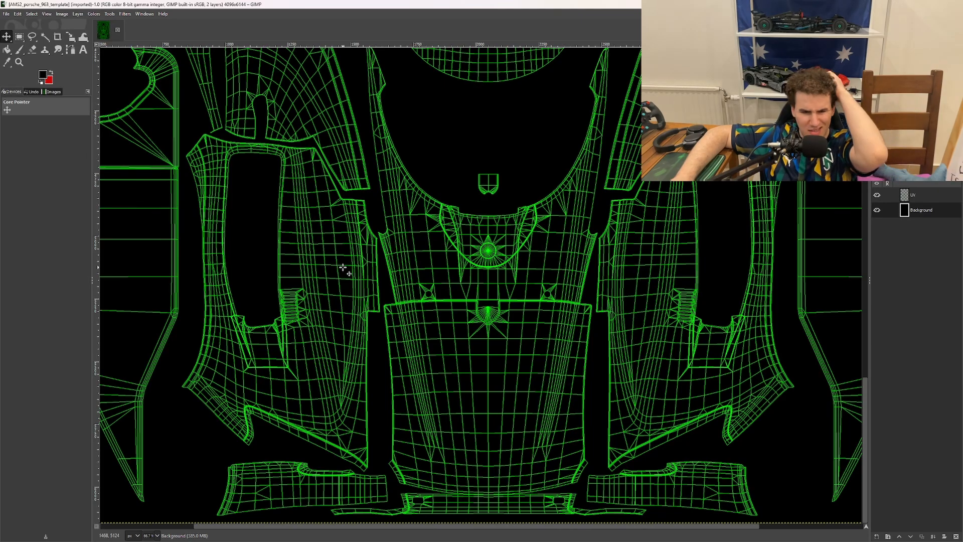
Inspect the side panels and upper body parts of the UV wireframe up close, and review the full layout again
{"action": "left_click_drag", "start_coordinate": [542, 526], "coordinate": [448, 526]}
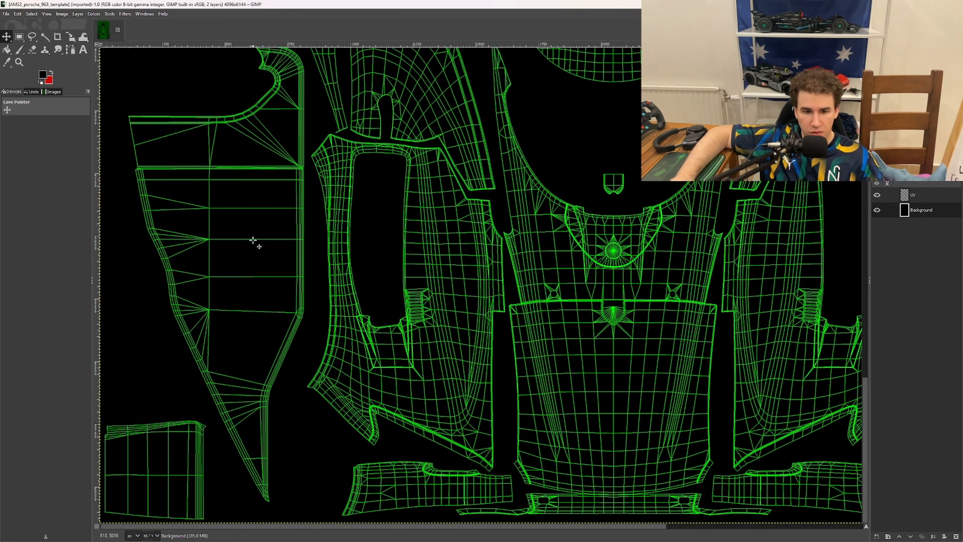
{"action": "scroll", "coordinate": [301, 410], "scroll_direction": "up", "scroll_amount": 5}
{"action": "scroll", "coordinate": [301, 410], "scroll_direction": "up", "scroll_amount": 3}
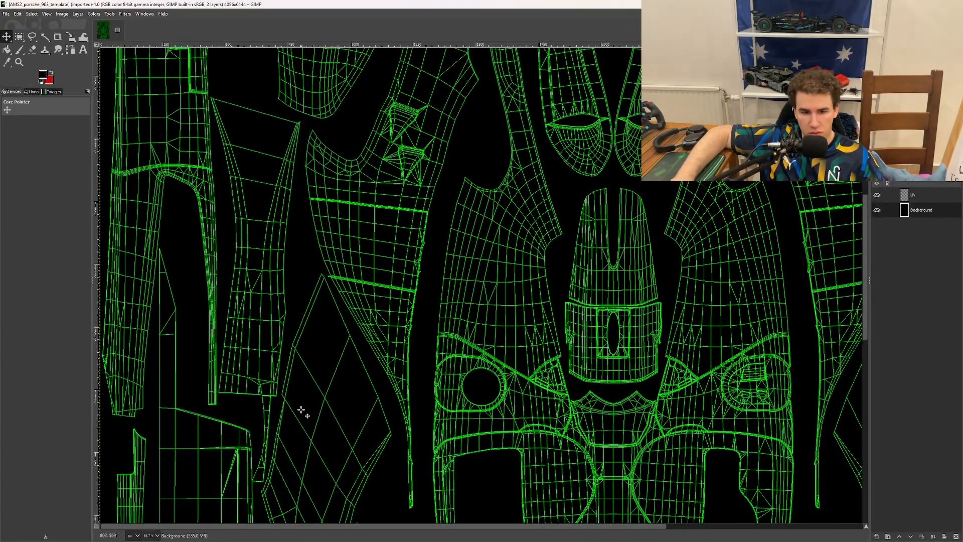
{"action": "scroll", "coordinate": [300, 410], "scroll_direction": "up", "scroll_amount": 10}
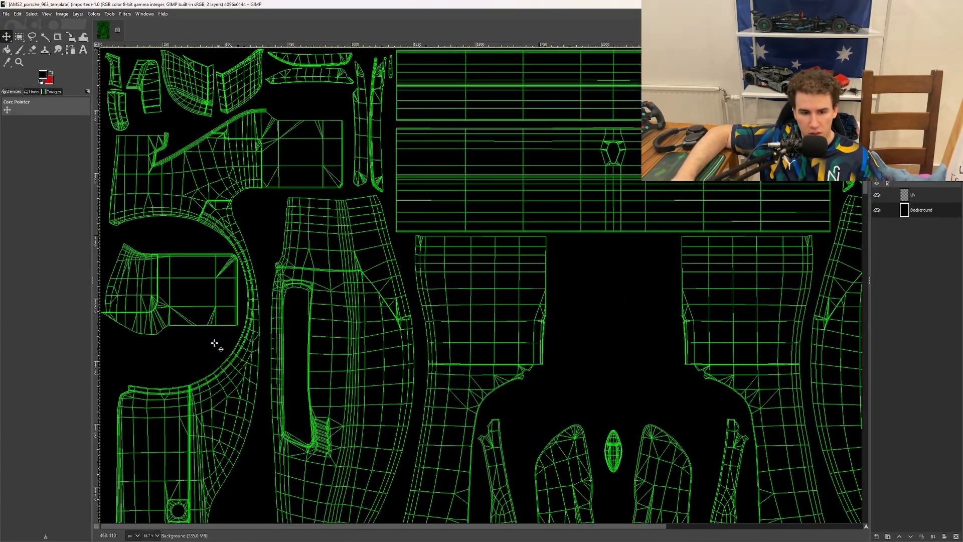
{"action": "scroll", "coordinate": [566, 487], "scroll_direction": "right", "scroll_amount": 3}
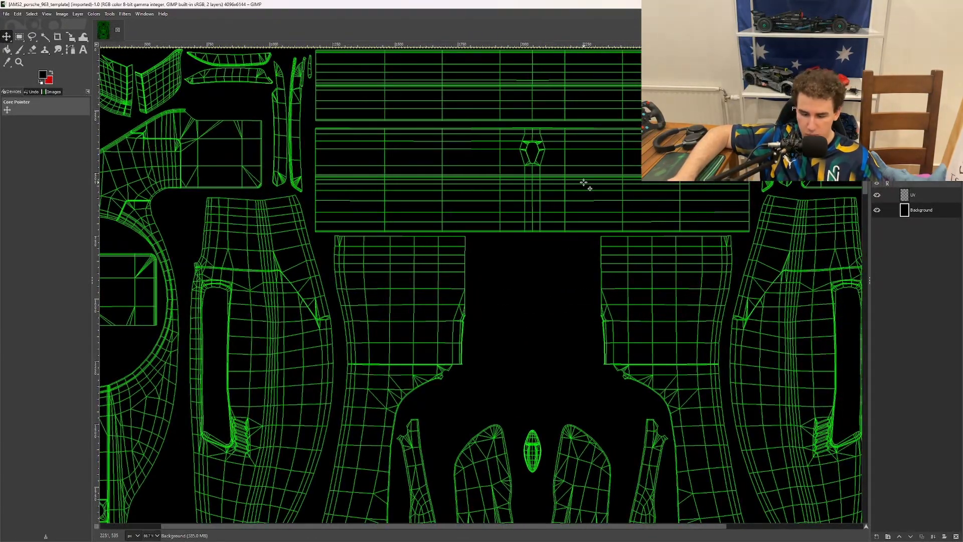
{"action": "scroll", "coordinate": [583, 183], "scroll_direction": "down", "scroll_amount": 2}
{"action": "scroll", "coordinate": [609, 284], "scroll_direction": "down", "scroll_amount": 6}
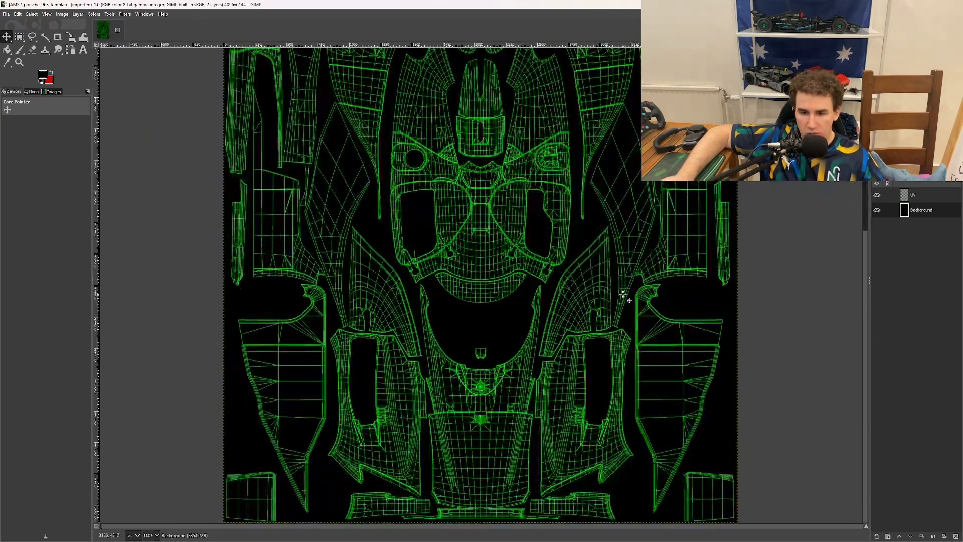
{"action": "scroll", "coordinate": [608, 276], "scroll_direction": "up", "scroll_amount": 5}
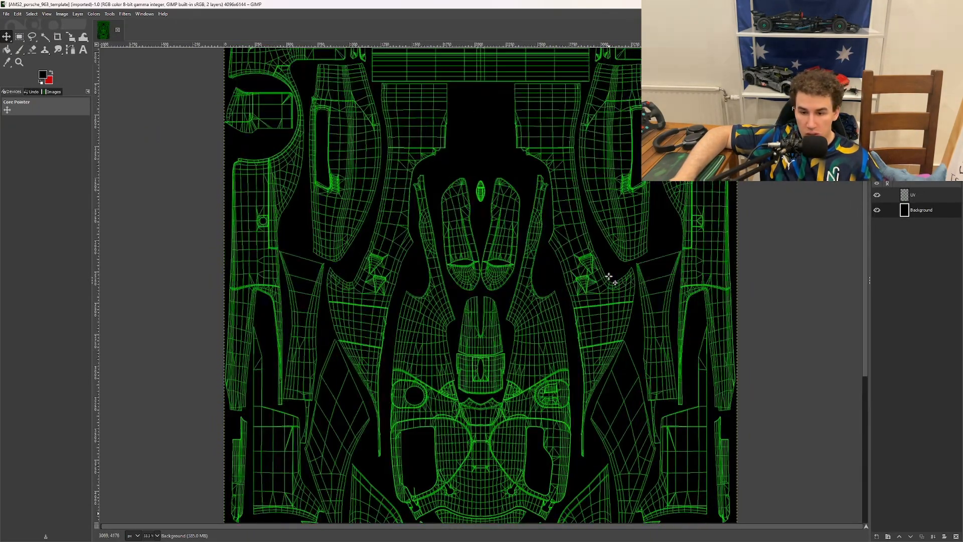
{"action": "scroll", "coordinate": [608, 276], "scroll_direction": "down", "scroll_amount": 5}
{"action": "scroll", "coordinate": [608, 276], "scroll_direction": "up", "scroll_amount": 5}
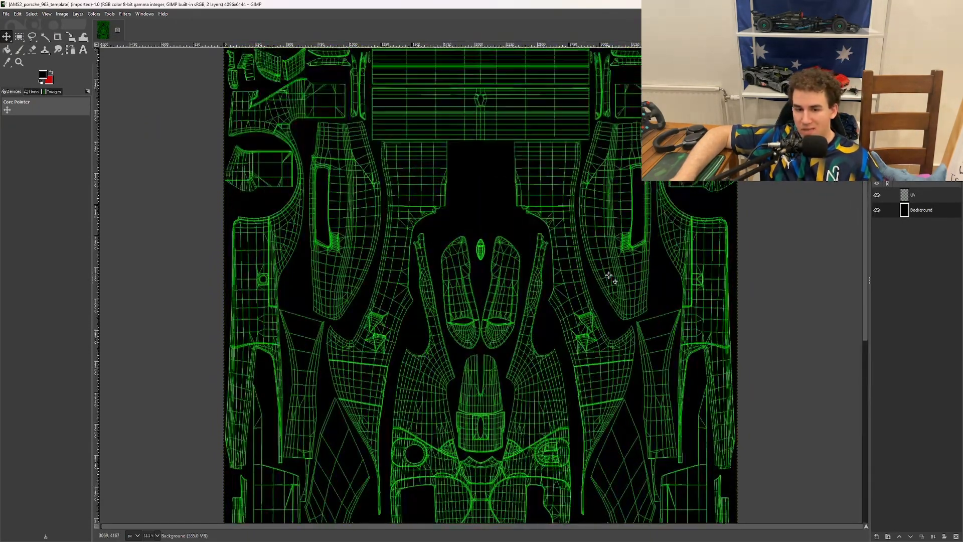
{"action": "scroll", "coordinate": [608, 276], "scroll_direction": "down", "scroll_amount": 5}
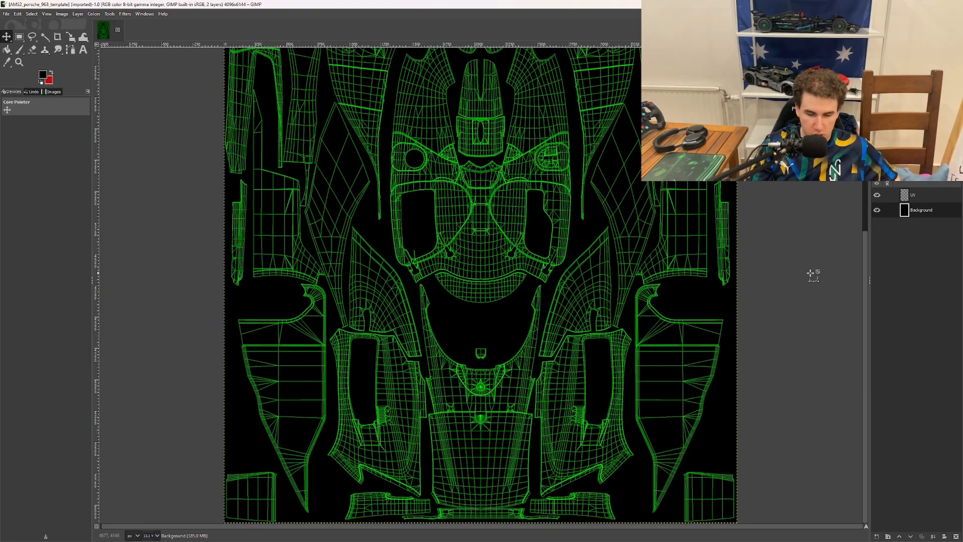
Save the template as ABT.xcf in the recently used Ferrari(Black) livery folder
{"action": "key", "text": "ctrl+s"}
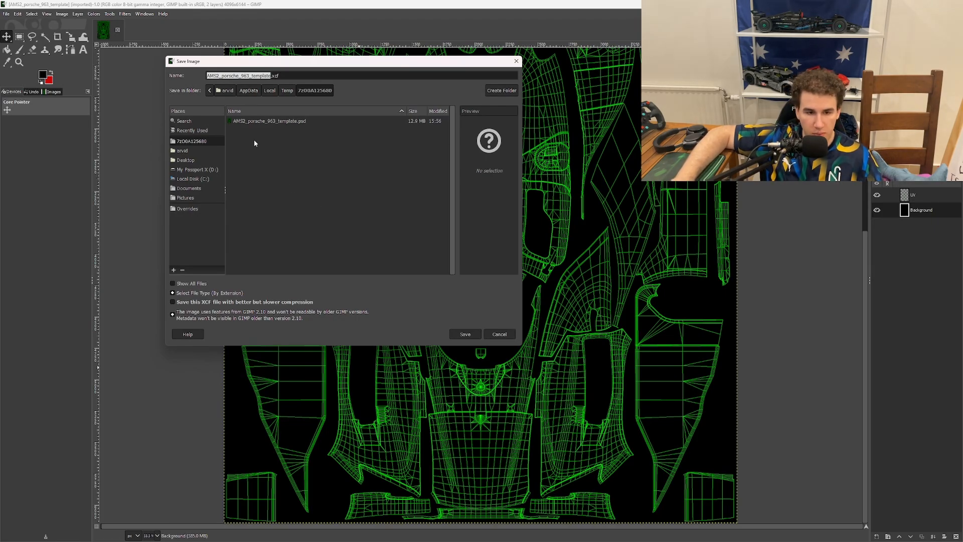
{"action": "left_click", "coordinate": [201, 132]}
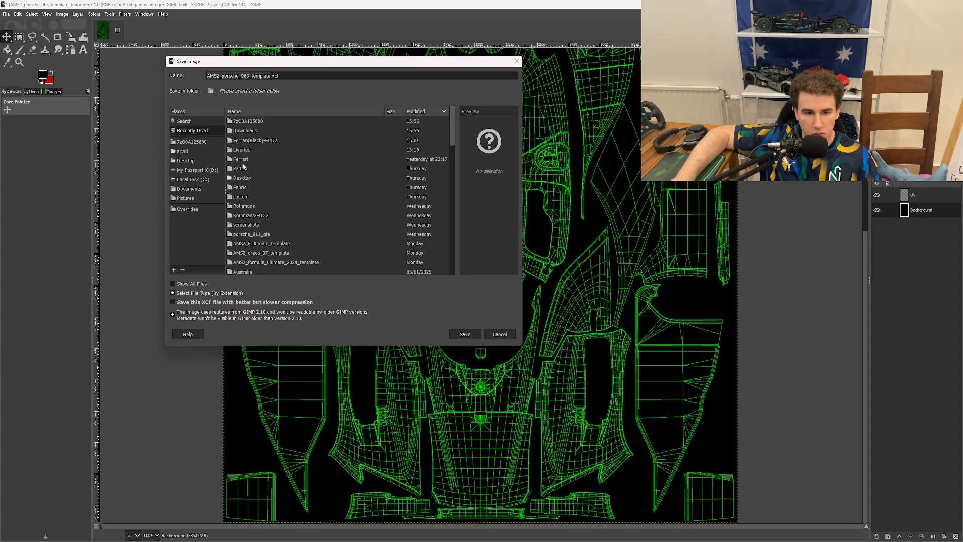
{"action": "double_click", "coordinate": [252, 140]}
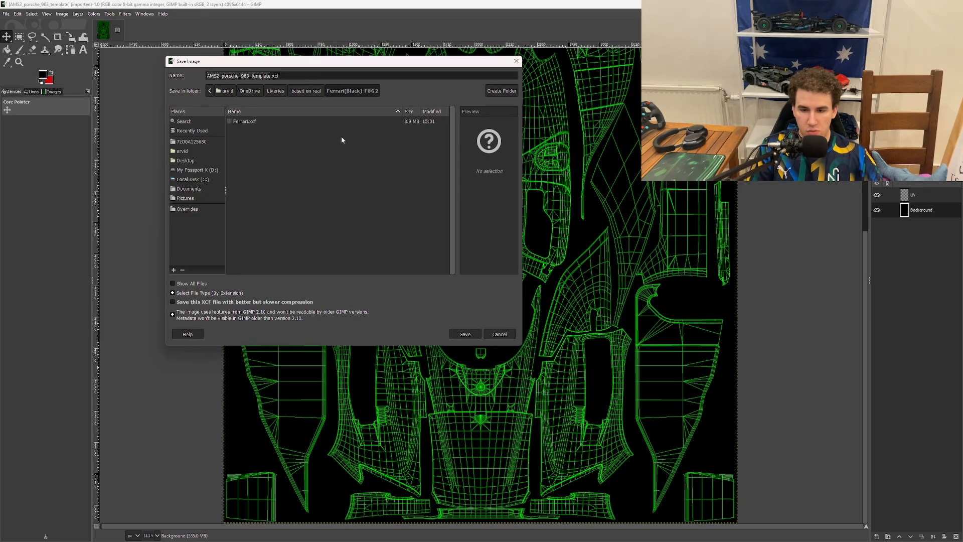
{"action": "type", "text": "Abt"}
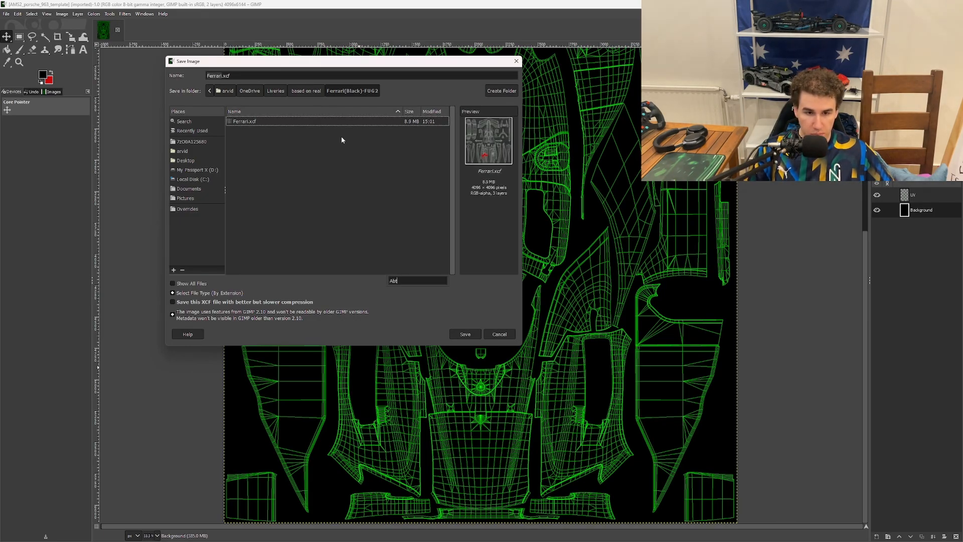
{"action": "key", "text": "BackSpace"}
{"action": "key", "text": "BackSpace"}
{"action": "key", "text": "BackSpace"}
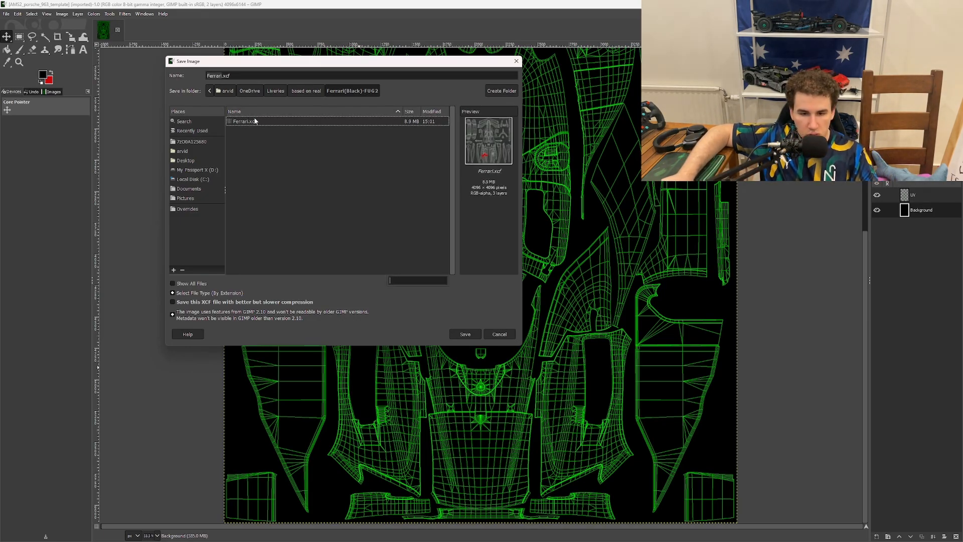
{"action": "left_click", "coordinate": [217, 75]}
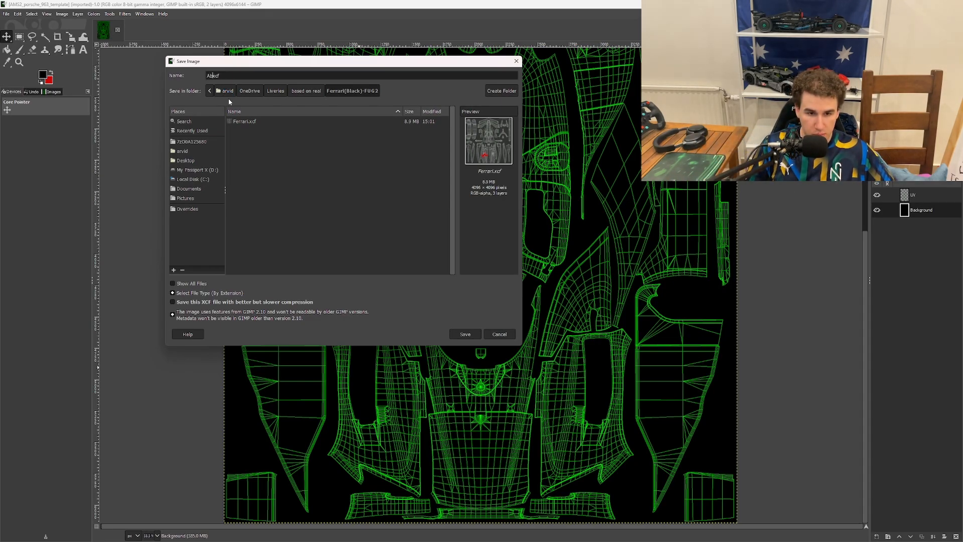
{"action": "key", "text": "BackSpace"}
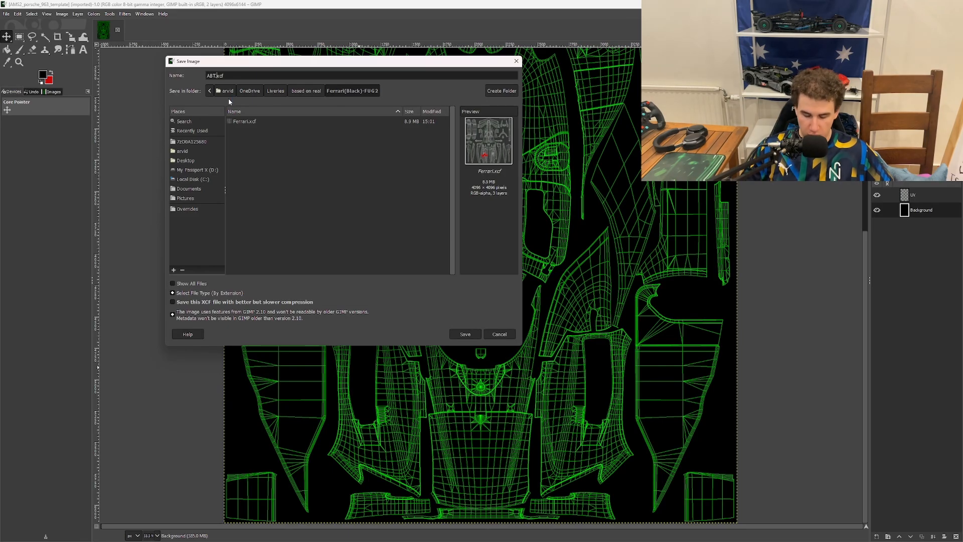
{"action": "key", "text": "Return"}
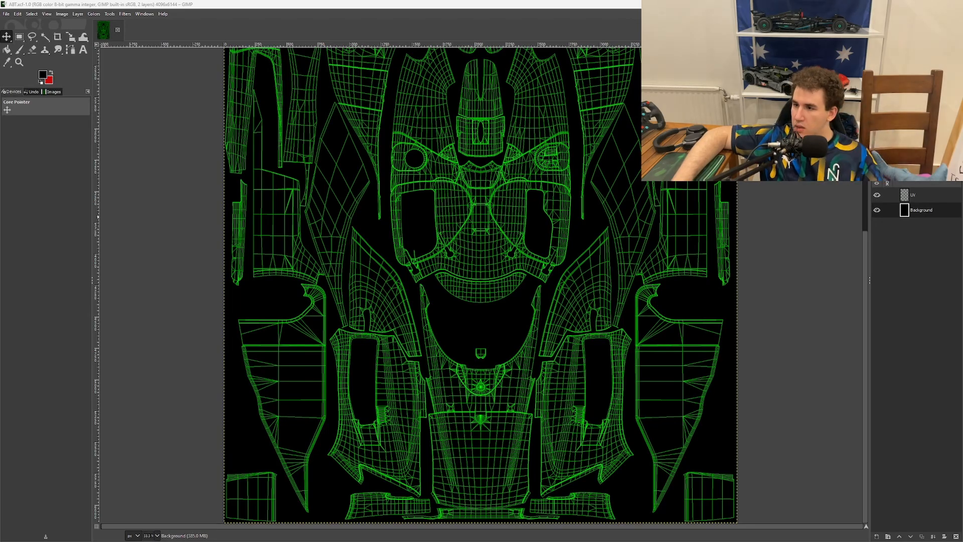
Switch to File Explorer and open the porsche_963_gtp folder inside the Automobilista 2 Overrides directory
{"action": "left_click_drag", "start_coordinate": [358, 0], "coordinate": [326, 64]}
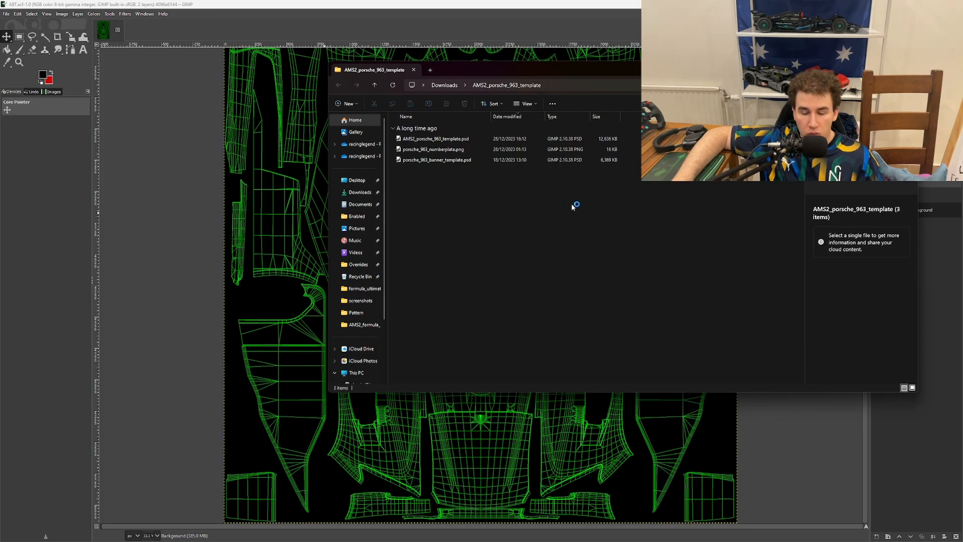
{"action": "left_click", "coordinate": [367, 266]}
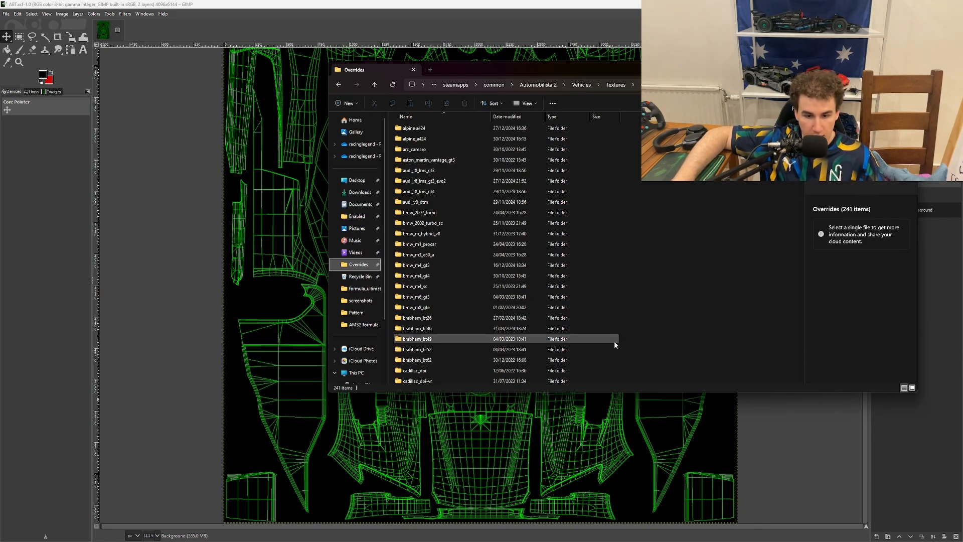
{"action": "scroll", "coordinate": [614, 341], "scroll_direction": "down", "scroll_amount": 1}
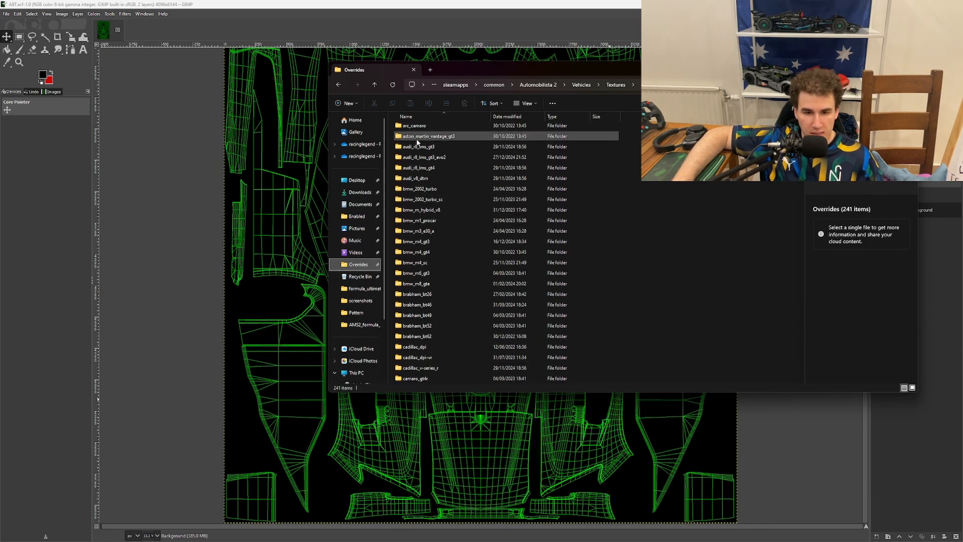
{"action": "scroll", "coordinate": [653, 291], "scroll_direction": "down", "scroll_amount": 10}
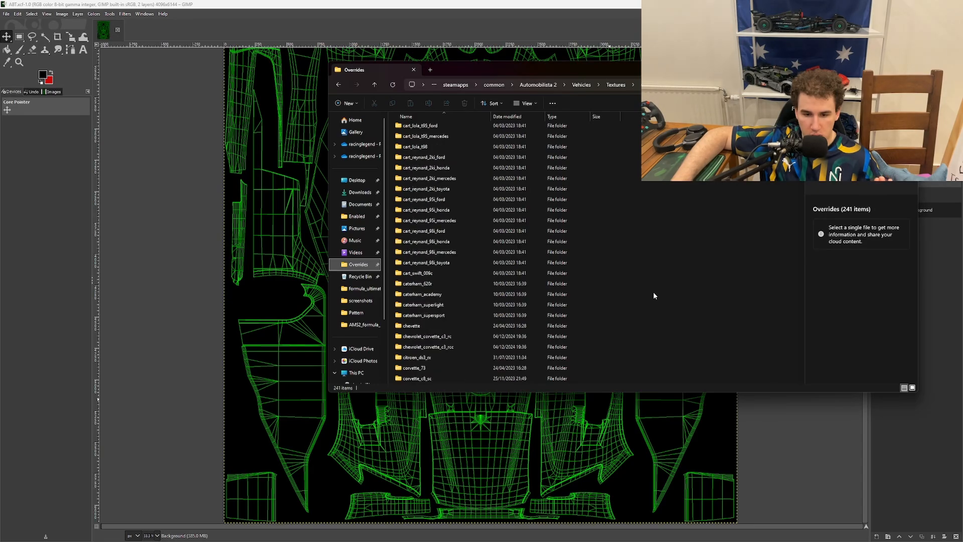
{"action": "scroll", "coordinate": [654, 293], "scroll_direction": "down", "scroll_amount": 20}
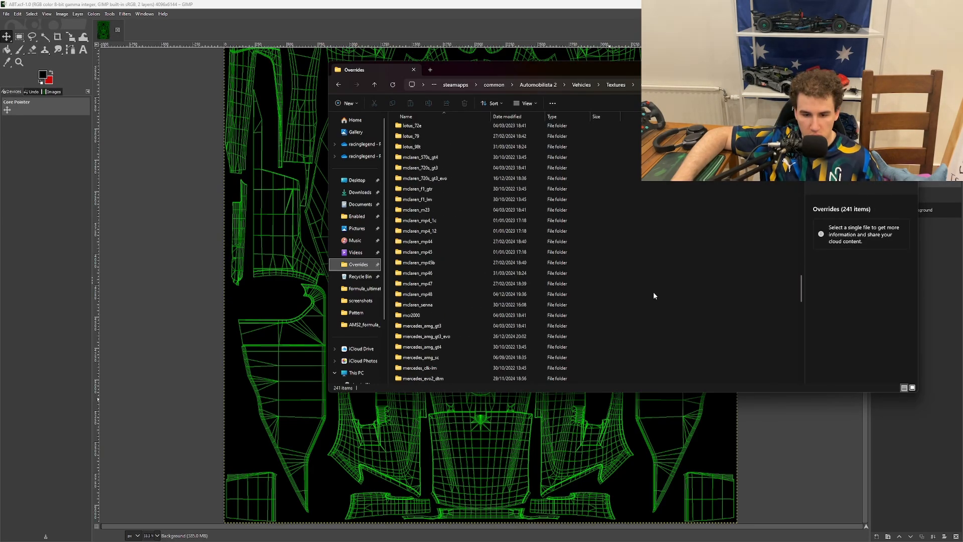
{"action": "scroll", "coordinate": [654, 295], "scroll_direction": "down", "scroll_amount": 15}
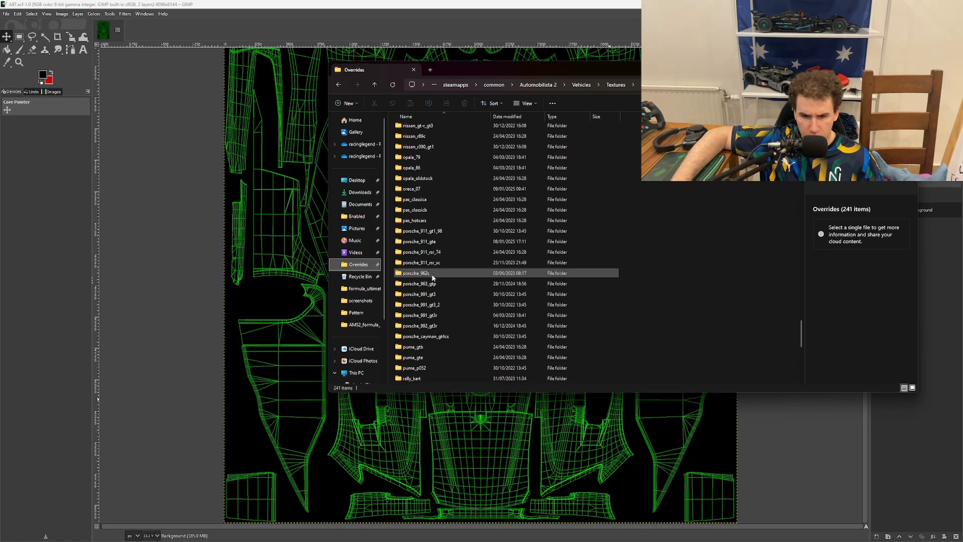
{"action": "left_click", "coordinate": [461, 284]}
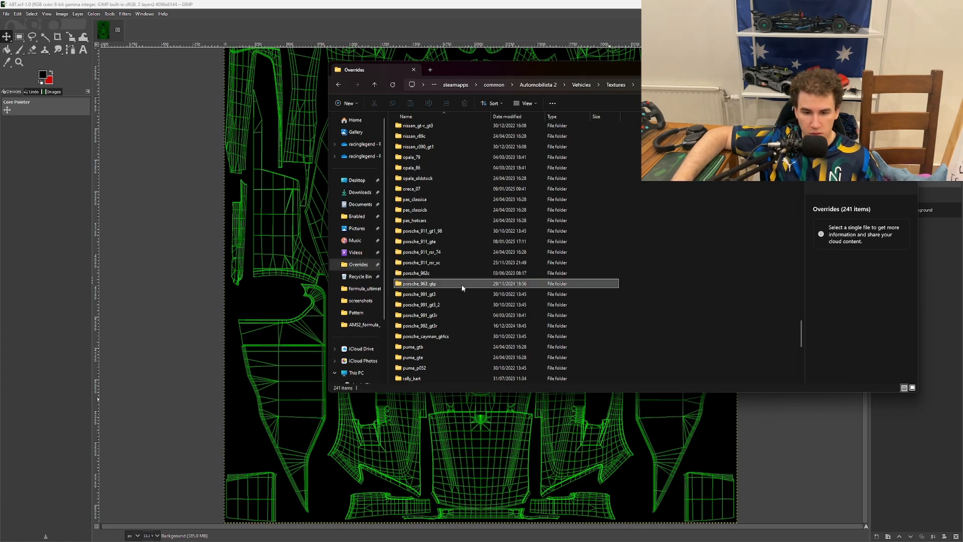
{"action": "double_click", "coordinate": [461, 284]}
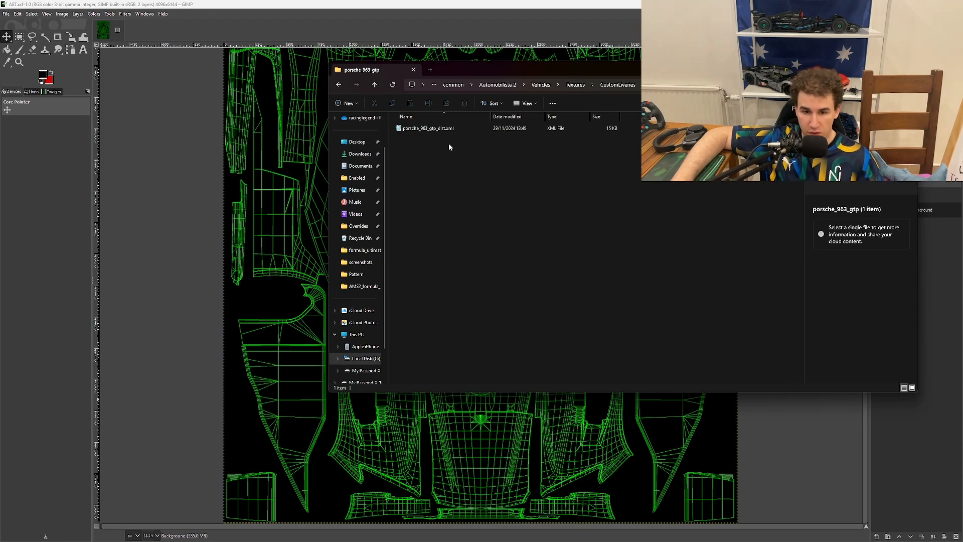
Create a folder named ABT in the porsche_963_gtp folder
{"action": "left_click", "coordinate": [346, 104]}
{"action": "left_click", "coordinate": [369, 118]}
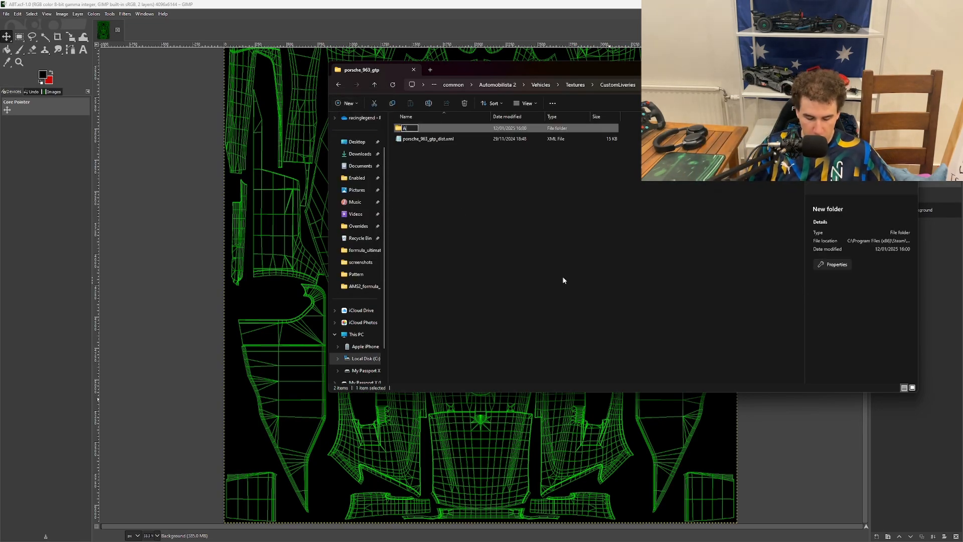
{"action": "key", "text": "Return"}
{"action": "type", "text": "ABT"}
{"action": "key", "text": "Return"}
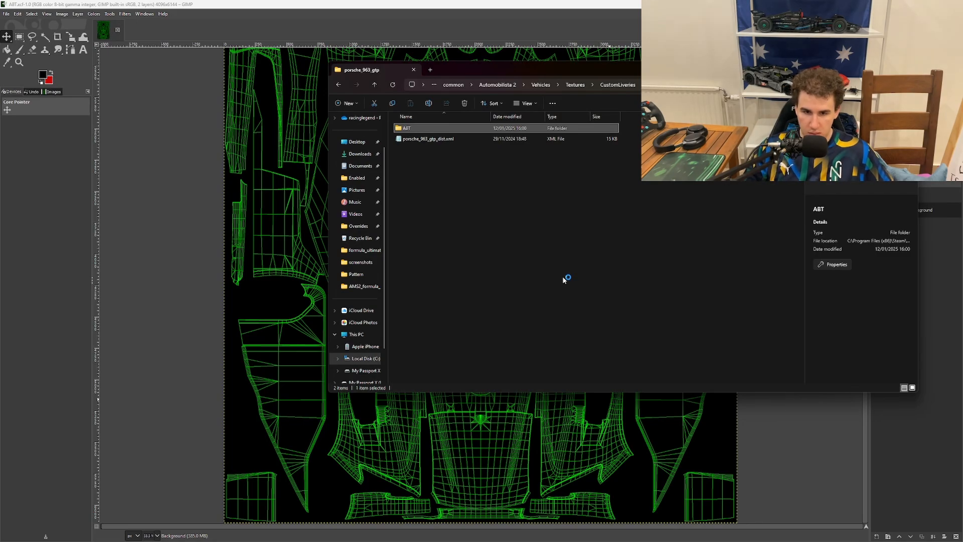
Duplicate porsche_963_gtp_dist.xml within the porsche_963_gtp folder, keeping the original file in place
{"action": "left_click", "coordinate": [419, 140]}
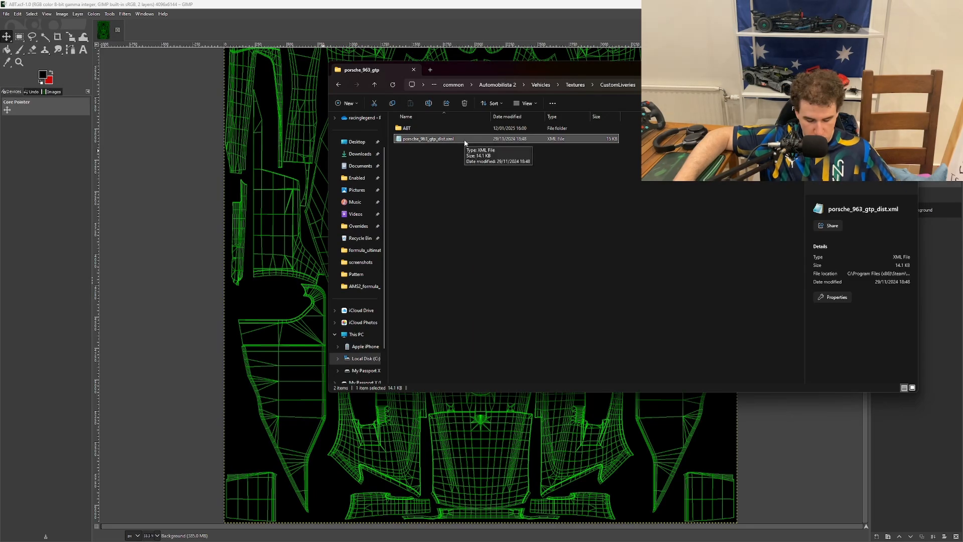
{"action": "key", "text": "ctrl+c"}
{"action": "key", "text": "Delete"}
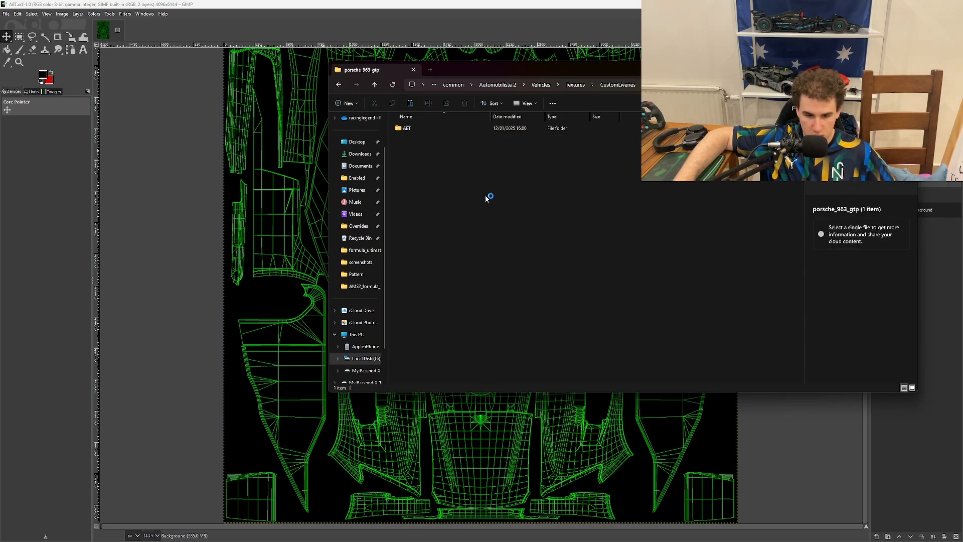
{"action": "key", "text": "ctrl+z"}
{"action": "key", "text": "ctrl+v"}
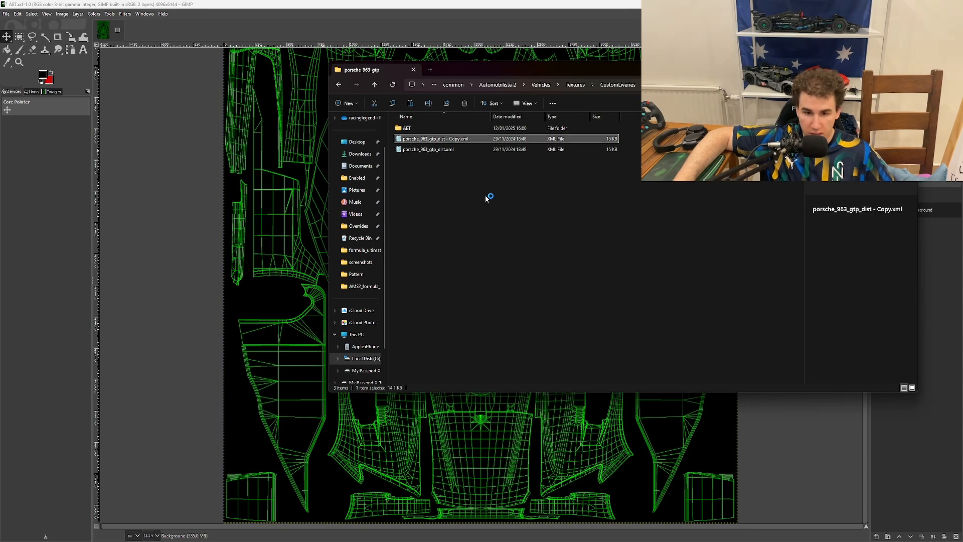
Rename the copied XML file as porsche_963_gtp.xml
{"action": "left_click", "coordinate": [426, 104]}
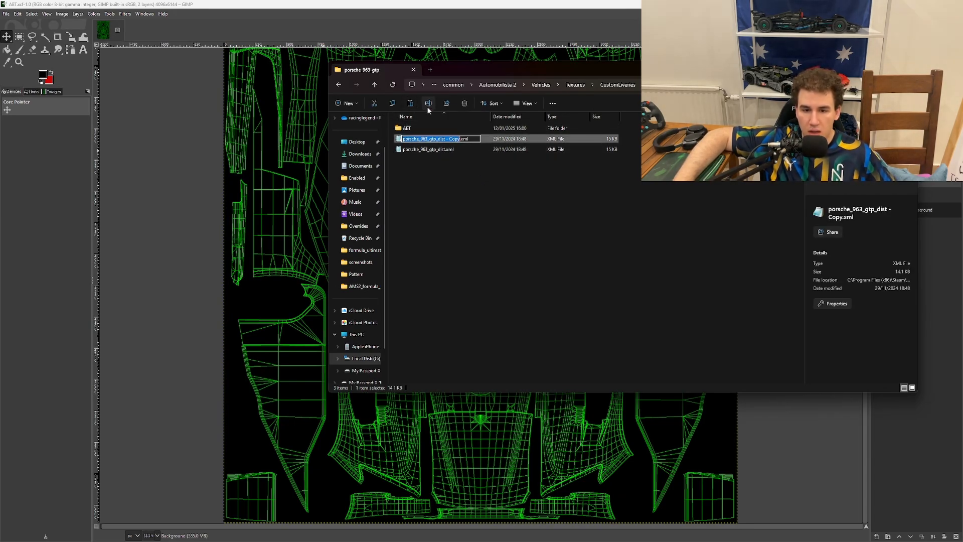
{"action": "key", "text": "Right"}
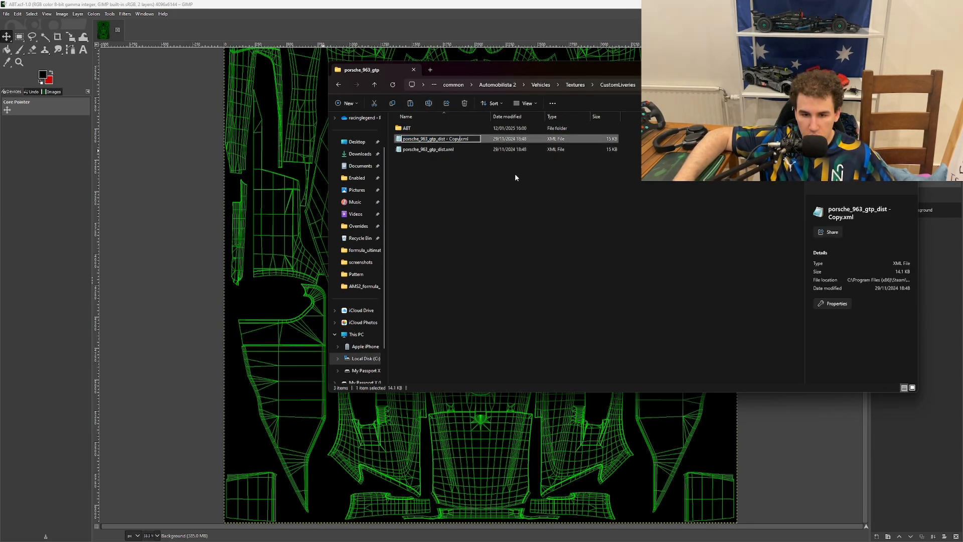
{"action": "key", "text": "BackSpace"}
{"action": "key", "text": "BackSpace"}
{"action": "key", "text": "BackSpace"}
{"action": "key", "text": "BackSpace"}
{"action": "key", "text": "BackSpace"}
{"action": "key", "text": "BackSpace"}
{"action": "key", "text": "BackSpace"}
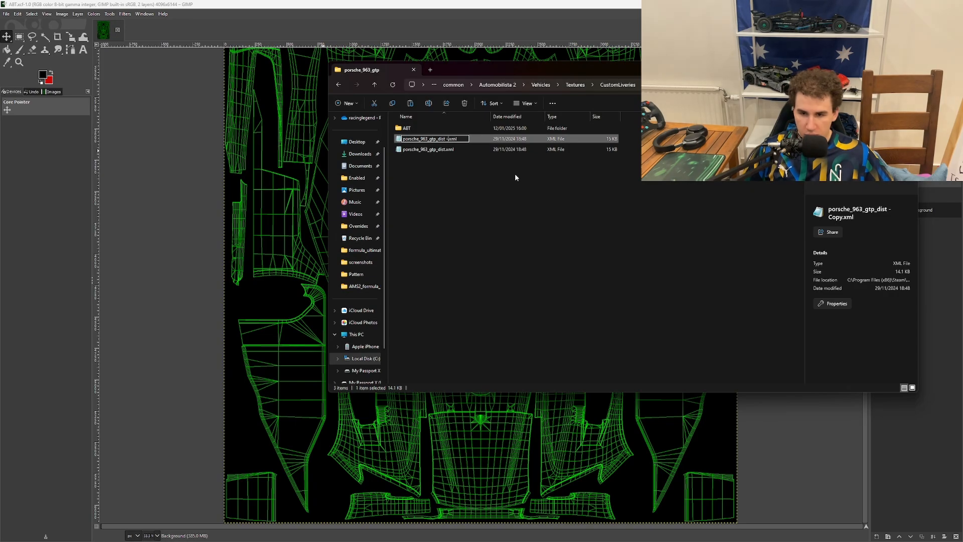
{"action": "key", "text": "BackSpace"}
{"action": "key", "text": "BackSpace"}
{"action": "key", "text": "BackSpace"}
{"action": "key", "text": "BackSpace"}
{"action": "key", "text": "BackSpace"}
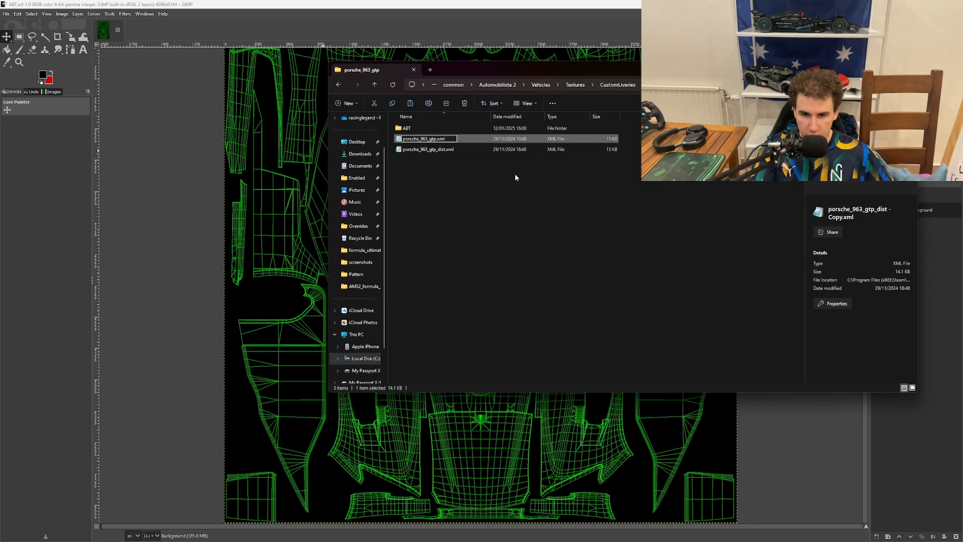
{"action": "key", "text": "Return"}
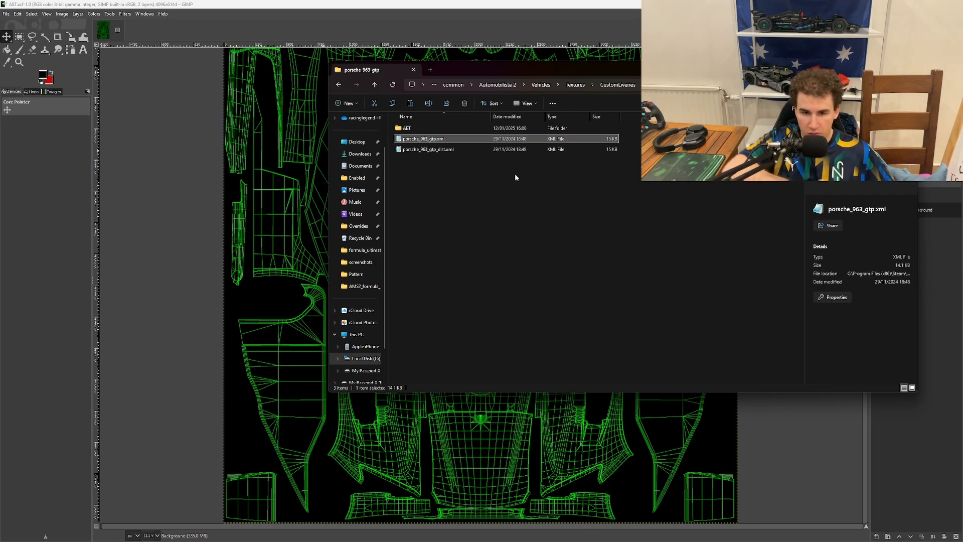
Return to GIMP and set the image export destination to the ABT folder inside Overrides/porsche_963_gtp
{"action": "left_click", "coordinate": [172, 243]}
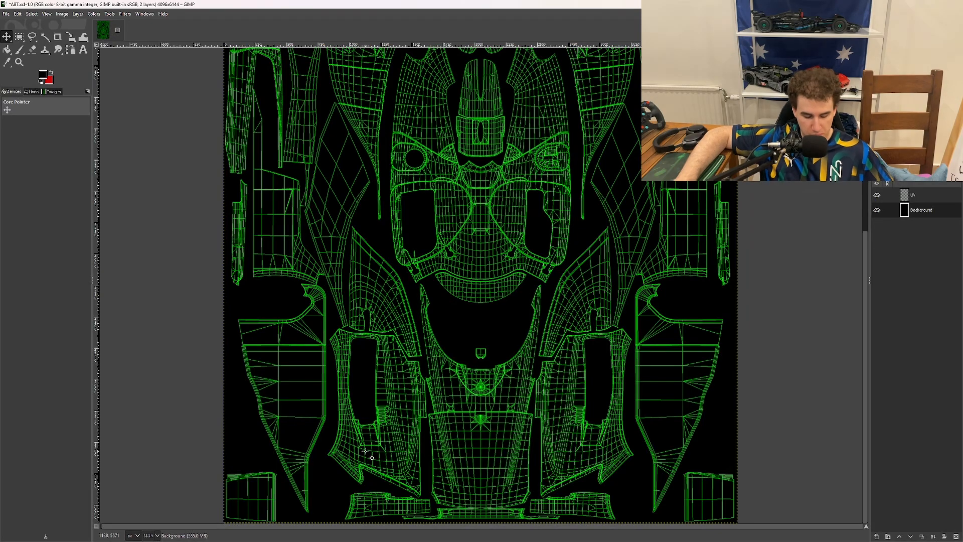
{"action": "key", "text": "ctrl+shift+e"}
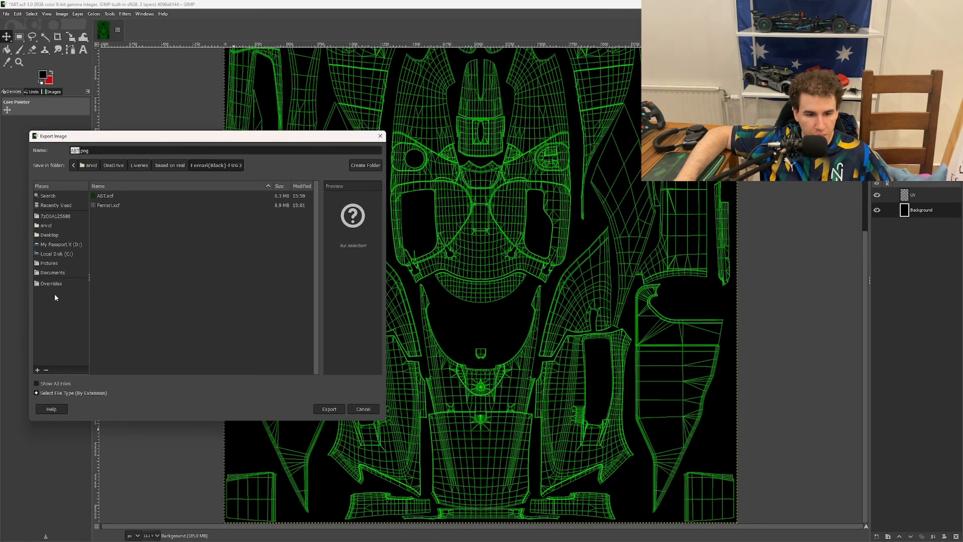
{"action": "left_click", "coordinate": [52, 283]}
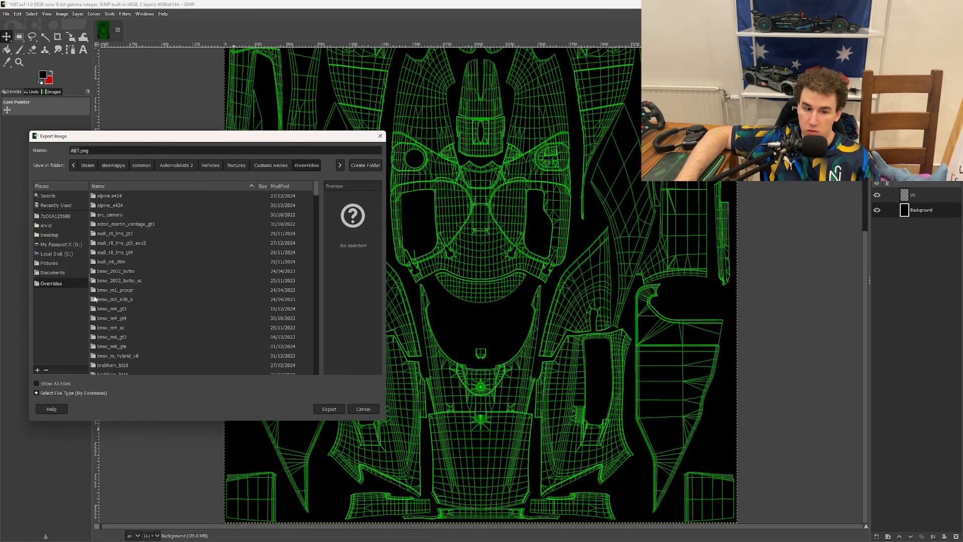
{"action": "scroll", "coordinate": [218, 336], "scroll_direction": "down", "scroll_amount": 15}
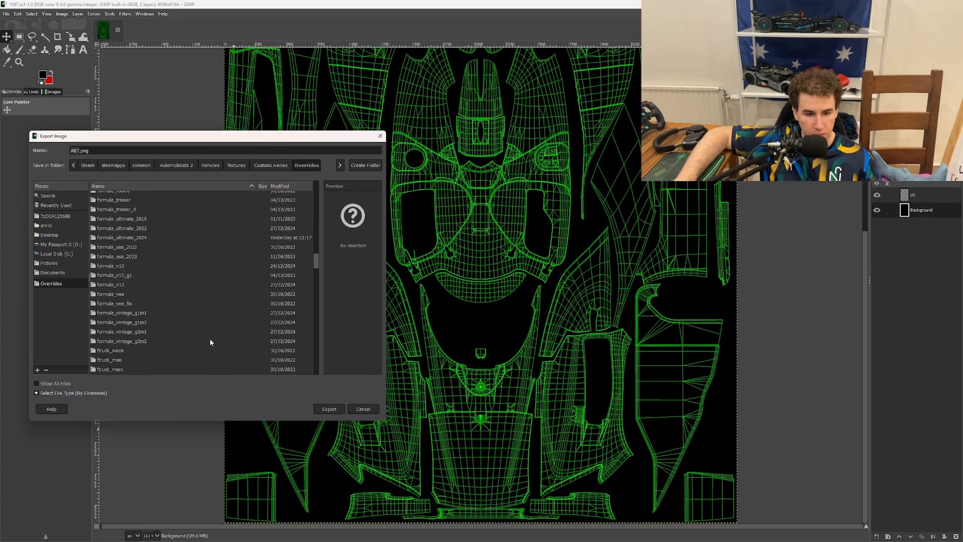
{"action": "scroll", "coordinate": [210, 342], "scroll_direction": "down", "scroll_amount": 10}
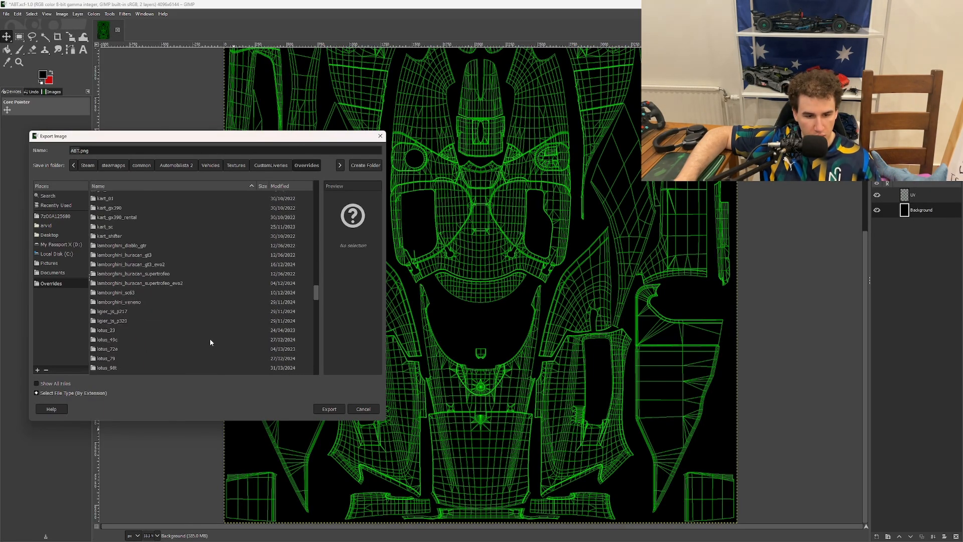
{"action": "scroll", "coordinate": [210, 343], "scroll_direction": "down", "scroll_amount": 10}
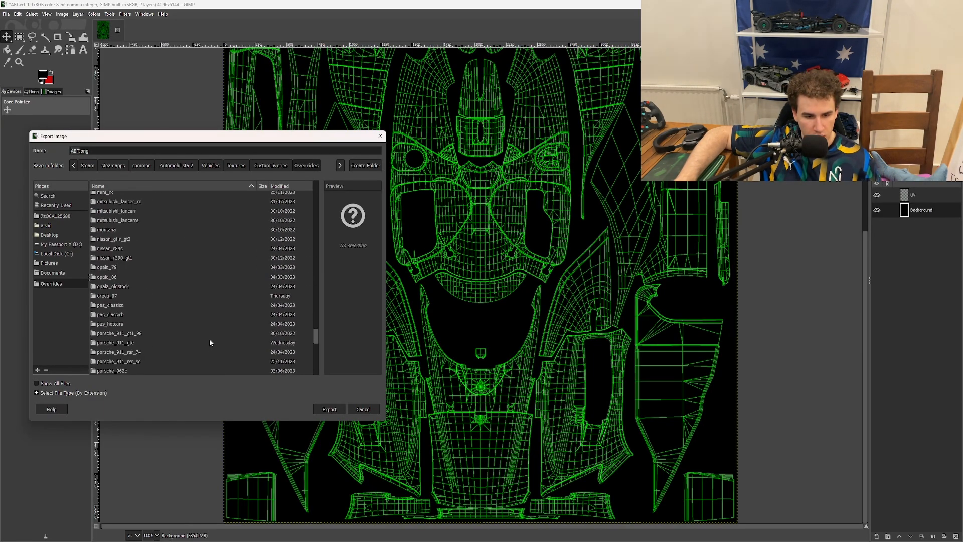
{"action": "scroll", "coordinate": [210, 342], "scroll_direction": "down", "scroll_amount": 5}
{"action": "double_click", "coordinate": [121, 289]}
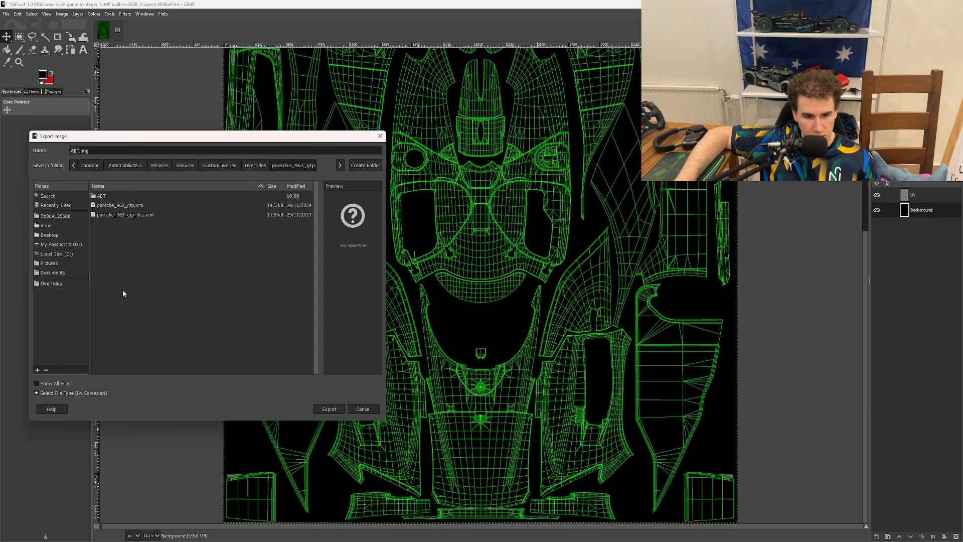
{"action": "double_click", "coordinate": [103, 196]}
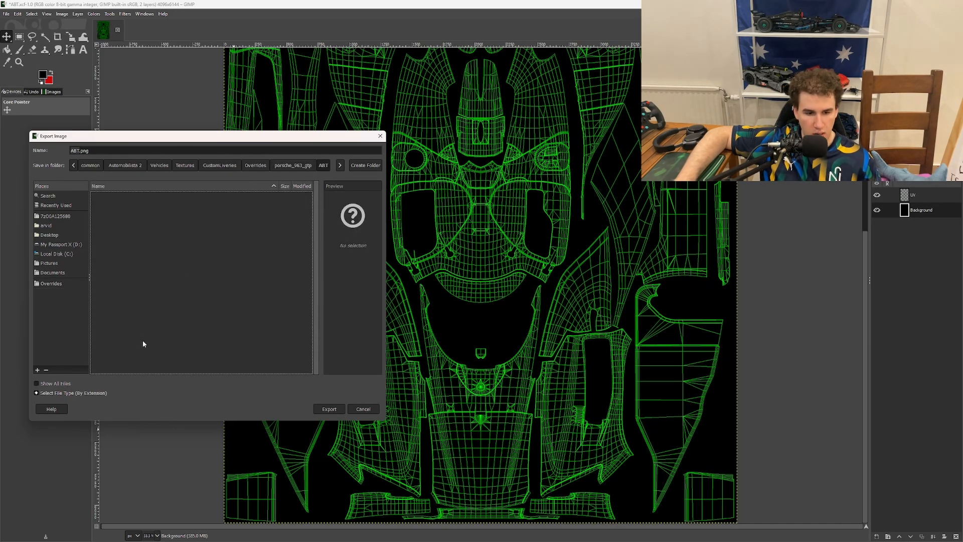
Choose DDS image as the export file type and proceed to the DDS options for ABT.dds
{"action": "left_click", "coordinate": [234, 393]}
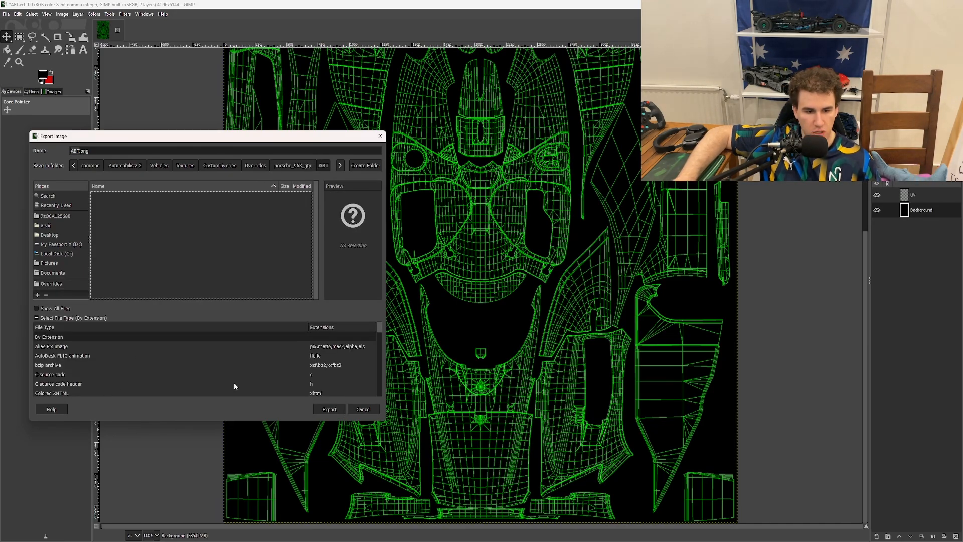
{"action": "scroll", "coordinate": [205, 378], "scroll_direction": "down", "scroll_amount": 2}
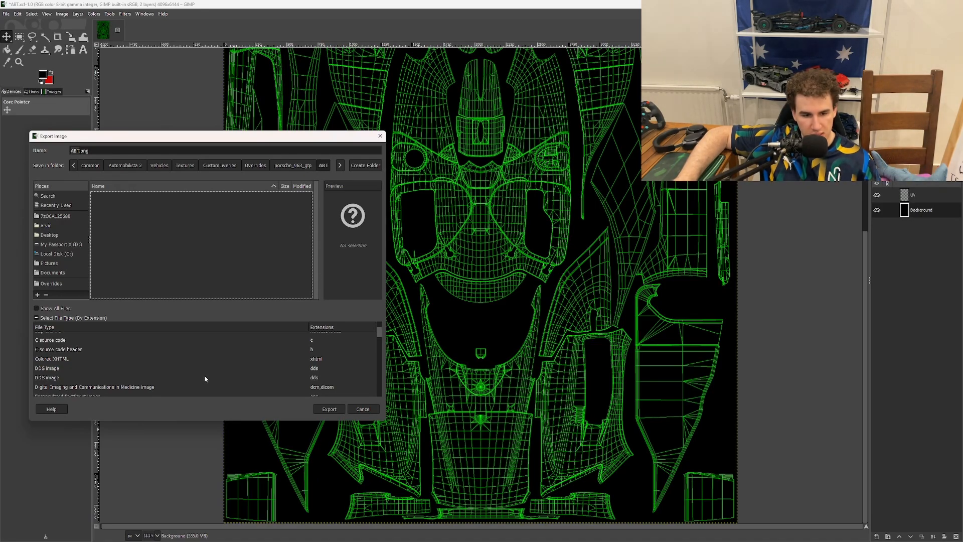
{"action": "left_click", "coordinate": [56, 369]}
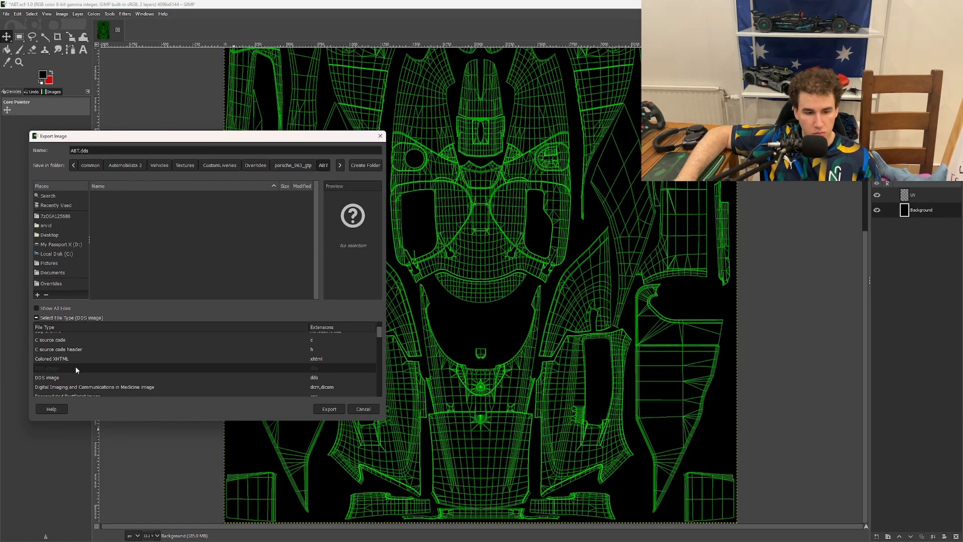
{"action": "left_click", "coordinate": [332, 409]}
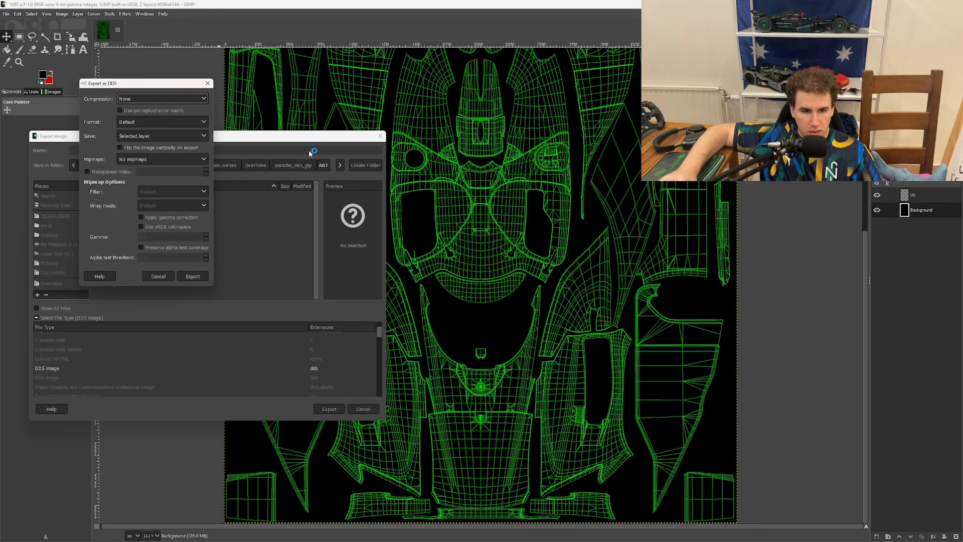
Look through the DDS compression formats, try BC1 / DXT1, and set the compression back to None
{"action": "left_click", "coordinate": [148, 100]}
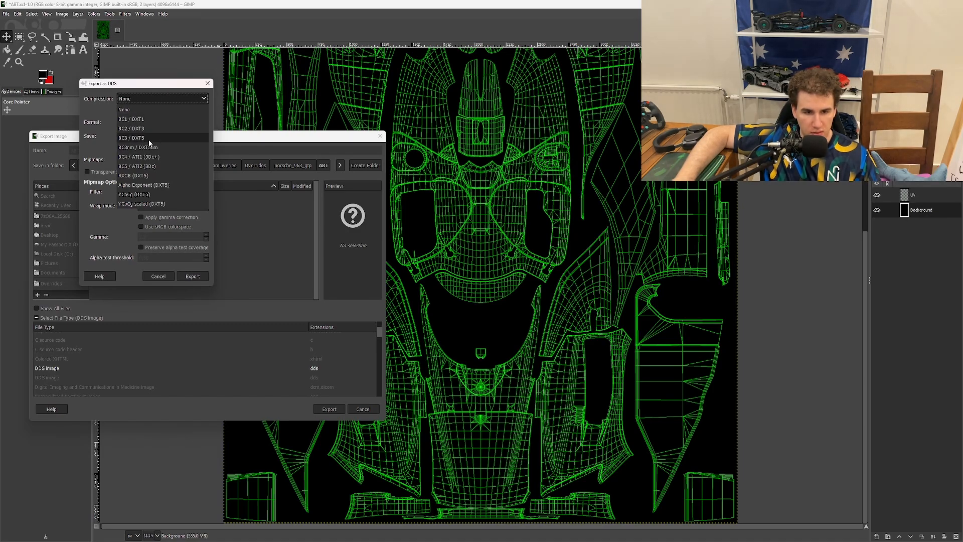
{"action": "left_click", "coordinate": [211, 85]}
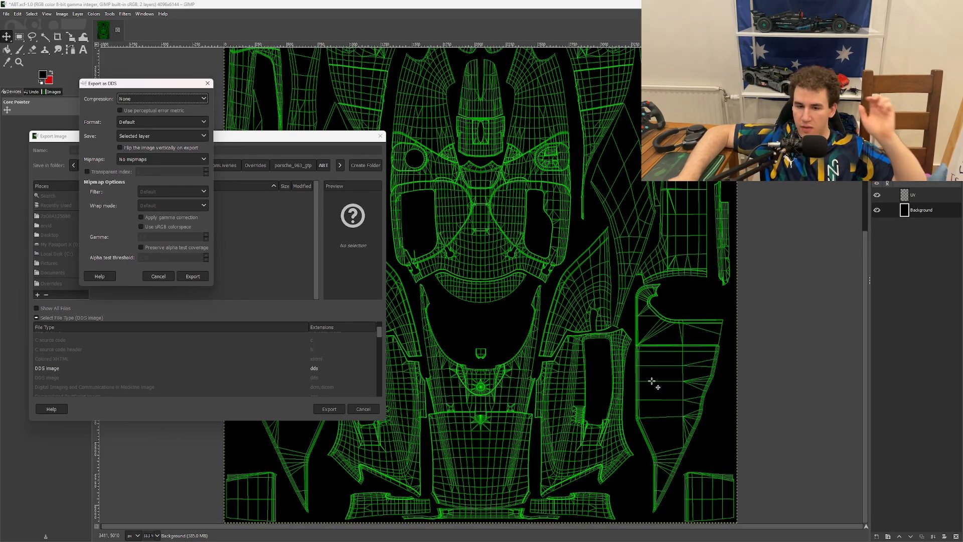
{"action": "left_click", "coordinate": [155, 99]}
{"action": "left_click", "coordinate": [153, 105]}
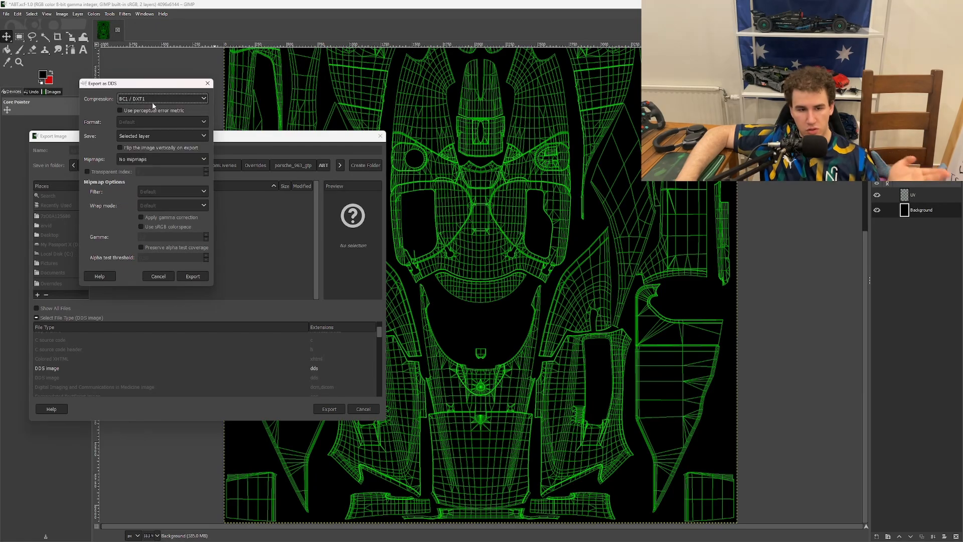
{"action": "left_click", "coordinate": [153, 103]}
{"action": "left_click", "coordinate": [153, 109]}
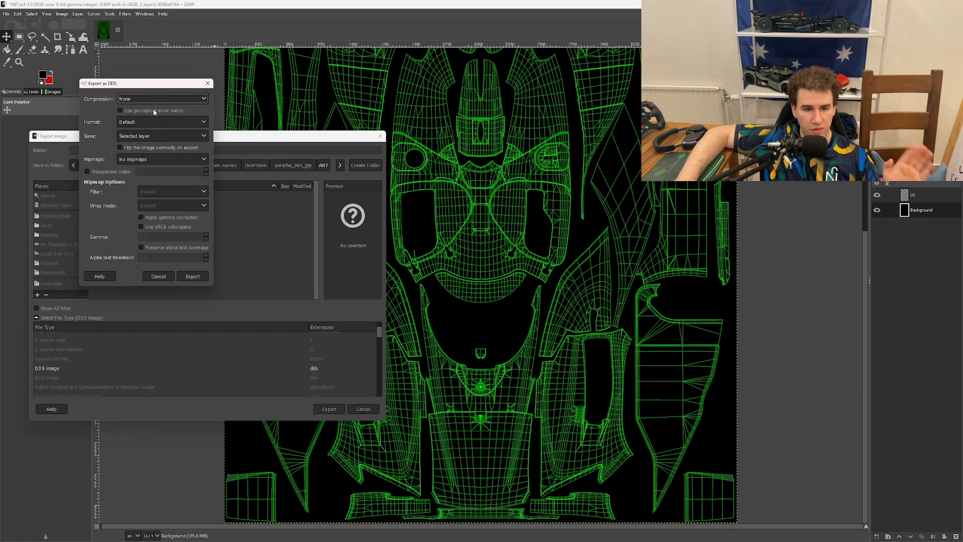
Set the DDS export to save all visible layers with no mipmaps, and export the file
{"action": "left_click", "coordinate": [159, 135]}
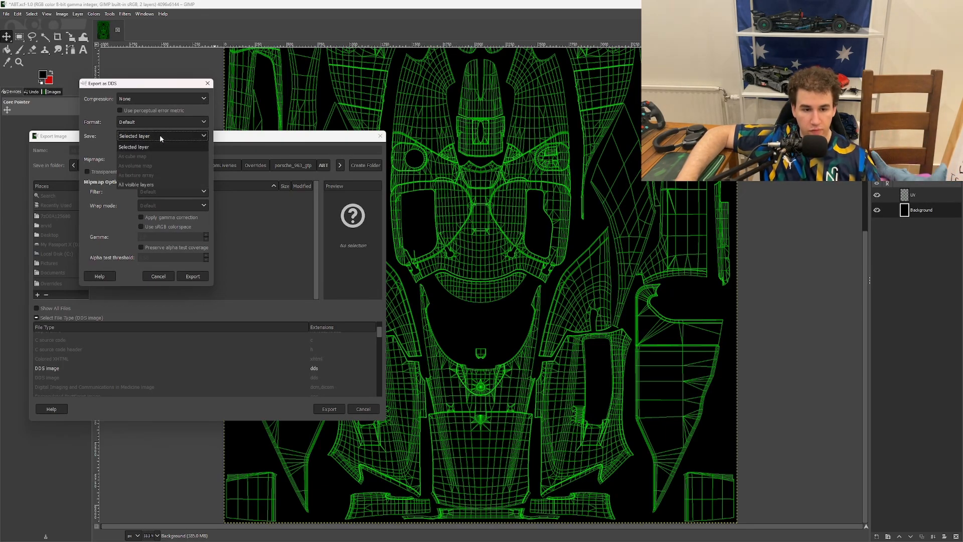
{"action": "left_click", "coordinate": [153, 182]}
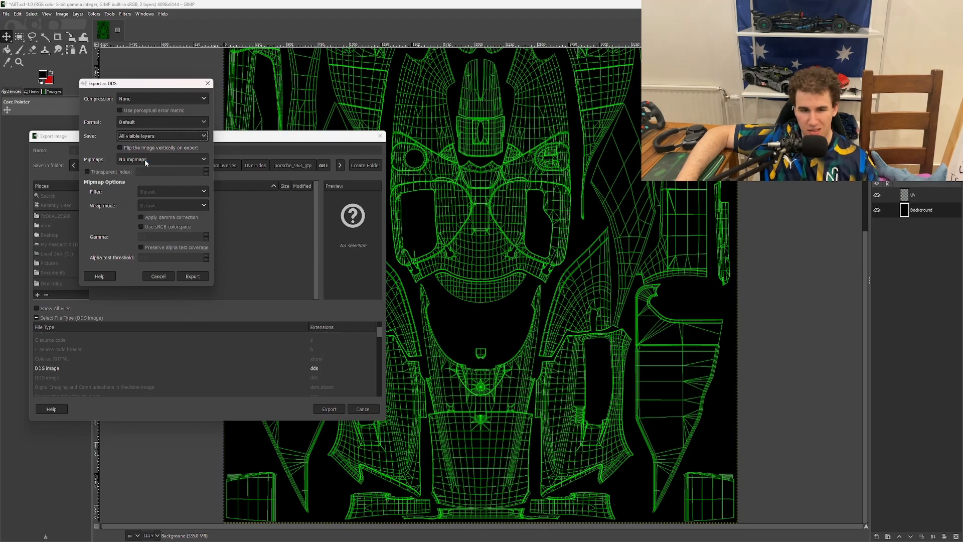
{"action": "left_click", "coordinate": [146, 160]}
{"action": "left_click", "coordinate": [153, 180]}
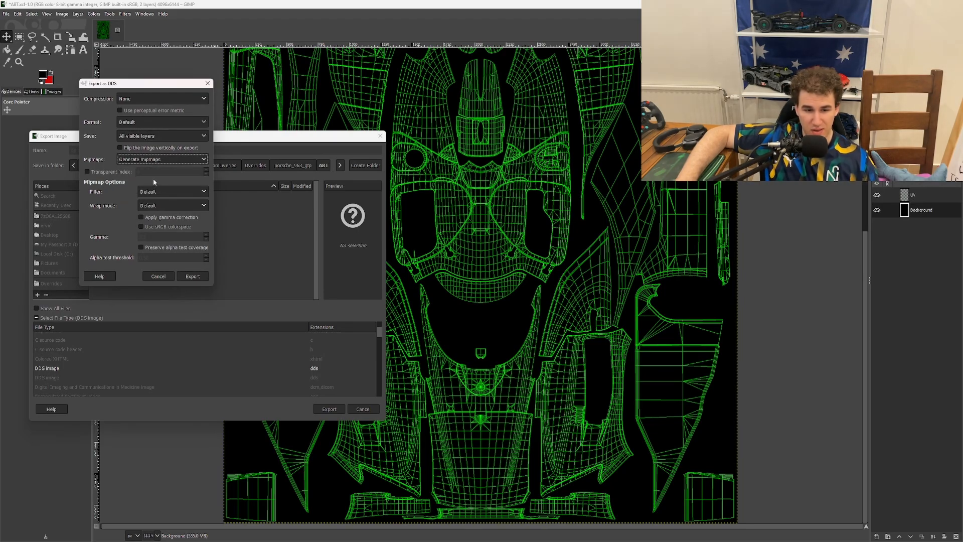
{"action": "left_click", "coordinate": [182, 191]}
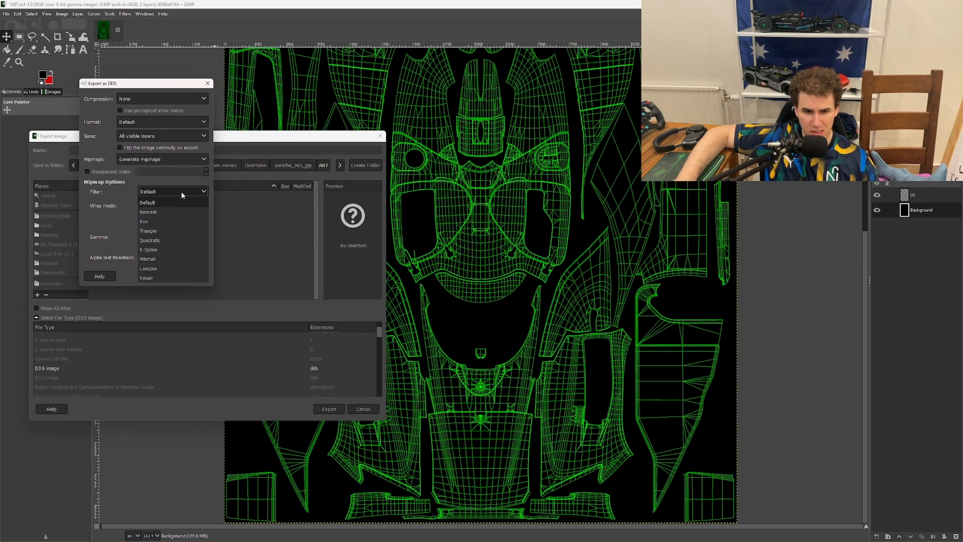
{"action": "left_click", "coordinate": [186, 193]}
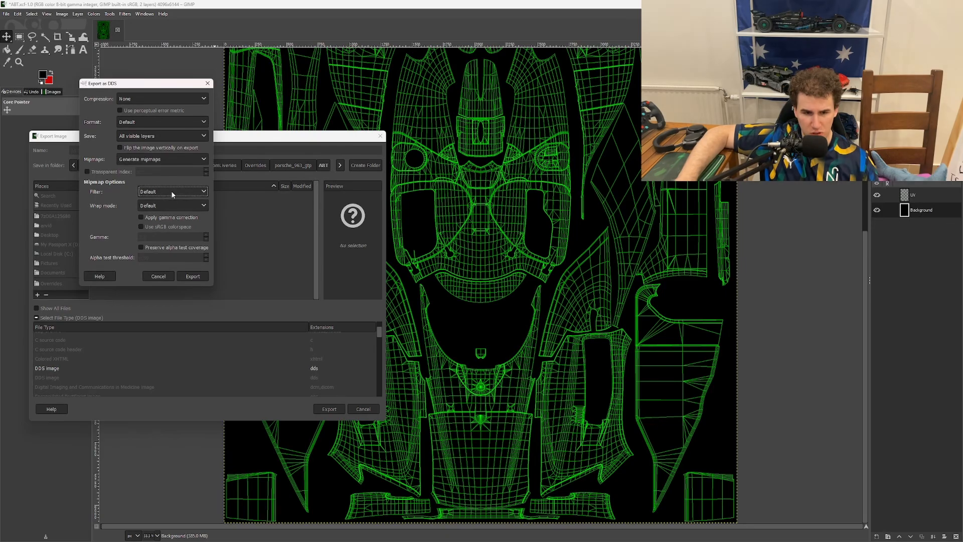
{"action": "left_click", "coordinate": [158, 159]}
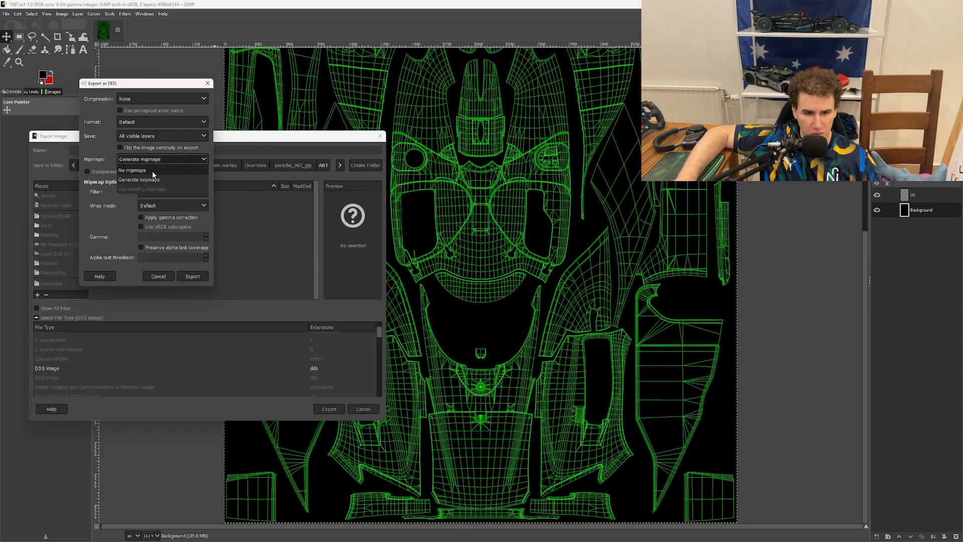
{"action": "left_click", "coordinate": [150, 170]}
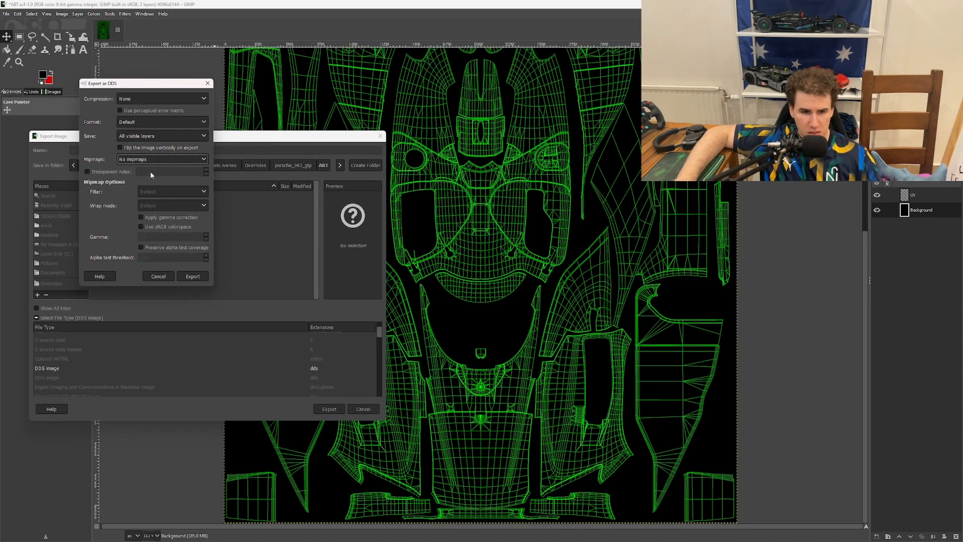
{"action": "left_click", "coordinate": [193, 276]}
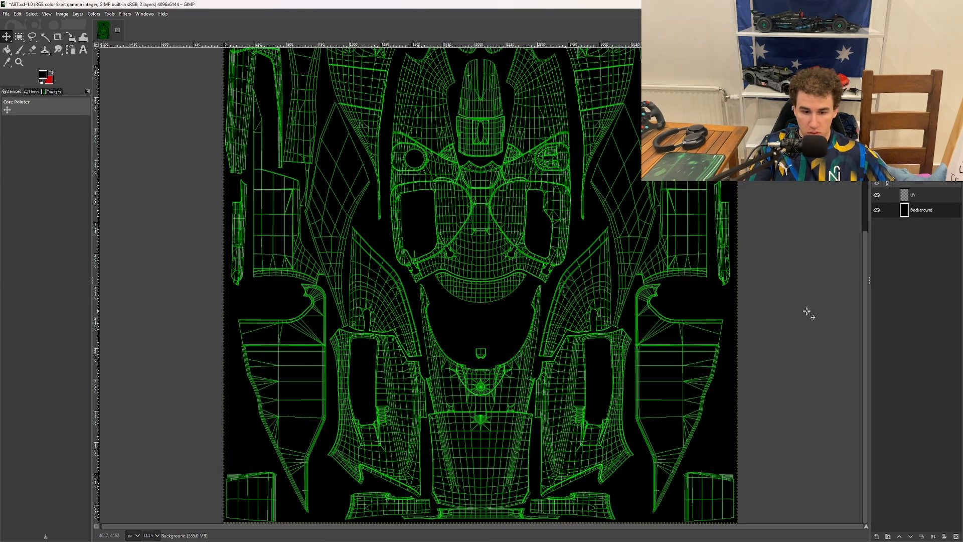
Save the project and re-export it over ABT.dds in the ABT folder with no compression, all visible layers and no mipmaps
{"action": "key", "text": "ctrl+s"}
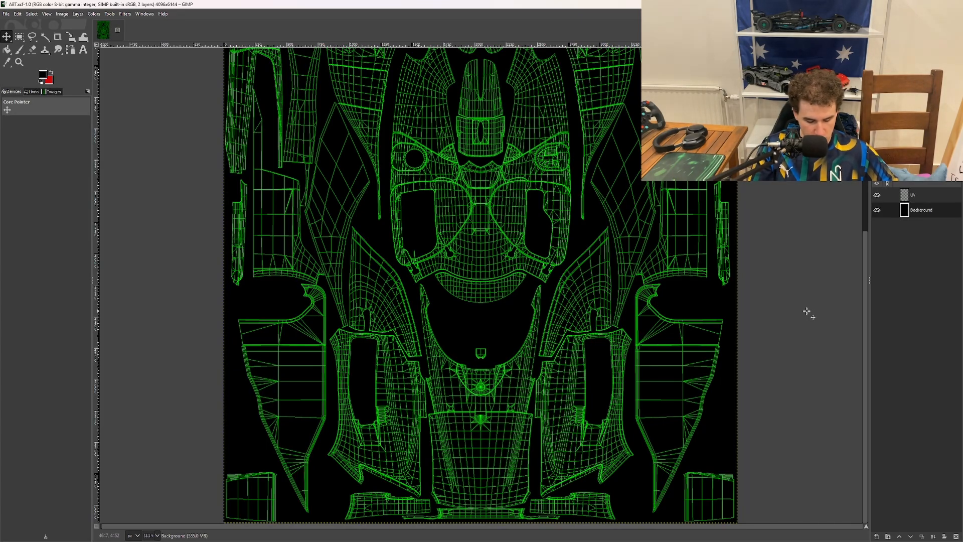
{"action": "key", "text": "f"}
{"action": "key", "text": "ctrl+shift+e"}
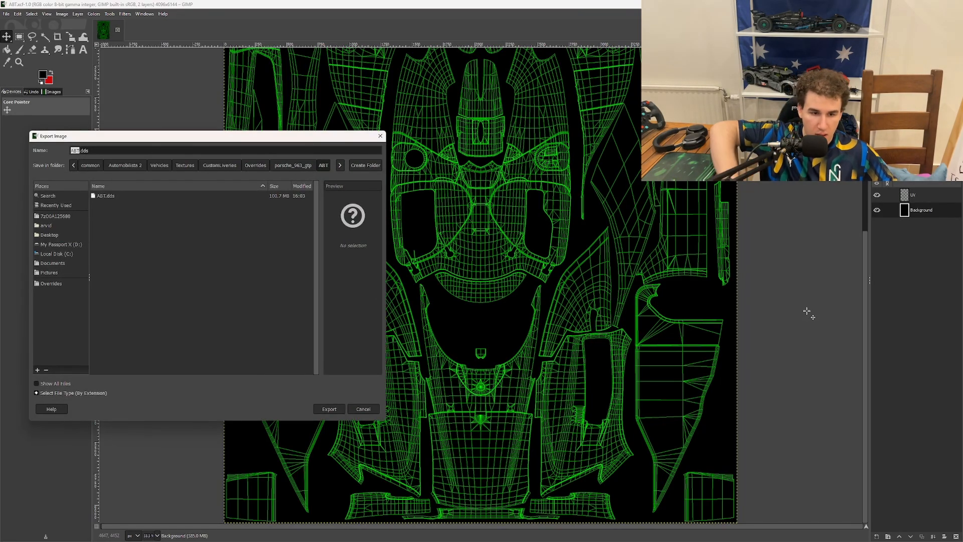
{"action": "left_click", "coordinate": [329, 409]}
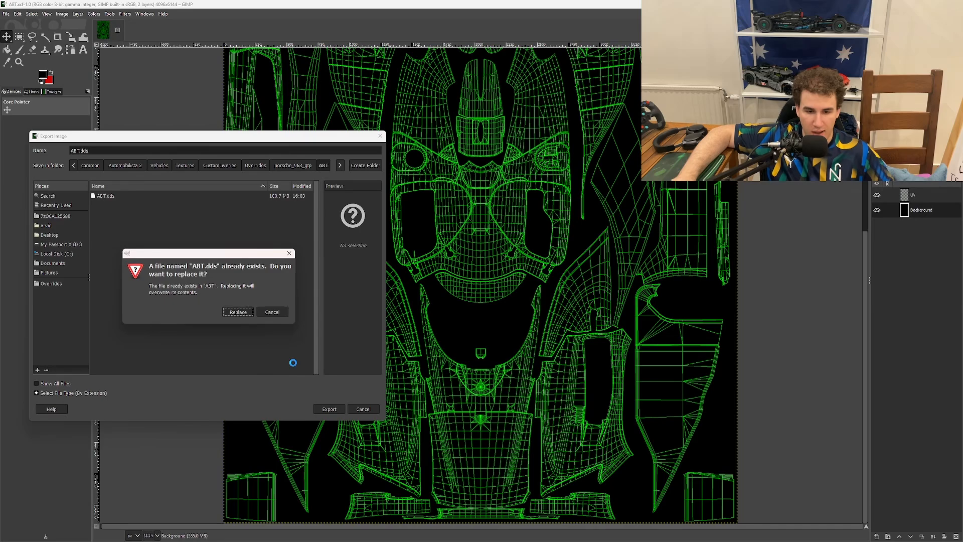
{"action": "left_click", "coordinate": [239, 312]}
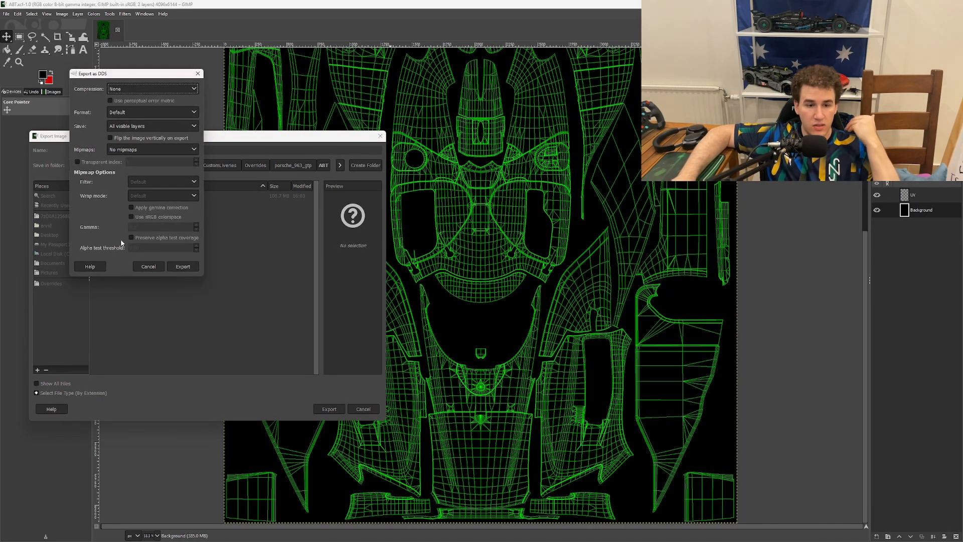
{"action": "left_click", "coordinate": [183, 266]}
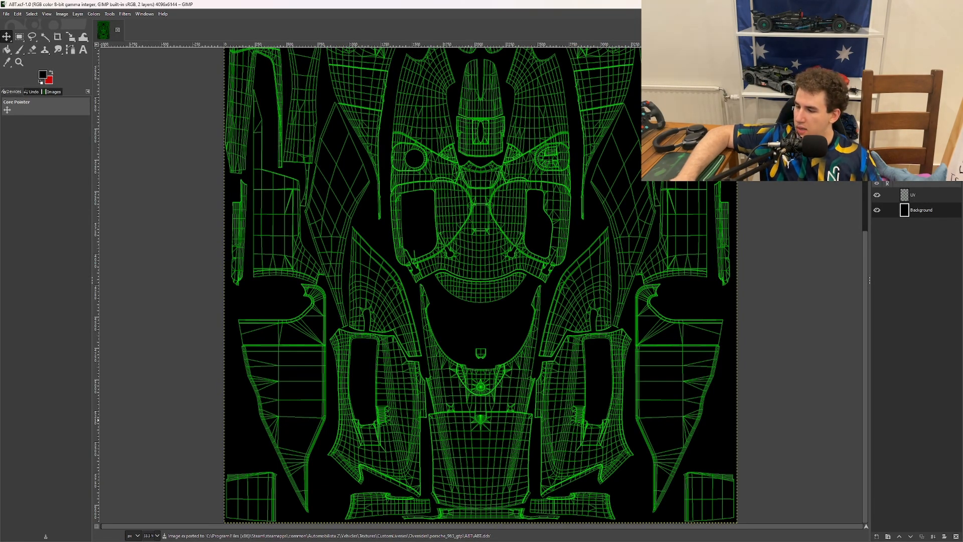
Switch to File Explorer, open porsche_963_gtp.xml in Notepad and skim its instructions, base liveries and override examples
{"action": "key", "text": "alt+Tab"}
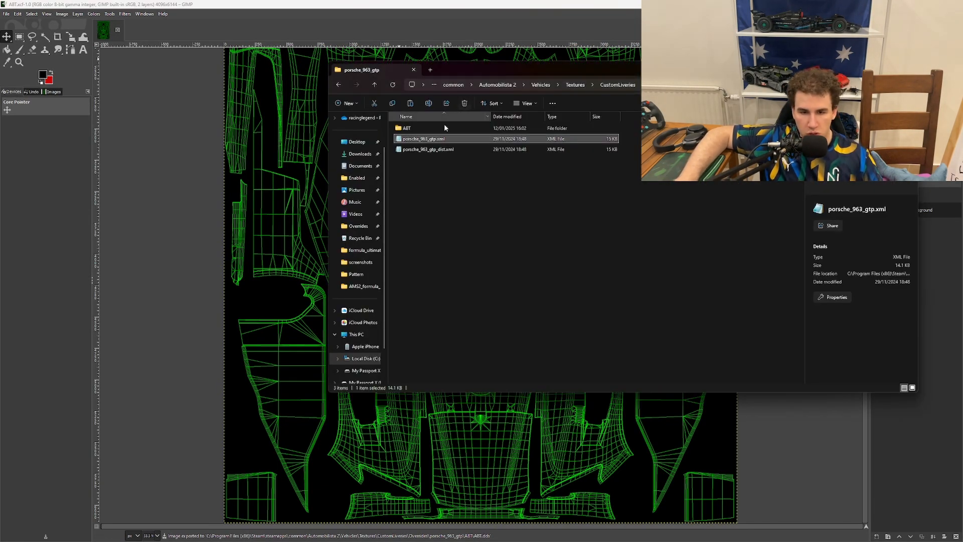
{"action": "double_click", "coordinate": [439, 140]}
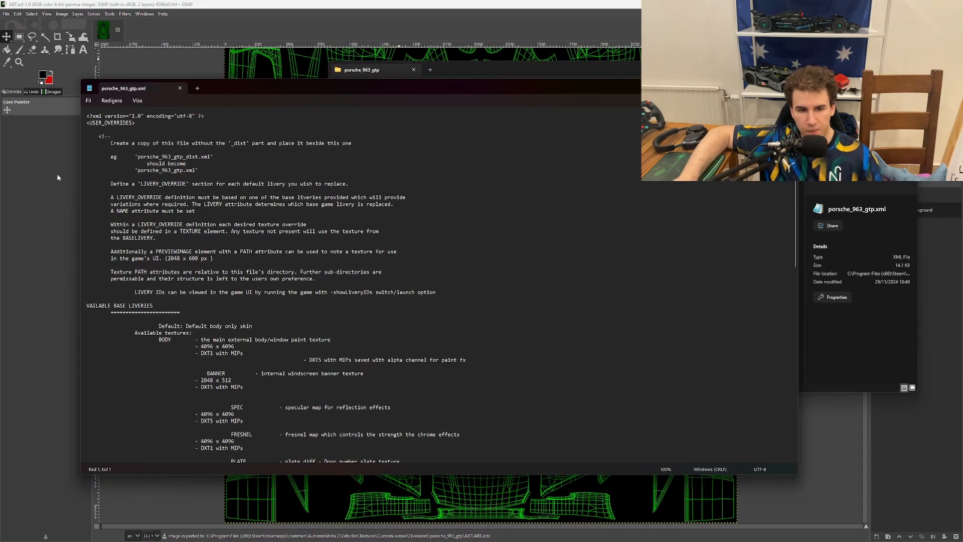
{"action": "scroll", "coordinate": [364, 314], "scroll_direction": "down", "scroll_amount": 12}
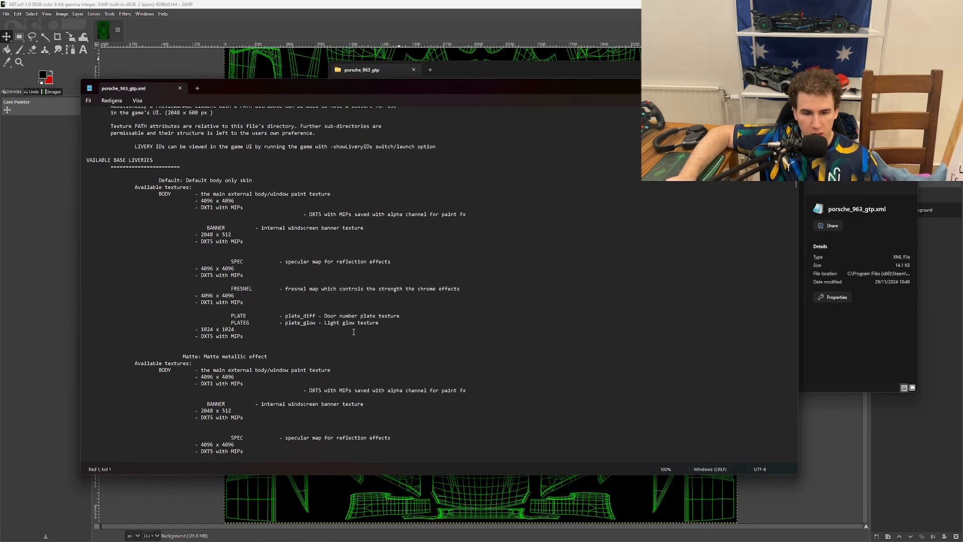
{"action": "scroll", "coordinate": [337, 326], "scroll_direction": "down", "scroll_amount": 20}
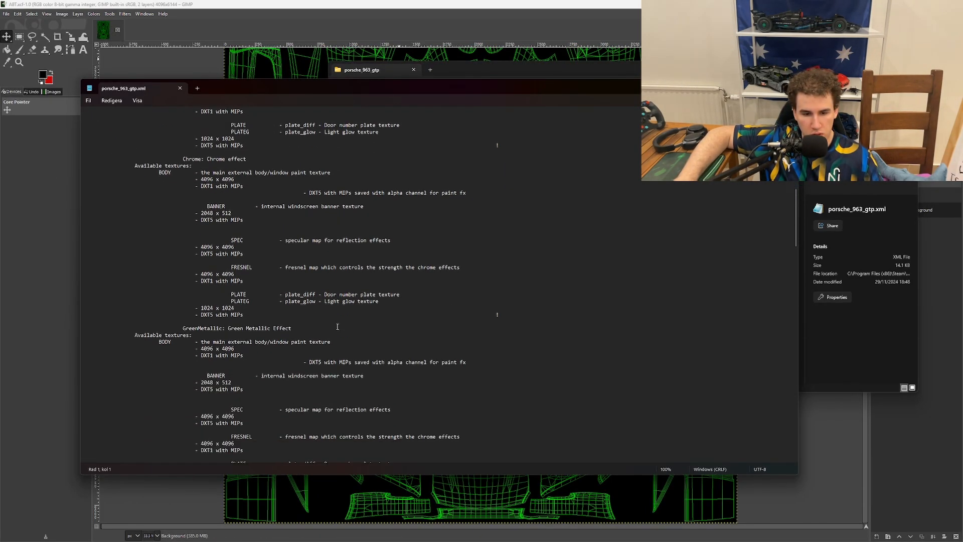
{"action": "scroll", "coordinate": [337, 327], "scroll_direction": "down", "scroll_amount": 15}
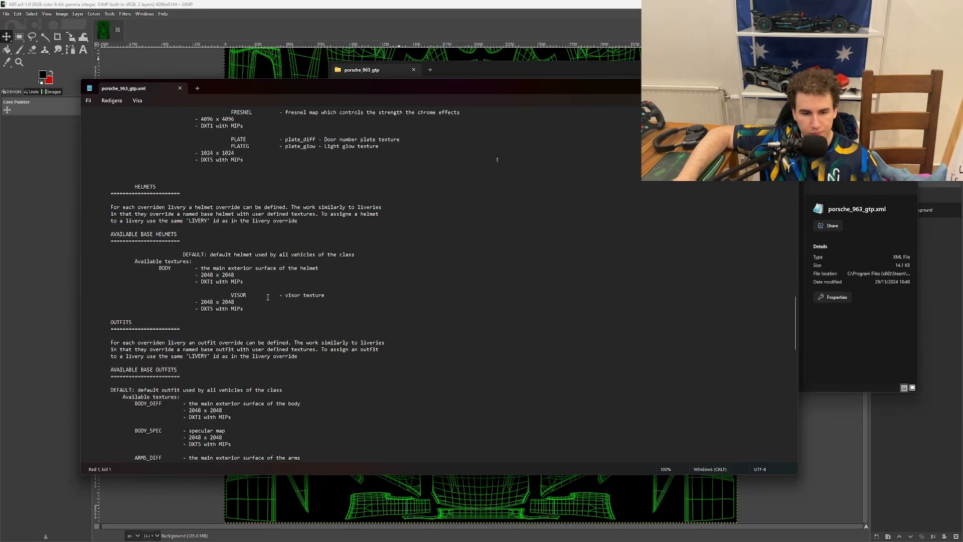
{"action": "scroll", "coordinate": [388, 347], "scroll_direction": "down", "scroll_amount": 6}
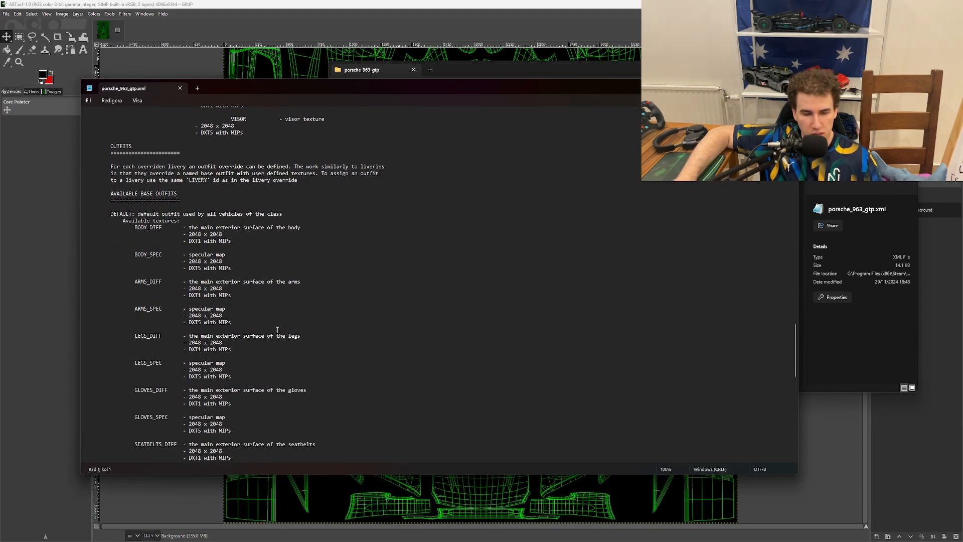
{"action": "scroll", "coordinate": [387, 347], "scroll_direction": "down", "scroll_amount": 10}
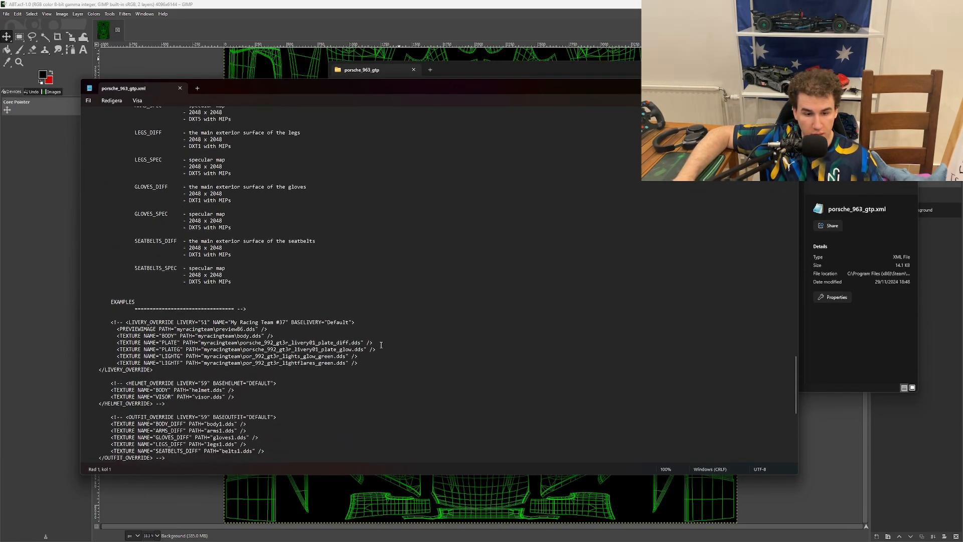
{"action": "scroll", "coordinate": [177, 300], "scroll_direction": "up", "scroll_amount": 20}
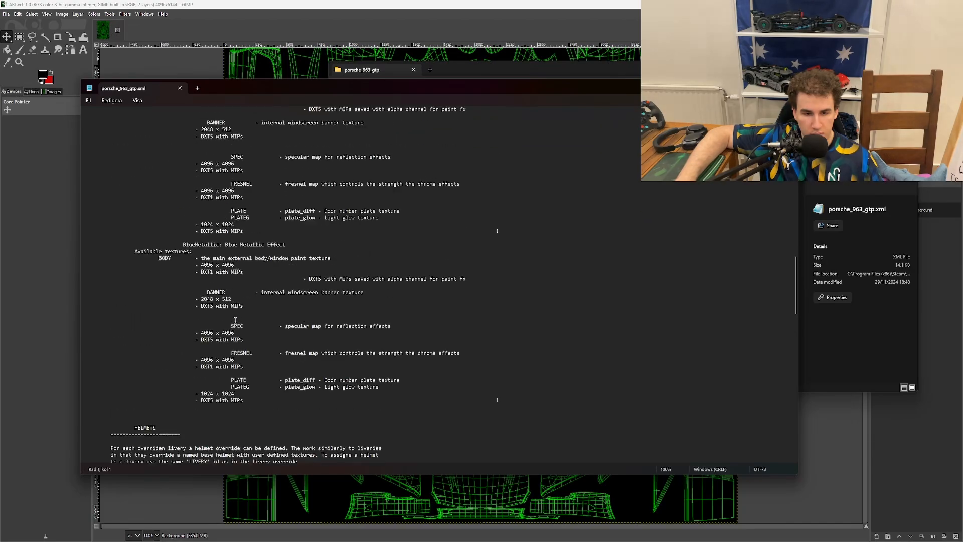
{"action": "scroll", "coordinate": [235, 320], "scroll_direction": "up", "scroll_amount": 1}
{"action": "scroll", "coordinate": [185, 219], "scroll_direction": "down", "scroll_amount": 4}
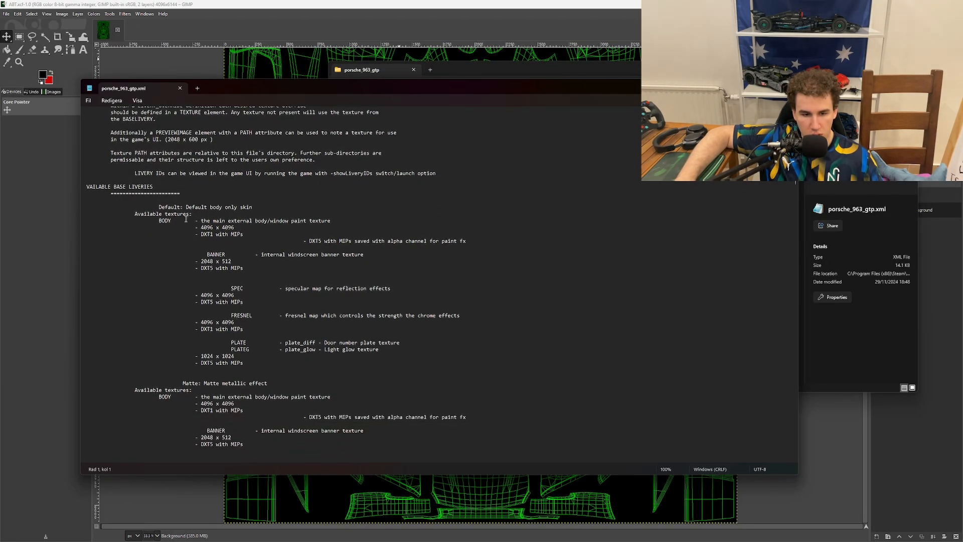
Examine the available base liveries in the XML comments, from Default, Matte and Chrome through the metallic effects
{"action": "left_click_drag", "start_coordinate": [209, 206], "coordinate": [271, 207]}
{"action": "left_click", "coordinate": [282, 206]}
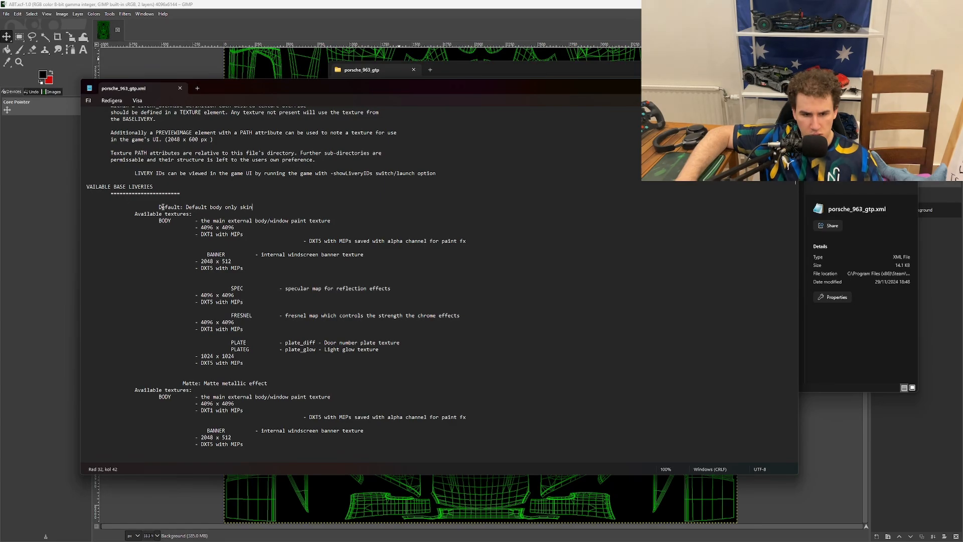
{"action": "key", "text": "shift+Home"}
{"action": "left_click", "coordinate": [289, 207]}
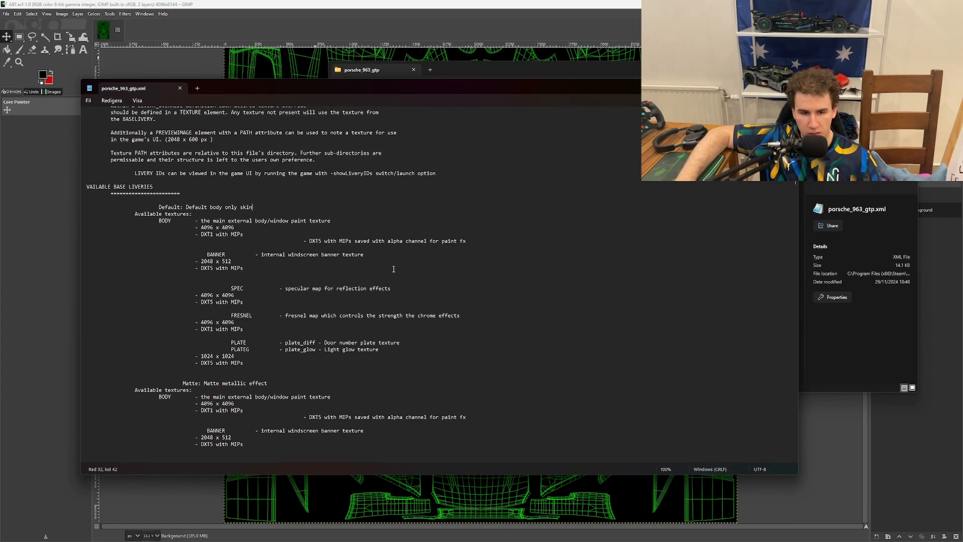
{"action": "scroll", "coordinate": [350, 368], "scroll_direction": "down", "scroll_amount": 3}
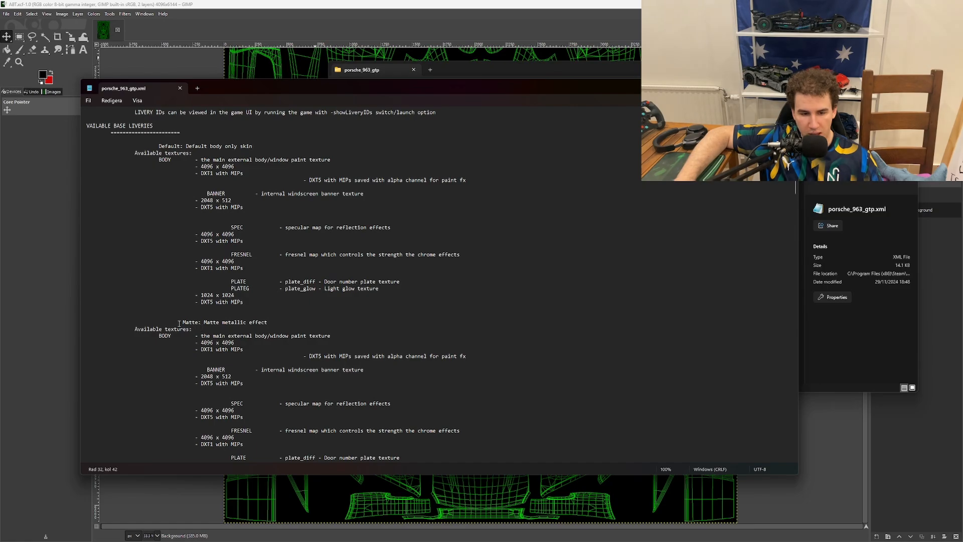
{"action": "left_click_drag", "start_coordinate": [179, 324], "coordinate": [204, 323]}
{"action": "left_click", "coordinate": [318, 320]}
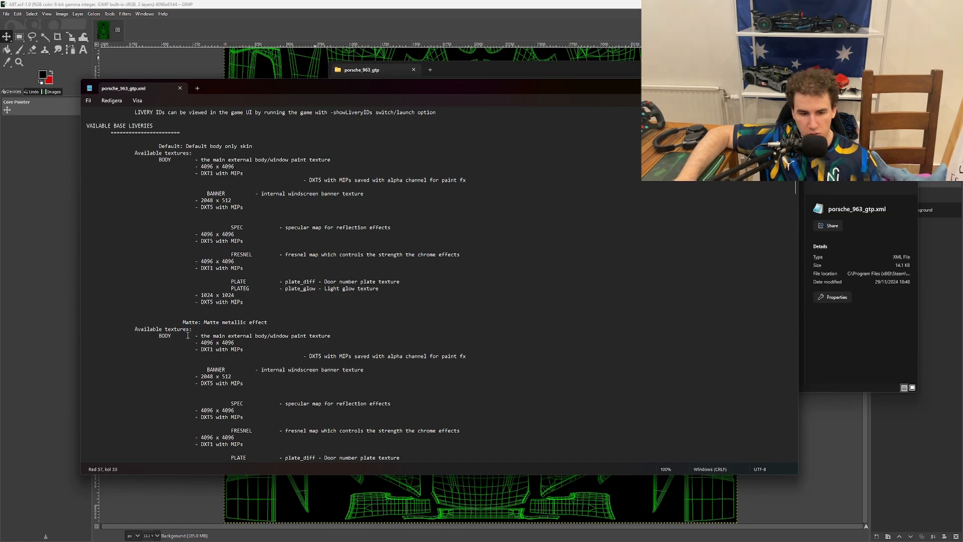
{"action": "scroll", "coordinate": [440, 366], "scroll_direction": "down", "scroll_amount": 5}
{"action": "scroll", "coordinate": [440, 366], "scroll_direction": "down", "scroll_amount": 2}
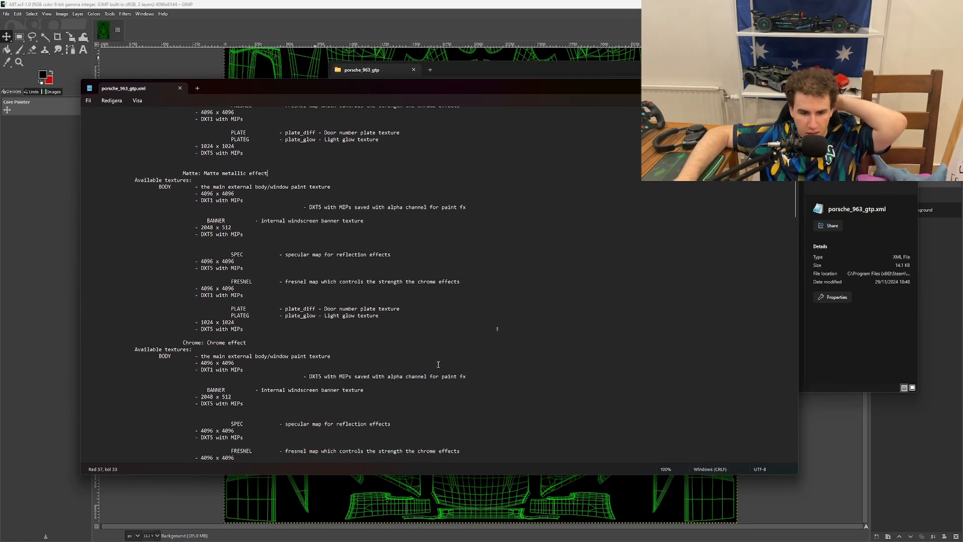
{"action": "left_click", "coordinate": [186, 340]}
{"action": "double_click", "coordinate": [186, 340]}
{"action": "left_click", "coordinate": [276, 342]}
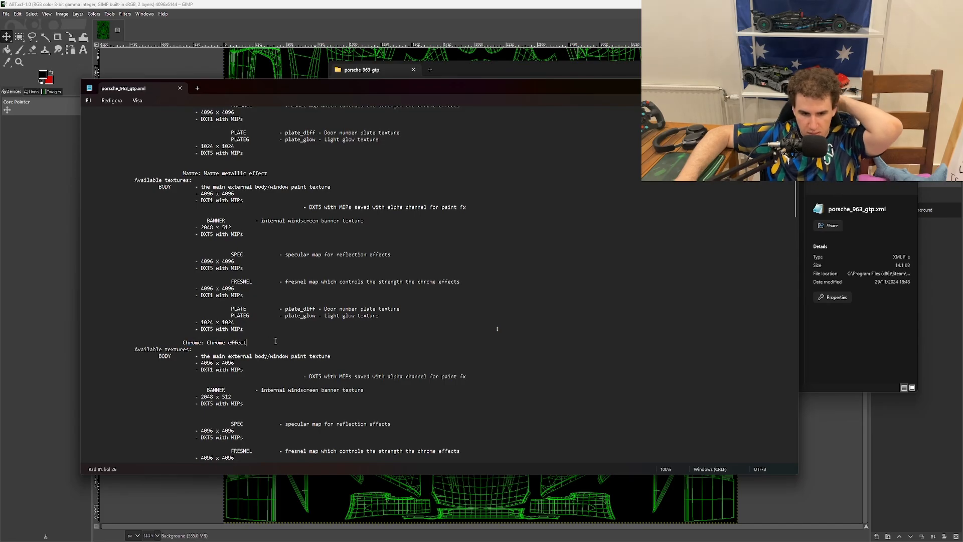
{"action": "scroll", "coordinate": [276, 341], "scroll_direction": "down", "scroll_amount": 6}
{"action": "scroll", "coordinate": [276, 341], "scroll_direction": "down", "scroll_amount": 15}
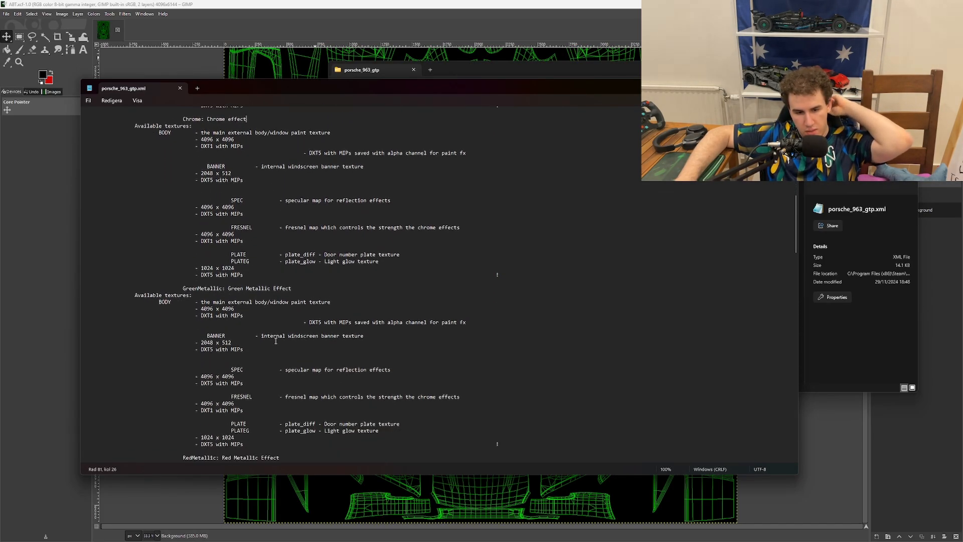
{"action": "scroll", "coordinate": [276, 341], "scroll_direction": "down", "scroll_amount": 7}
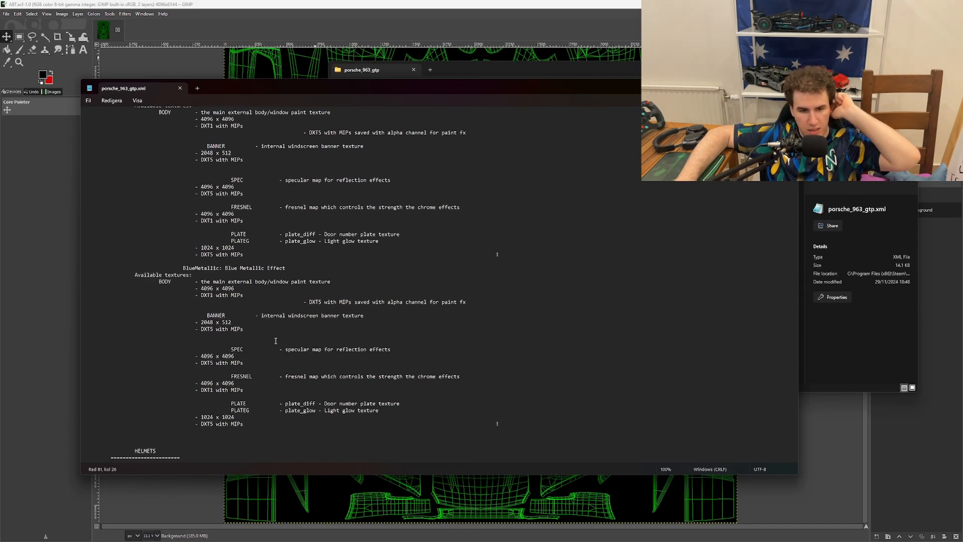
{"action": "scroll", "coordinate": [276, 341], "scroll_direction": "down", "scroll_amount": 1}
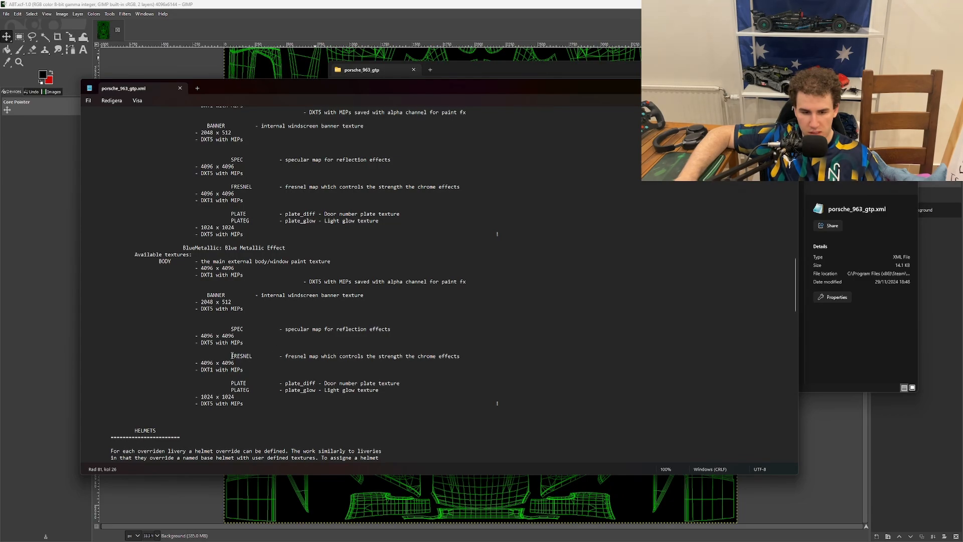
Examine the FRESNEL and SPEC texture descriptions in the BlueMetallic base livery section
{"action": "left_click_drag", "start_coordinate": [232, 354], "coordinate": [255, 355]}
{"action": "left_click_drag", "start_coordinate": [438, 356], "coordinate": [469, 357]}
{"action": "left_click_drag", "start_coordinate": [231, 329], "coordinate": [391, 329]}
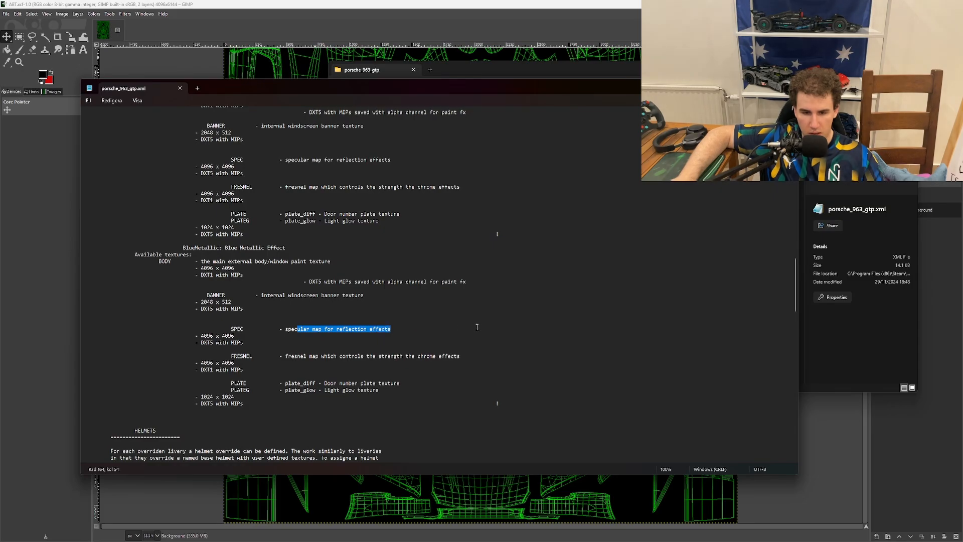
{"action": "left_click", "coordinate": [391, 329]}
Review the override instructions at the start of the XML and the texture lists of the first base liveries
{"action": "scroll", "coordinate": [540, 376], "scroll_direction": "up", "scroll_amount": 1}
{"action": "scroll", "coordinate": [540, 376], "scroll_direction": "up", "scroll_amount": 6}
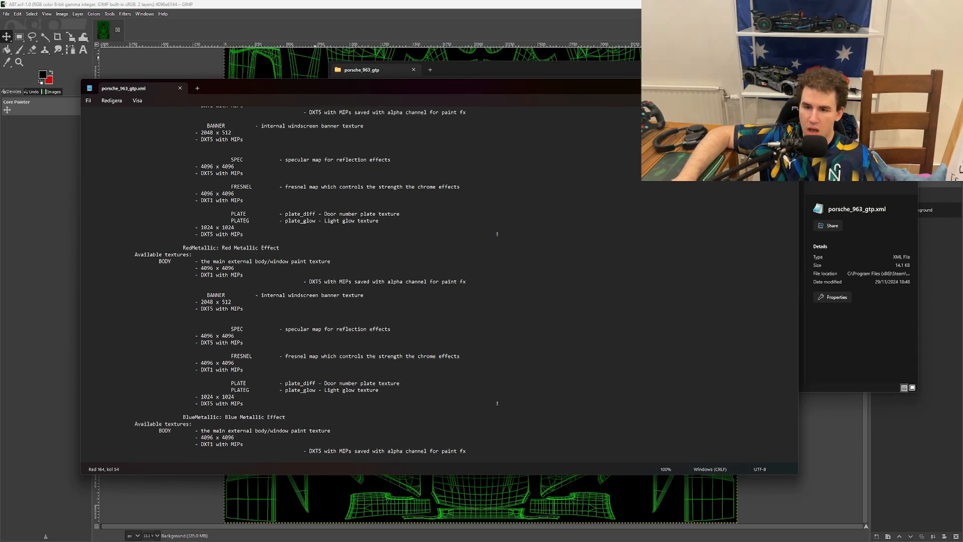
{"action": "scroll", "coordinate": [296, 241], "scroll_direction": "up", "scroll_amount": 6}
{"action": "scroll", "coordinate": [296, 240], "scroll_direction": "up", "scroll_amount": 15}
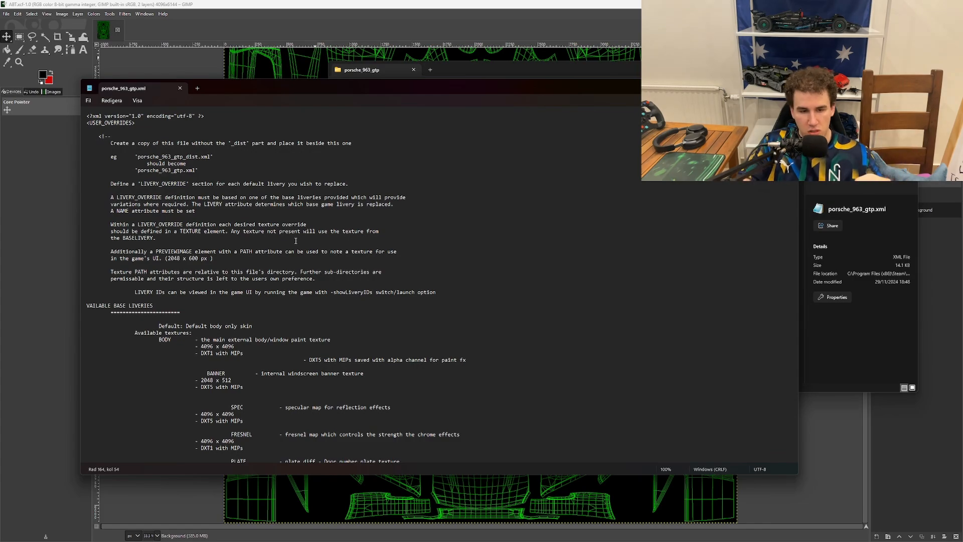
{"action": "scroll", "coordinate": [297, 242], "scroll_direction": "down", "scroll_amount": 4}
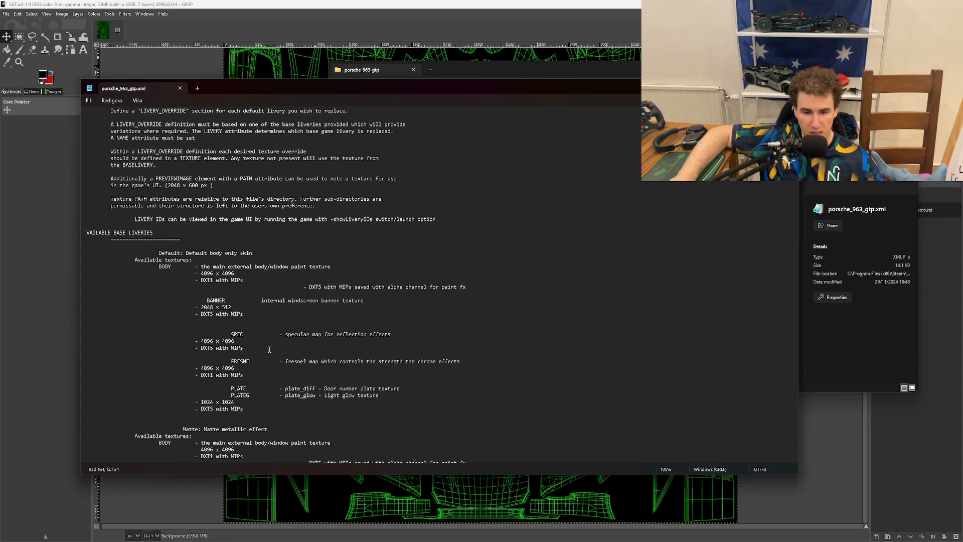
{"action": "scroll", "coordinate": [250, 346], "scroll_direction": "up", "scroll_amount": 4}
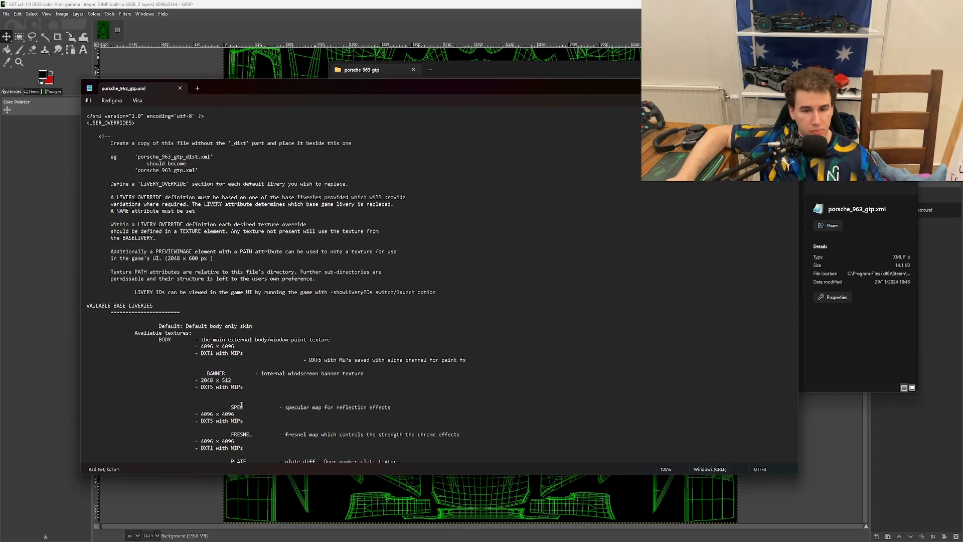
{"action": "scroll", "coordinate": [243, 391], "scroll_direction": "down", "scroll_amount": 7}
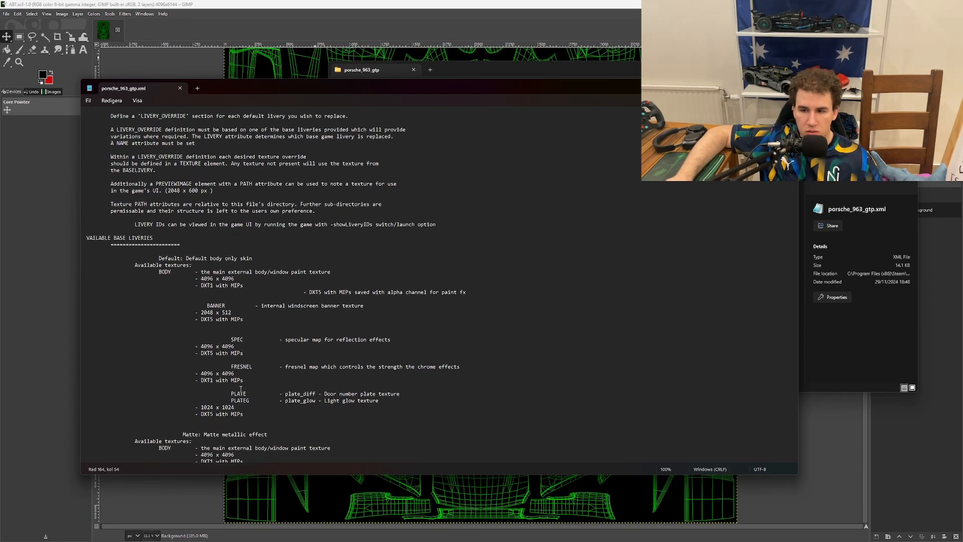
{"action": "scroll", "coordinate": [241, 389], "scroll_direction": "down", "scroll_amount": 6}
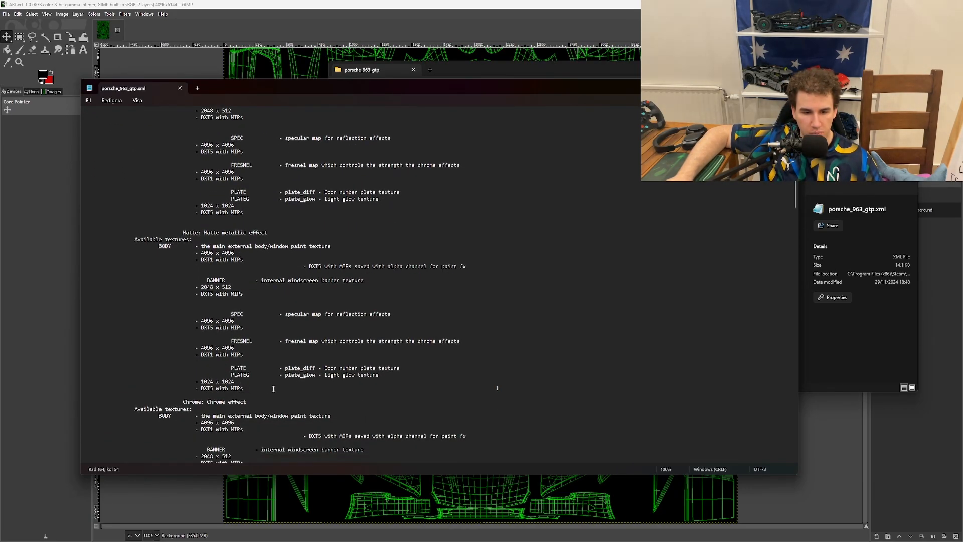
{"action": "scroll", "coordinate": [273, 389], "scroll_direction": "up", "scroll_amount": 13}
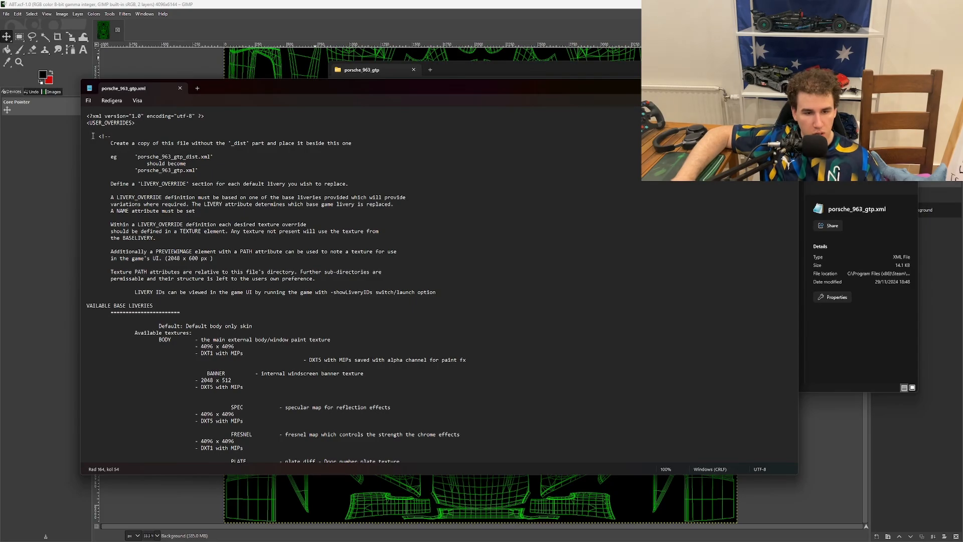
Delete the whole instruction comment between the USER_OVERRIDES tag and the first example livery override
{"action": "left_click_drag", "start_coordinate": [88, 131], "coordinate": [269, 342]}
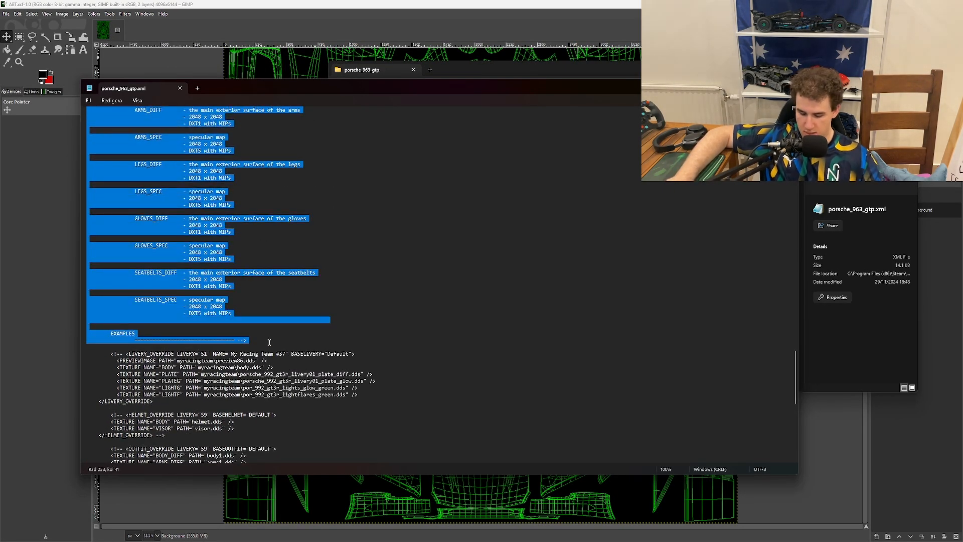
{"action": "key", "text": "Delete"}
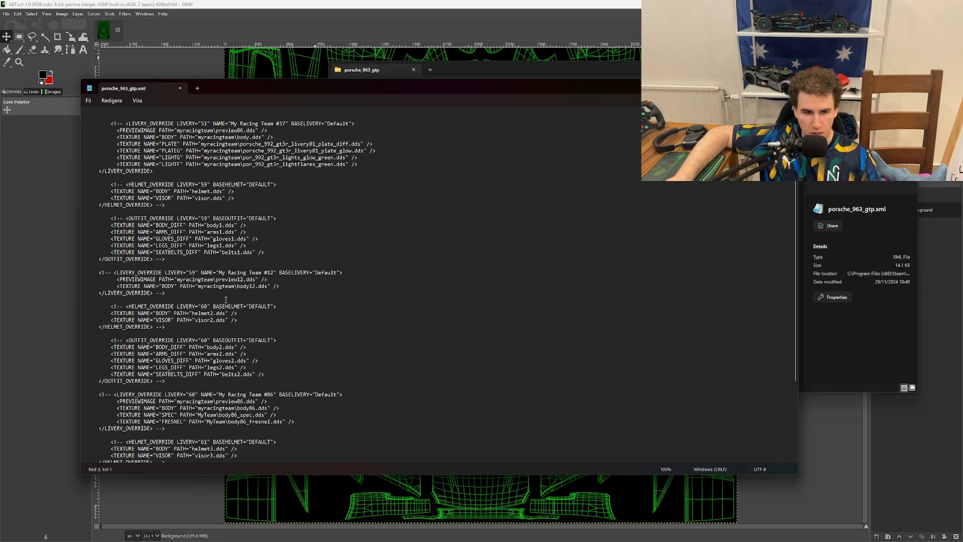
{"action": "key", "text": "Left"}
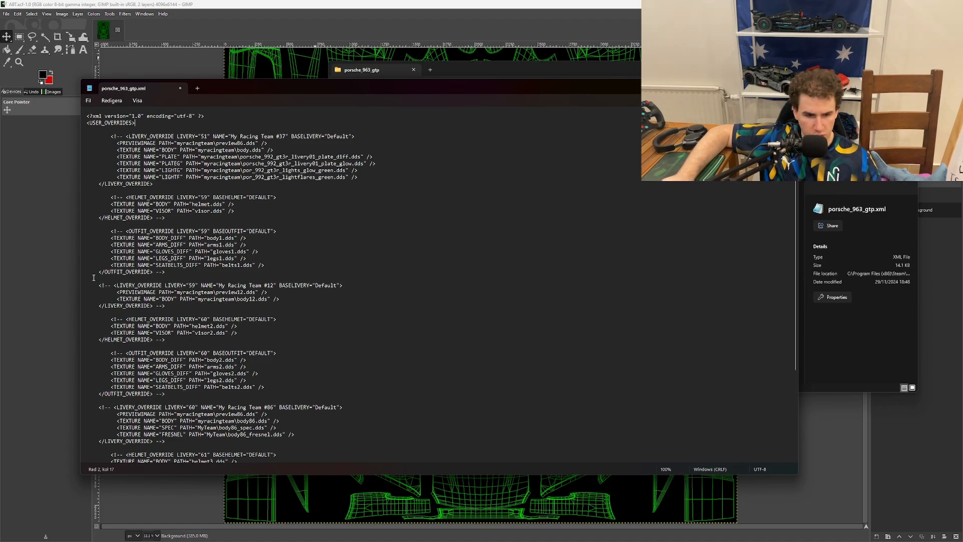
Delete all the example livery, helmet and outfit overrides except the livery 59 block named "My Racing Team #12"
{"action": "left_click_drag", "start_coordinate": [93, 277], "coordinate": [54, 134]}
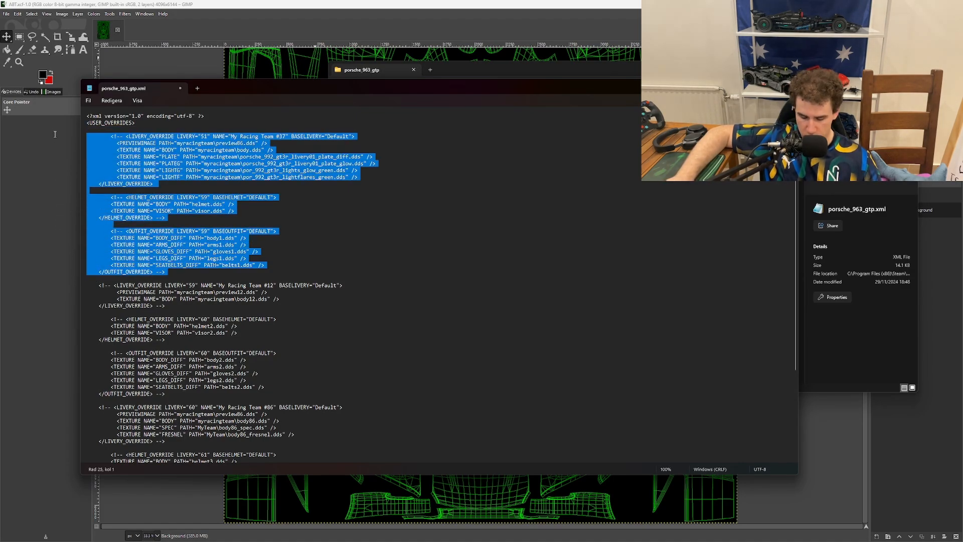
{"action": "key", "text": "BackSpace"}
{"action": "key", "text": "BackSpace"}
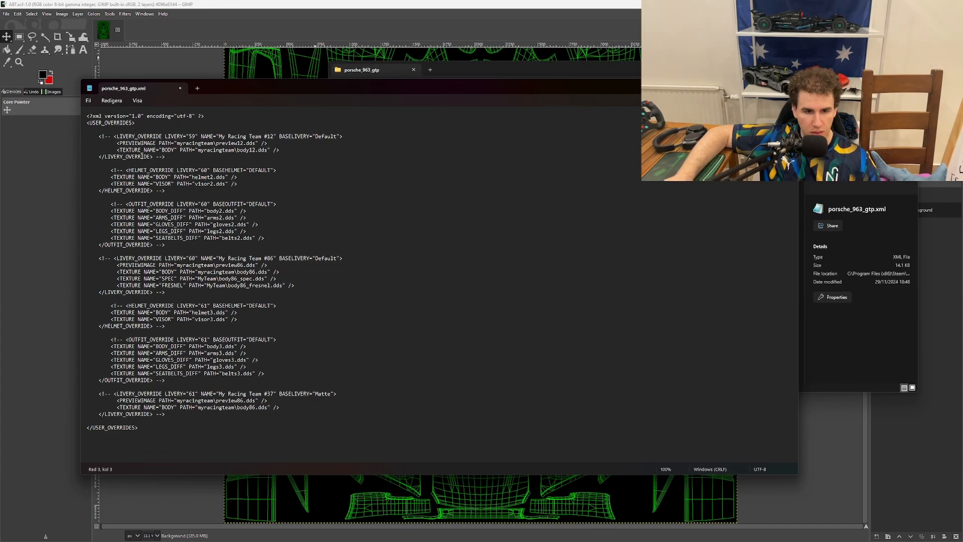
{"action": "left_click_drag", "start_coordinate": [88, 163], "coordinate": [145, 422]}
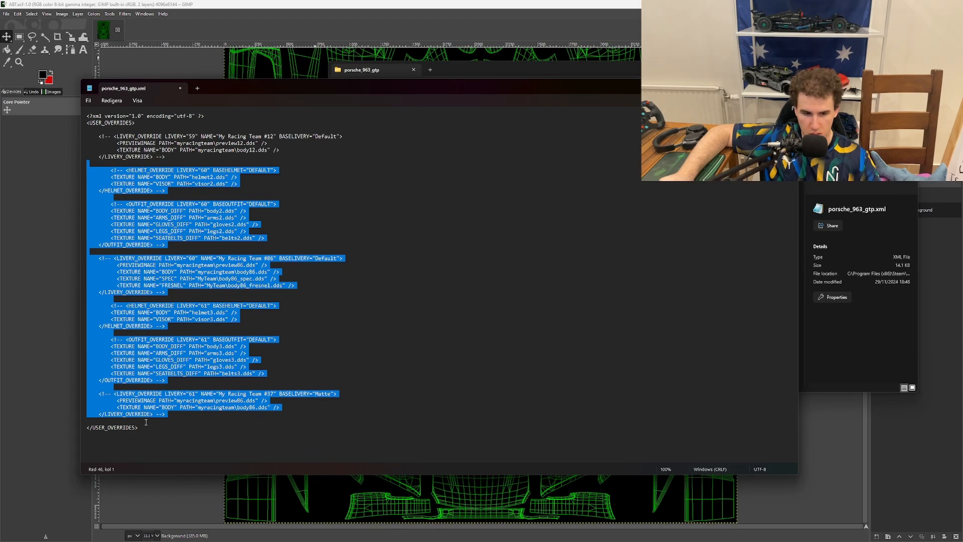
{"action": "key", "text": "BackSpace"}
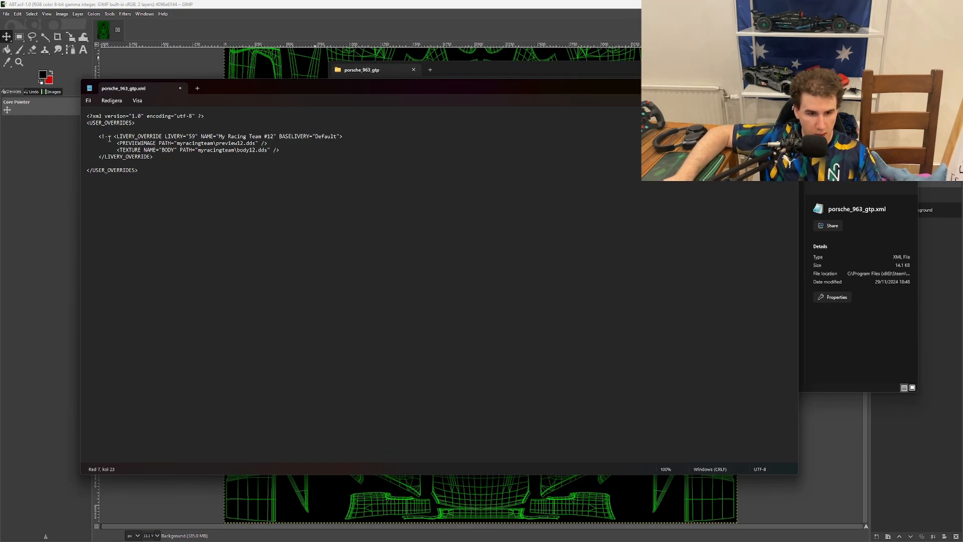
Remove the comment markers around the remaining LIVERY_OVERRIDE block and save the XML file
{"action": "key", "text": "BackSpace"}
{"action": "key", "text": "BackSpace"}
{"action": "key", "text": "BackSpace"}
{"action": "key", "text": "BackSpace"}
{"action": "key", "text": "BackSpace"}
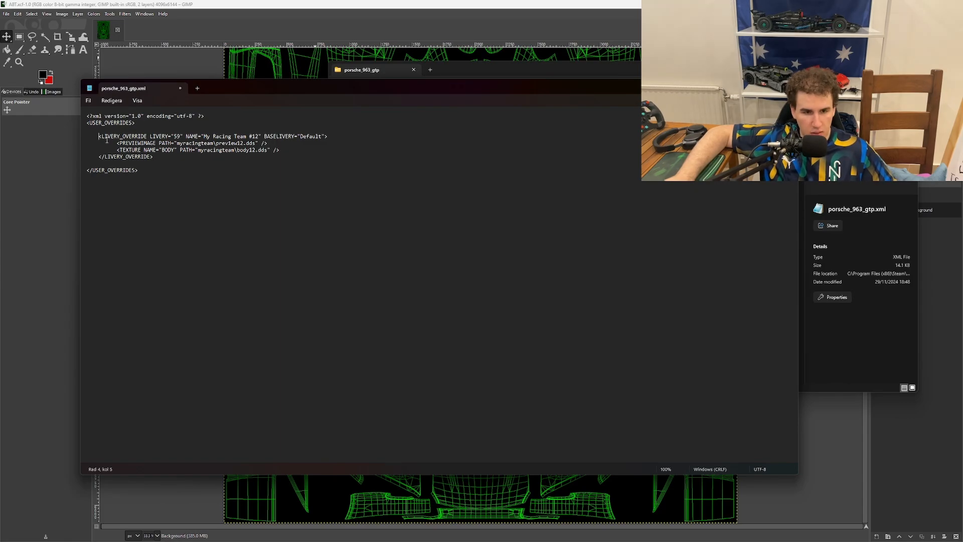
{"action": "key", "text": "ctrl+s"}
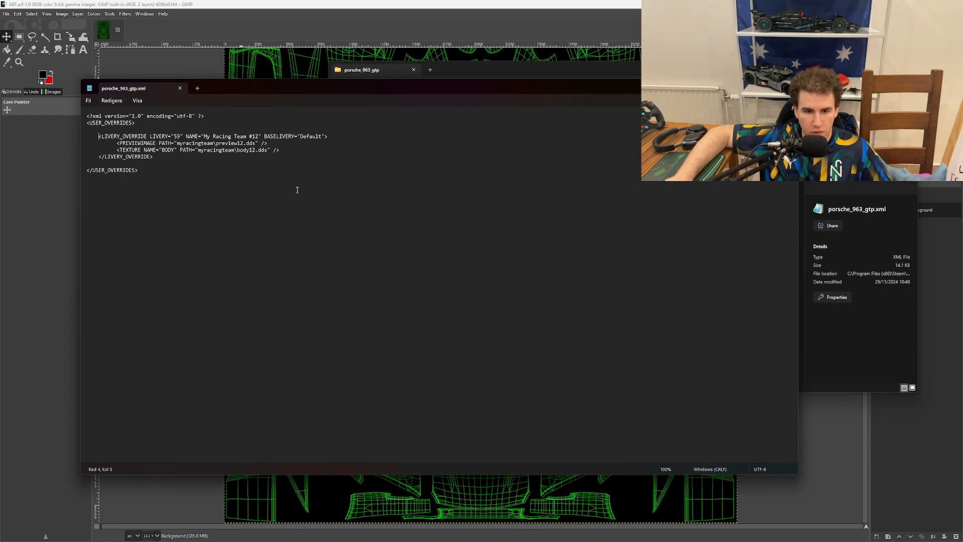
Switch to Steam and check the -ShowLiveryIDs launch option in the Automobilista 2 properties, closing them when done
{"action": "left_click", "coordinate": [182, 136]}
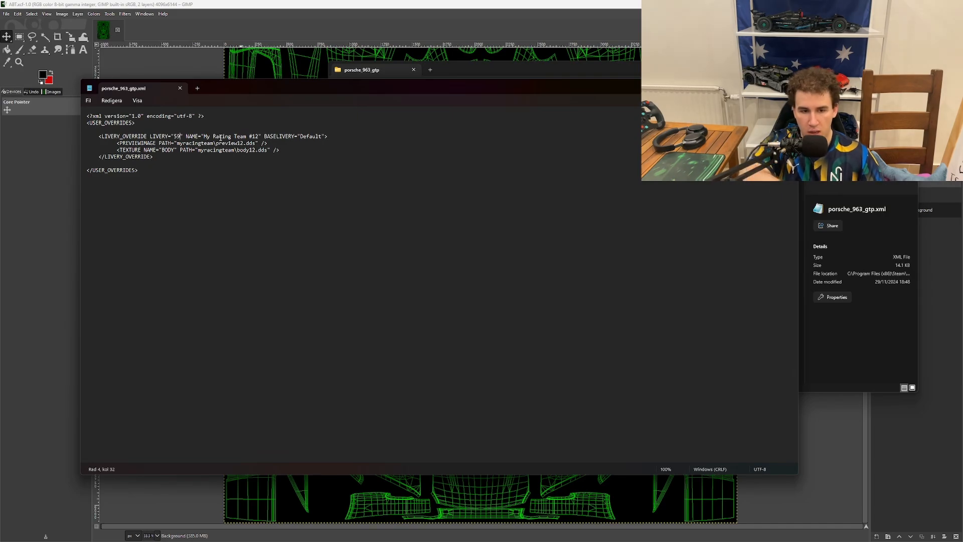
{"action": "mouse_move", "coordinate": [875, 539]}
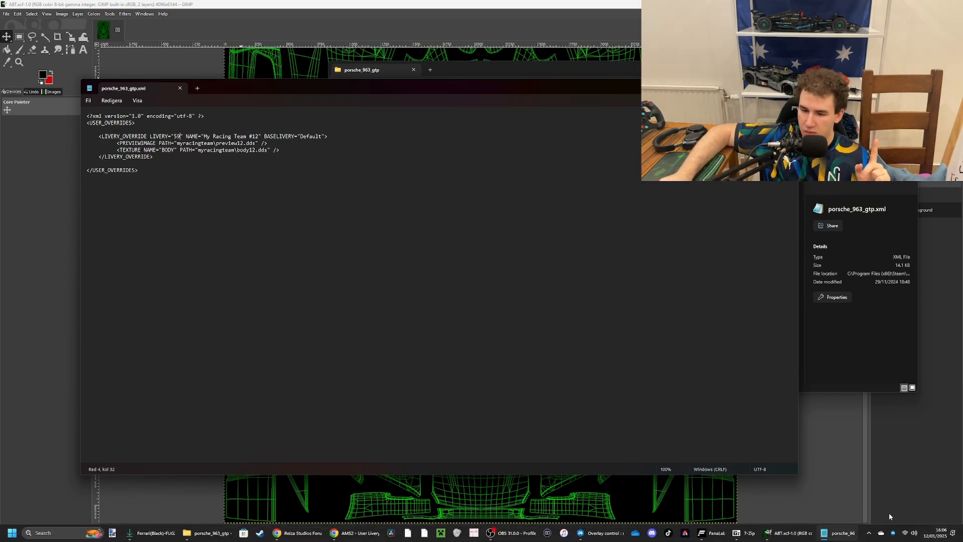
{"action": "left_click", "coordinate": [869, 534]}
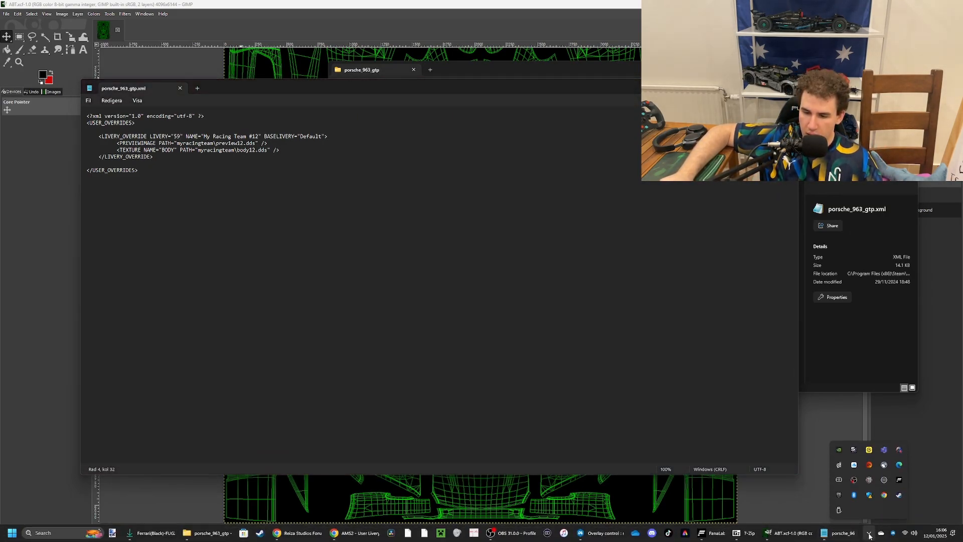
{"action": "left_click", "coordinate": [900, 495]}
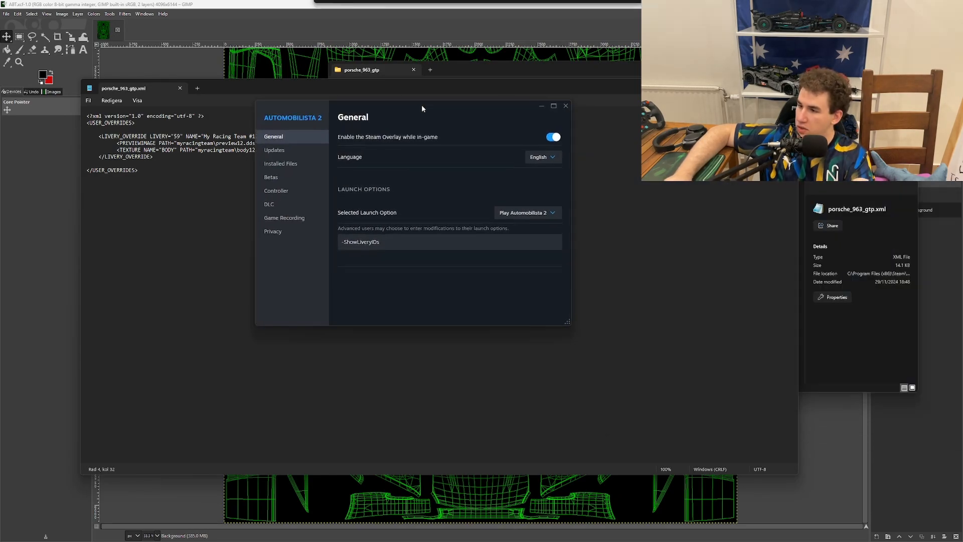
{"action": "left_click_drag", "start_coordinate": [421, 104], "coordinate": [429, 148]}
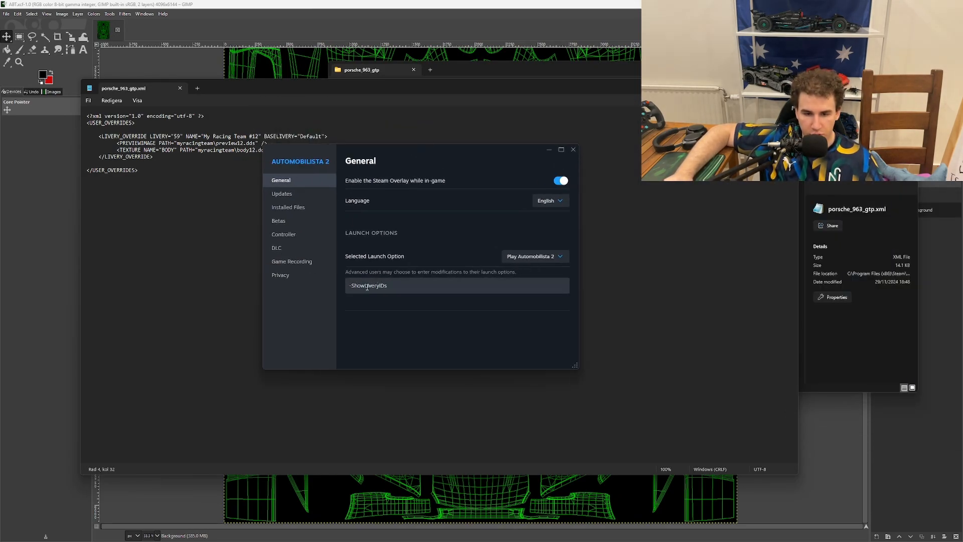
{"action": "left_click_drag", "start_coordinate": [390, 286], "coordinate": [327, 288]}
{"action": "left_click", "coordinate": [410, 304]}
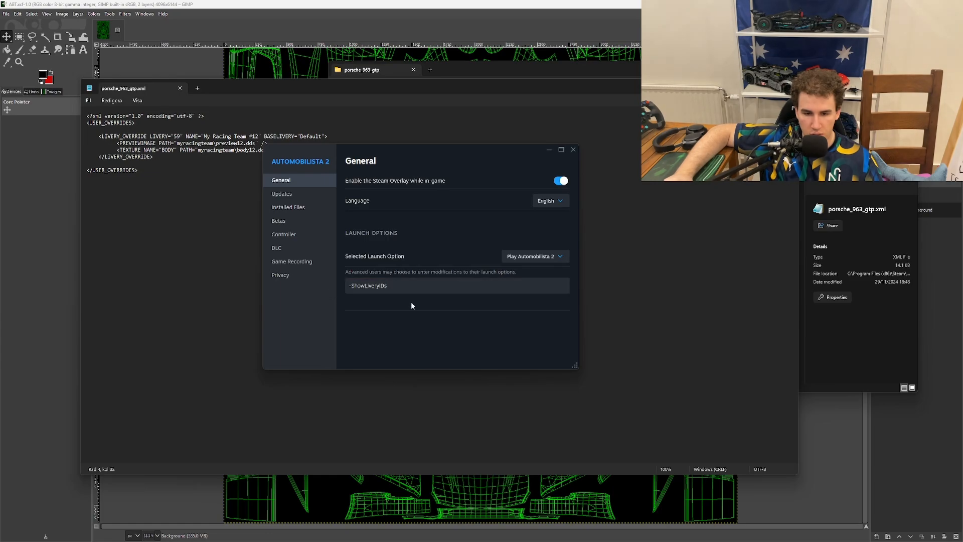
{"action": "left_click", "coordinate": [572, 150]}
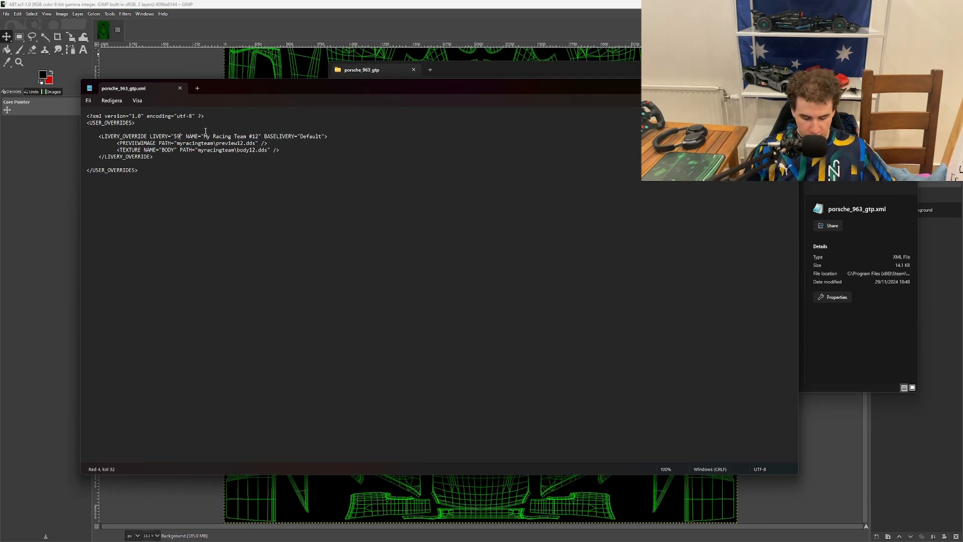
Set the override's livery number to 51, its name to ABT and its base livery to Chrome
{"action": "key", "text": "BackSpace"}
{"action": "type", "text": "1"}
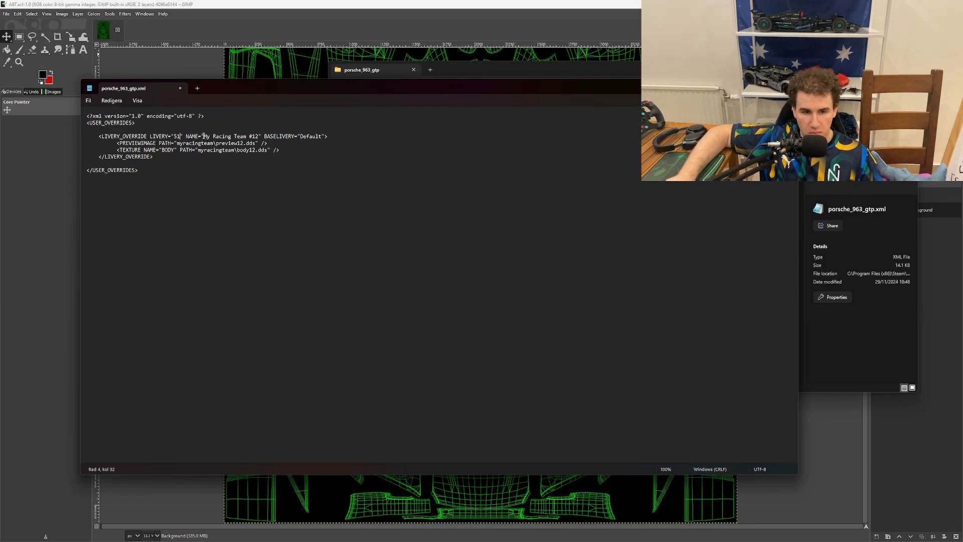
{"action": "left_click_drag", "start_coordinate": [204, 135], "coordinate": [260, 136]}
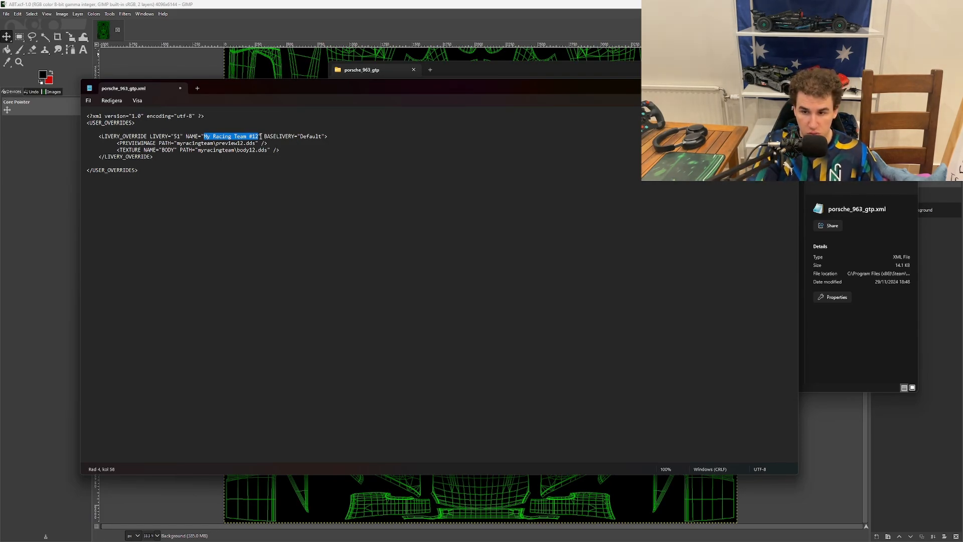
{"action": "type", "text": "A"}
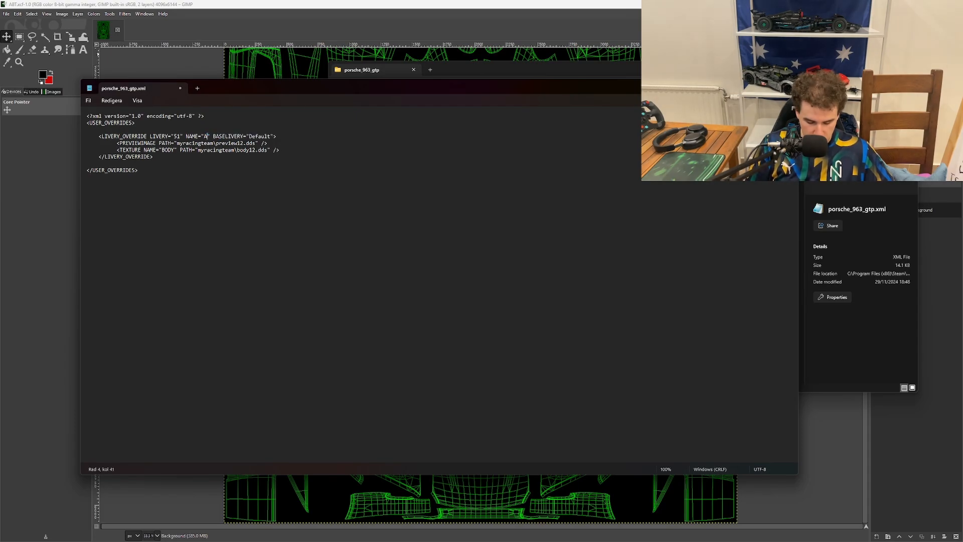
{"action": "type", "text": "BT"}
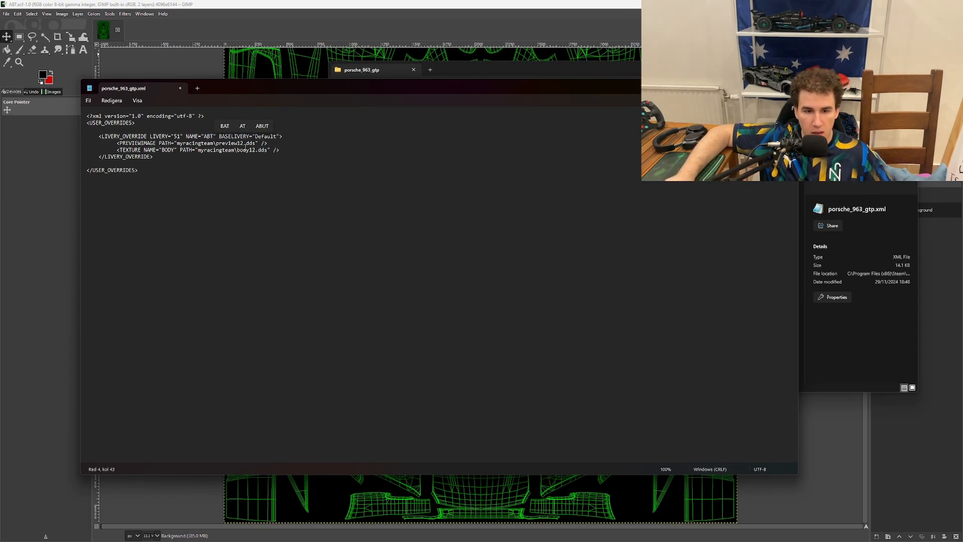
{"action": "left_click", "coordinate": [244, 150]}
{"action": "left_click_drag", "start_coordinate": [256, 137], "coordinate": [284, 137]}
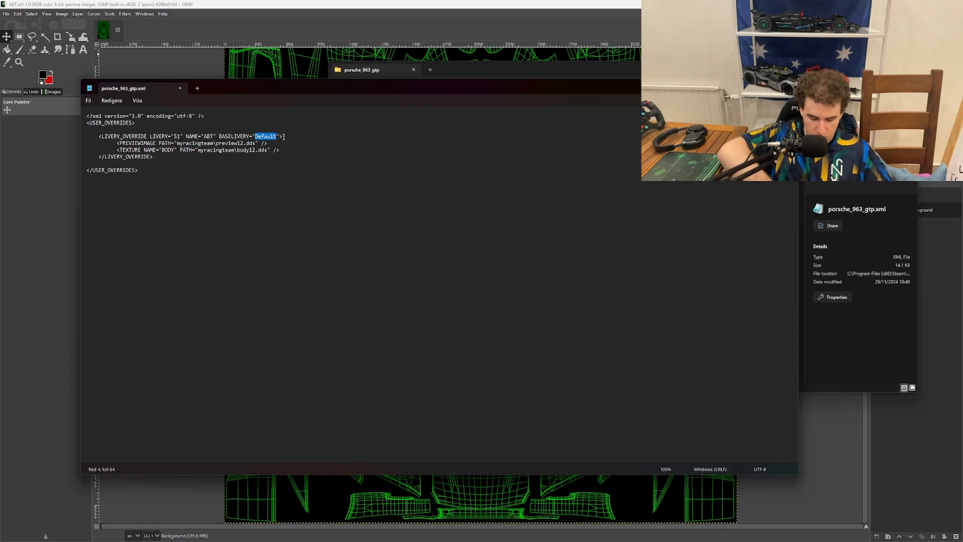
{"action": "type", "text": "Chrome"}
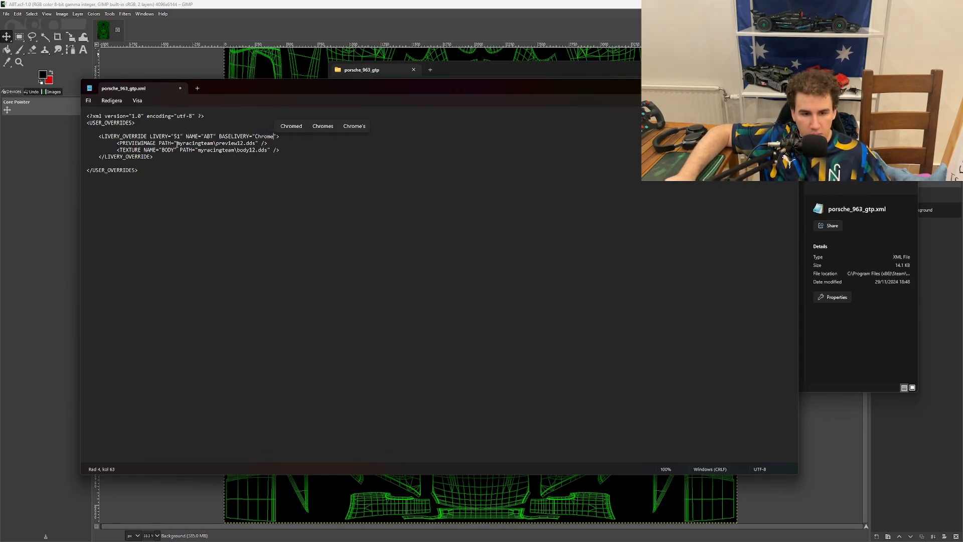
Set the PREVIEWIMAGE path of the override to ABT\ABT.dds
{"action": "left_click_drag", "start_coordinate": [177, 144], "coordinate": [213, 144]}
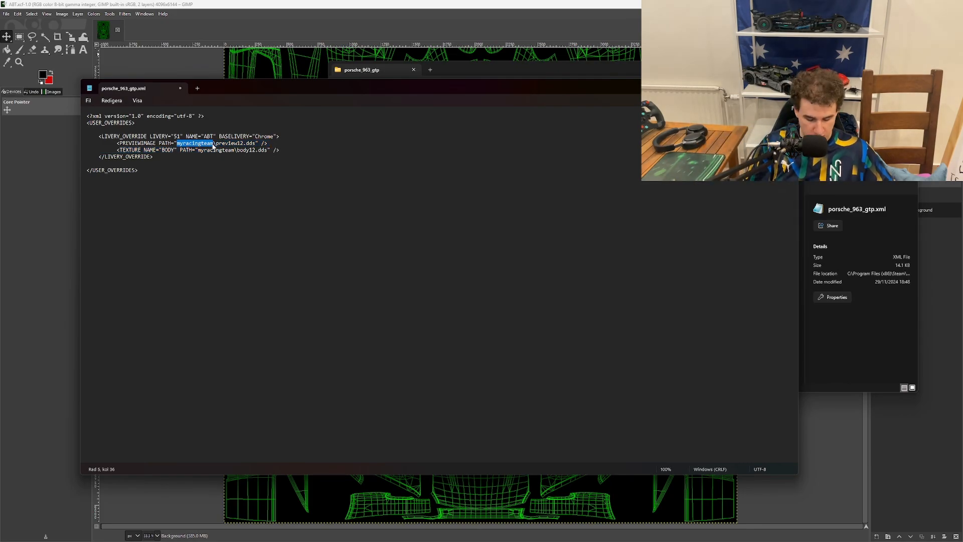
{"action": "type", "text": "ABT"}
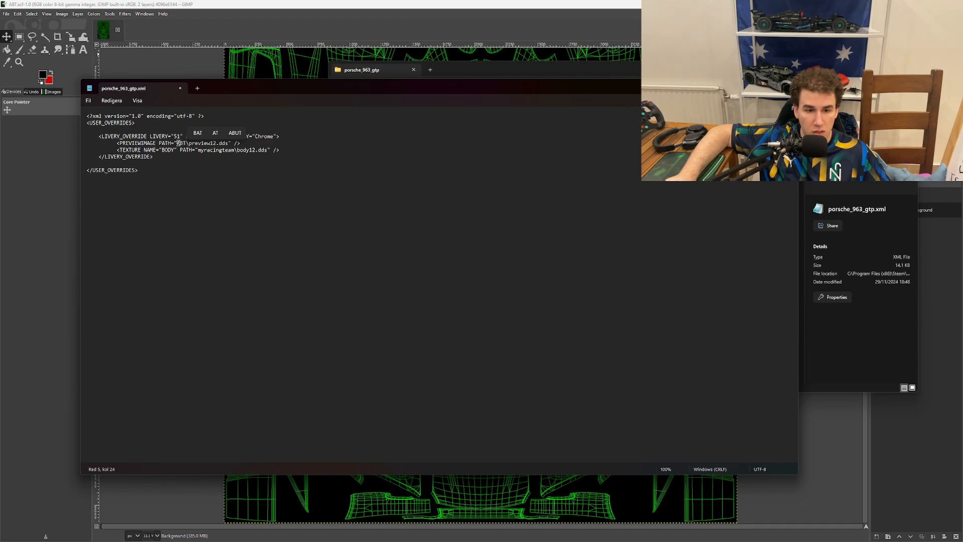
{"action": "left_click_drag", "start_coordinate": [178, 143], "coordinate": [201, 143]}
{"action": "left_click", "coordinate": [204, 143]}
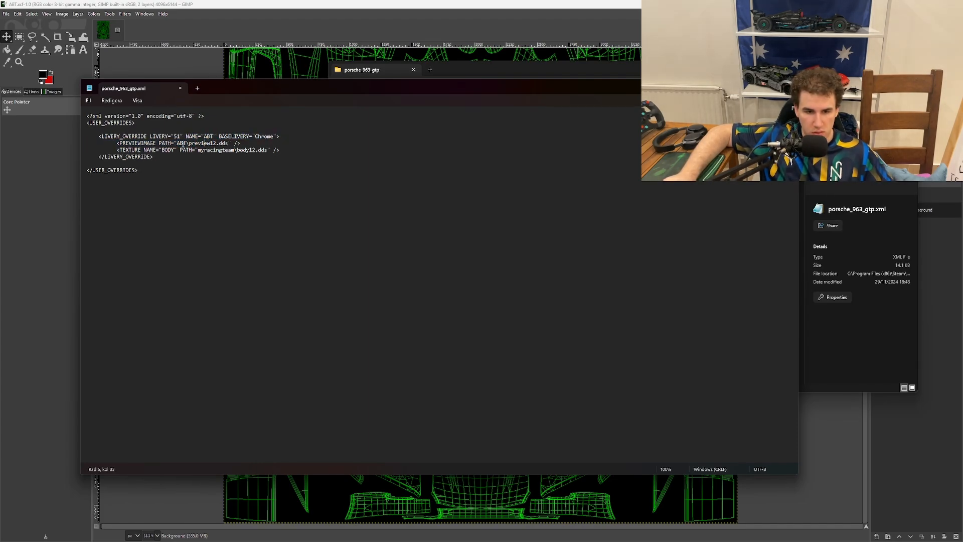
{"action": "left_click_drag", "start_coordinate": [195, 144], "coordinate": [215, 145]}
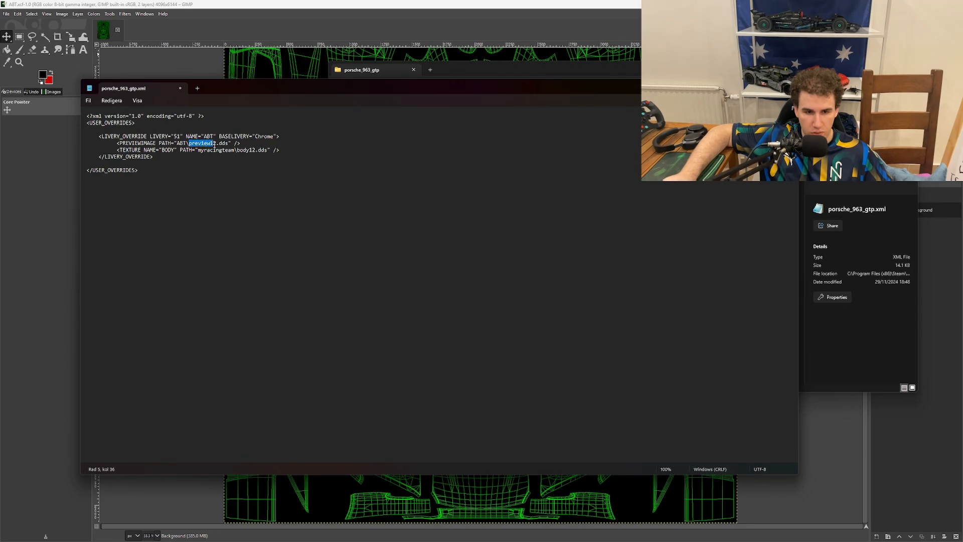
{"action": "type", "text": "ABT"}
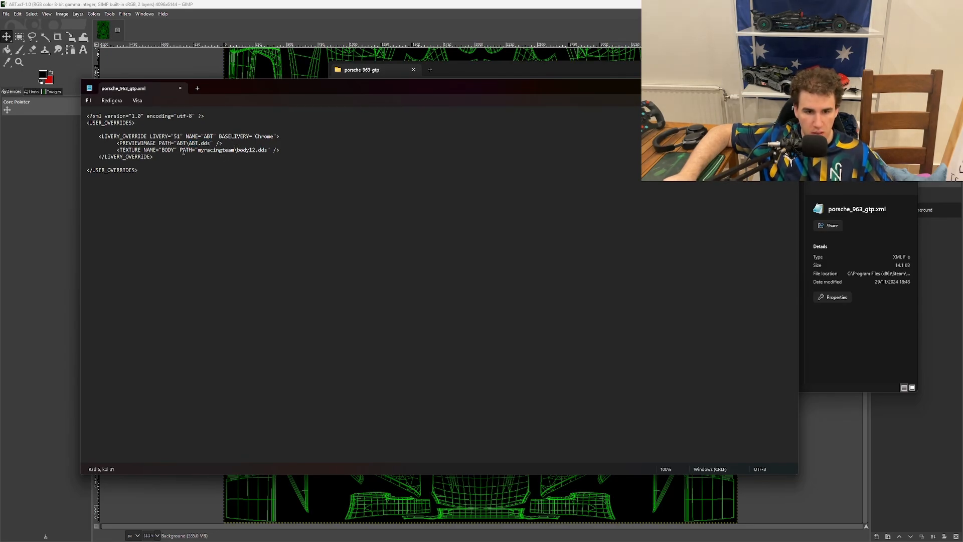
Set the BODY texture path to ABT\ABT.dds and save the XML file
{"action": "left_click_drag", "start_coordinate": [198, 151], "coordinate": [229, 151]}
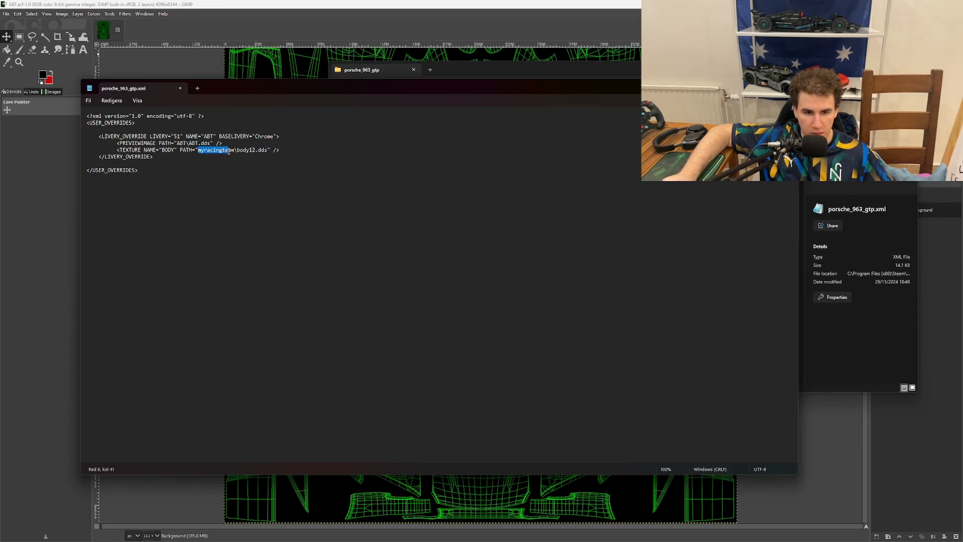
{"action": "type", "text": "ABT"}
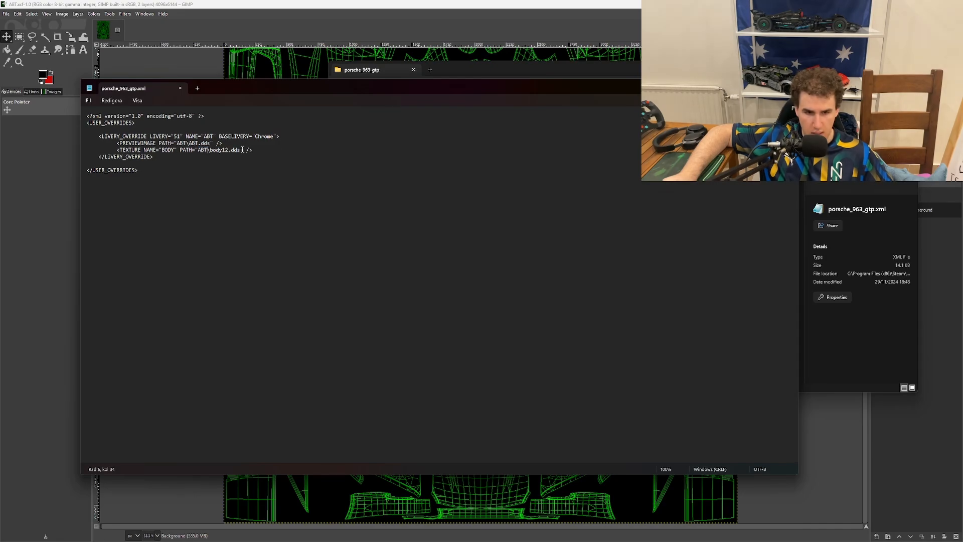
{"action": "mouse_move", "coordinate": [209, 150]}
{"action": "left_mouse_down"}
{"action": "mouse_move", "coordinate": [153, 157]}
{"action": "mouse_move", "coordinate": [227, 150]}
{"action": "left_mouse_up"}
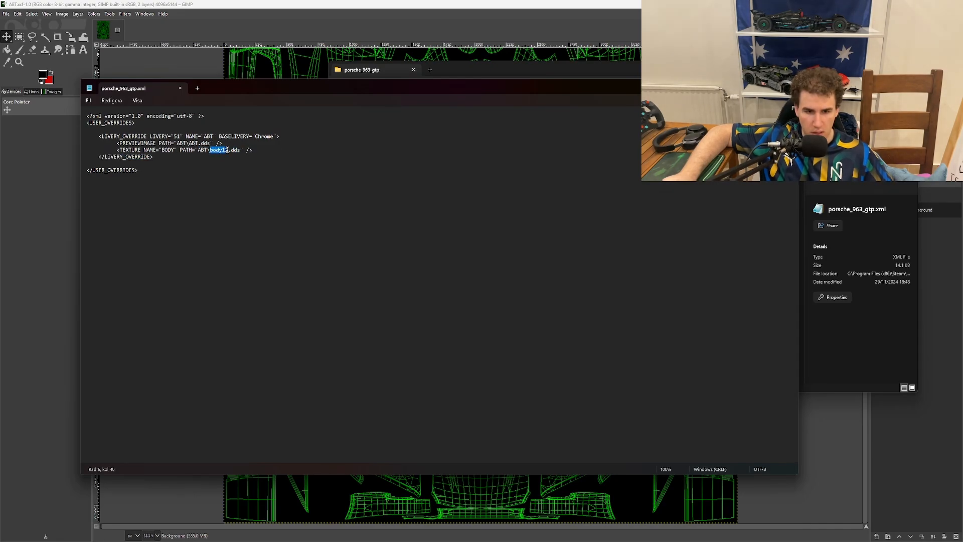
{"action": "type", "text": "ABT"}
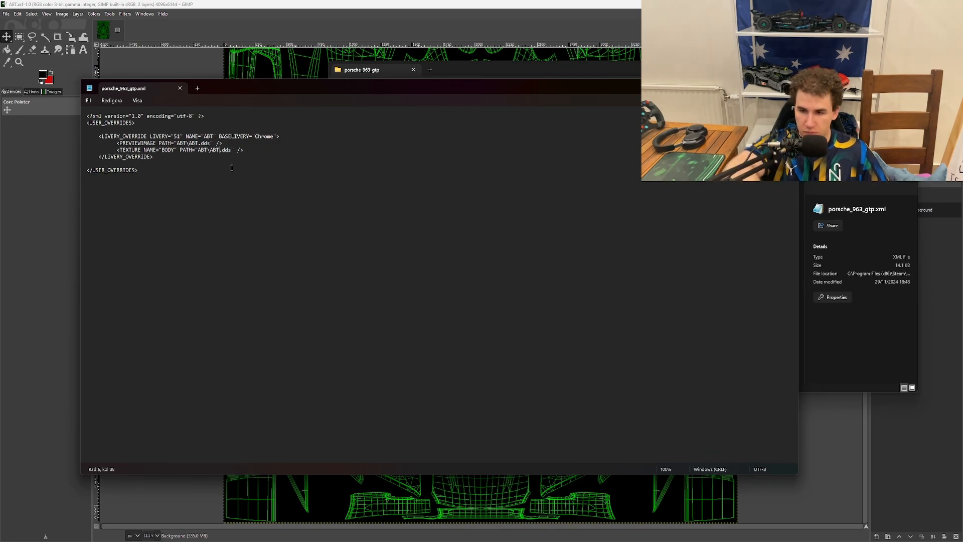
Clear the editor, GIMP and browser windows out of the way and switch to the running Automobilista 2 game
{"action": "key", "text": "alt+Tab"}
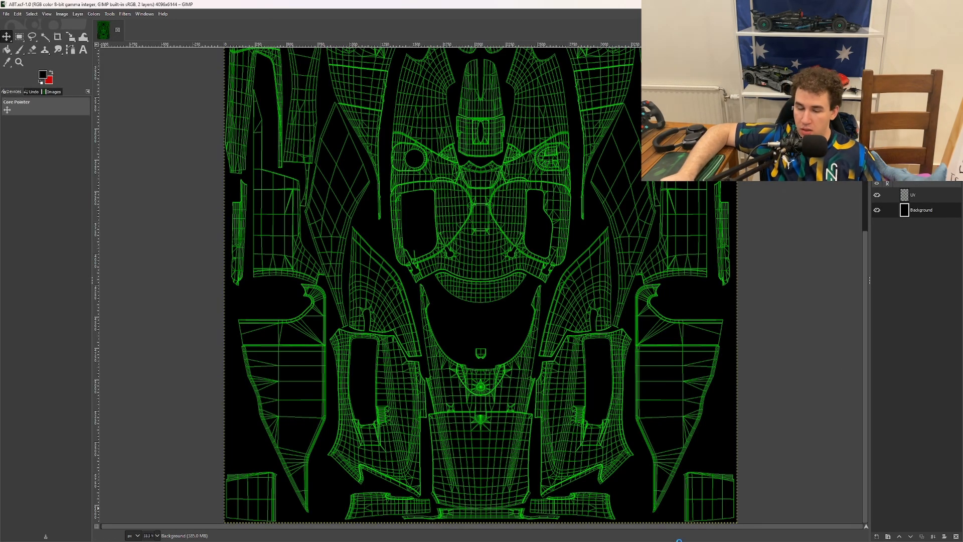
{"action": "mouse_move", "coordinate": [550, 540]}
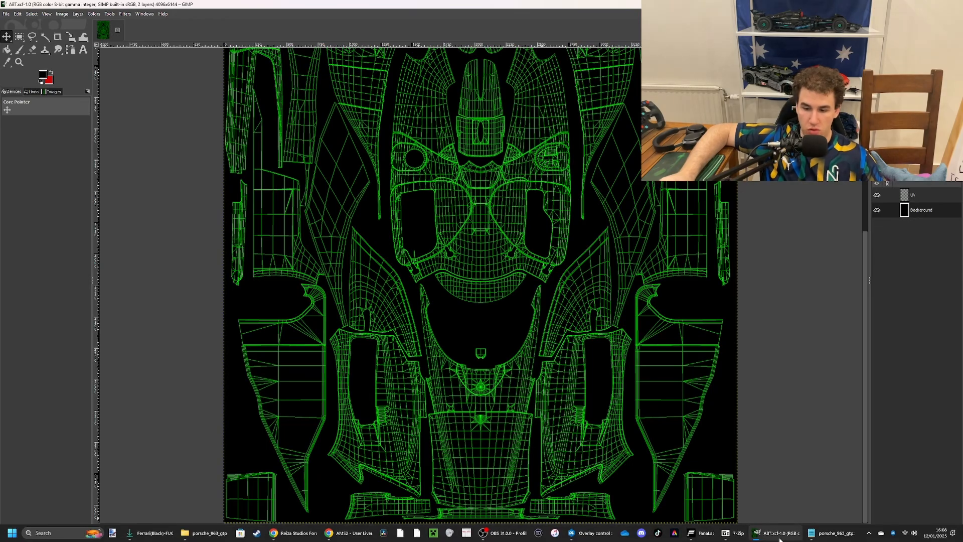
{"action": "left_click", "coordinate": [812, 535]}
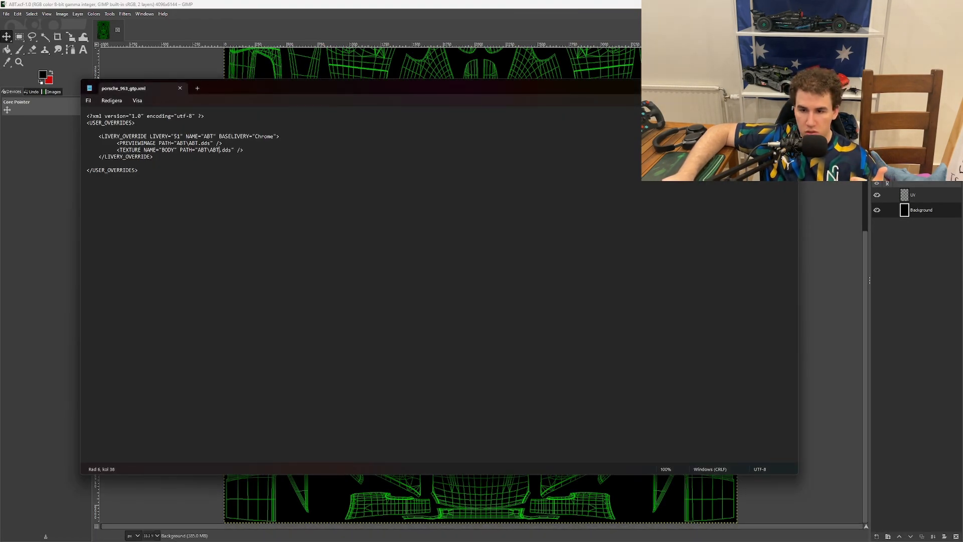
{"action": "left_click", "coordinate": [740, 87]}
{"action": "left_click_drag", "start_coordinate": [727, 5], "coordinate": [962, 81]}
{"action": "left_click_drag", "start_coordinate": [951, 188], "coordinate": [955, 191]}
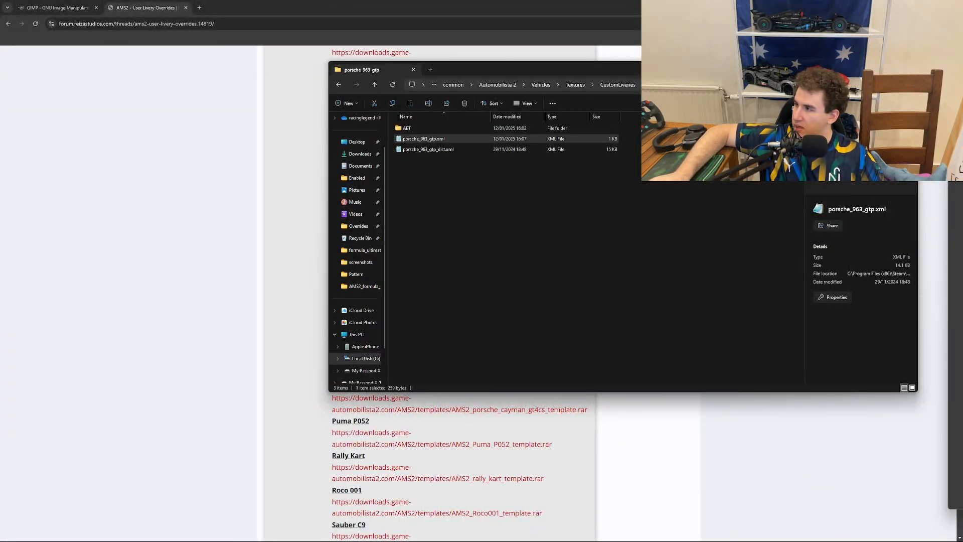
{"action": "left_click_drag", "start_coordinate": [962, 61], "coordinate": [609, 0]}
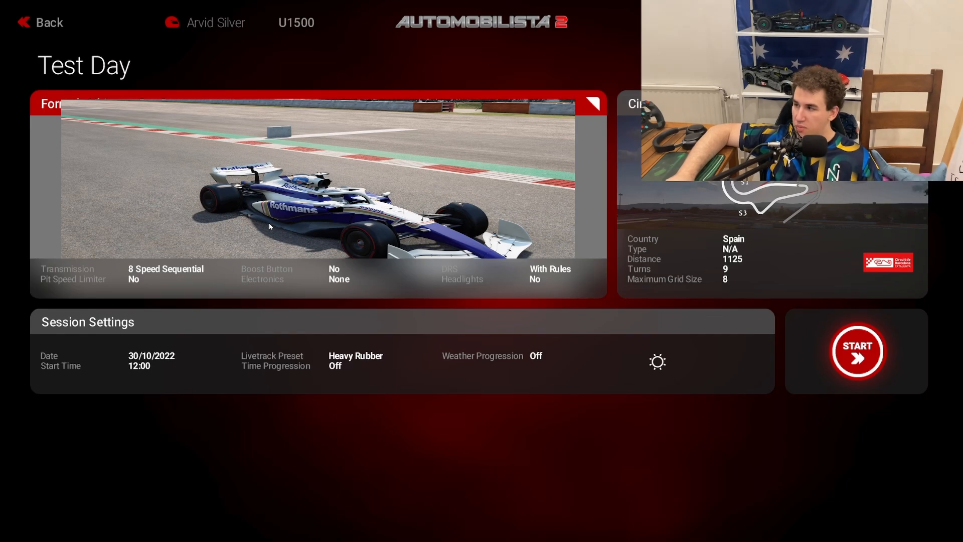
Leave the Test Day setup and choose the Porsche 963 from the LMDh class as the Time Trial vehicle
{"action": "left_click", "coordinate": [39, 21]}
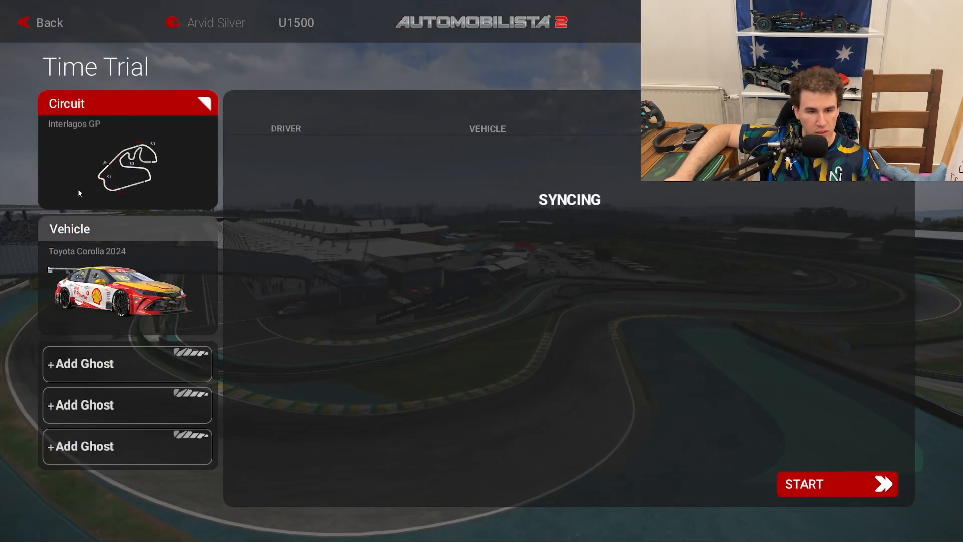
{"action": "left_click", "coordinate": [153, 255]}
{"action": "scroll", "coordinate": [98, 358], "scroll_direction": "down", "scroll_amount": 4}
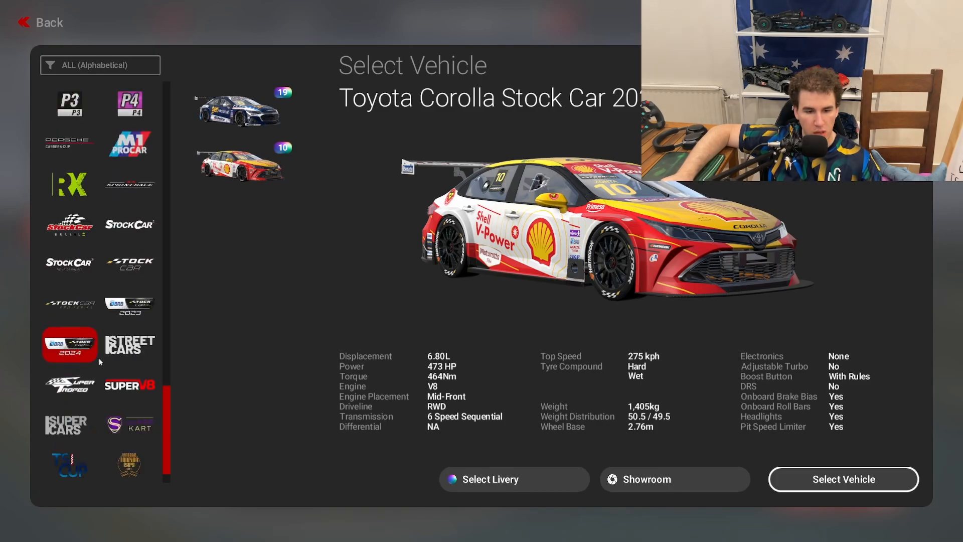
{"action": "scroll", "coordinate": [99, 358], "scroll_direction": "up", "scroll_amount": 10}
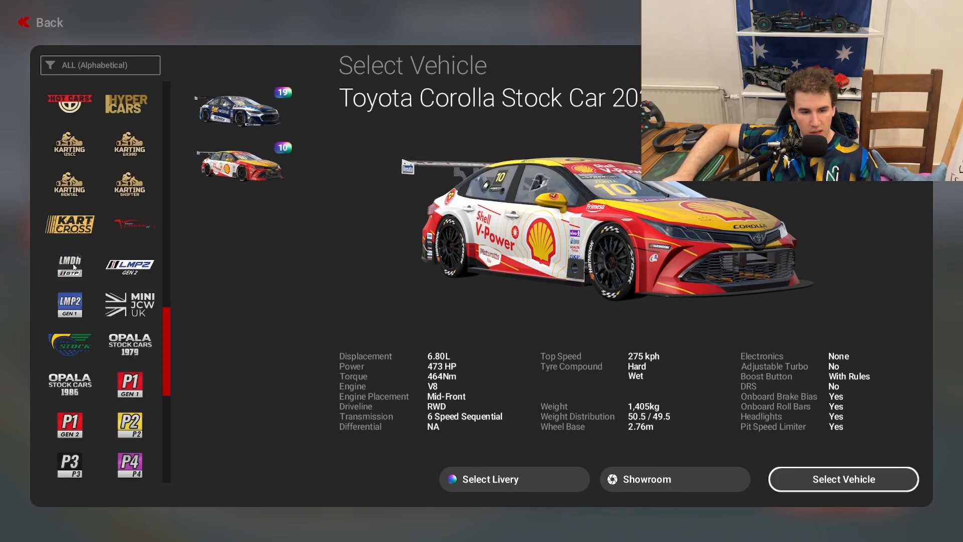
{"action": "left_click", "coordinate": [70, 264]}
{"action": "left_click", "coordinate": [257, 346]}
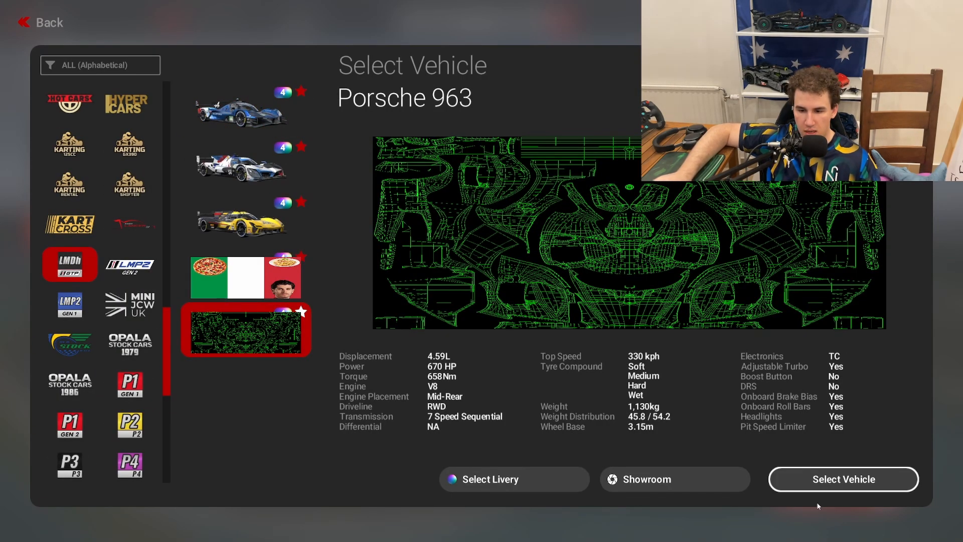
{"action": "left_click", "coordinate": [815, 480]}
Open the Porsche 963 with the wireframe livery in the Showroom and inspect its bodywork from the front and side
{"action": "left_click", "coordinate": [80, 230]}
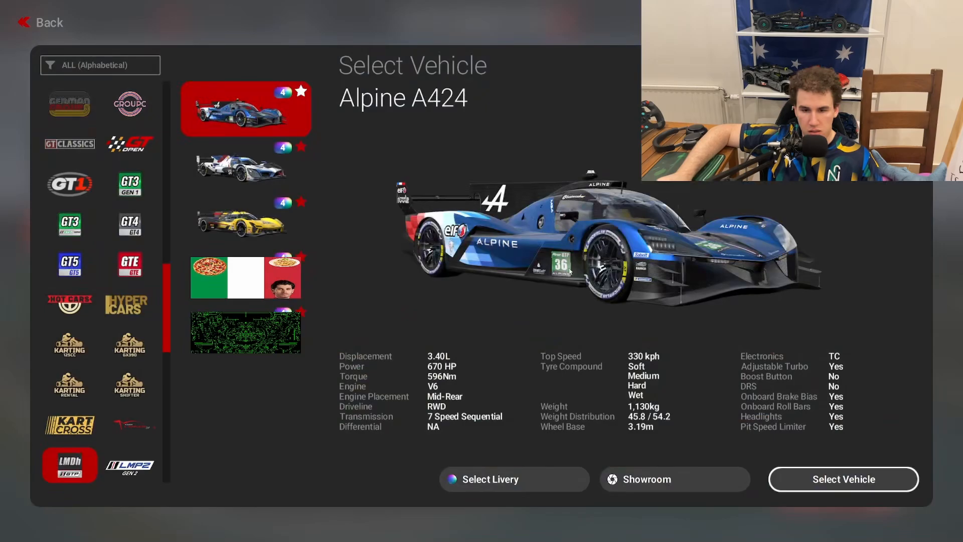
{"action": "left_click", "coordinate": [196, 316]}
{"action": "left_click", "coordinate": [646, 479]}
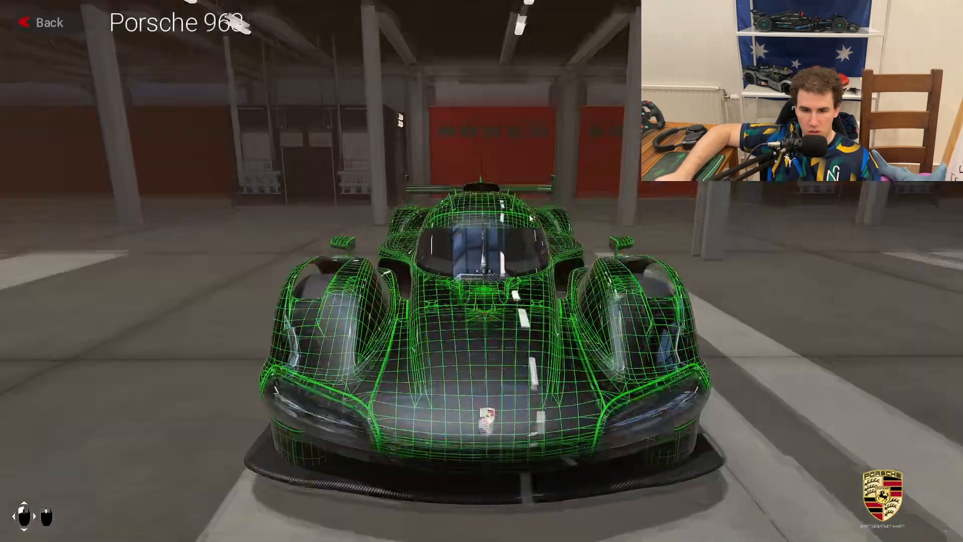
{"action": "left_click_drag", "start_coordinate": [531, 218], "coordinate": [1, 133]}
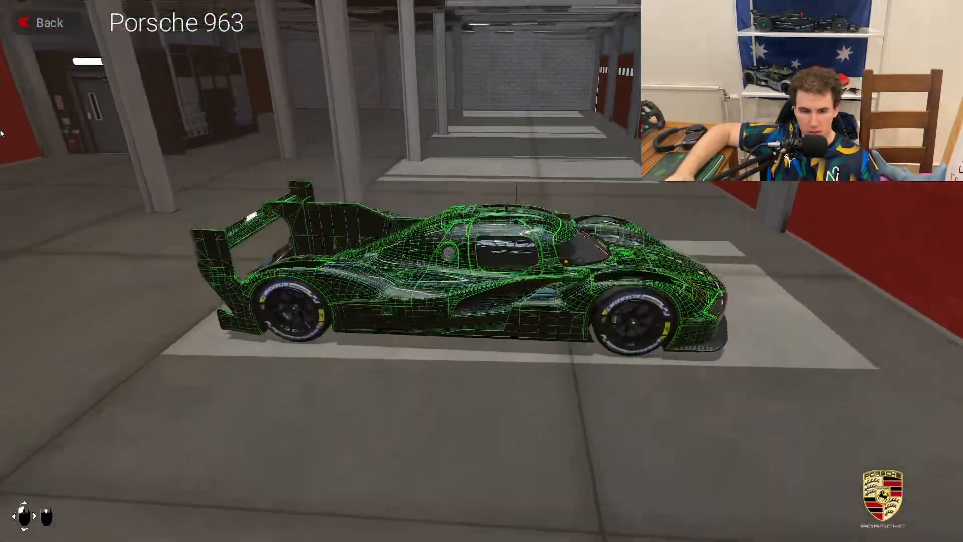
{"action": "scroll", "coordinate": [1, 133], "scroll_direction": "up", "scroll_amount": 5}
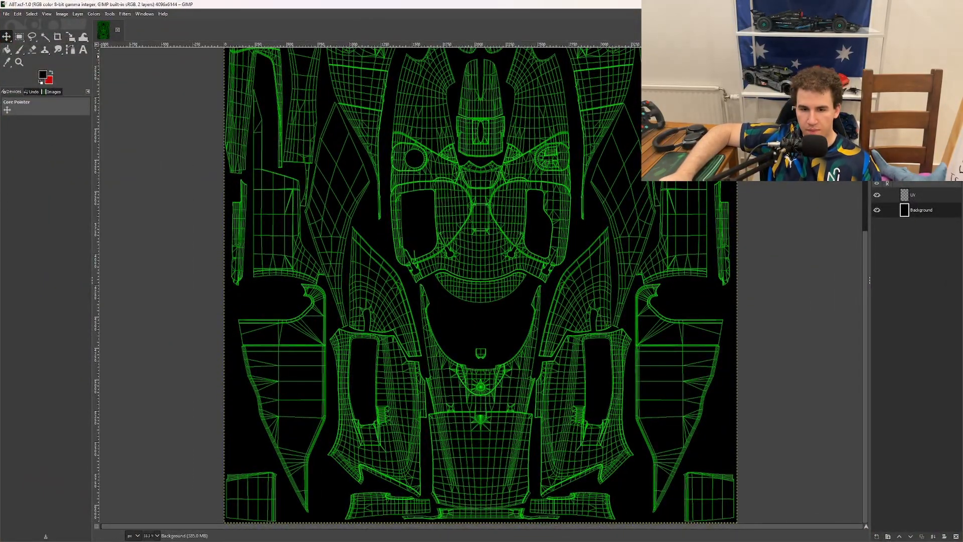
Switch to the Chrome browser and search for "abt logo png" images in a new tab
{"action": "left_click_drag", "start_coordinate": [702, 4], "coordinate": [435, 73]}
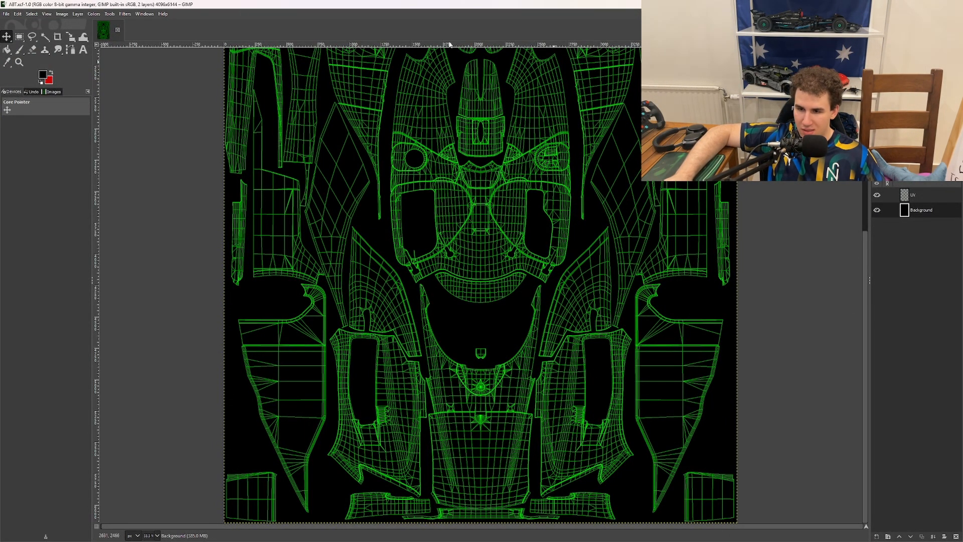
{"action": "mouse_move", "coordinate": [404, 539]}
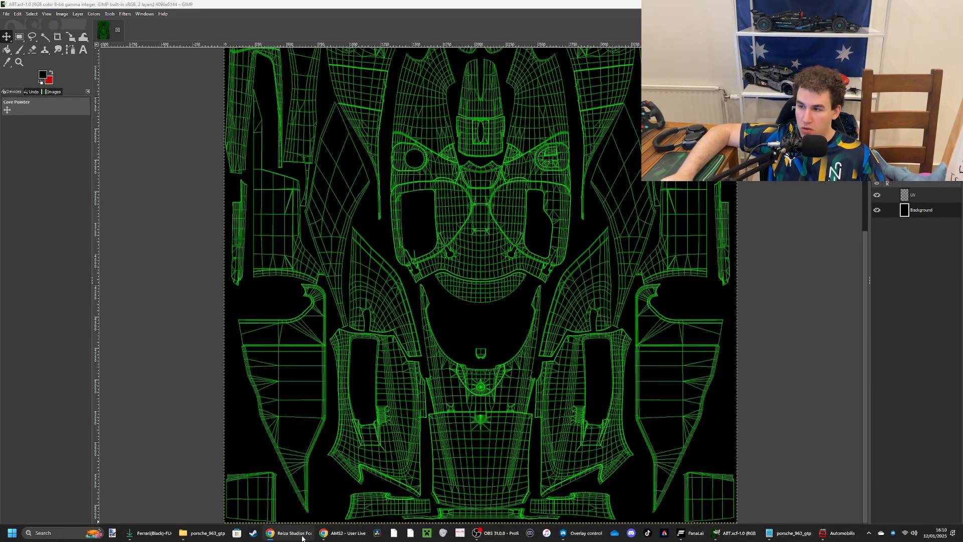
{"action": "left_click", "coordinate": [344, 533]}
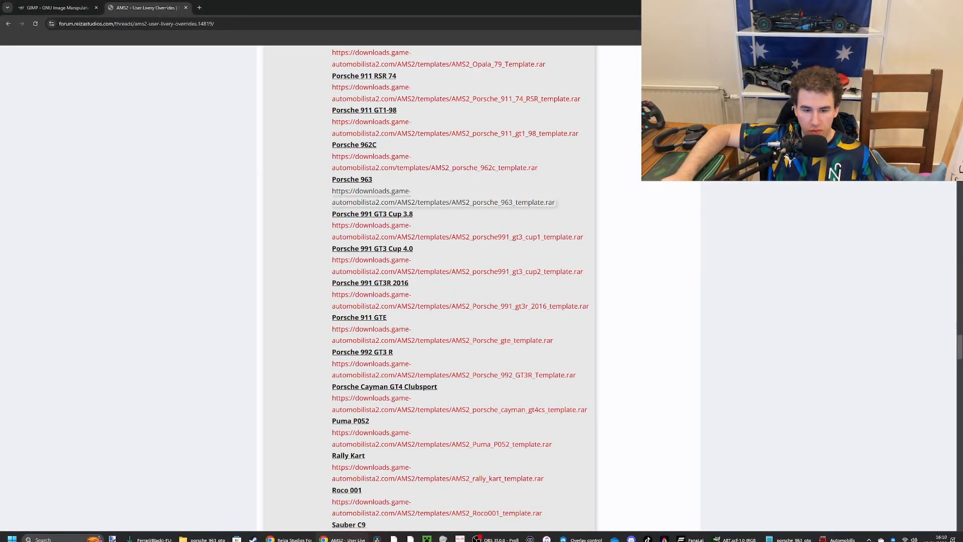
{"action": "right_click", "coordinate": [324, 533]}
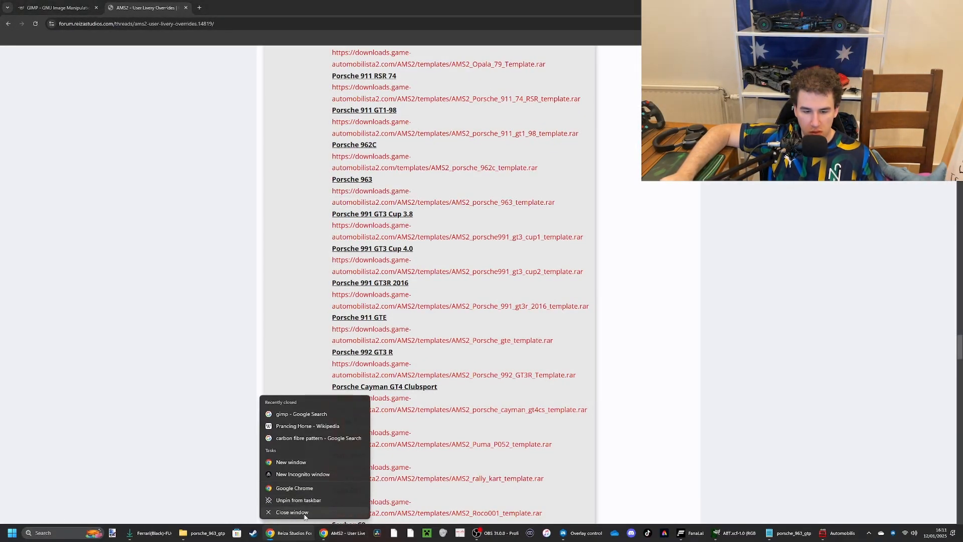
{"action": "left_click", "coordinate": [326, 500]}
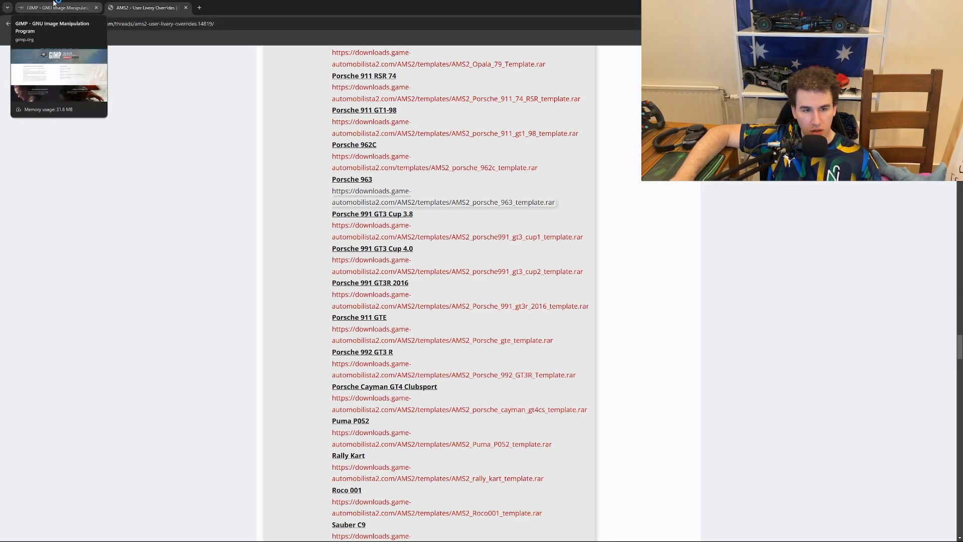
{"action": "left_click", "coordinate": [199, 7]}
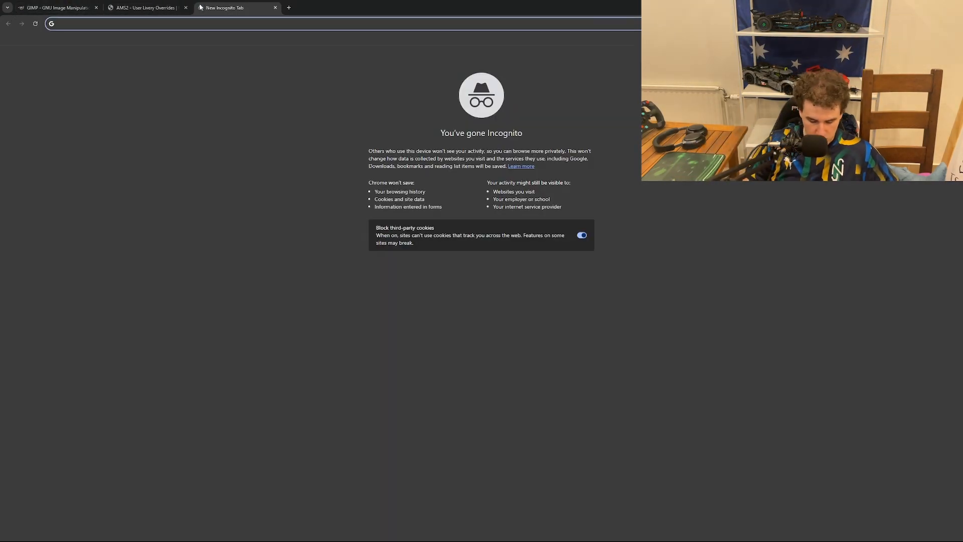
{"action": "type", "text": "abt l"}
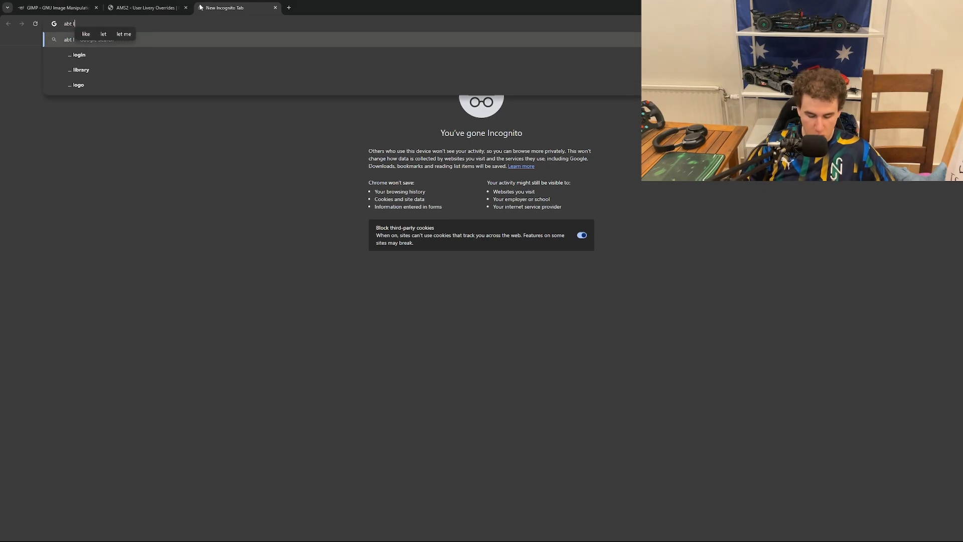
{"action": "type", "text": "ogo png"}
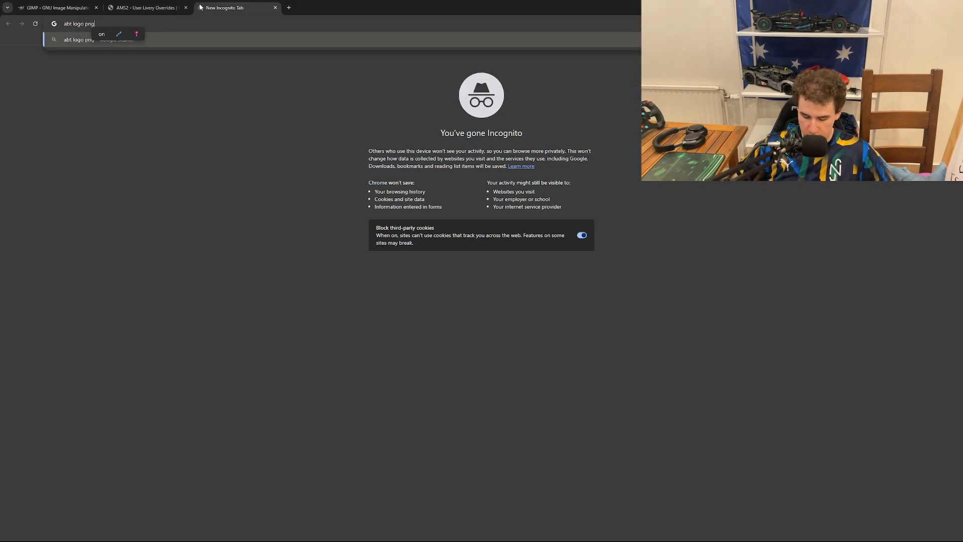
{"action": "key", "text": "Return"}
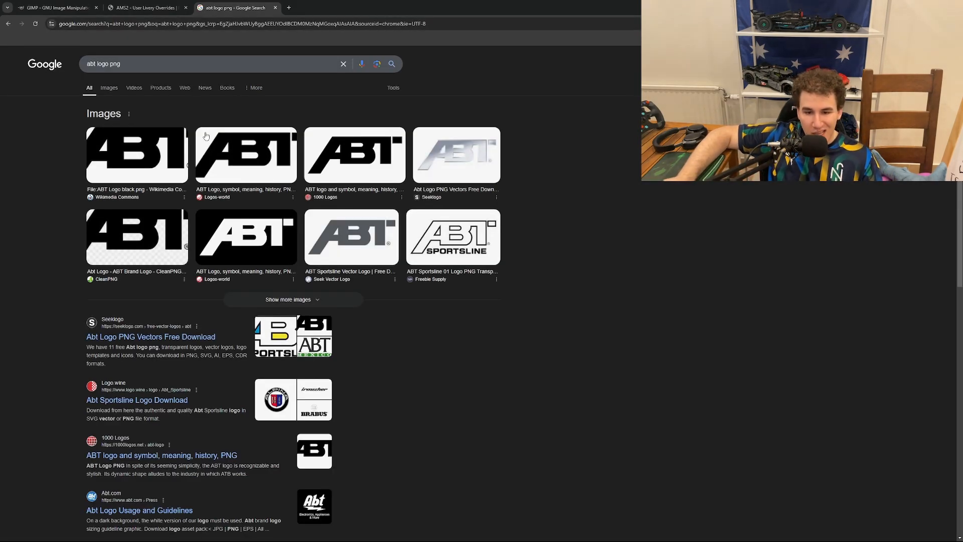
{"action": "left_click", "coordinate": [111, 90]}
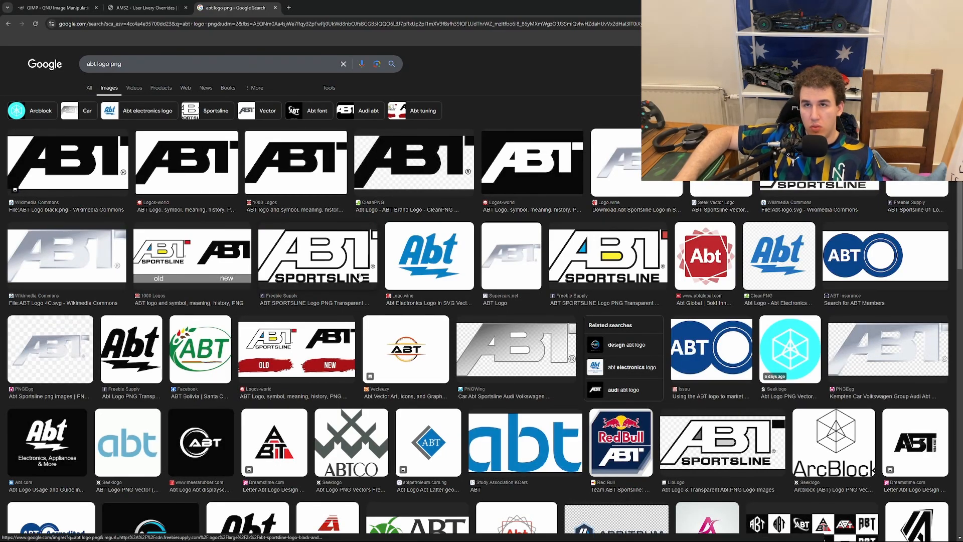
{"action": "left_click", "coordinate": [414, 160]}
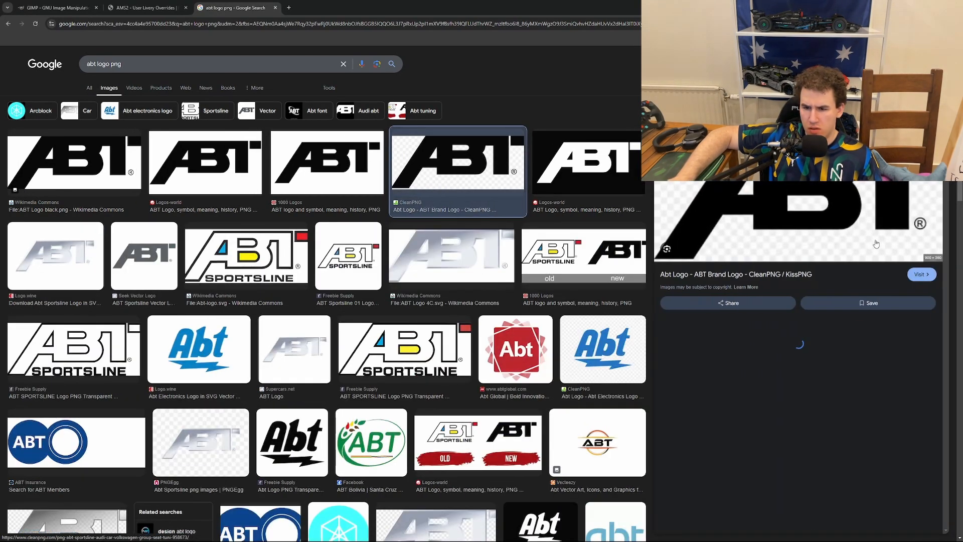
{"action": "right_click", "coordinate": [833, 224]}
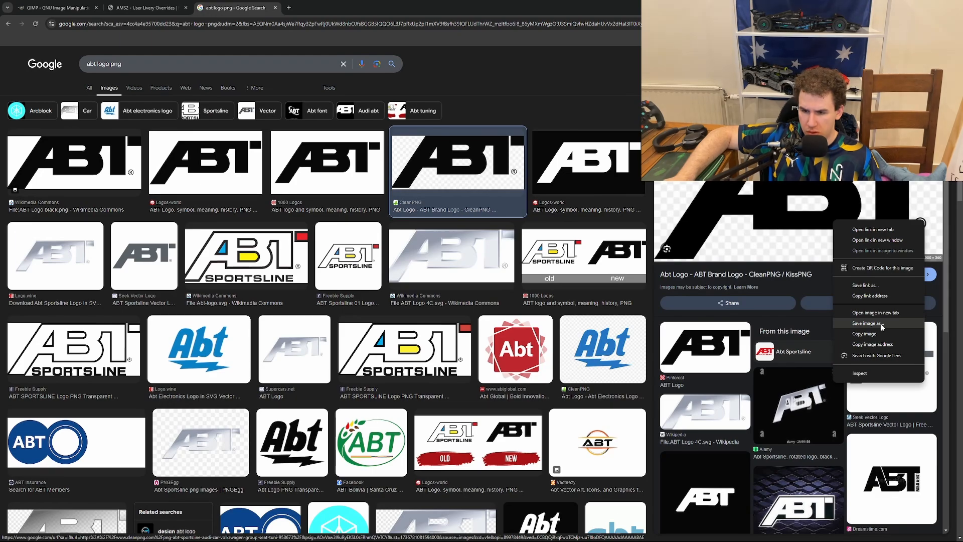
{"action": "left_click", "coordinate": [881, 324]}
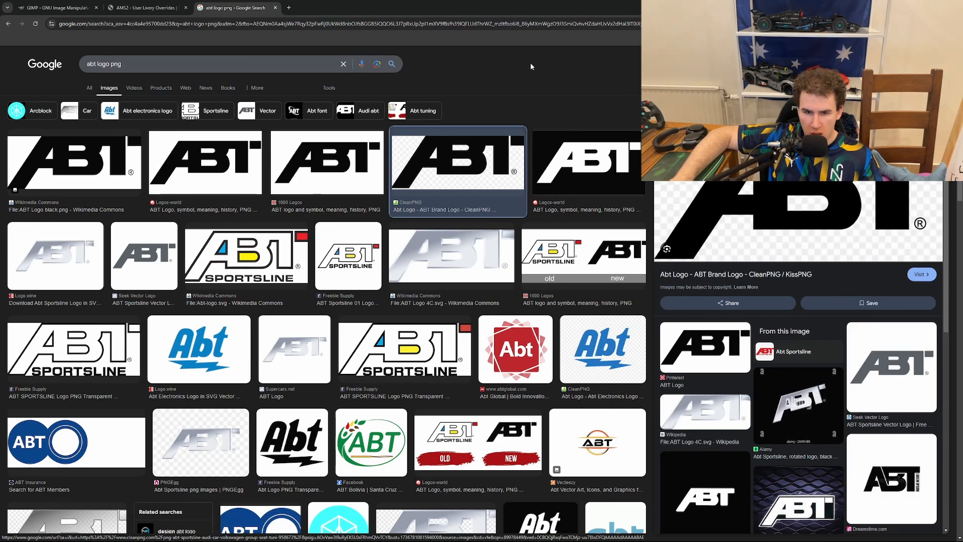
Filter the image results to large sizes and open the Wikimedia Commons page of "ABT Logo black.png"
{"action": "left_click", "coordinate": [323, 90]}
{"action": "left_click", "coordinate": [94, 133]}
{"action": "left_click", "coordinate": [129, 186]}
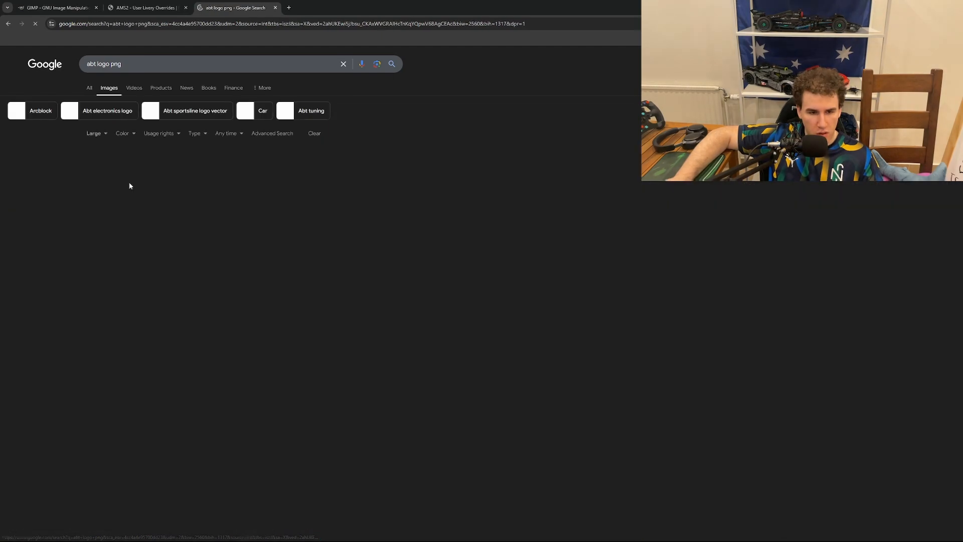
{"action": "left_click", "coordinate": [130, 186]}
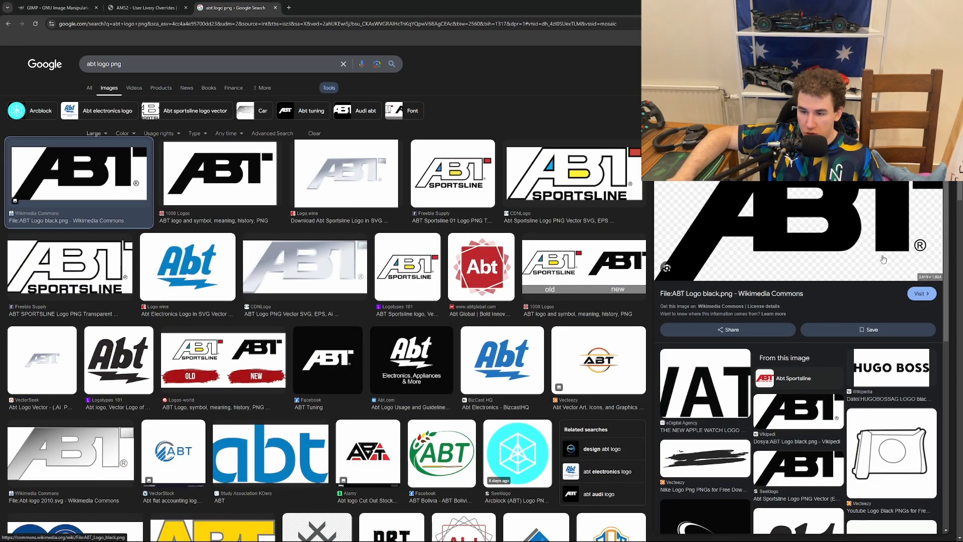
{"action": "left_click", "coordinate": [705, 295]}
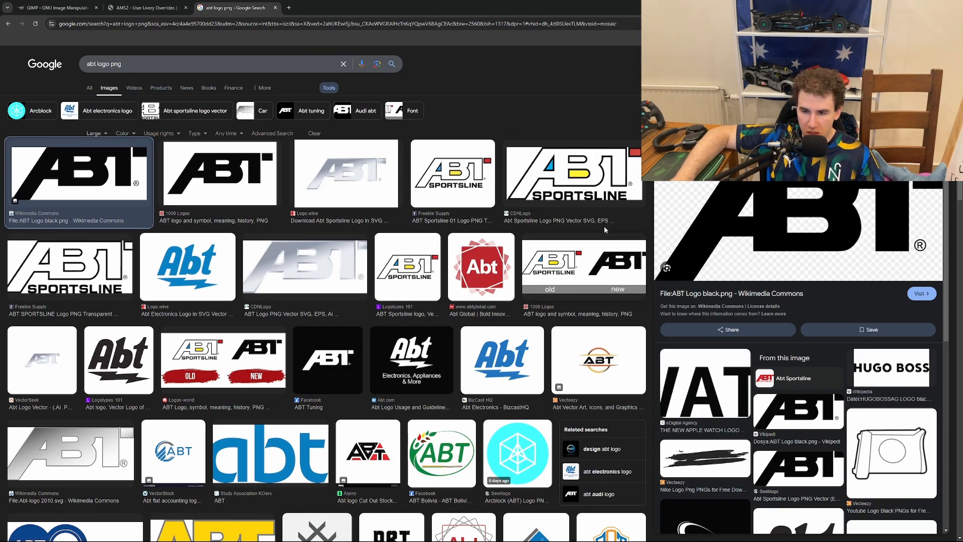
{"action": "left_click", "coordinate": [883, 188]}
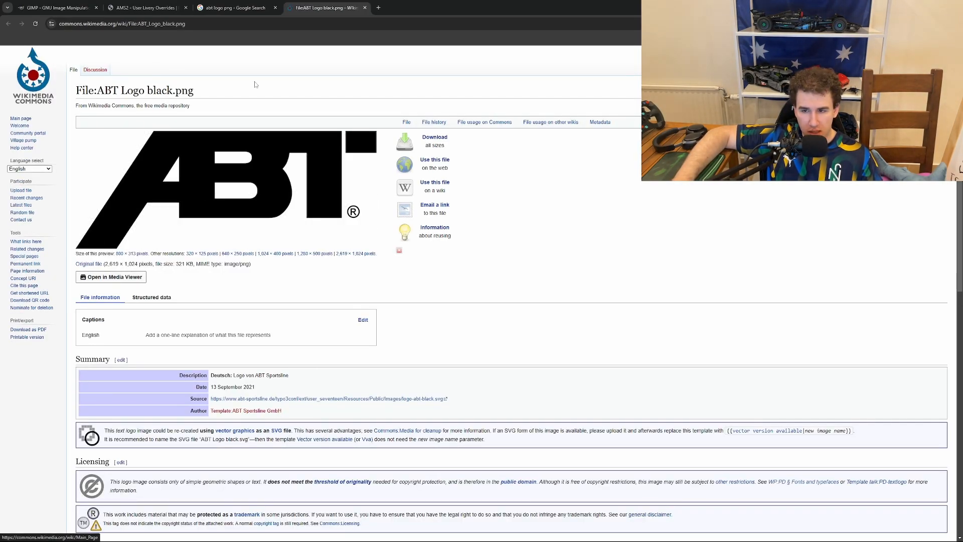
Save the ABT logo preview image as ABT_Logo_black.png in the Downloads folder
{"action": "right_click", "coordinate": [187, 219]}
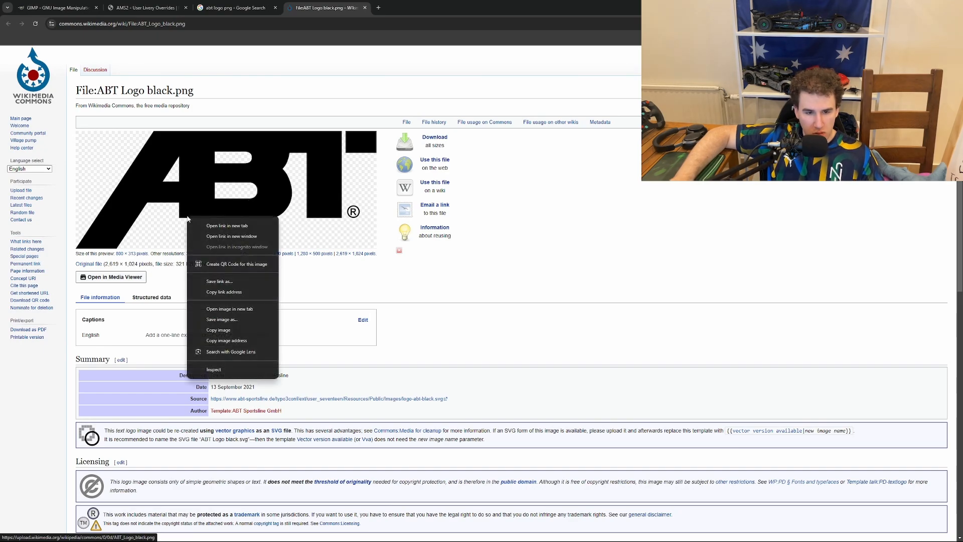
{"action": "left_click", "coordinate": [240, 323]}
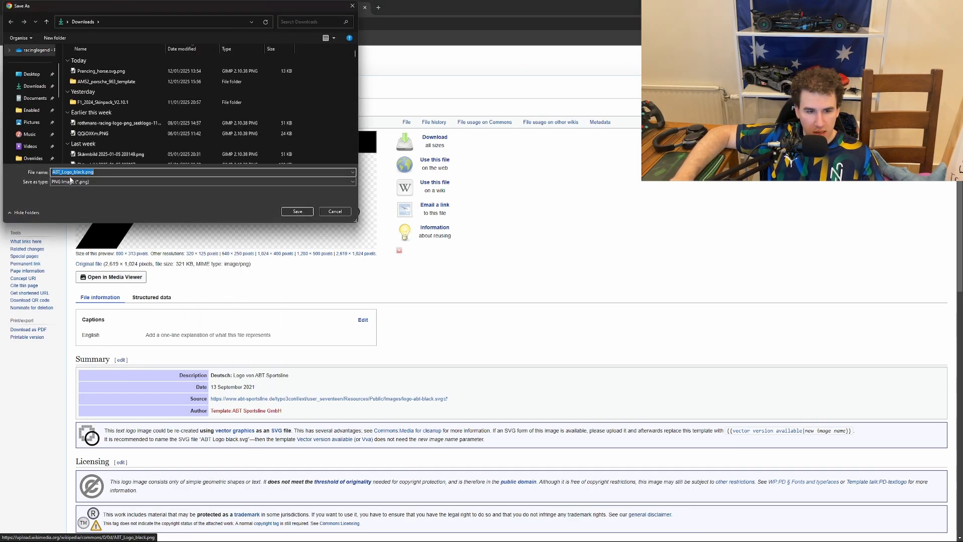
{"action": "left_click", "coordinate": [31, 85]}
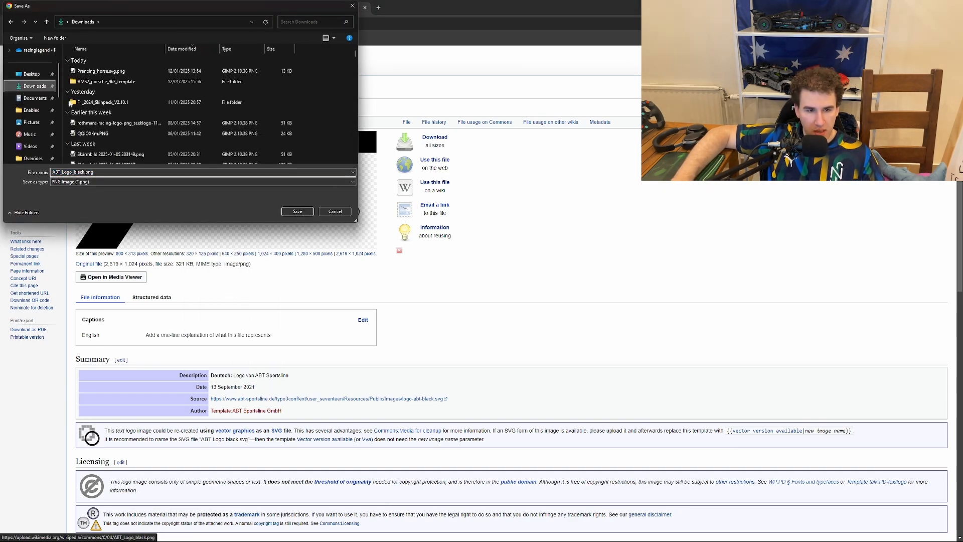
{"action": "left_click", "coordinate": [292, 213]}
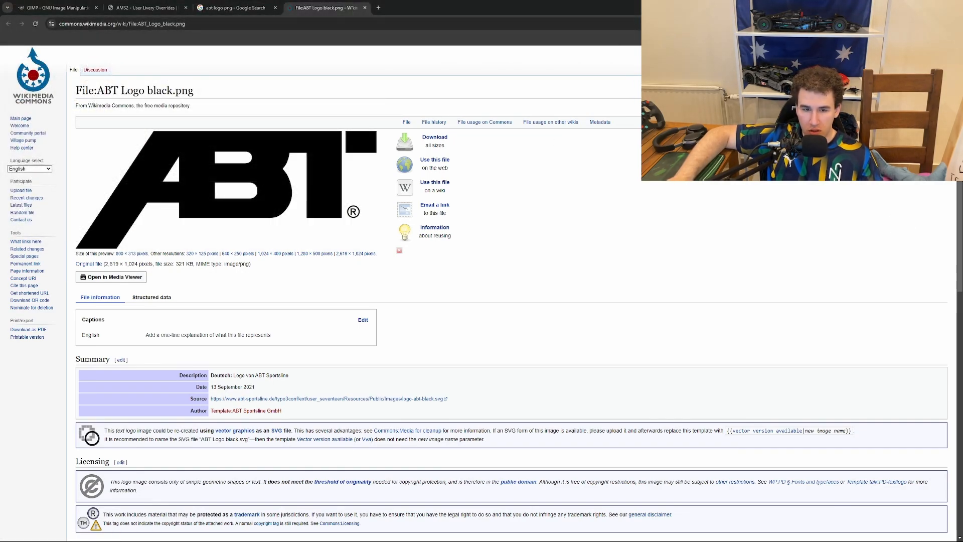
Add ABT_Logo_black.png as a layer to the GIMP template, raise it above the UV layer and place it on the nose section
{"action": "left_click_drag", "start_coordinate": [225, 190], "coordinate": [496, 438]}
{"action": "left_click_drag", "start_coordinate": [485, 287], "coordinate": [486, 420]}
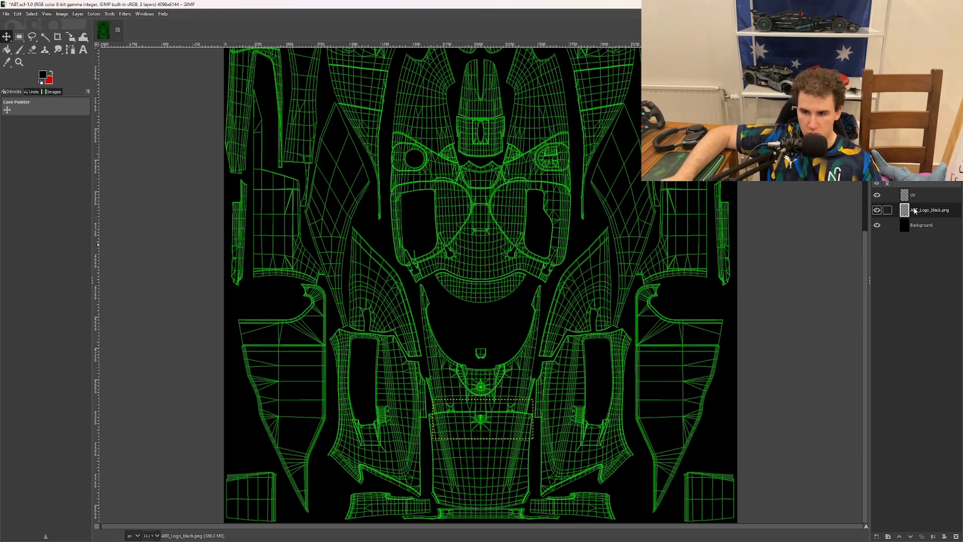
{"action": "left_click_drag", "start_coordinate": [928, 191], "coordinate": [927, 192]}
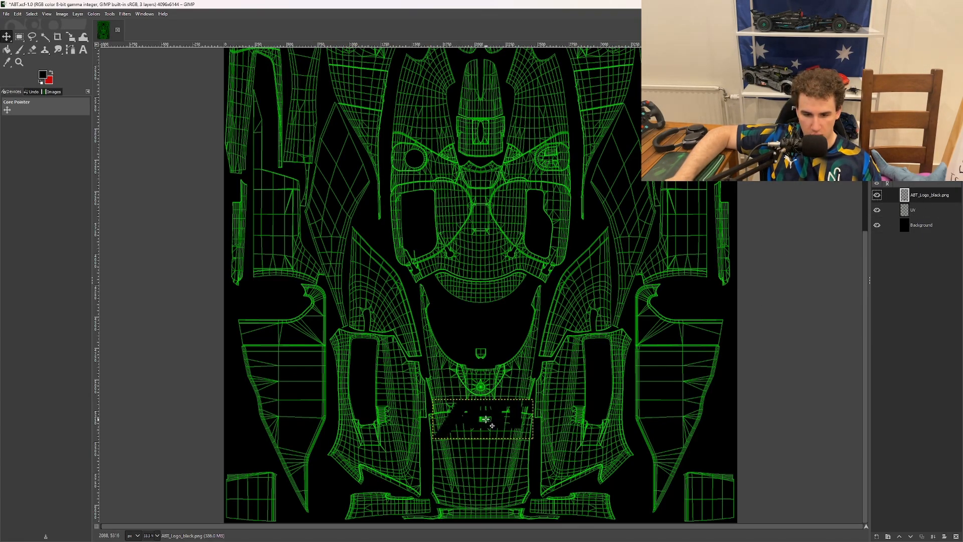
{"action": "left_click_drag", "start_coordinate": [492, 425], "coordinate": [490, 426]}
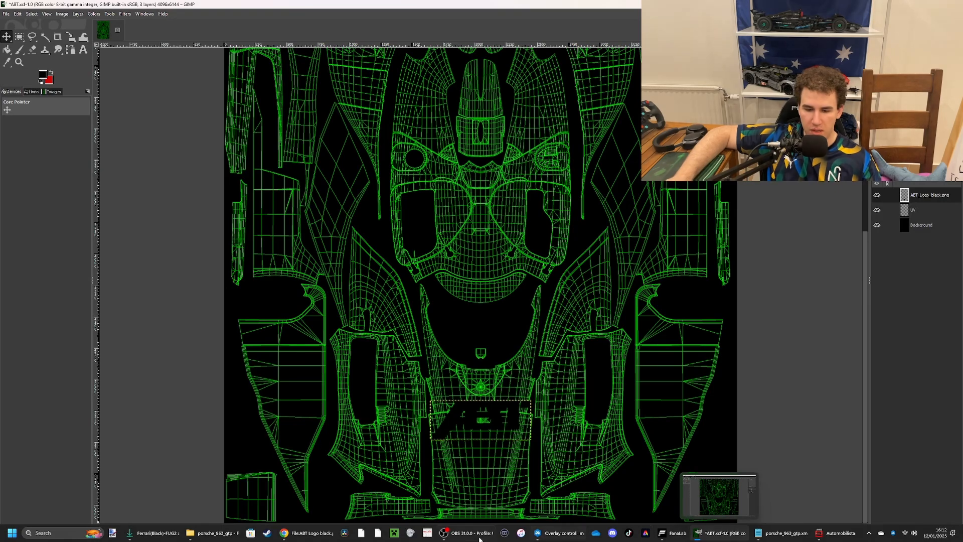
Switch back to the Wikimedia Commons page in Chrome and open the original 2,619 × 1,024 pixel ABT logo file
{"action": "left_click", "coordinate": [307, 532]}
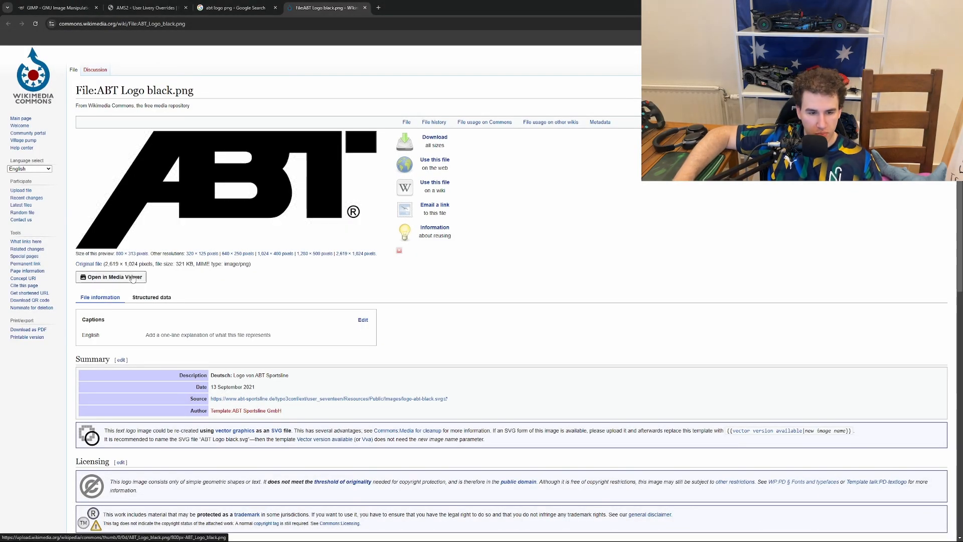
{"action": "right_click", "coordinate": [93, 266]}
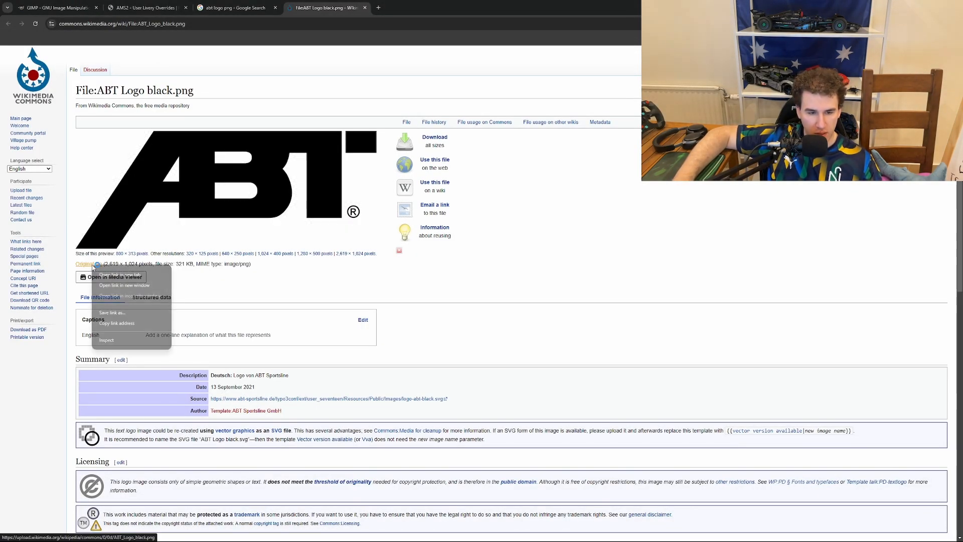
{"action": "left_click", "coordinate": [88, 266]}
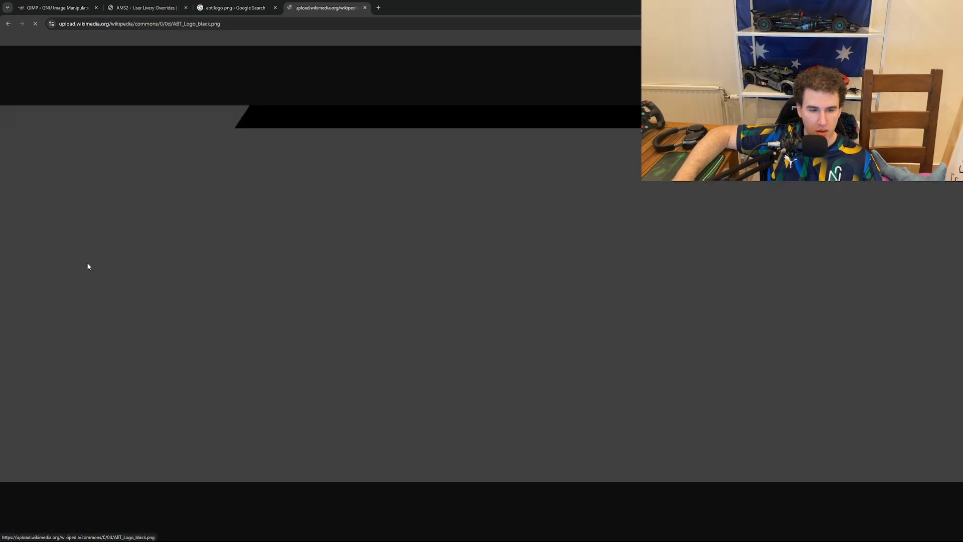
Save the full-size ABT logo image and add ABT_Logo_black (1).png as a layer to the template in GIMP
{"action": "right_click", "coordinate": [558, 212]}
{"action": "left_click", "coordinate": [617, 233]}
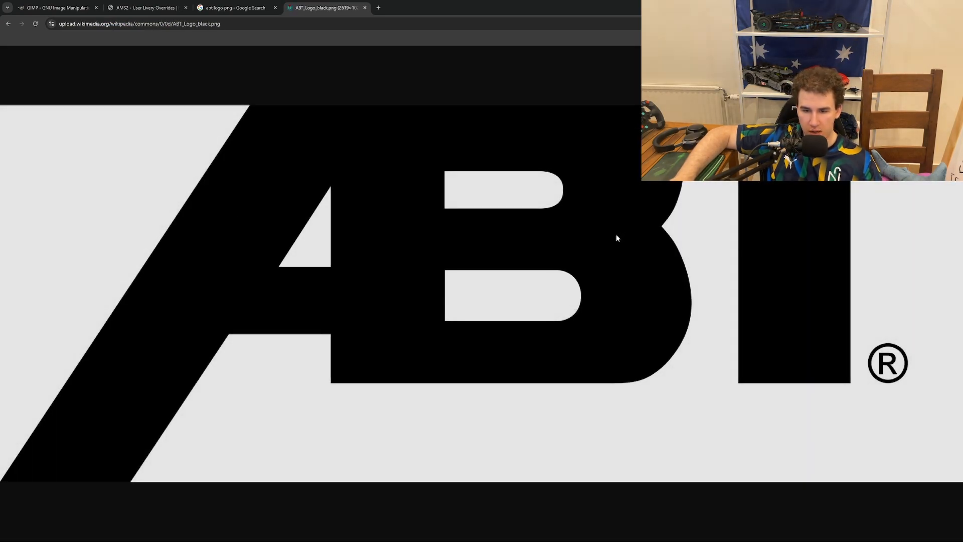
{"action": "left_click", "coordinate": [298, 212]}
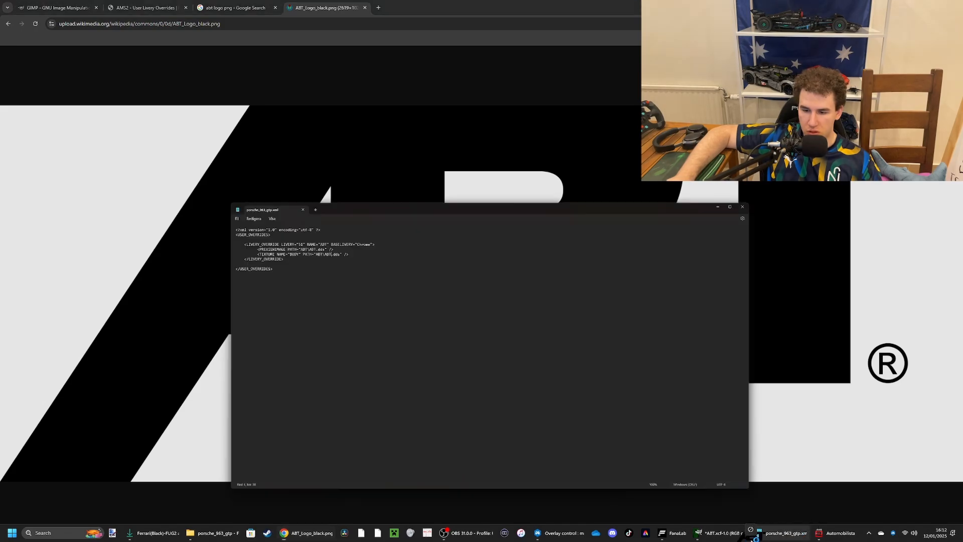
{"action": "left_click", "coordinate": [720, 533]}
{"action": "left_click_drag", "start_coordinate": [534, 373], "coordinate": [753, 260]}
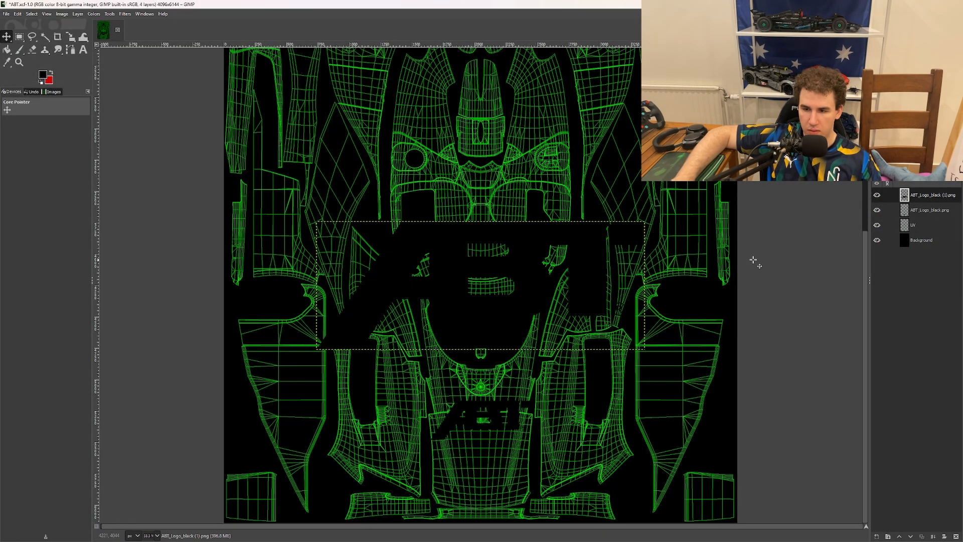
Delete the smaller ABT_Logo_black.png layer and move the large ABT_Logo_black (1).png logo down over the nose section
{"action": "right_click", "coordinate": [923, 211]}
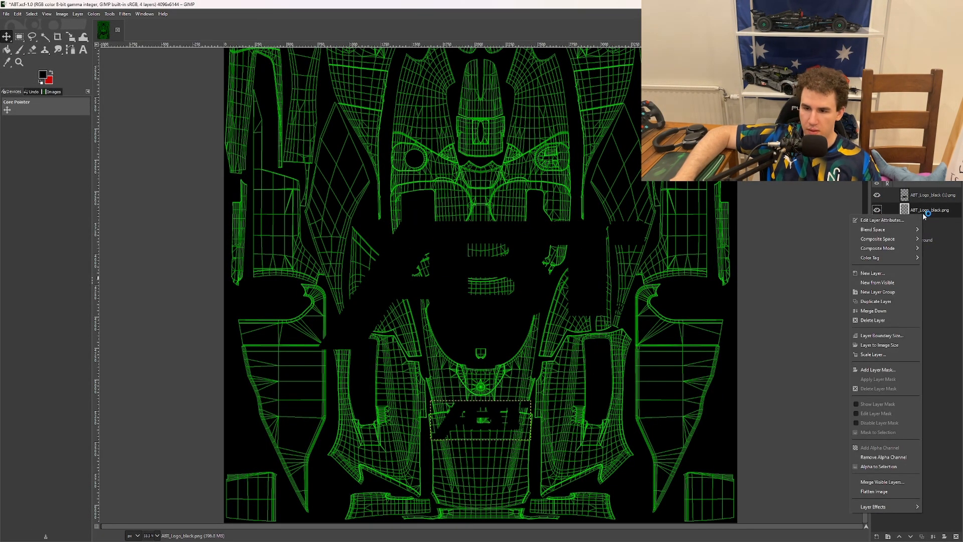
{"action": "left_click", "coordinate": [887, 320]}
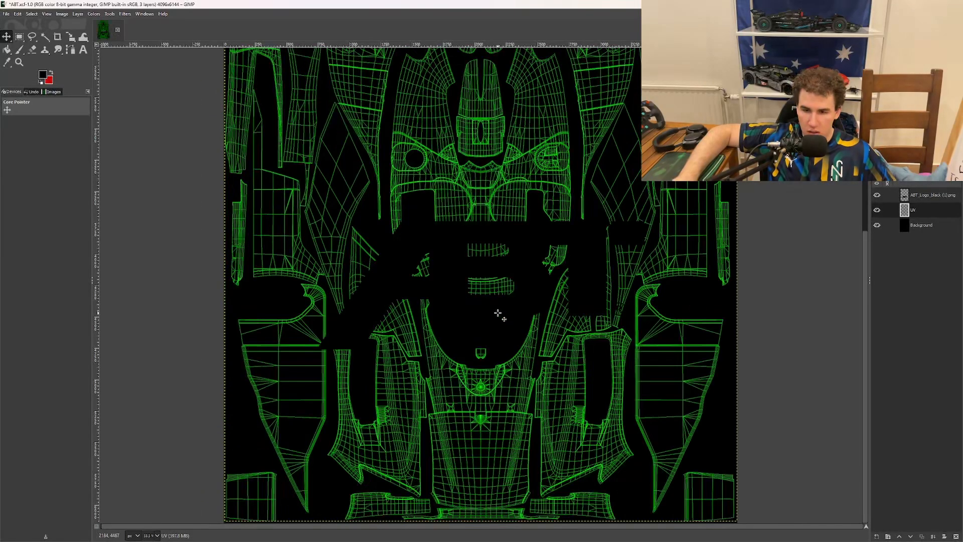
{"action": "left_click", "coordinate": [925, 195]}
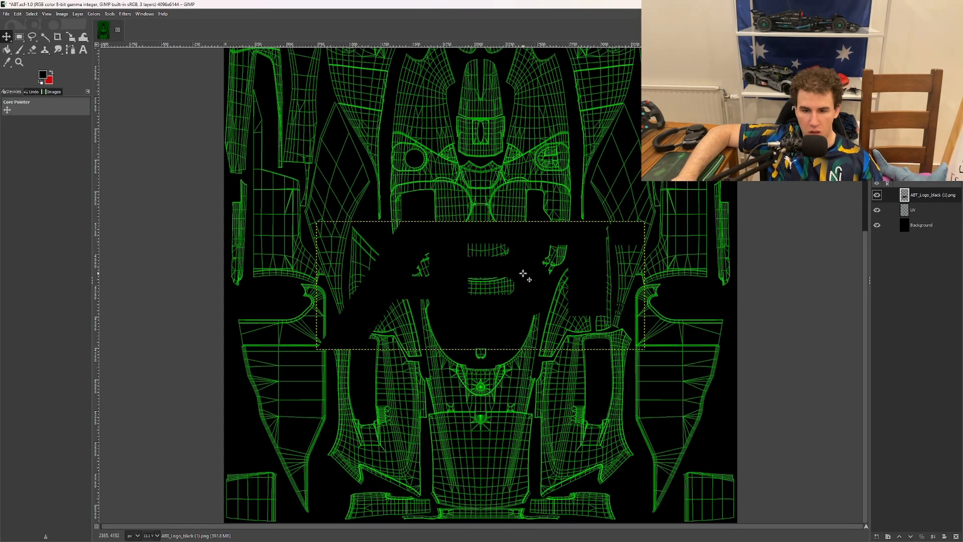
{"action": "left_click_drag", "start_coordinate": [422, 274], "coordinate": [447, 381]}
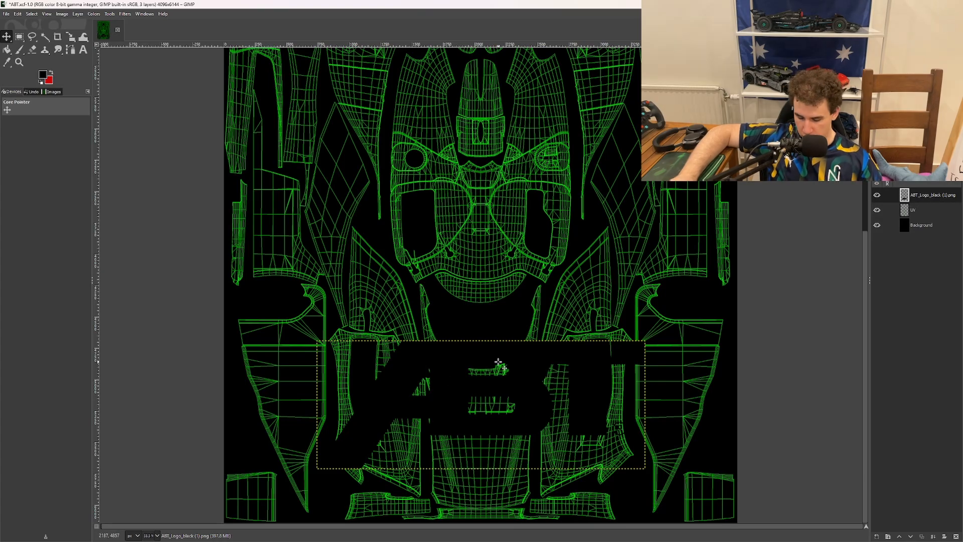
{"action": "scroll", "coordinate": [495, 362], "scroll_direction": "up", "scroll_amount": 2}
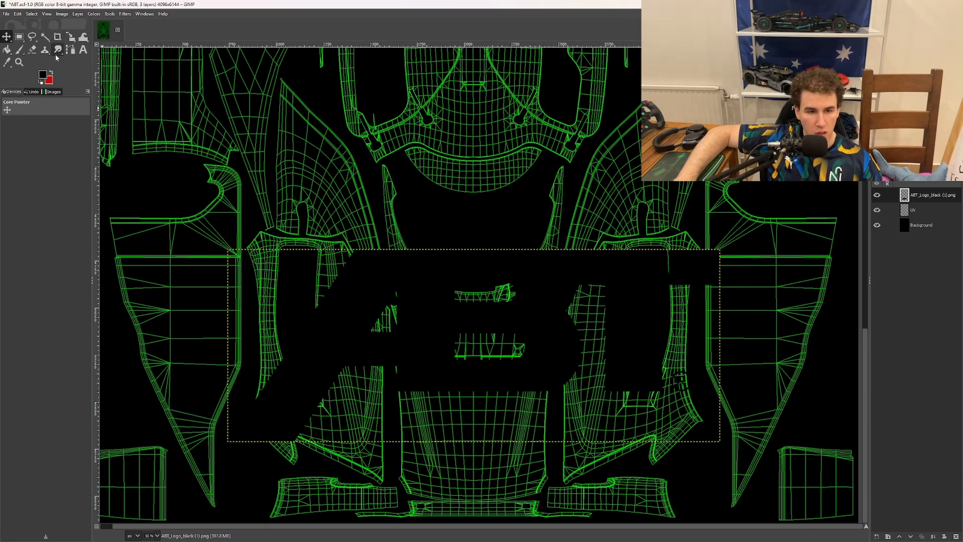
Set the foreground colour to the muted green 4a9b4a
{"action": "left_click", "coordinate": [44, 75]}
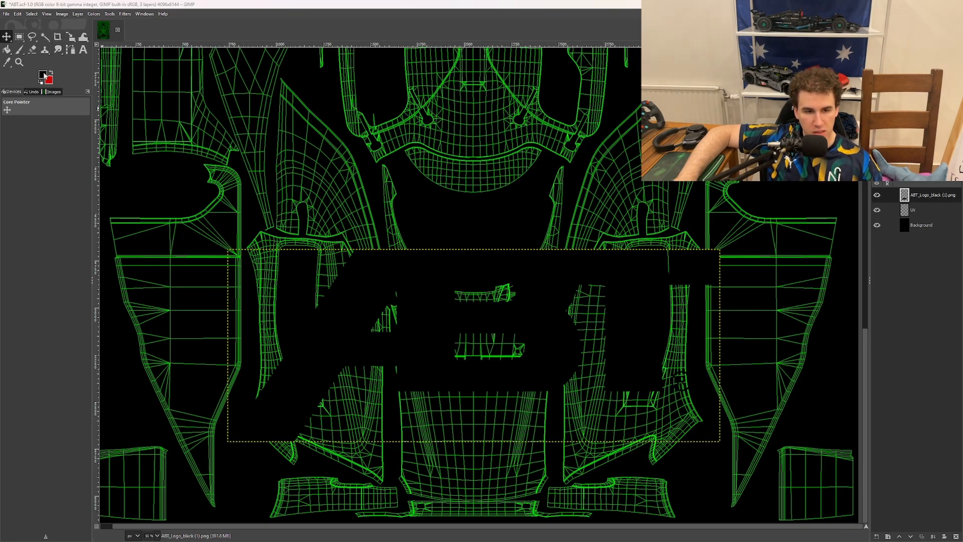
{"action": "left_click_drag", "start_coordinate": [93, 64], "coordinate": [148, 71]}
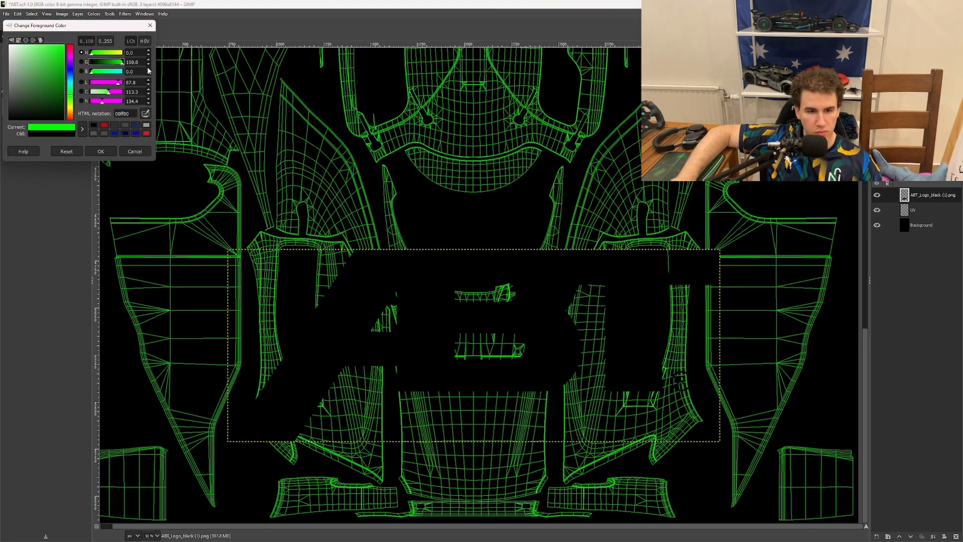
{"action": "left_click_drag", "start_coordinate": [32, 71], "coordinate": [39, 71]}
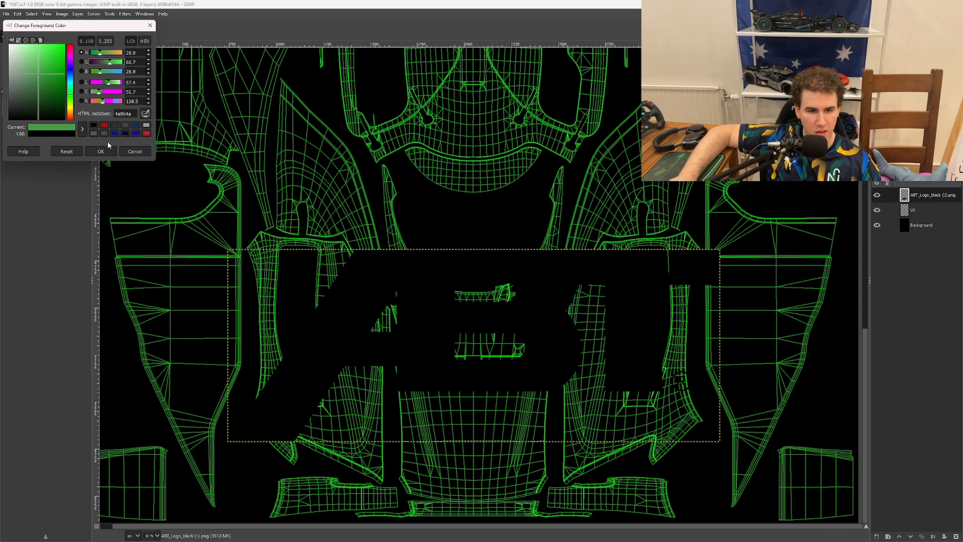
{"action": "left_click", "coordinate": [101, 151]}
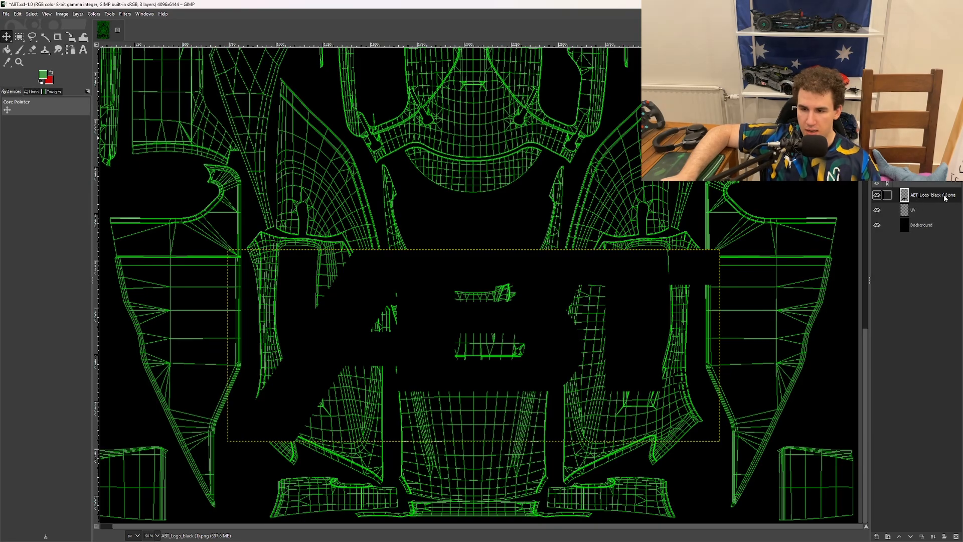
Try to isolate the ABT letters and the small square beside the T with Fuzzy Select
{"action": "left_click", "coordinate": [44, 38]}
{"action": "left_click", "coordinate": [438, 292]}
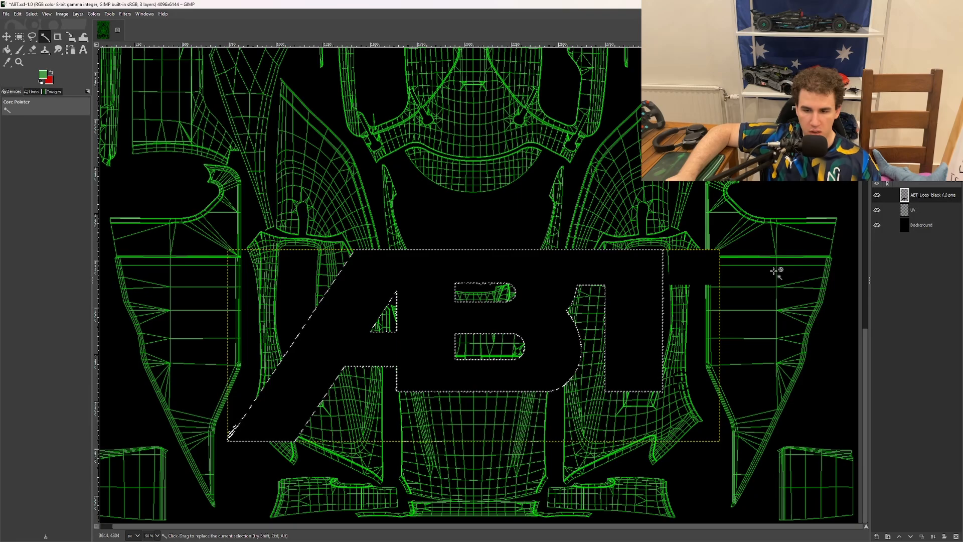
{"action": "key", "text": "Delete"}
{"action": "left_click", "coordinate": [695, 268]}
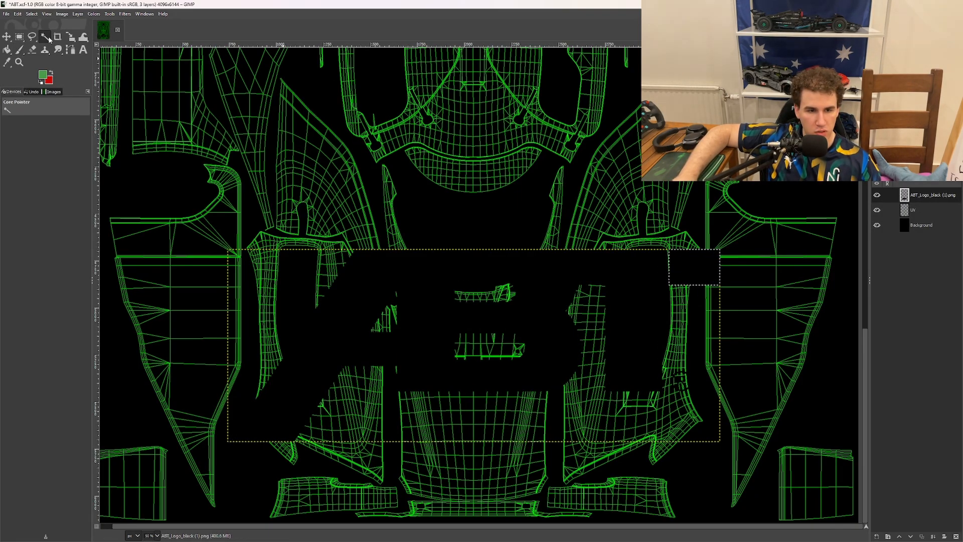
Try to isolate the logo shapes from their transparent surroundings with the Select by Color tool
{"action": "left_click", "coordinate": [45, 38]}
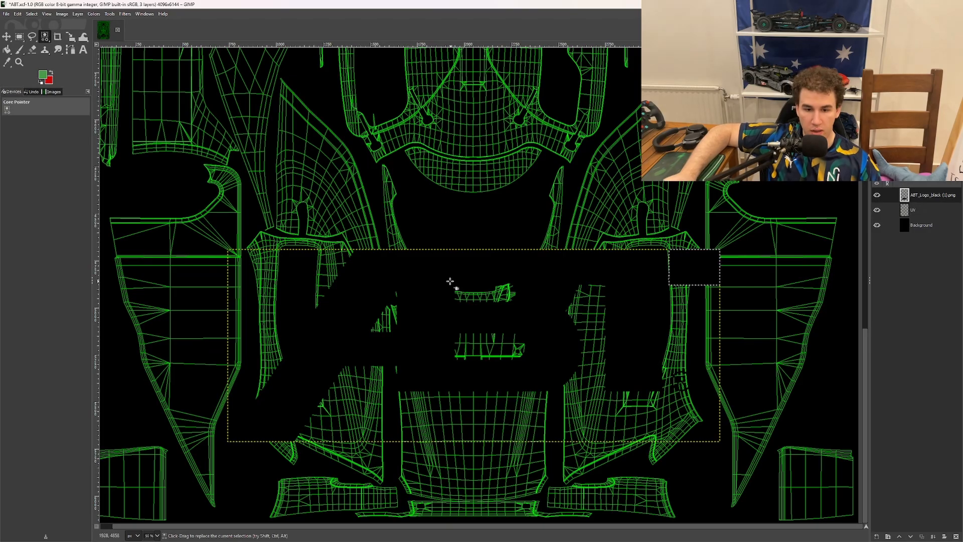
{"action": "left_click", "coordinate": [650, 273]}
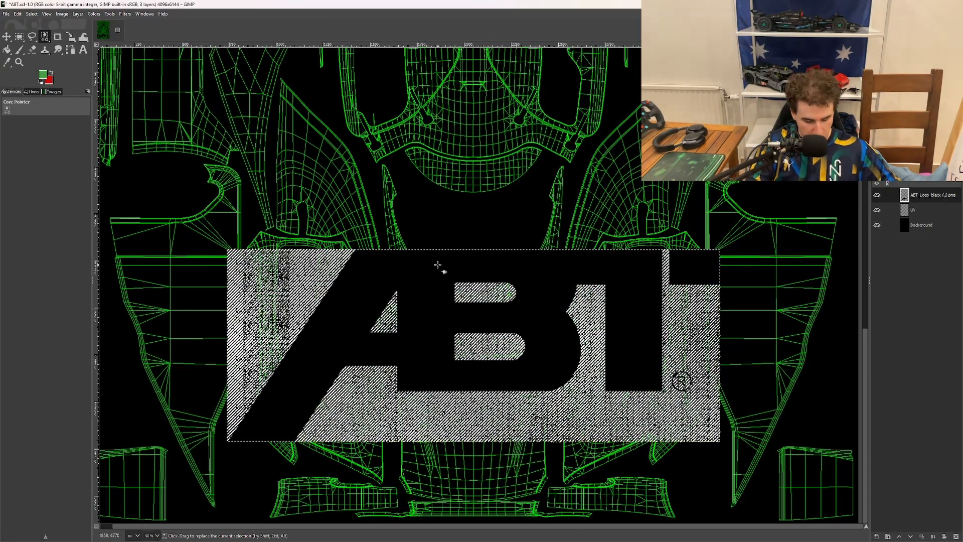
{"action": "key", "text": "ctrl"}
{"action": "key", "text": "Delete"}
{"action": "key", "text": "ctrl+shift+a"}
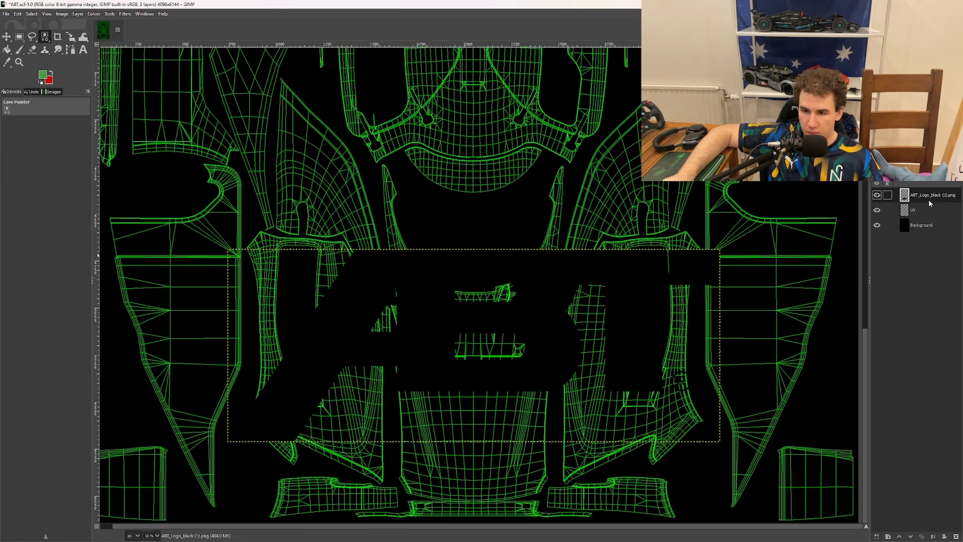
{"action": "left_click", "coordinate": [348, 379]}
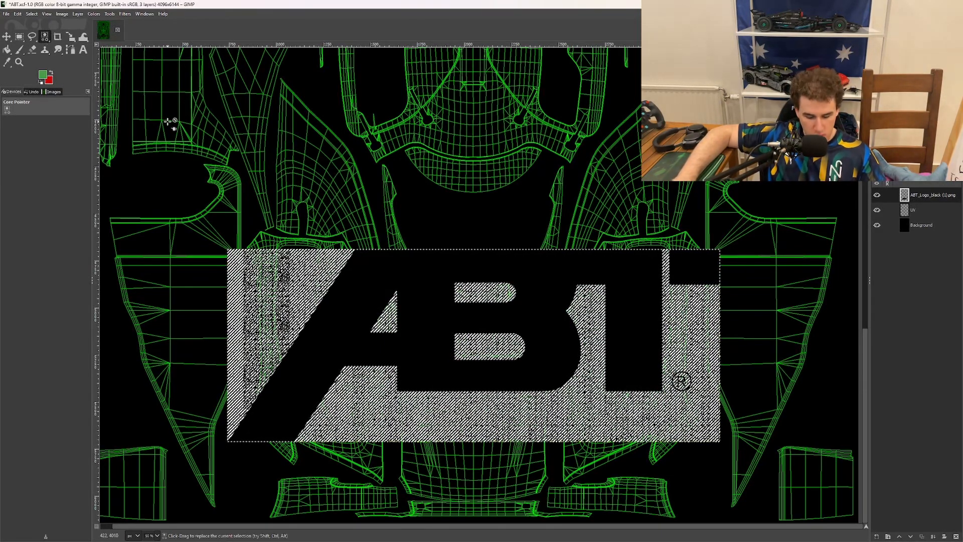
{"action": "key", "text": "Delete"}
{"action": "key", "text": "ctrl+shift+a"}
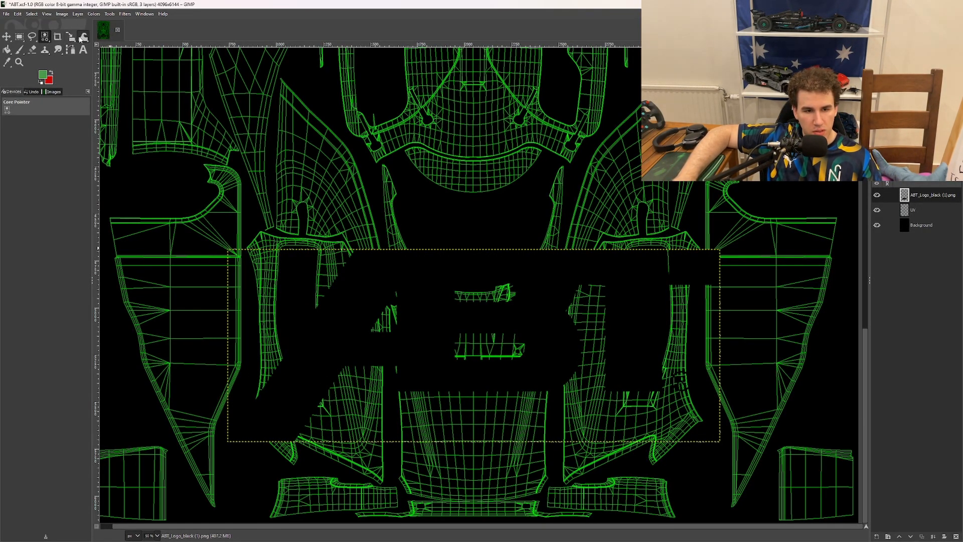
Fuzzy-select the ABT letters and the small square beside the T, and bucket-fill both with the green foreground colour
{"action": "left_click", "coordinate": [45, 38]}
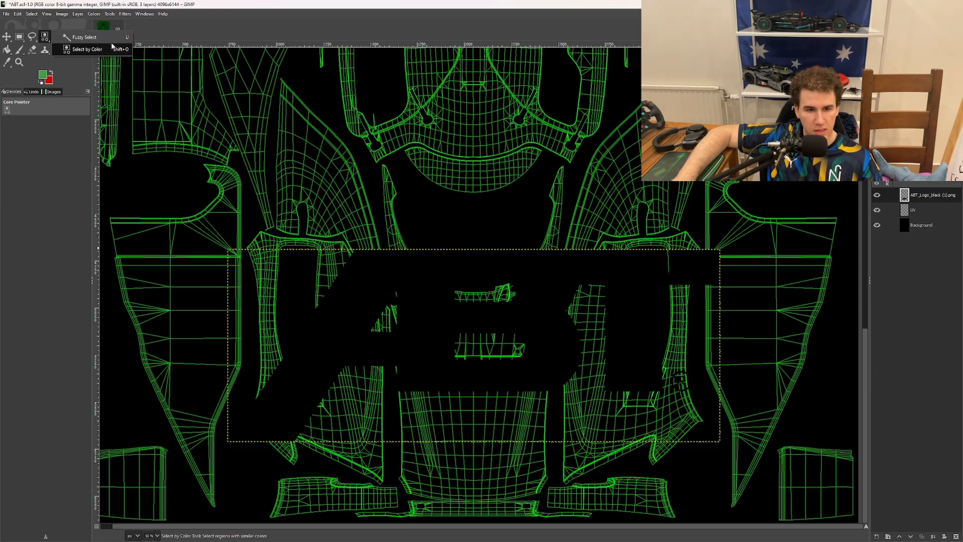
{"action": "left_click", "coordinate": [84, 37]}
{"action": "left_click", "coordinate": [328, 356]}
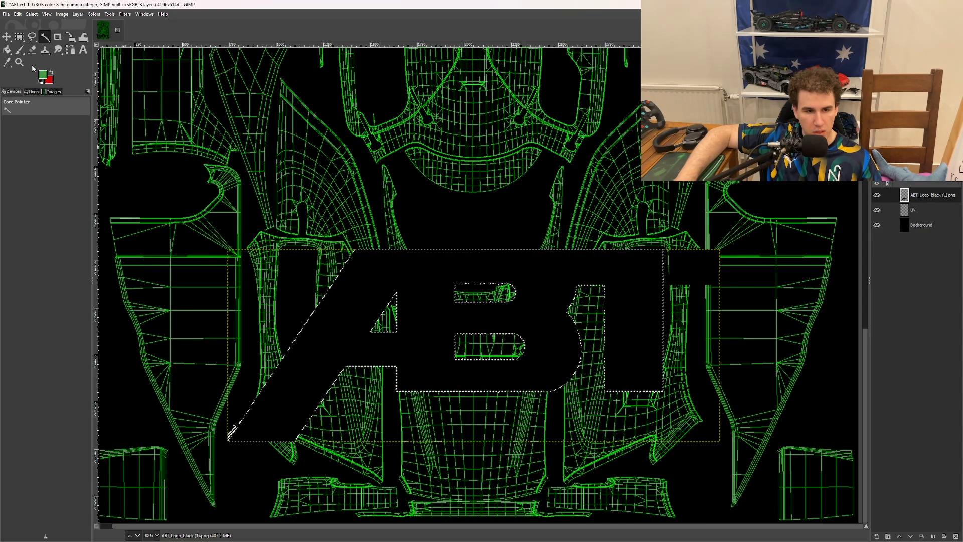
{"action": "left_click", "coordinate": [6, 50]}
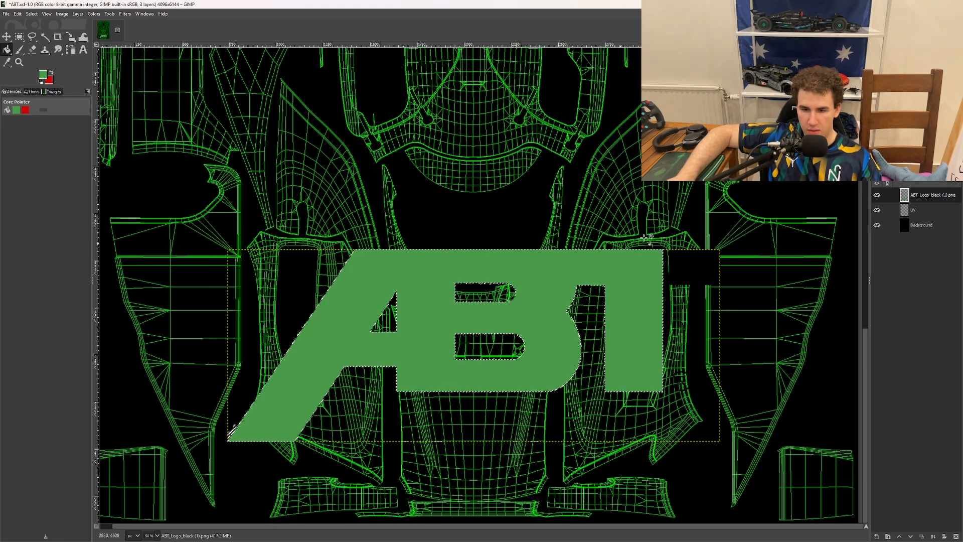
{"action": "key", "text": "u"}
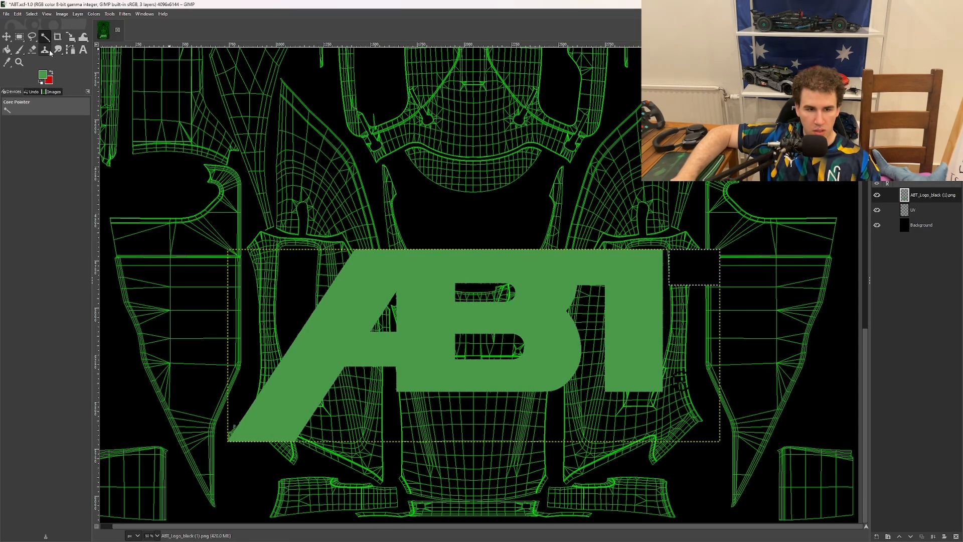
{"action": "left_click", "coordinate": [7, 49]}
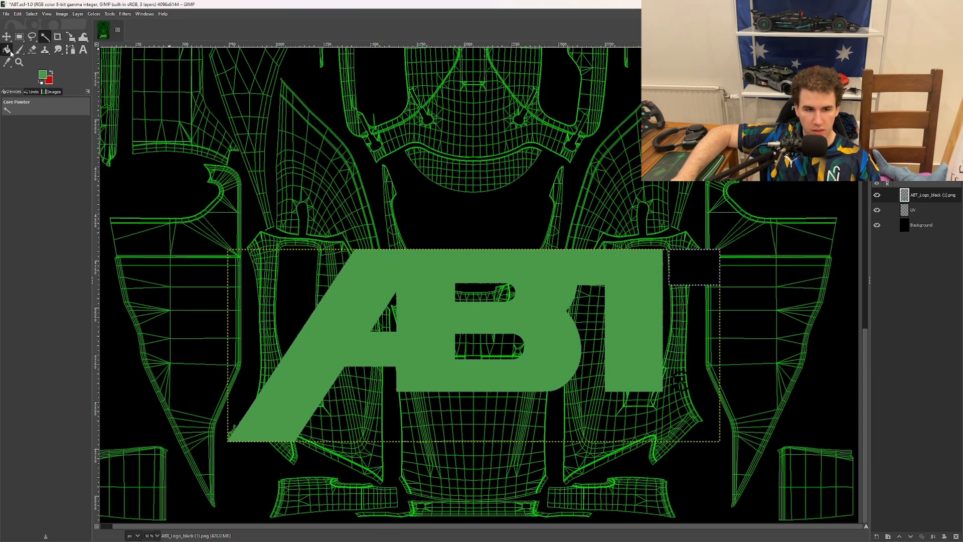
{"action": "left_click", "coordinate": [699, 270]}
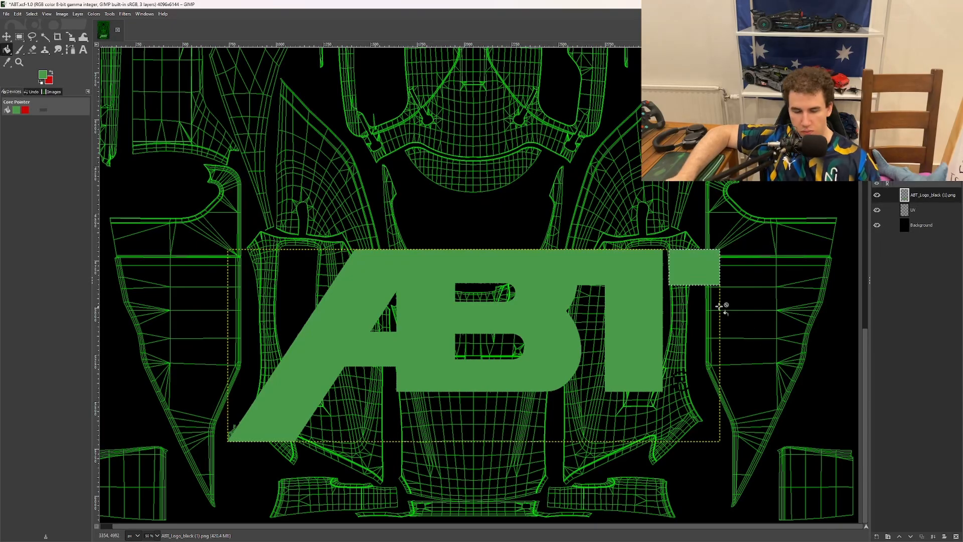
Clear the selection and move the green ABT logo up over the middle of the body, just above the nose panel
{"action": "left_click", "coordinate": [6, 37]}
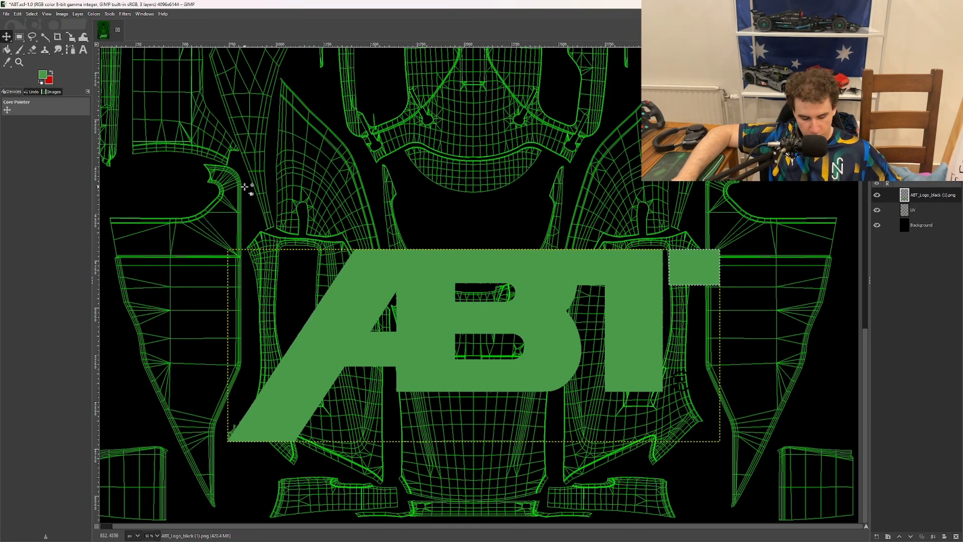
{"action": "left_click_drag", "start_coordinate": [504, 317], "coordinate": [449, 242]}
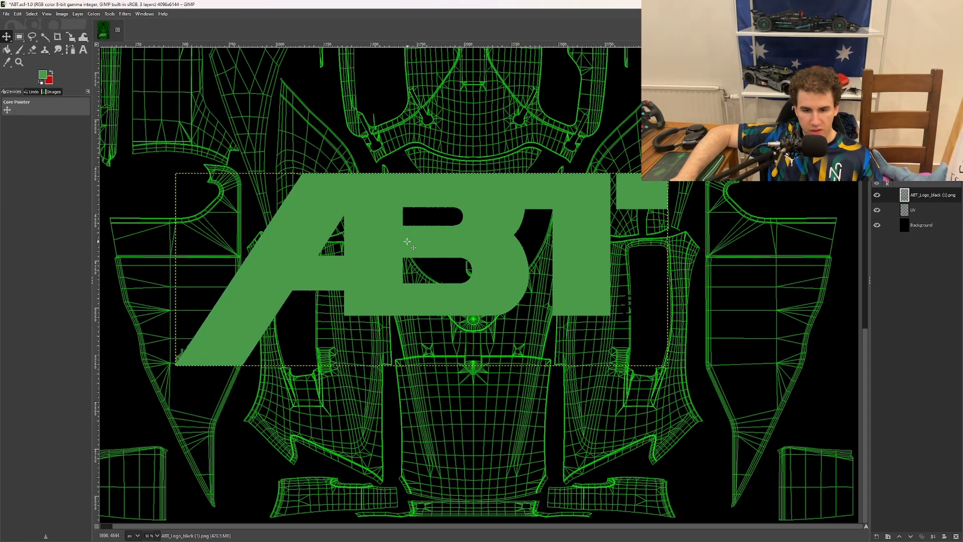
{"action": "left_click_drag", "start_coordinate": [407, 241], "coordinate": [547, 220]}
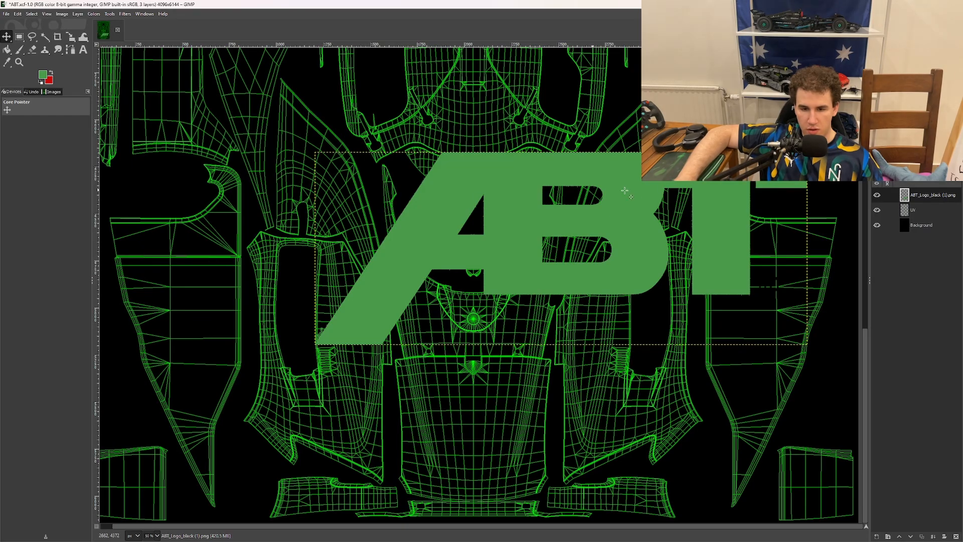
{"action": "left_click_drag", "start_coordinate": [538, 231], "coordinate": [376, 264]}
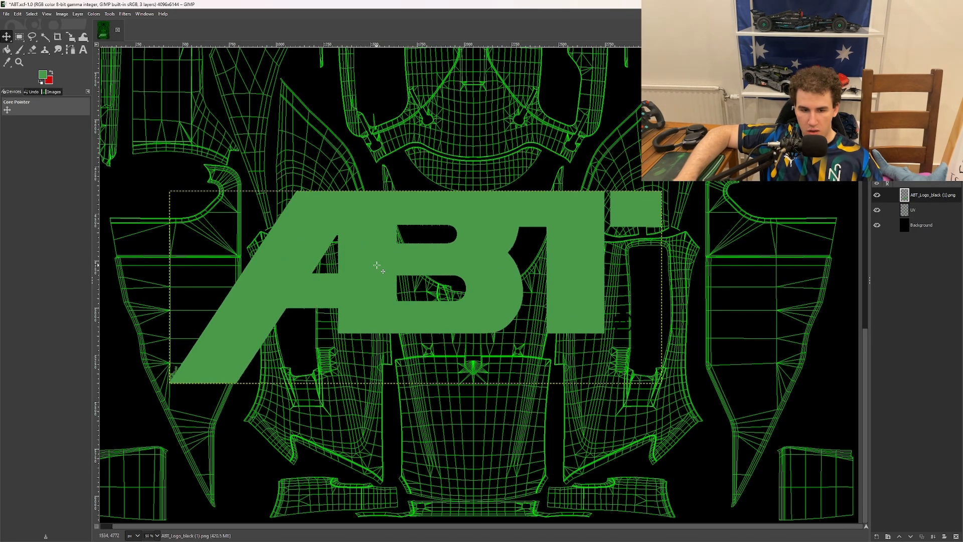
Rotate the green ABT logo layer 90° clockwise
{"action": "right_click", "coordinate": [377, 266]}
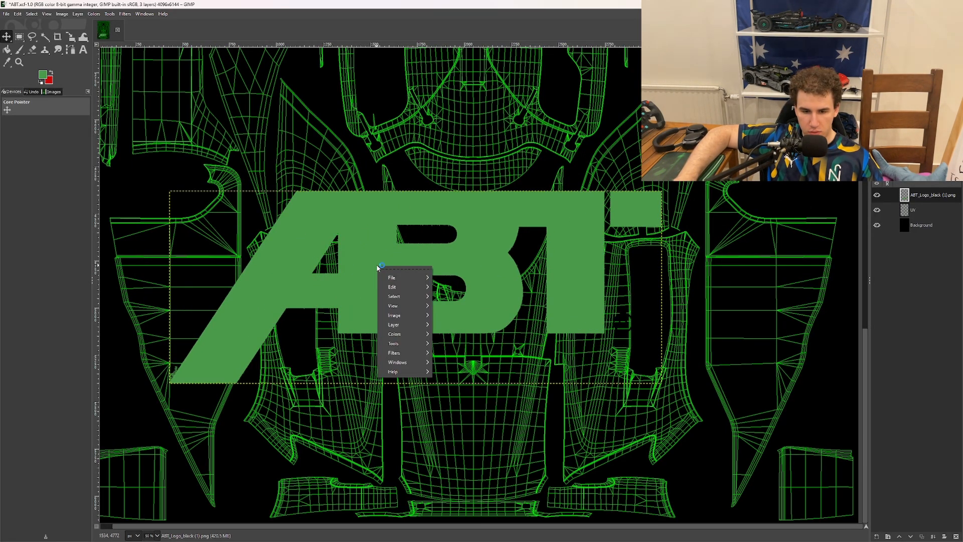
{"action": "mouse_move", "coordinate": [415, 325]}
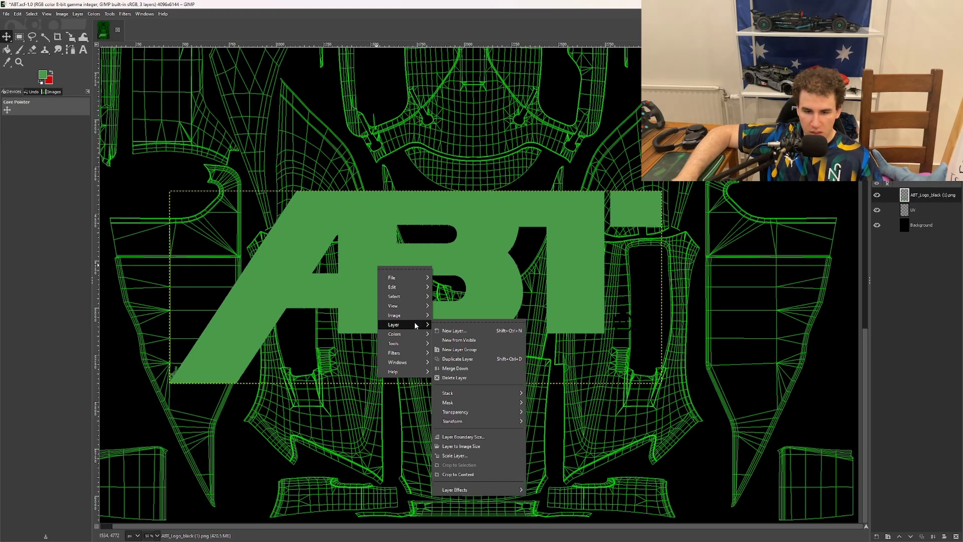
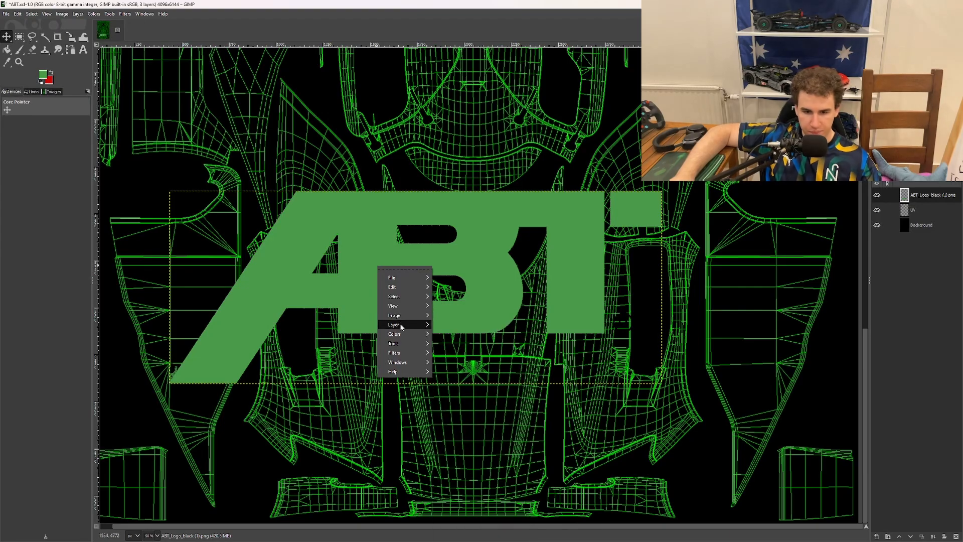
{"action": "mouse_move", "coordinate": [497, 422]}
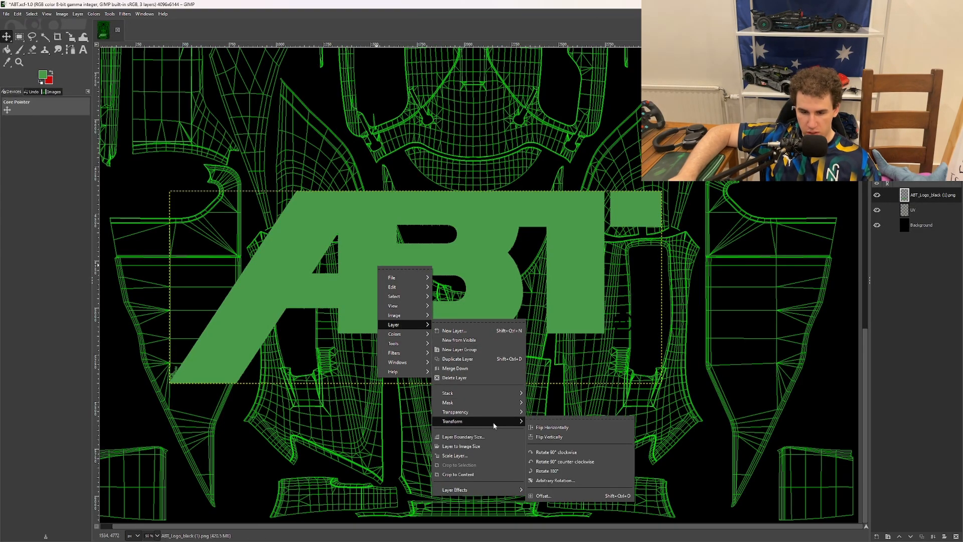
{"action": "left_click", "coordinate": [572, 454]}
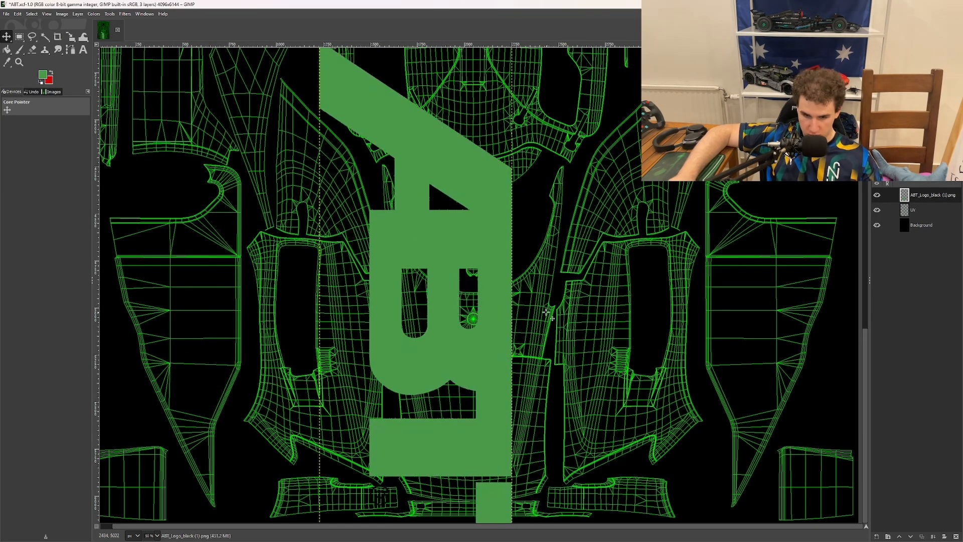
{"action": "right_click", "coordinate": [489, 316]}
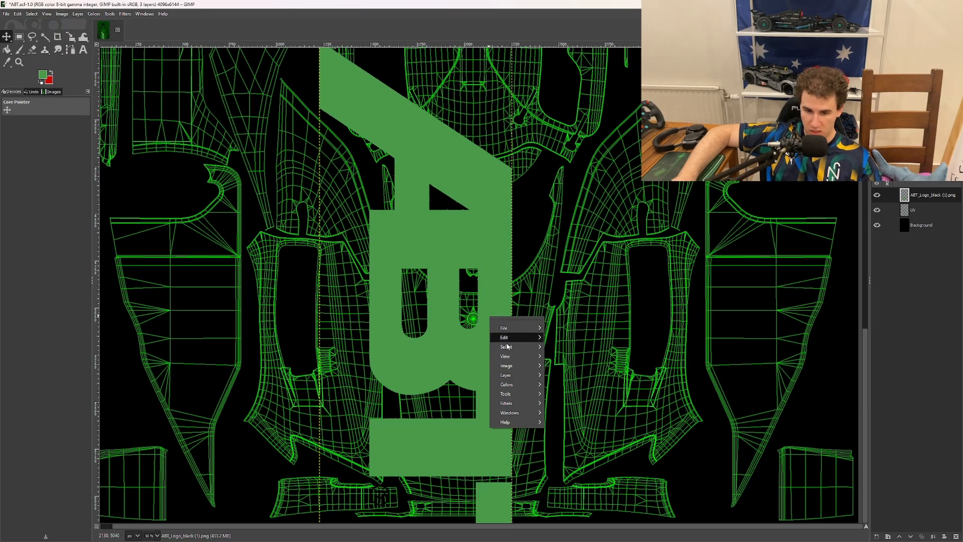
{"action": "left_click", "coordinate": [489, 222]}
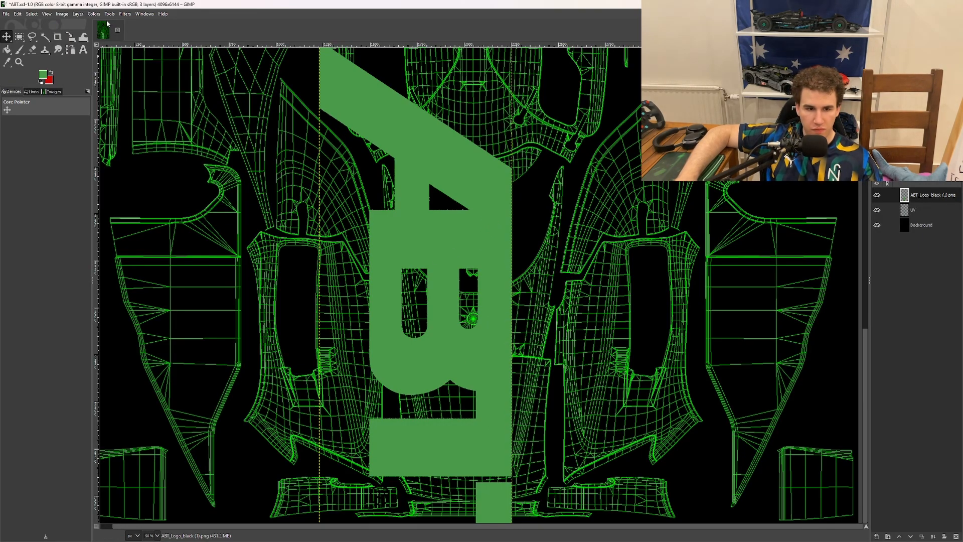
Scale the ABT logo layer down and position it inside the leftmost tapered side panel of the UV template
{"action": "left_click_drag", "start_coordinate": [79, 37], "coordinate": [109, 48]}
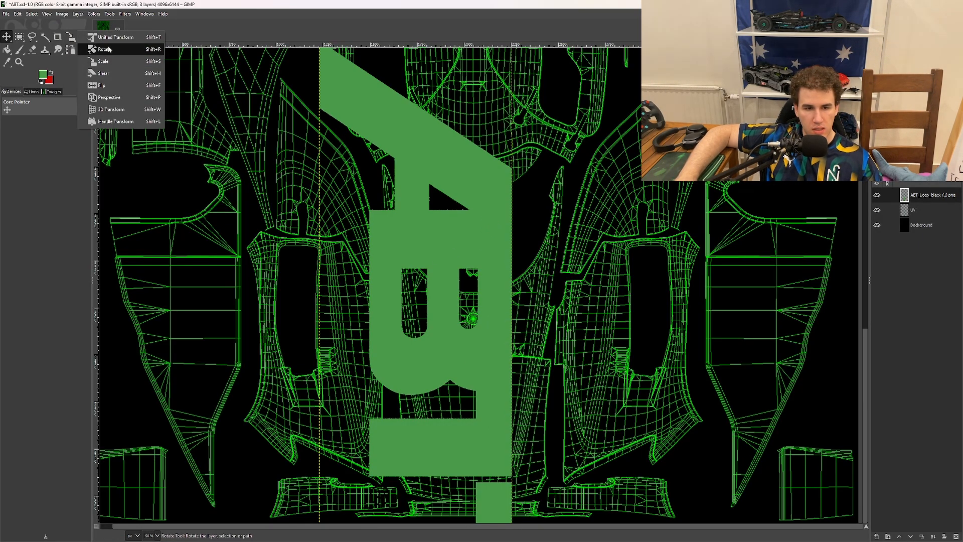
{"action": "left_click", "coordinate": [132, 64]}
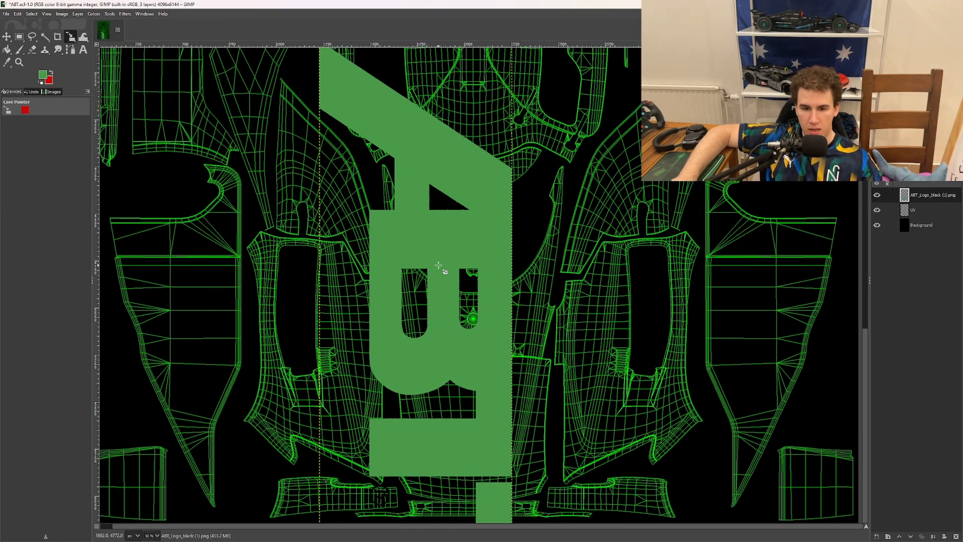
{"action": "left_click", "coordinate": [441, 255]}
{"action": "left_click_drag", "start_coordinate": [405, 254], "coordinate": [203, 287]}
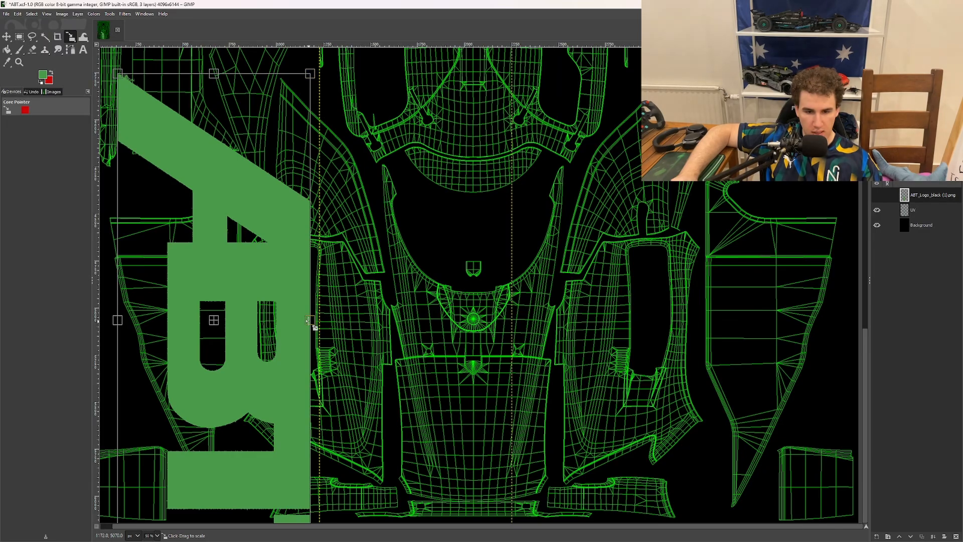
{"action": "left_click_drag", "start_coordinate": [311, 319], "coordinate": [214, 303]}
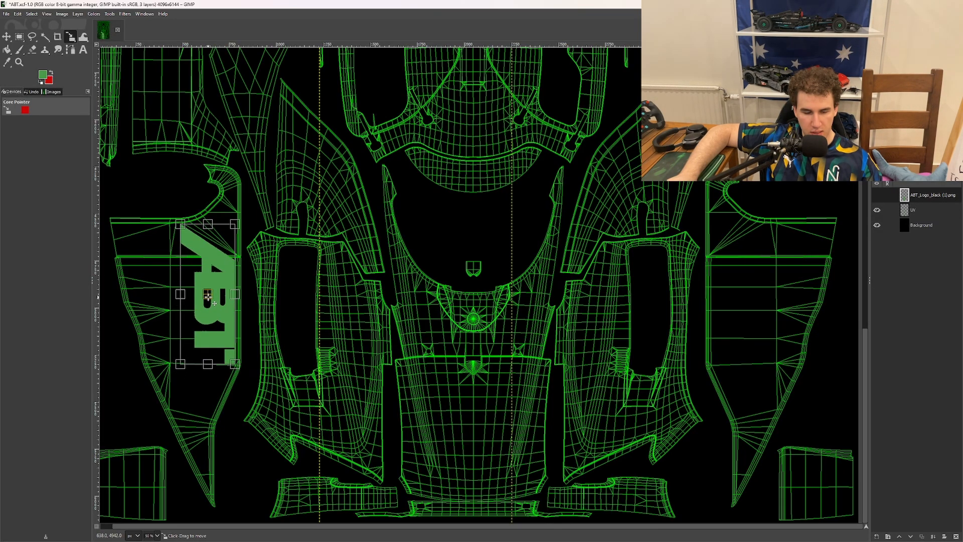
{"action": "key", "text": "m"}
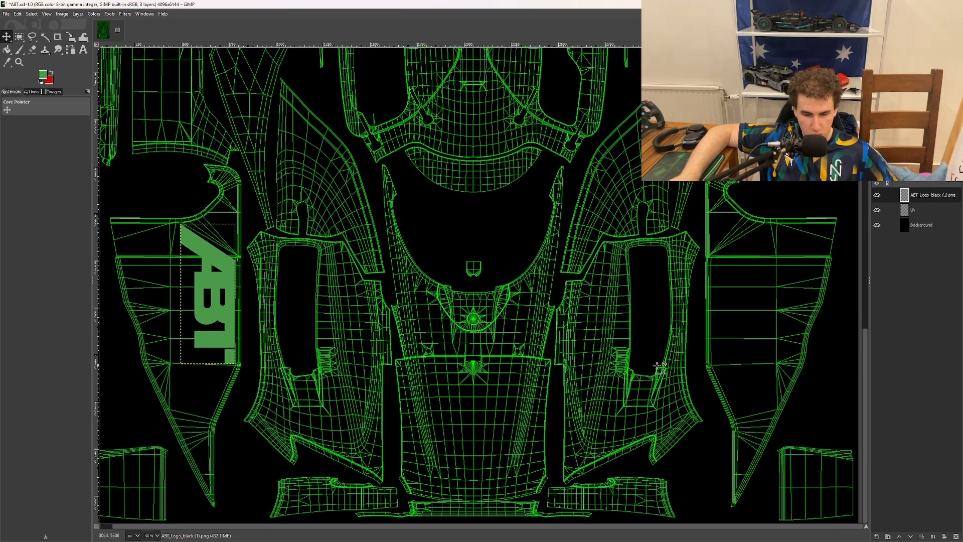
Save the project and overwrite the previously exported livery texture
{"action": "key", "text": "ctrl+s"}
{"action": "key", "text": "ctrl+e"}
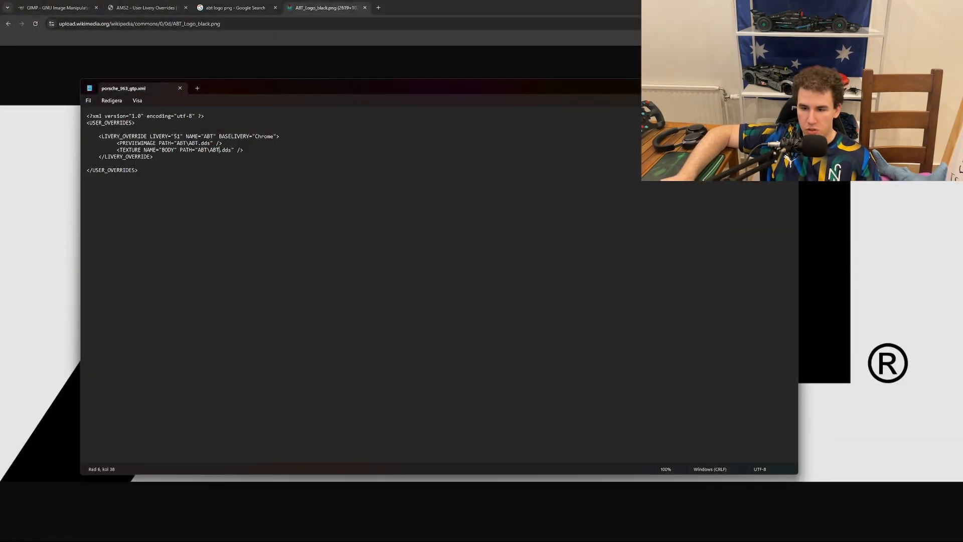
Switch to Automobilista 2, look over the Porsche 963 from several angles in the showroom and return to vehicle selection
{"action": "left_click", "coordinate": [835, 532]}
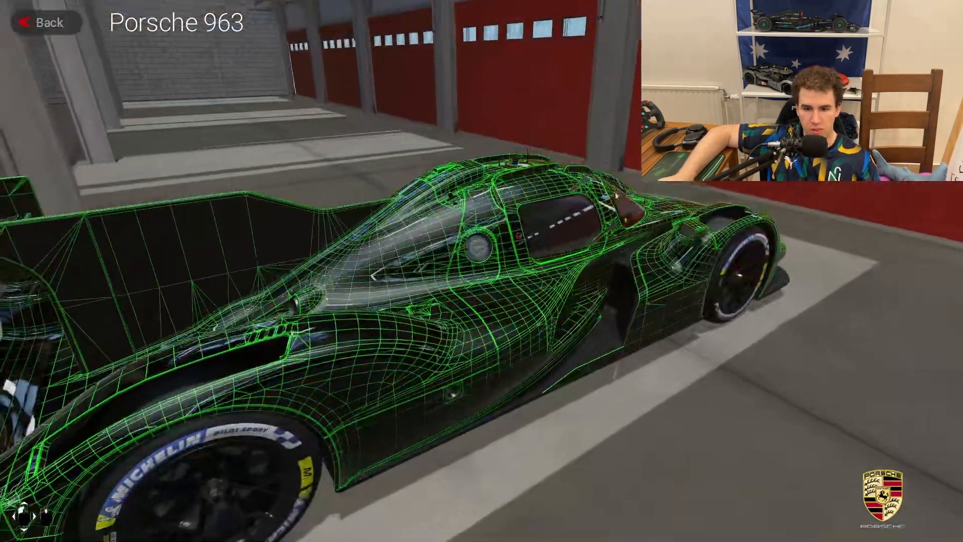
{"action": "left_click_drag", "start_coordinate": [419, 210], "coordinate": [151, 176]}
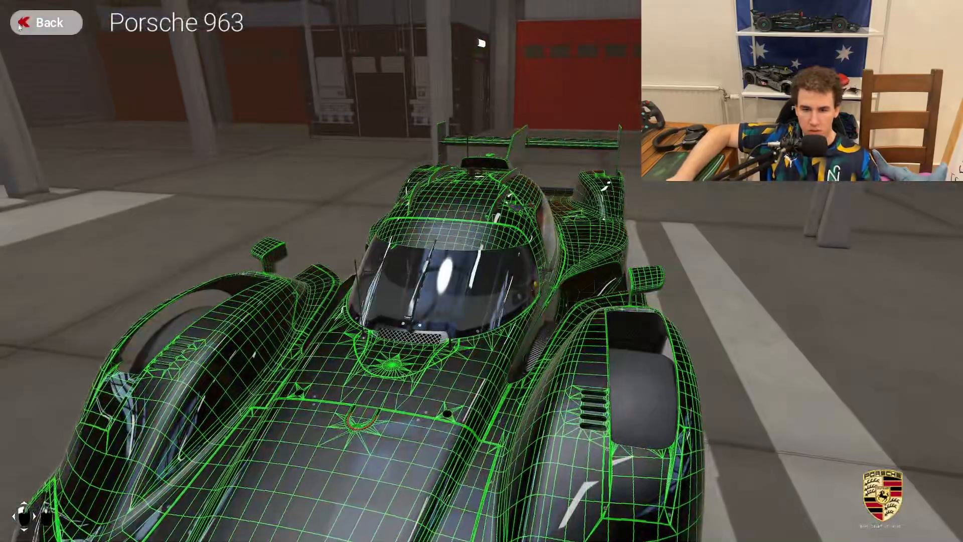
{"action": "left_click", "coordinate": [19, 27]}
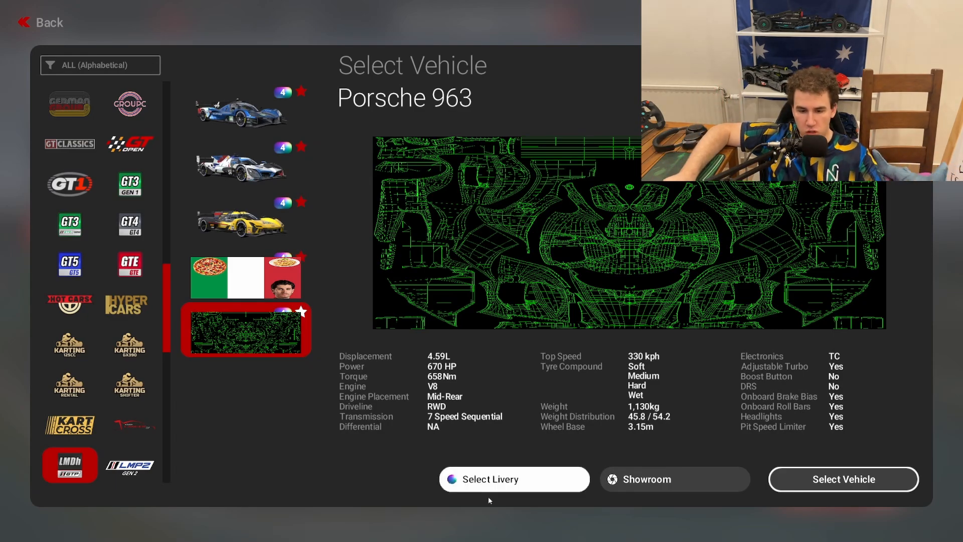
Change the car's livery to Porsche 963 #6 (IMSA 2024)
{"action": "left_click", "coordinate": [510, 481]}
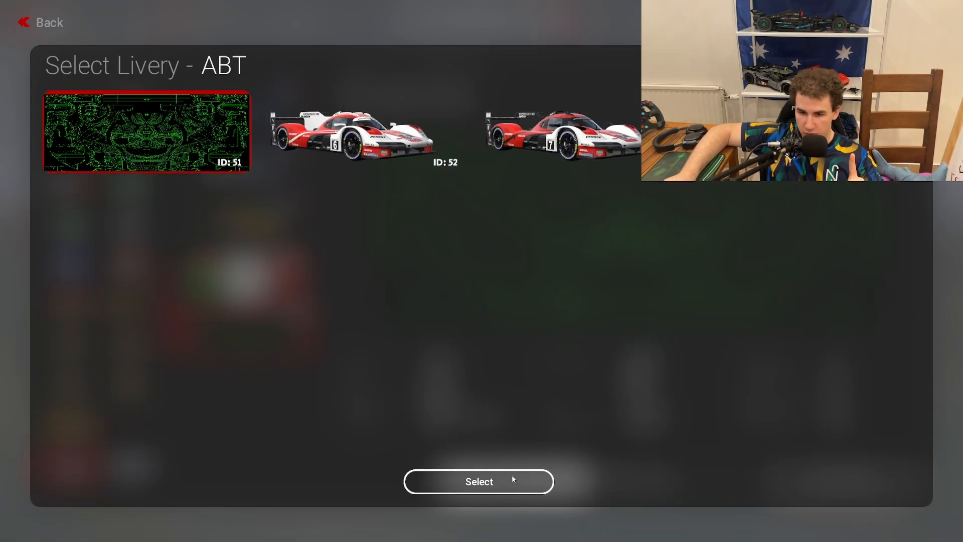
{"action": "left_click", "coordinate": [399, 160]}
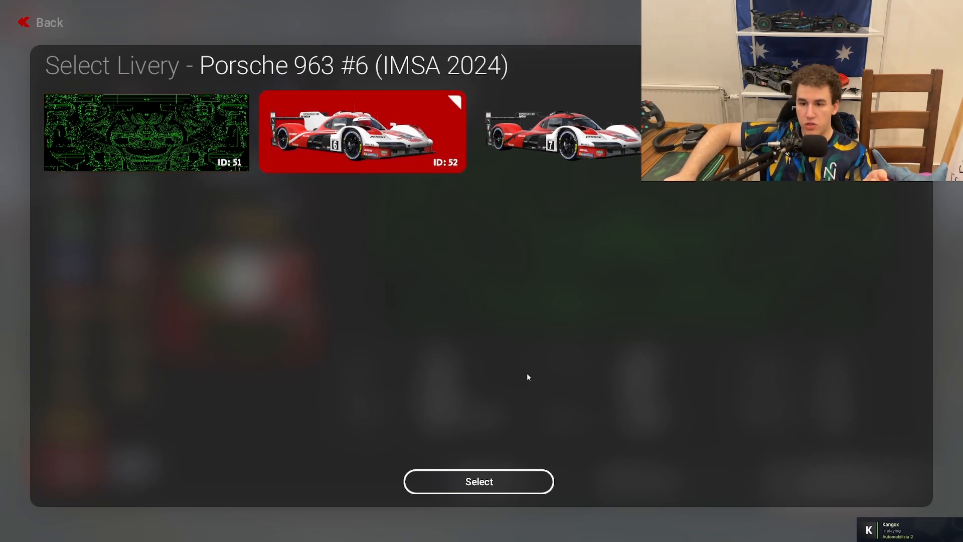
{"action": "left_click", "coordinate": [494, 487]}
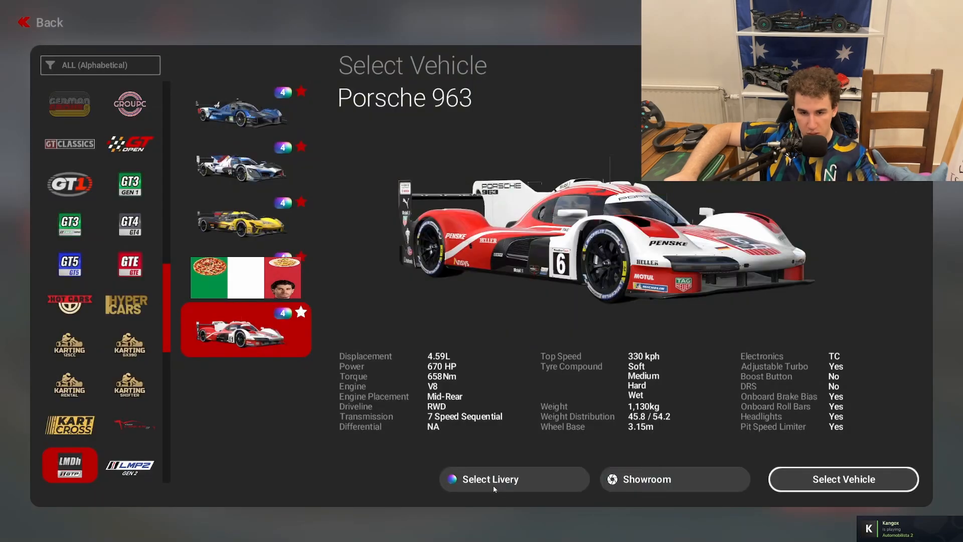
Reselect the ABT livery with ID 51 and check the car in the showroom
{"action": "left_click", "coordinate": [537, 486]}
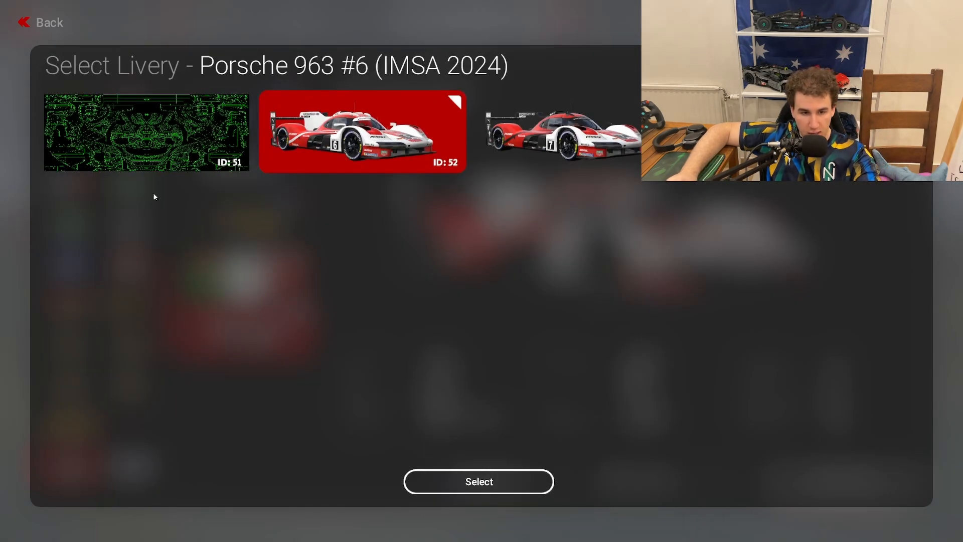
{"action": "left_click", "coordinate": [156, 154]}
{"action": "left_click", "coordinate": [502, 490]}
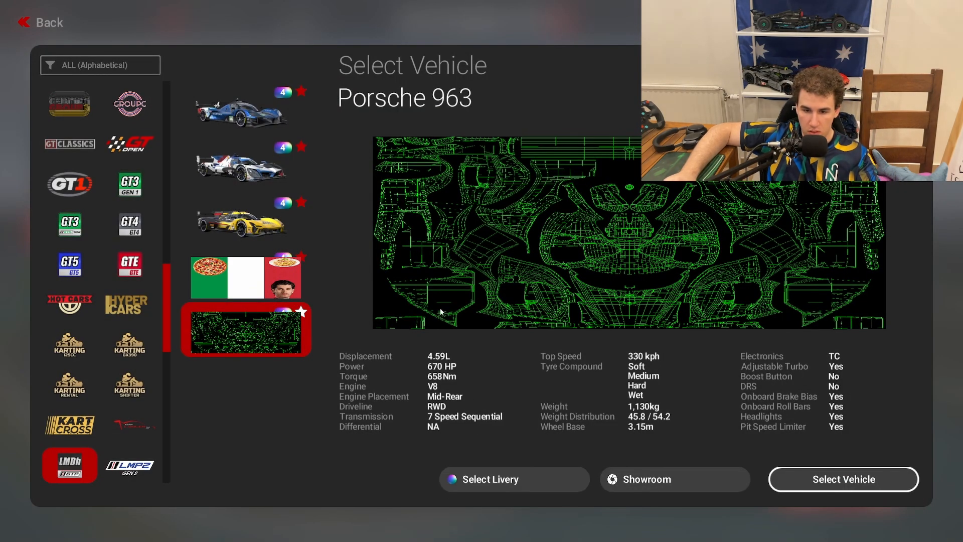
{"action": "left_click", "coordinate": [666, 480]}
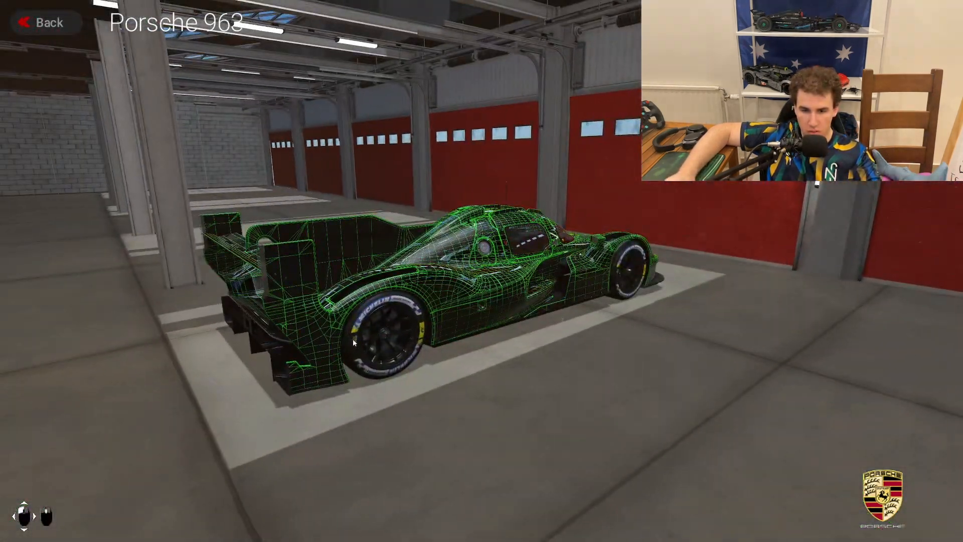
{"action": "left_click", "coordinate": [45, 23]}
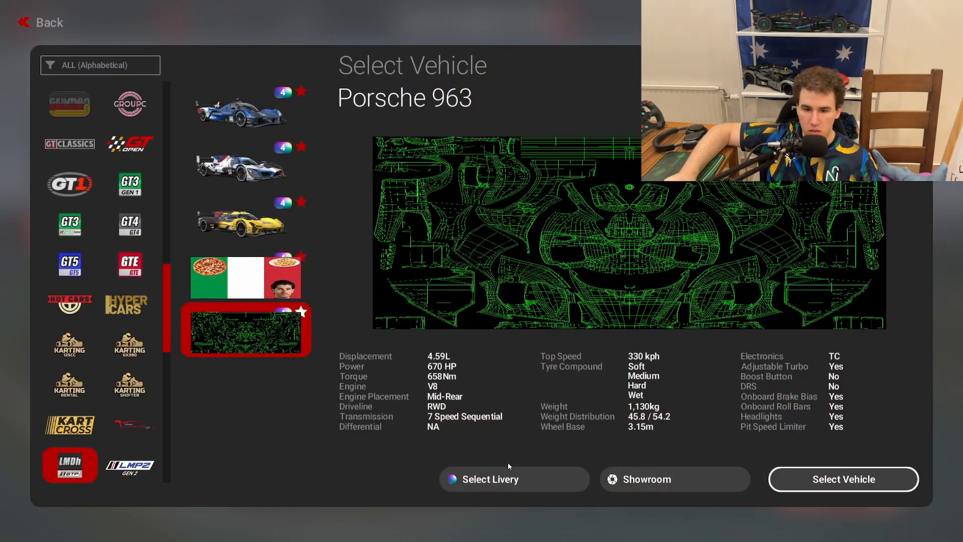
Apply the Porsche 963 #6 (IMSA 2024) livery again and view the car in the showroom
{"action": "left_click", "coordinate": [490, 478]}
{"action": "left_click", "coordinate": [387, 106]}
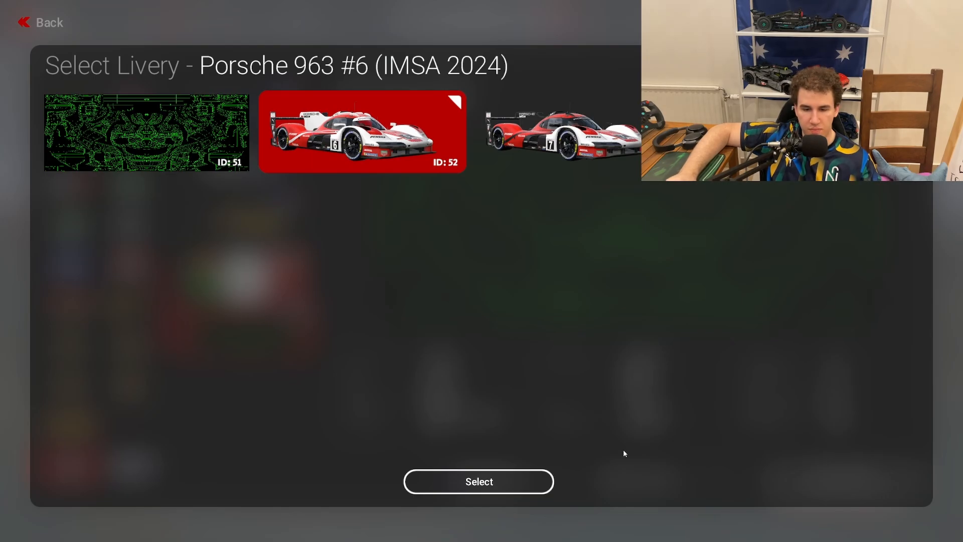
{"action": "left_click", "coordinate": [528, 473]}
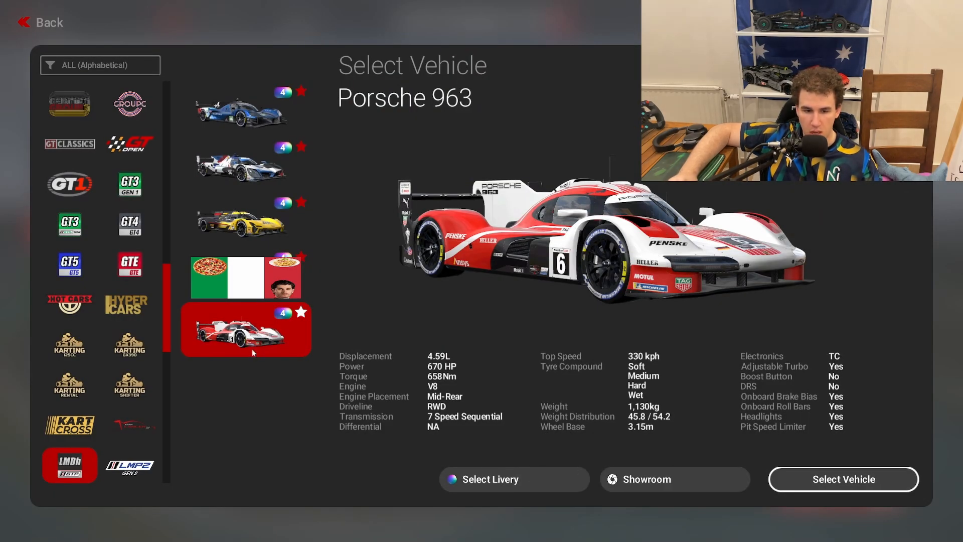
{"action": "left_click", "coordinate": [630, 468]}
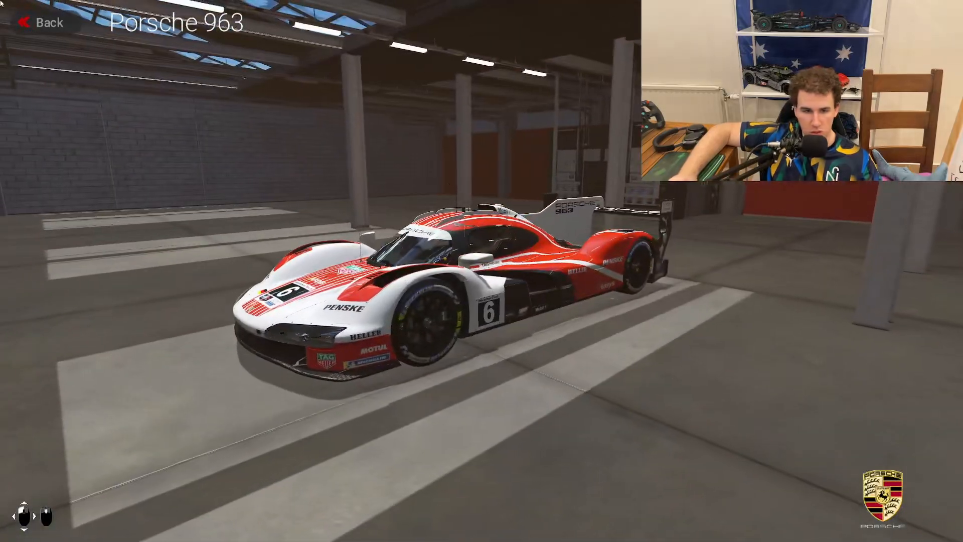
{"action": "left_click", "coordinate": [26, 31]}
Switch back to the ABT livery and inspect the car's sides and rear in the showroom
{"action": "left_click", "coordinate": [477, 477]}
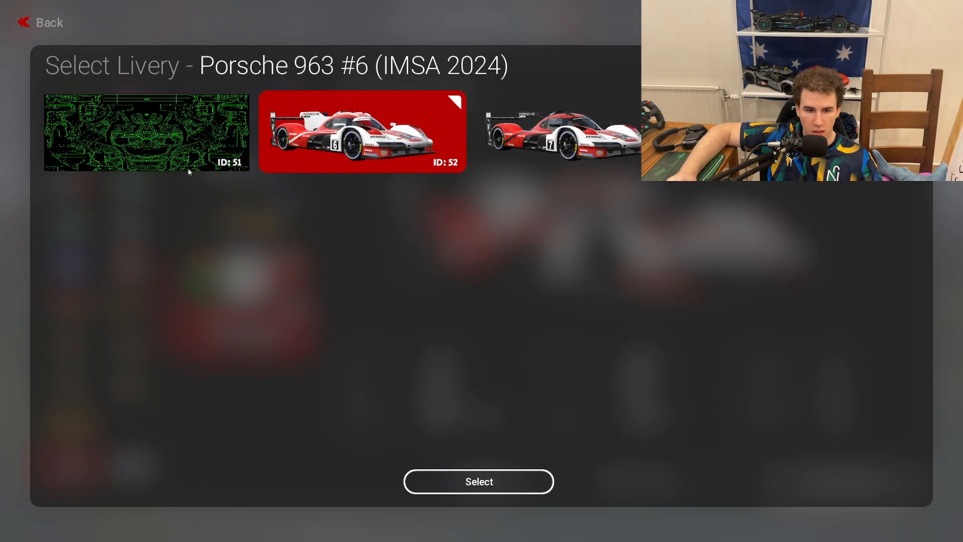
{"action": "key", "text": "Left"}
{"action": "left_click", "coordinate": [470, 479]}
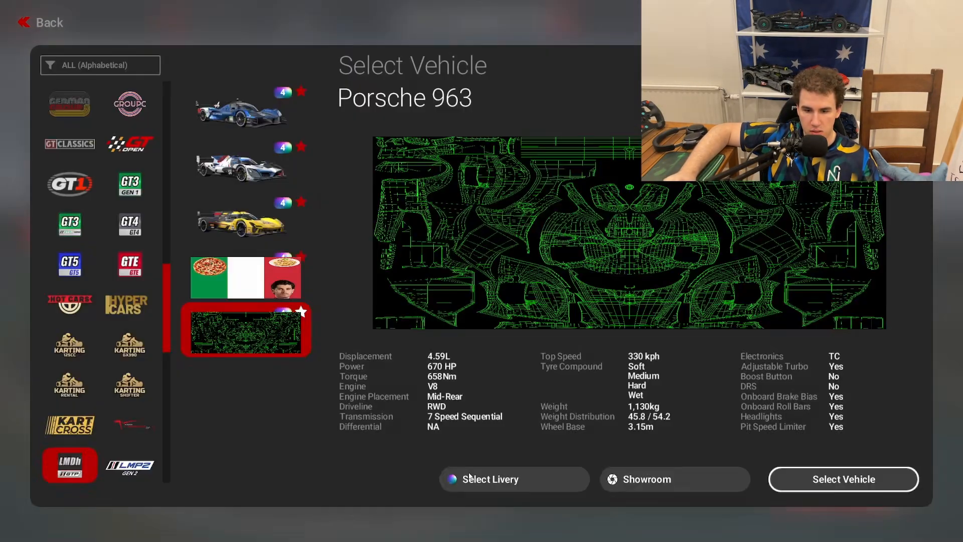
{"action": "left_click", "coordinate": [662, 480]}
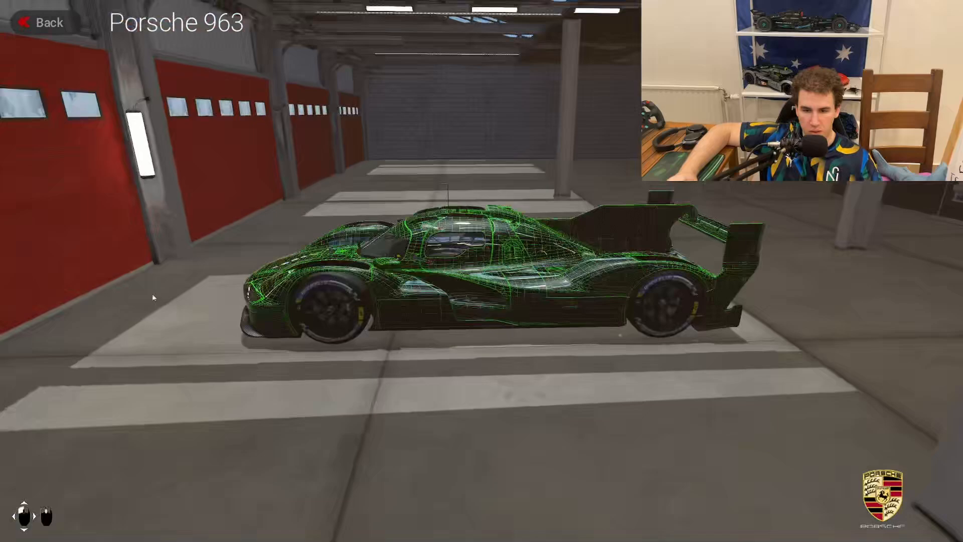
{"action": "left_click_drag", "start_coordinate": [153, 298], "coordinate": [0, 276]}
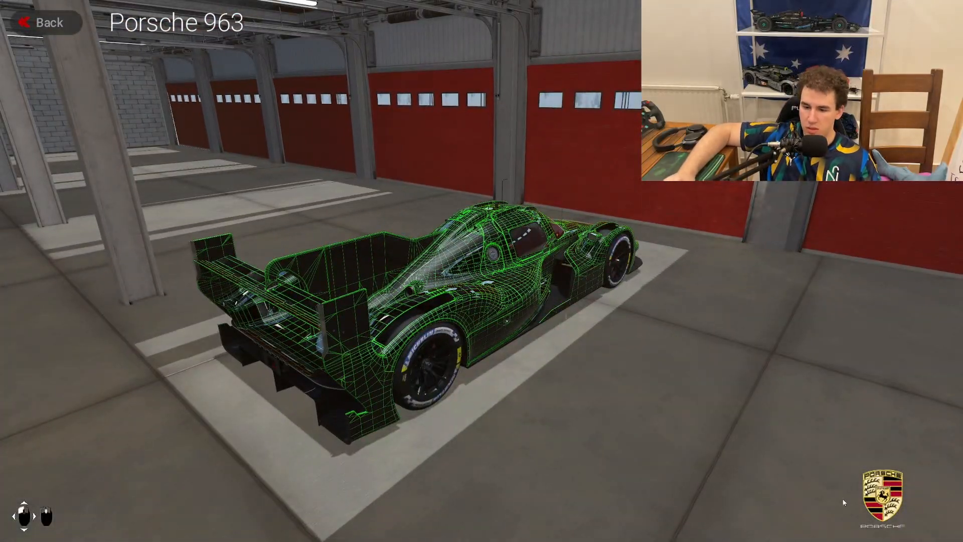
{"action": "left_click", "coordinate": [35, 22]}
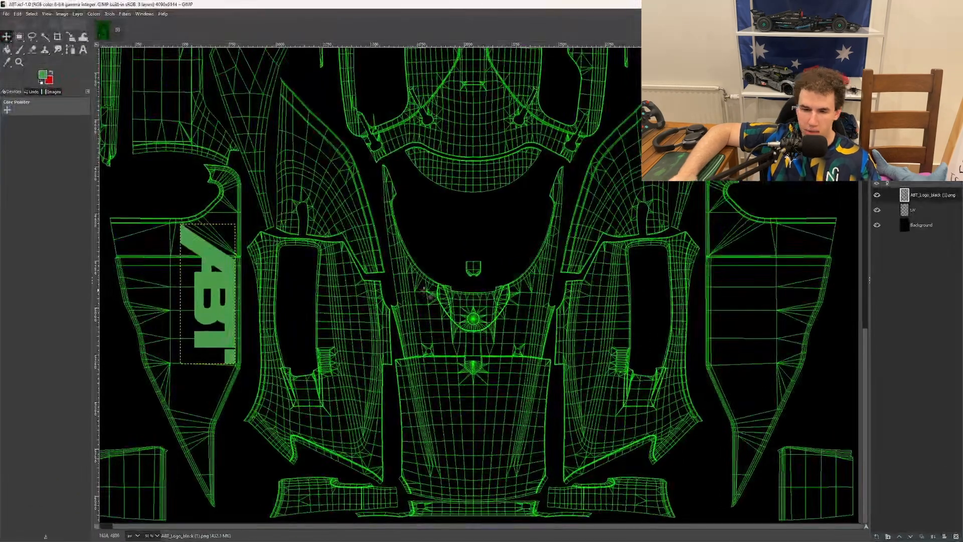
Switch to GIMP and export the livery again over ABT.dds in the ABT folder, saving all visible layers
{"action": "key", "text": "ctrl+e"}
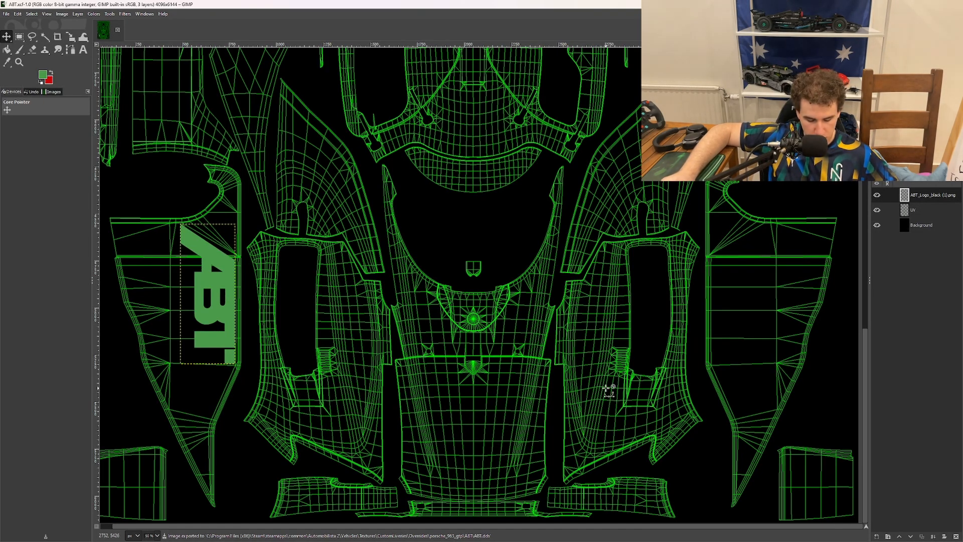
{"action": "key", "text": "ctrl+shift+e"}
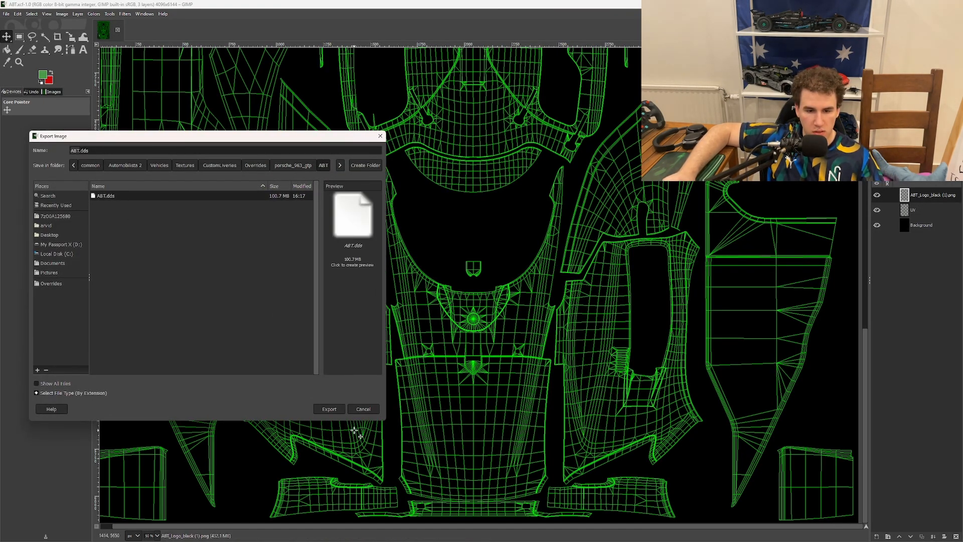
{"action": "left_click", "coordinate": [329, 409]}
{"action": "left_click", "coordinate": [226, 312]}
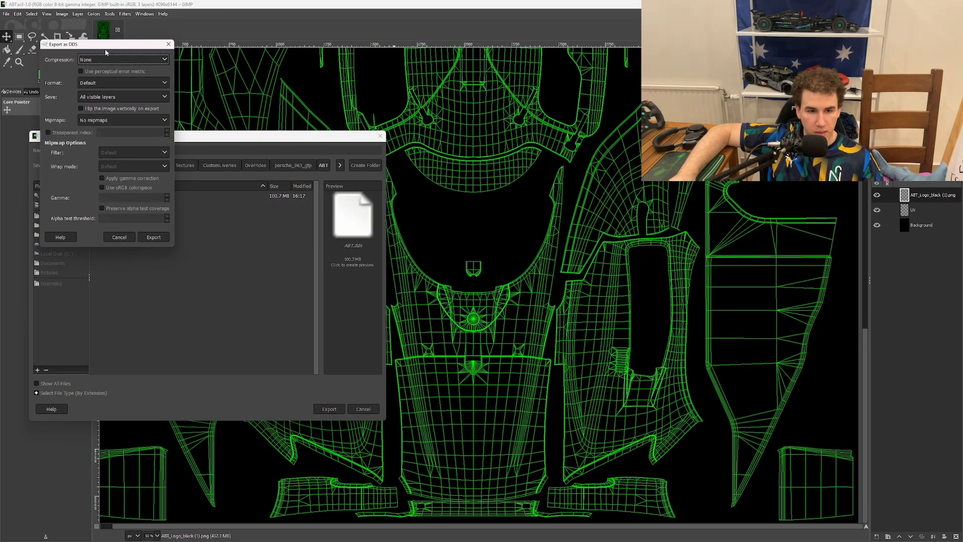
{"action": "left_click", "coordinate": [113, 99]}
{"action": "left_click", "coordinate": [113, 99]}
{"action": "left_click", "coordinate": [113, 99]}
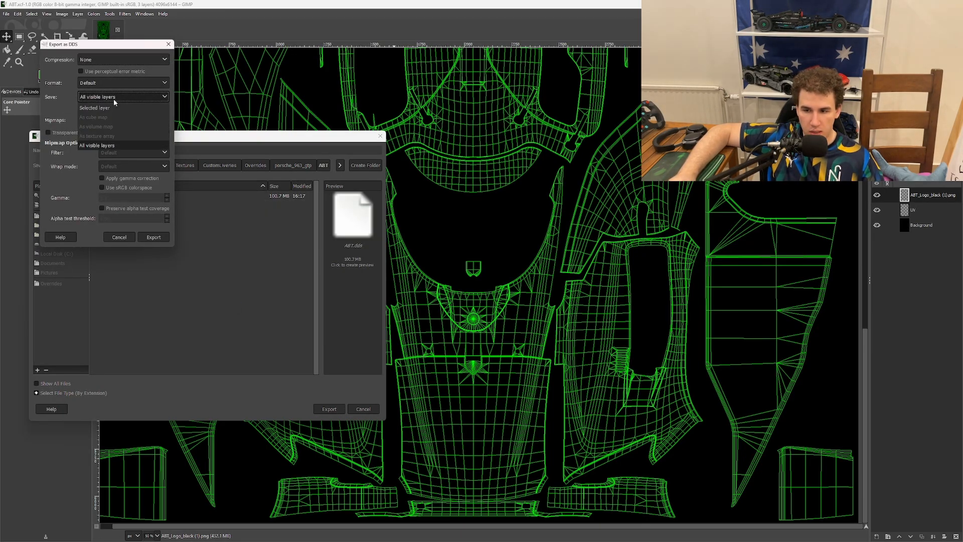
{"action": "left_click", "coordinate": [114, 98]}
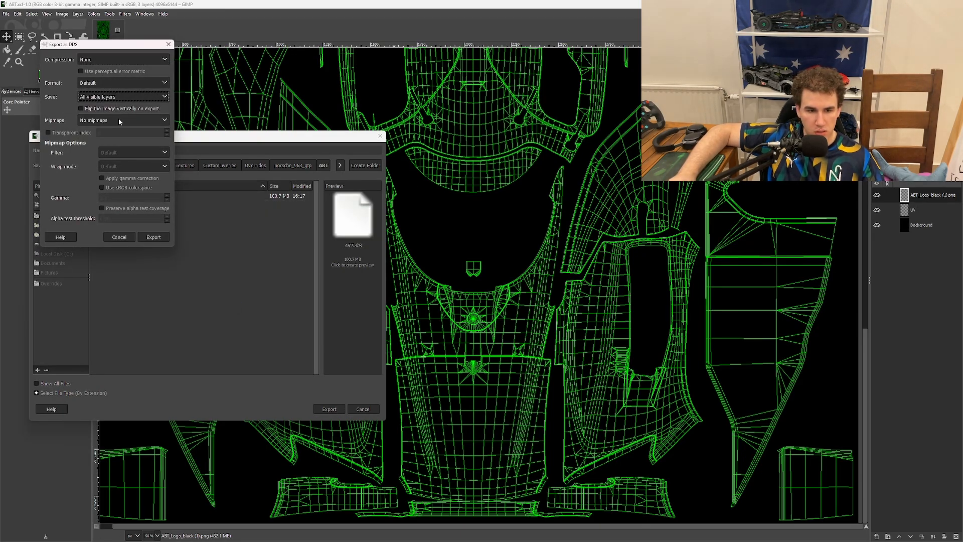
{"action": "left_click", "coordinate": [153, 237]}
Return to Automobilista 2 and select the white and red Porsche 963 #6 livery
{"action": "mouse_move", "coordinate": [711, 539]}
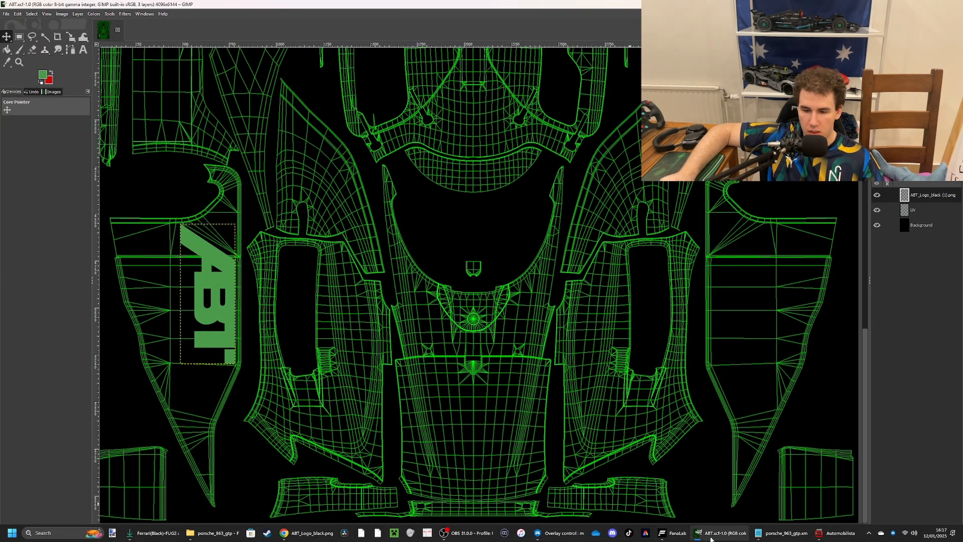
{"action": "mouse_move", "coordinate": [828, 539]}
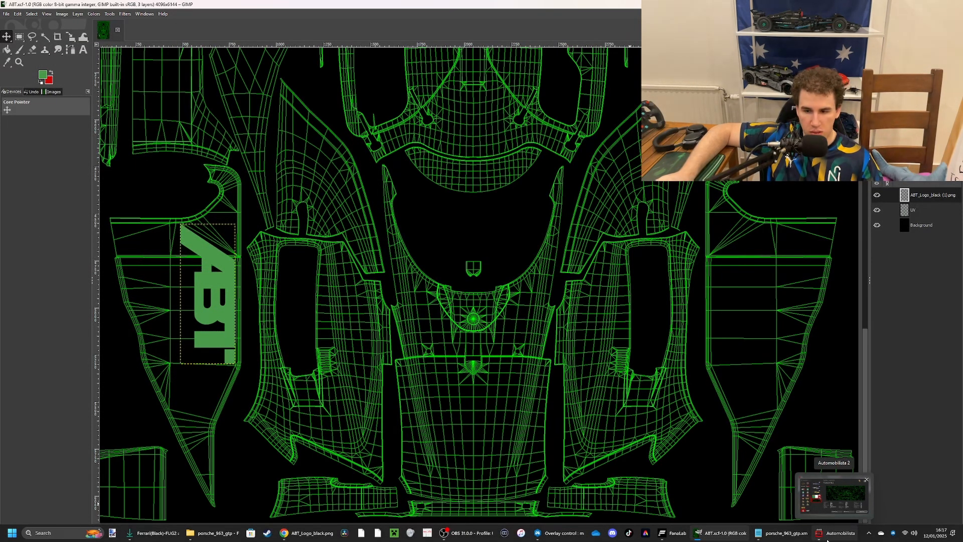
{"action": "left_click", "coordinate": [833, 493]}
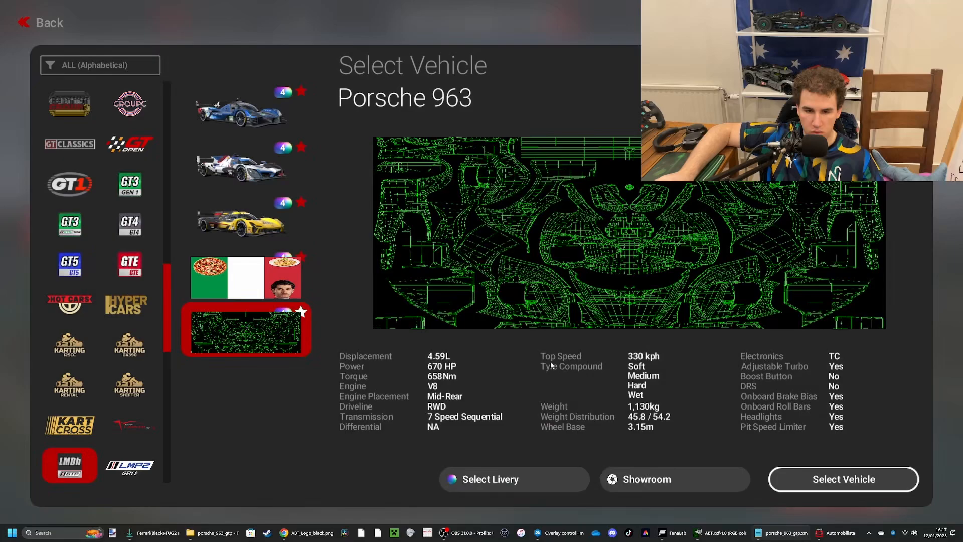
{"action": "left_click", "coordinate": [570, 478]}
{"action": "left_click", "coordinate": [522, 477]}
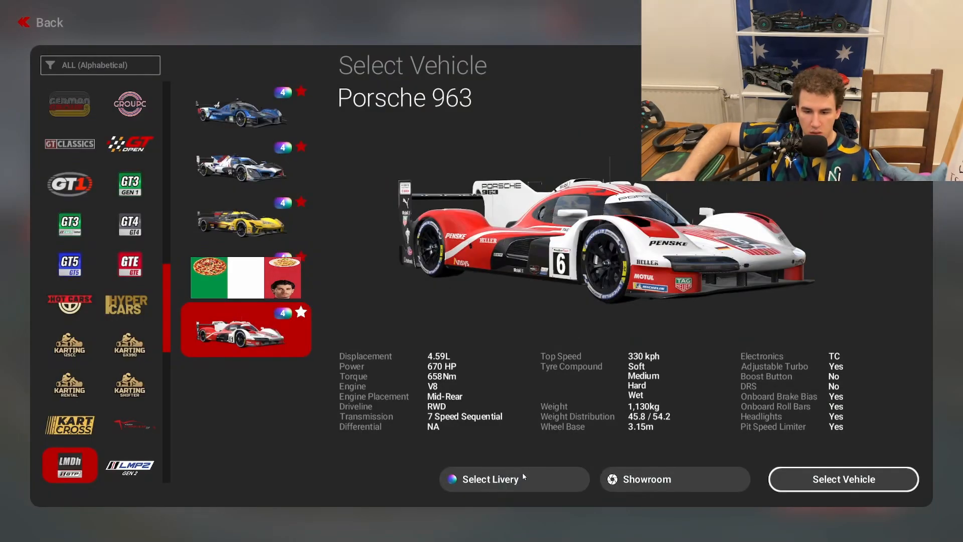
Reapply the ABT livery and open the car in the showroom to check the exported texture
{"action": "left_click", "coordinate": [522, 471]}
{"action": "left_click", "coordinate": [405, 483]}
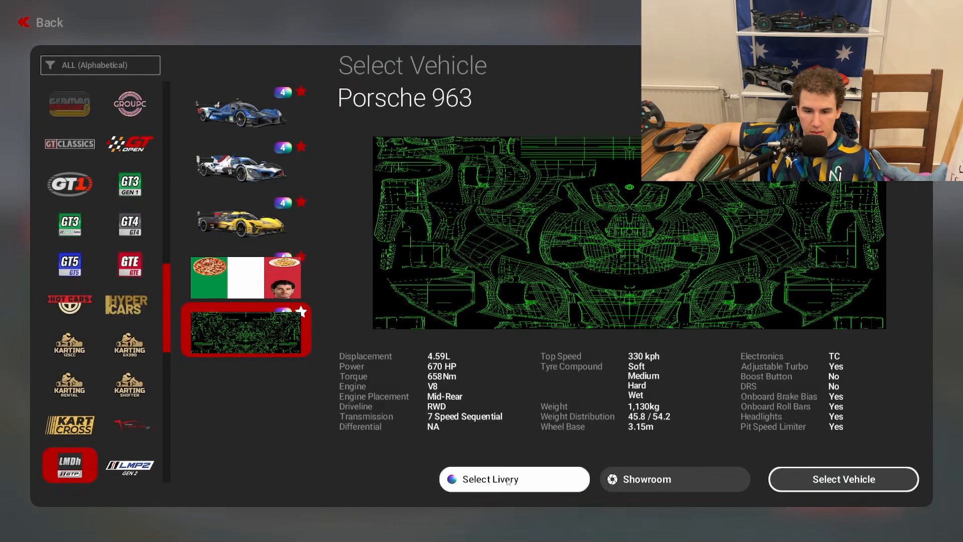
{"action": "left_click", "coordinate": [646, 492]}
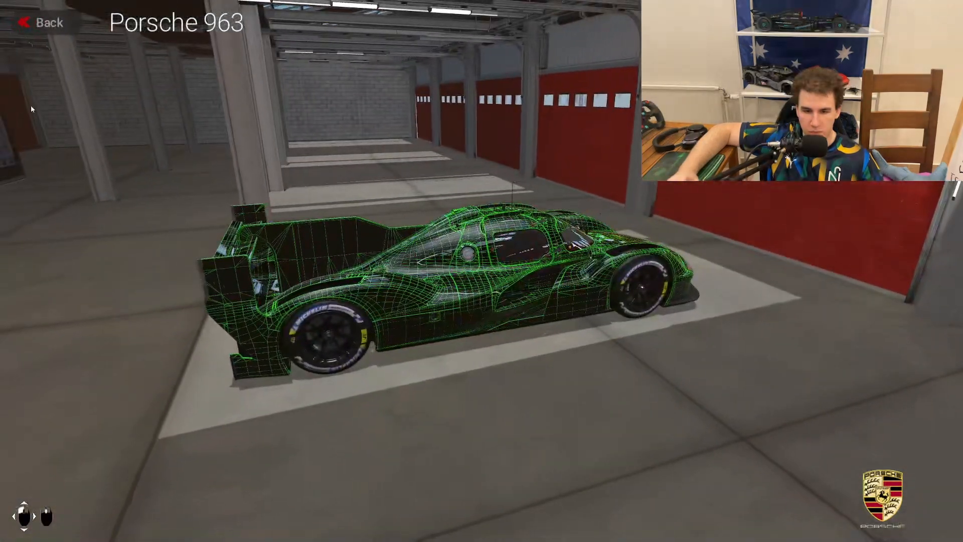
Leave the showroom, switch to GIMP, move the ABT logo from the side panel onto the hood and rotate it 90° counter-clockwise
{"action": "left_click", "coordinate": [46, 22]}
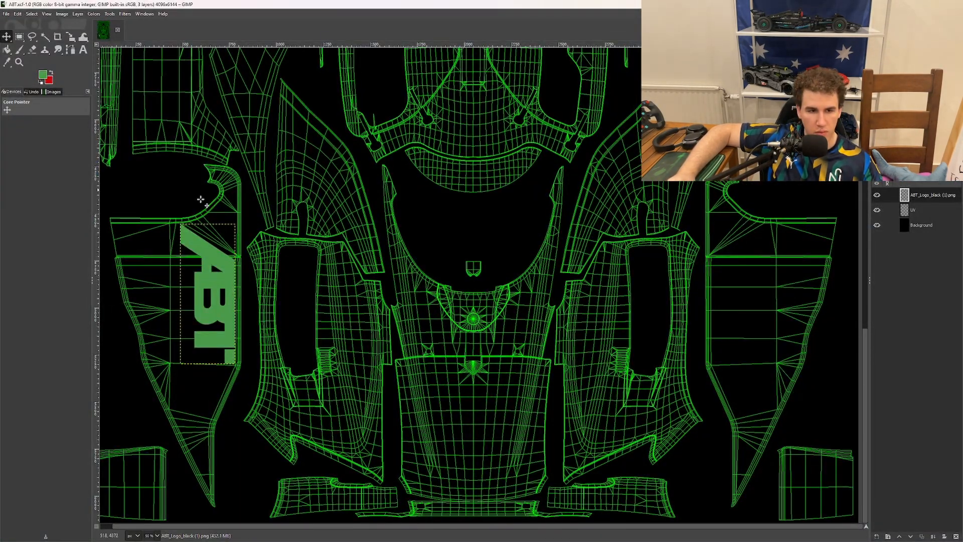
{"action": "left_click_drag", "start_coordinate": [222, 286], "coordinate": [480, 407]}
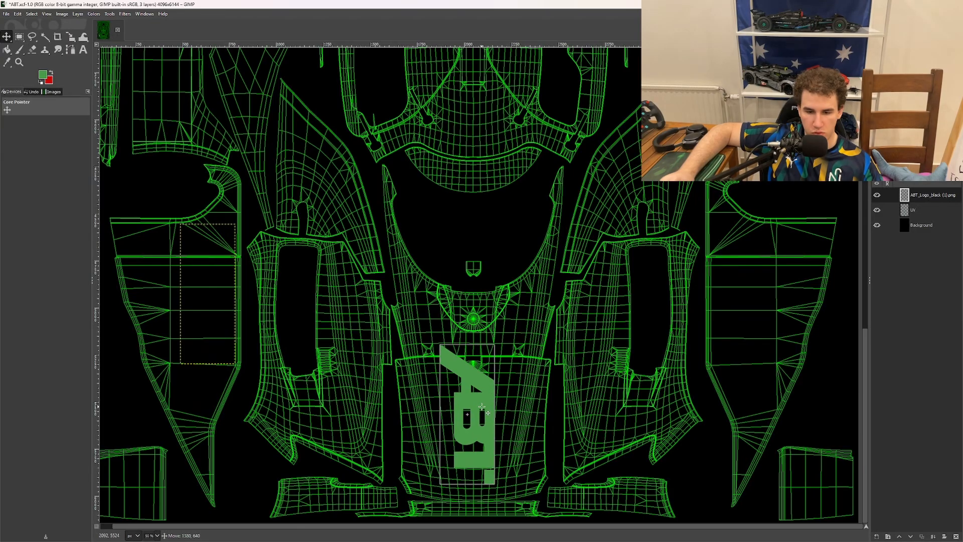
{"action": "right_click", "coordinate": [482, 407]}
{"action": "mouse_move", "coordinate": [521, 469]}
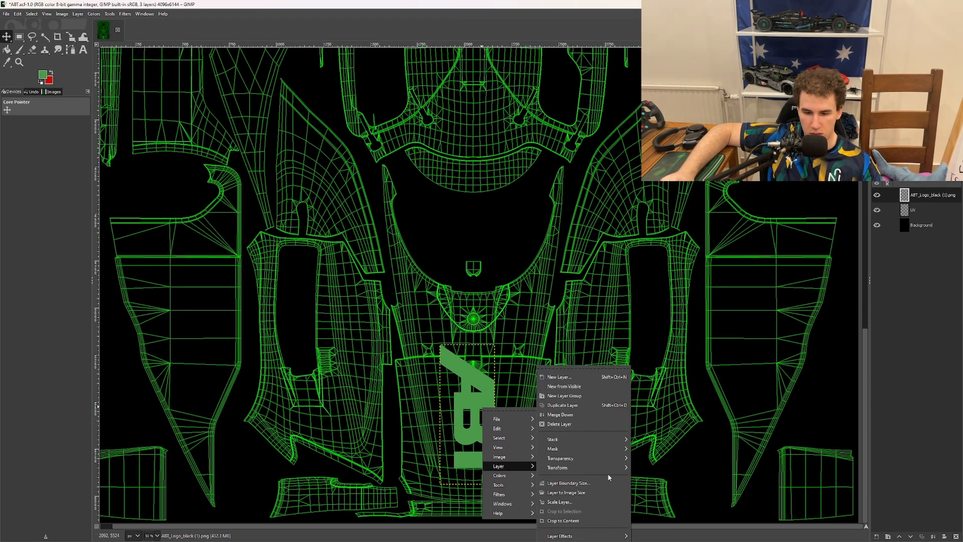
{"action": "mouse_move", "coordinate": [589, 463]}
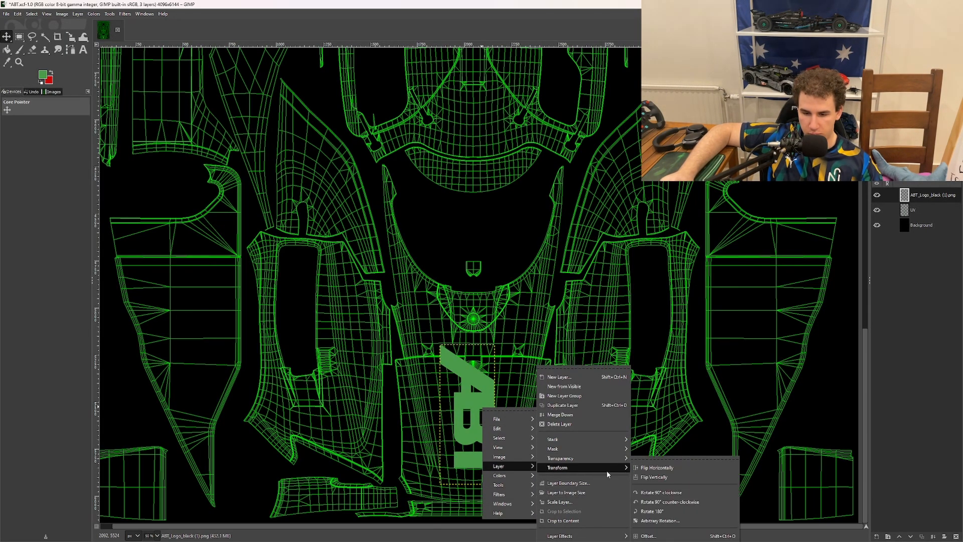
{"action": "left_click", "coordinate": [653, 504]}
{"action": "left_click_drag", "start_coordinate": [474, 419], "coordinate": [483, 379]}
{"action": "mouse_move", "coordinate": [576, 541]}
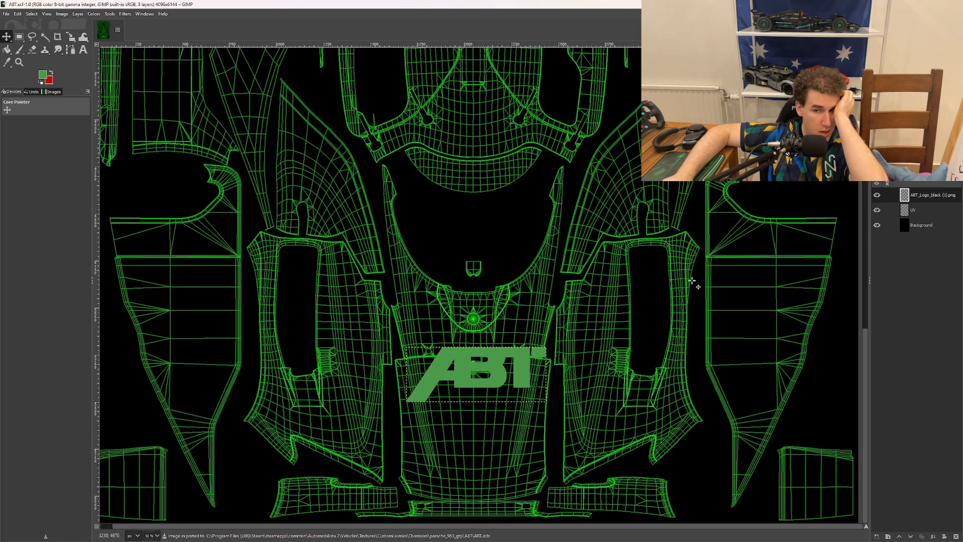
Switch to Automobilista 2, reapply the ABT livery and open the Porsche 963 in the showroom
{"action": "mouse_move", "coordinate": [694, 535]}
{"action": "left_click", "coordinate": [814, 537]}
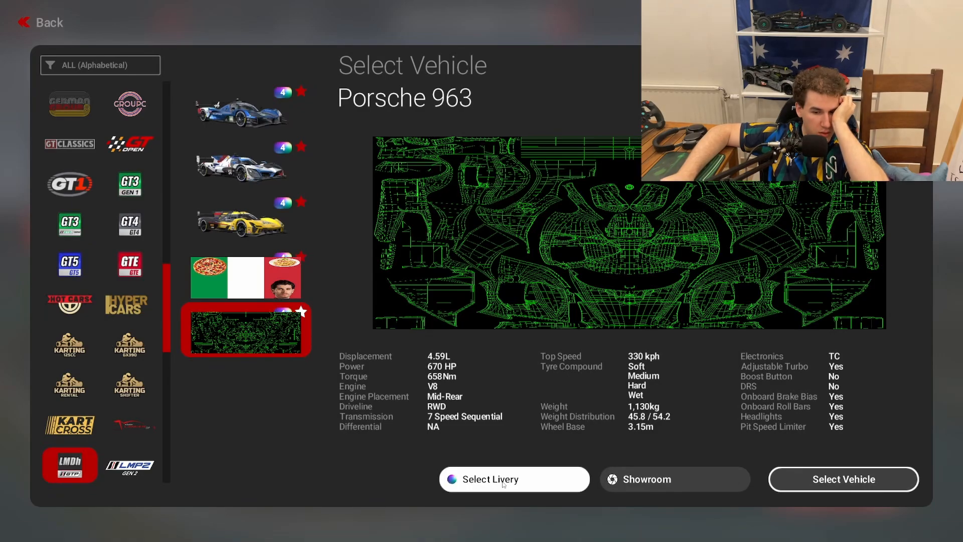
{"action": "left_click", "coordinate": [466, 474]}
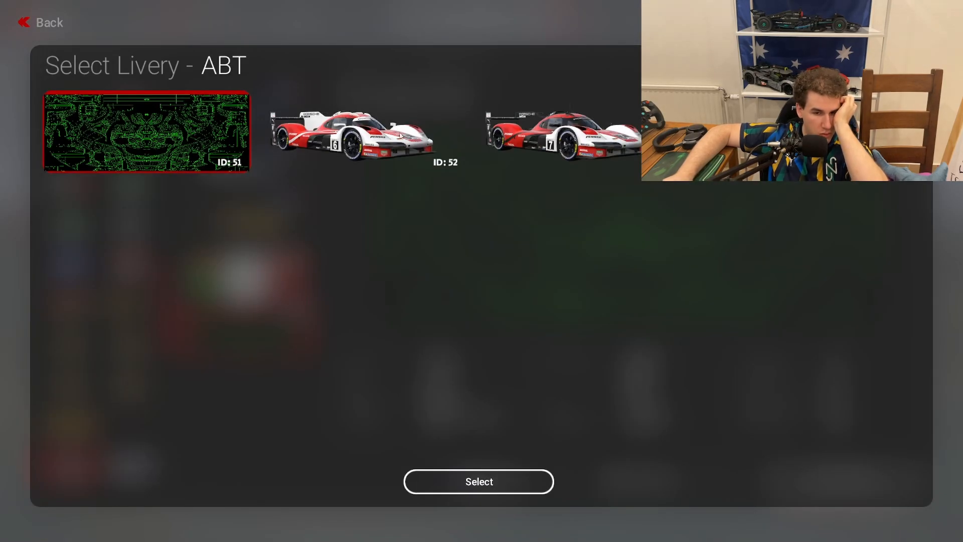
{"action": "left_click", "coordinate": [227, 130]}
{"action": "left_click", "coordinate": [490, 476]}
{"action": "left_click", "coordinate": [667, 489]}
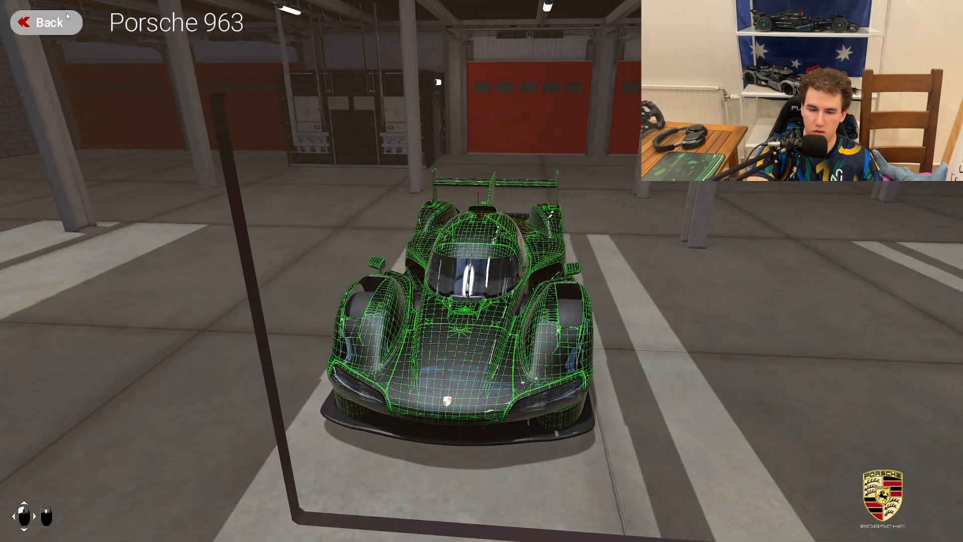
{"action": "left_click", "coordinate": [67, 16]}
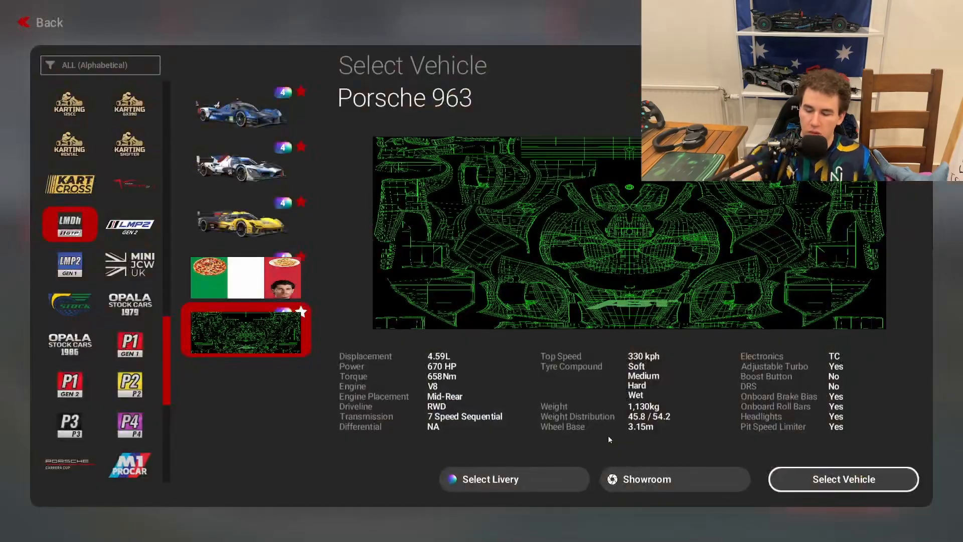
{"action": "left_click", "coordinate": [633, 477]}
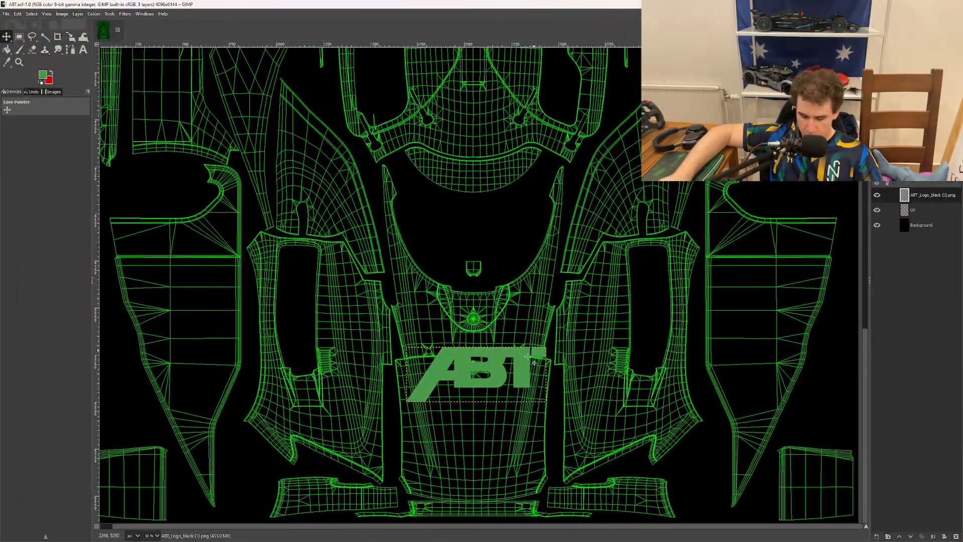
In GIMP, zoom in on the lower tip of the logo's A to examine its position on the hood mesh
{"action": "scroll", "coordinate": [498, 378], "scroll_direction": "up", "scroll_amount": 5}
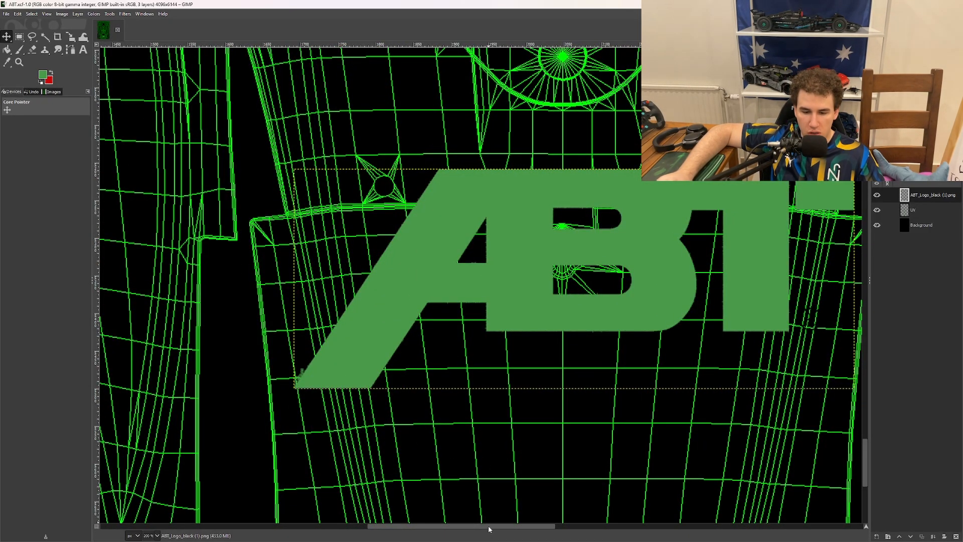
{"action": "left_click_drag", "start_coordinate": [489, 528], "coordinate": [455, 497]}
{"action": "scroll", "coordinate": [411, 353], "scroll_direction": "down", "scroll_amount": 3}
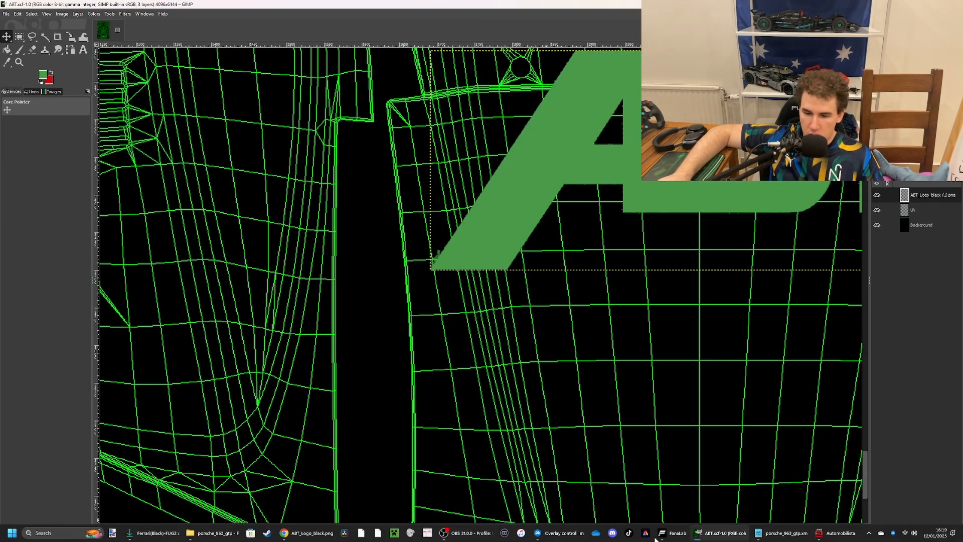
Switch to the Automobilista 2 showroom and examine how the ABT logo sits on the hood and how the body mesh lines run
{"action": "left_click", "coordinate": [835, 535]}
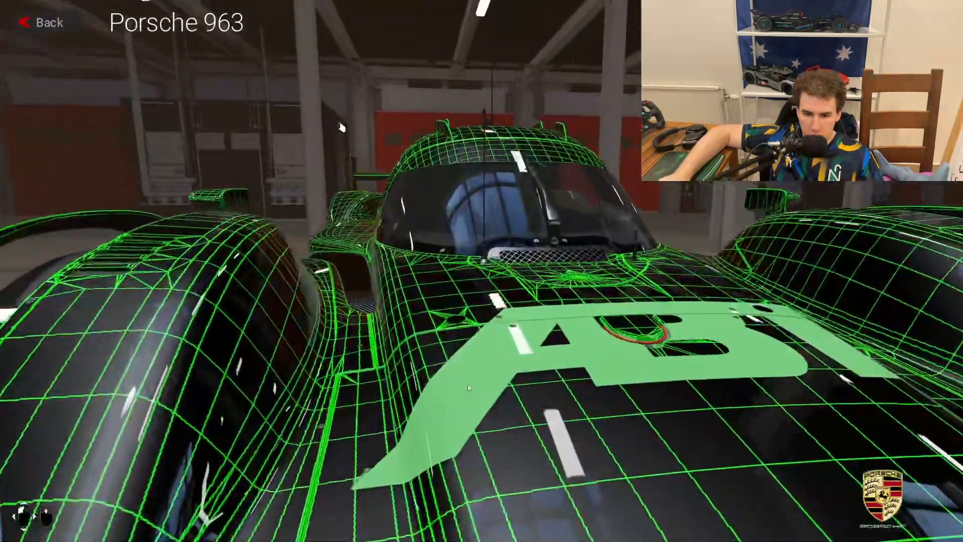
{"action": "left_click_drag", "start_coordinate": [468, 387], "coordinate": [344, 213]}
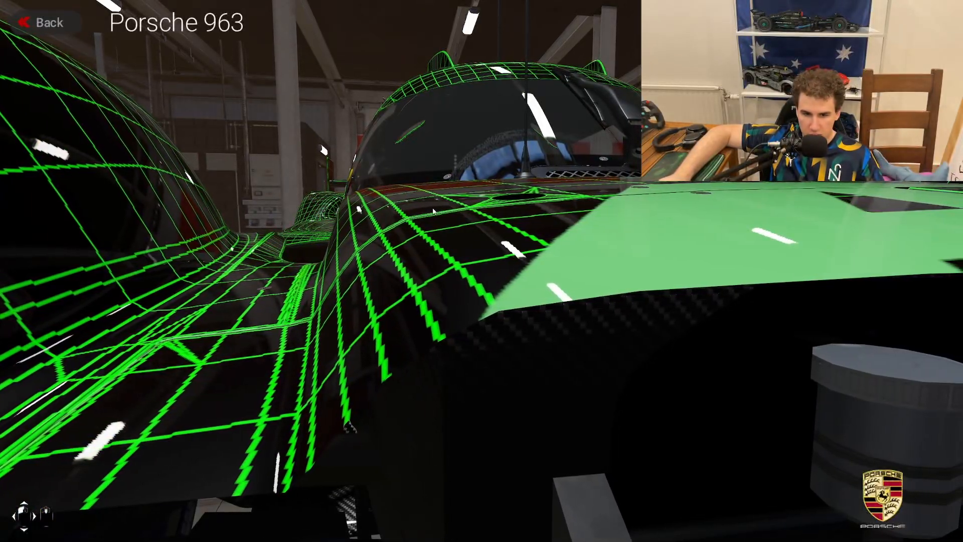
{"action": "left_click_drag", "start_coordinate": [344, 213], "coordinate": [519, 410]}
{"action": "scroll", "coordinate": [501, 435], "scroll_direction": "down", "scroll_amount": 5}
{"action": "scroll", "coordinate": [519, 410], "scroll_direction": "up", "scroll_amount": 5}
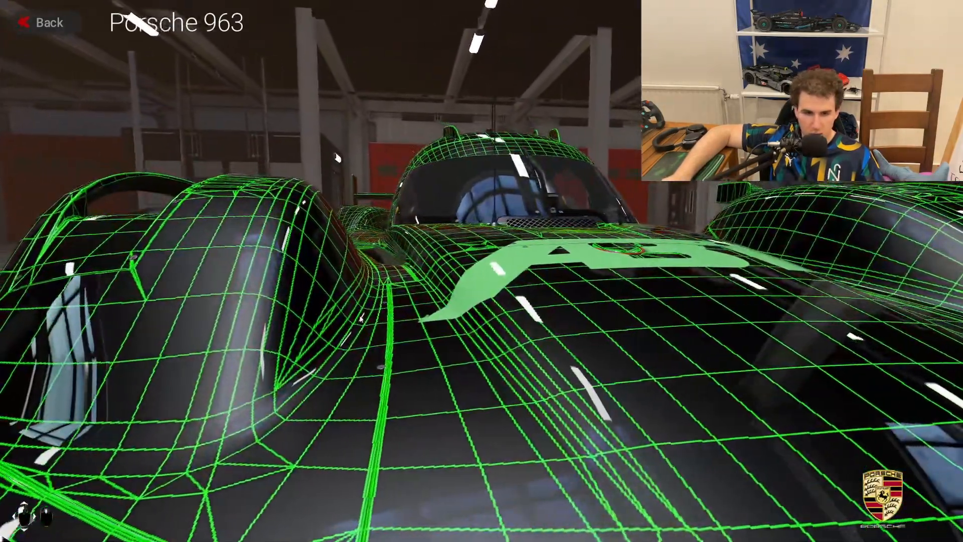
{"action": "left_click_drag", "start_coordinate": [360, 318], "coordinate": [389, 321]}
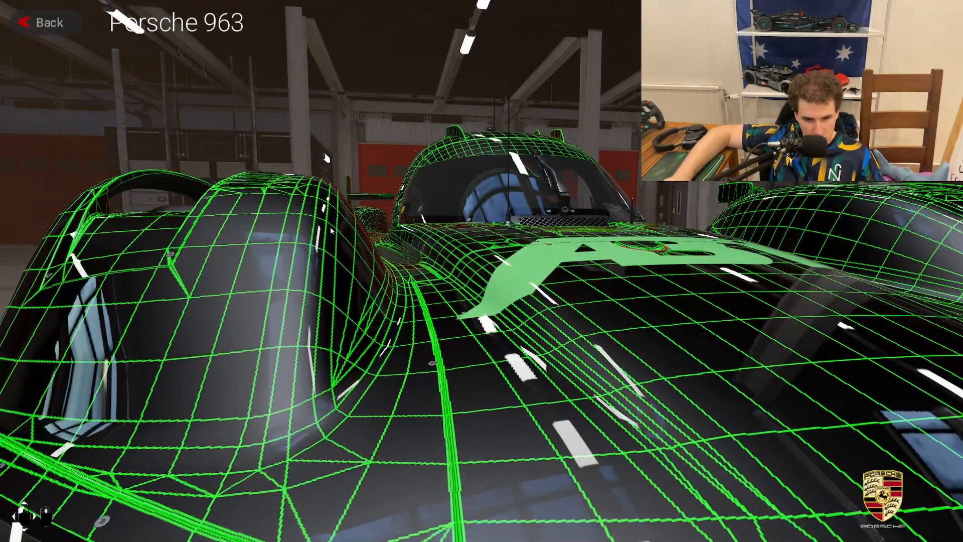
{"action": "scroll", "coordinate": [310, 181], "scroll_direction": "down", "scroll_amount": 5}
{"action": "left_click_drag", "start_coordinate": [574, 335], "coordinate": [467, 386]}
{"action": "left_click_drag", "start_coordinate": [656, 284], "coordinate": [732, 232]}
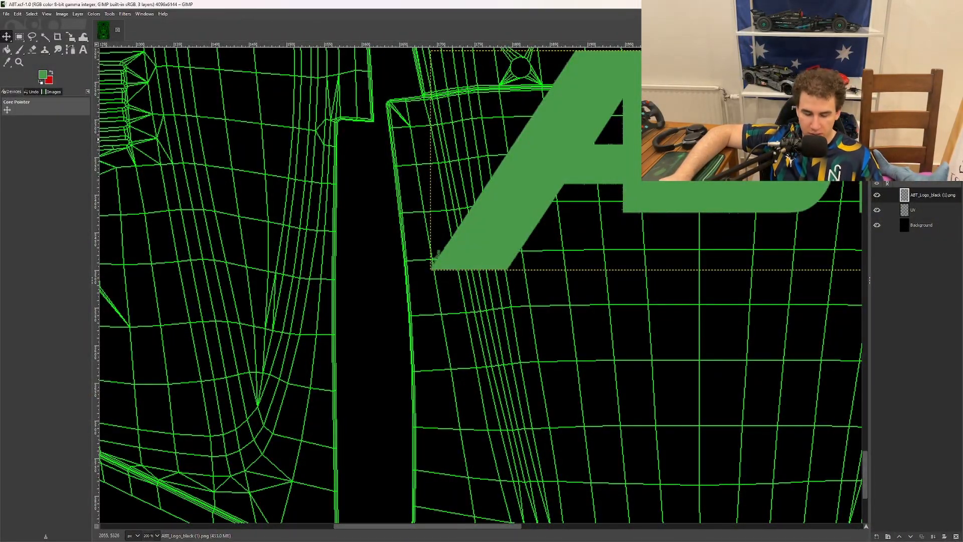
In GIMP, move the ABT logo from the hood onto the tapering side panel of the UV layout
{"action": "scroll", "coordinate": [718, 155], "scroll_direction": "down", "scroll_amount": 3}
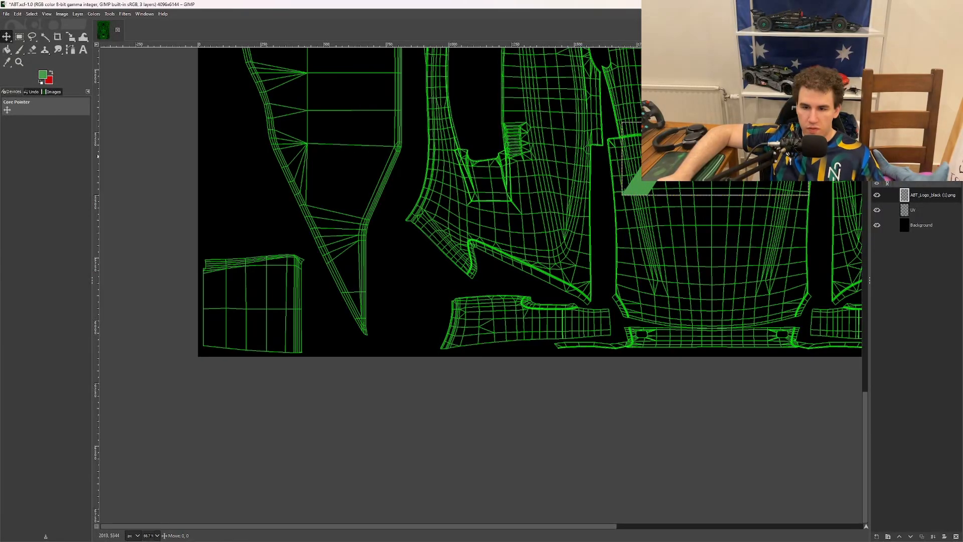
{"action": "left_click_drag", "start_coordinate": [710, 153], "coordinate": [356, 135]}
{"action": "scroll", "coordinate": [355, 136], "scroll_direction": "up", "scroll_amount": 3}
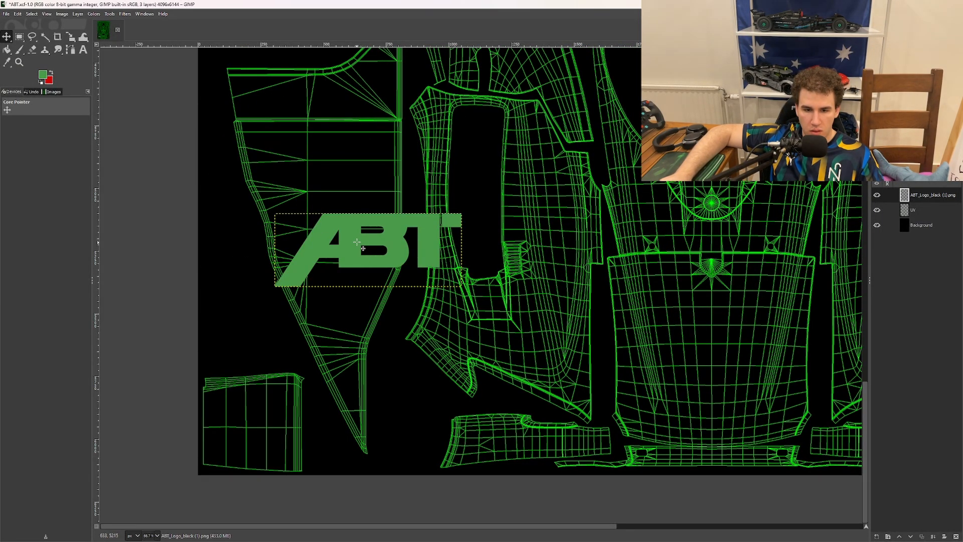
{"action": "left_click_drag", "start_coordinate": [356, 242], "coordinate": [353, 182]}
Rotate the ABT logo 90° clockwise, fit it along the side panel's inner edge and save the image
{"action": "right_click", "coordinate": [354, 182]}
{"action": "mouse_move", "coordinate": [384, 238]}
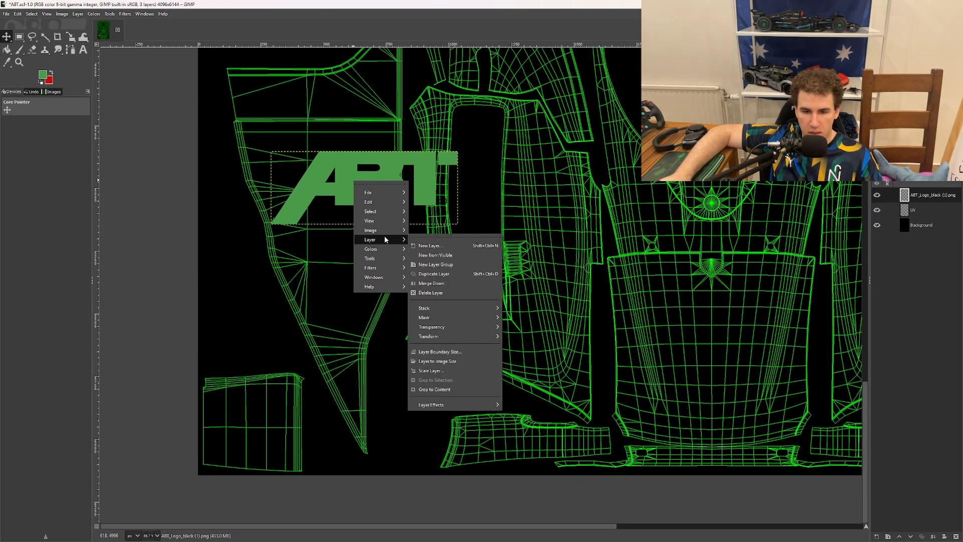
{"action": "mouse_move", "coordinate": [479, 335]}
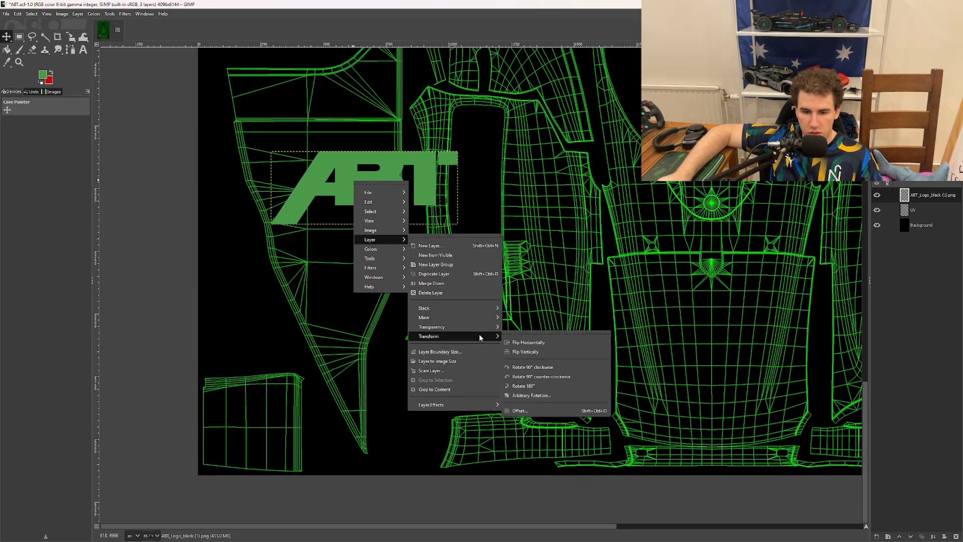
{"action": "left_click", "coordinate": [541, 377]}
{"action": "left_click_drag", "start_coordinate": [372, 183], "coordinate": [365, 174]}
{"action": "key", "text": "ctrl+s"}
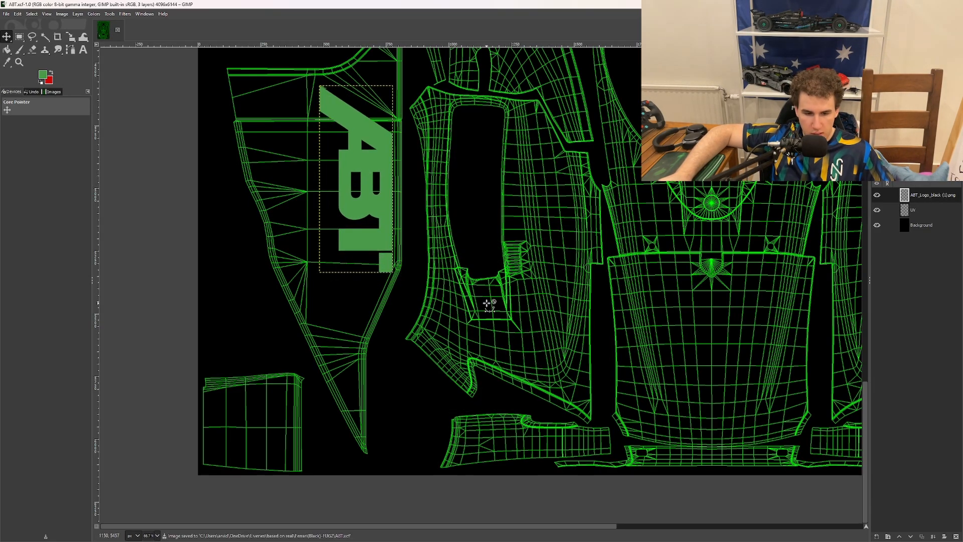
Switch to Automobilista 2, apply the white and red Porsche 963 #6 livery and view it briefly in the showroom
{"action": "left_click", "coordinate": [835, 533]}
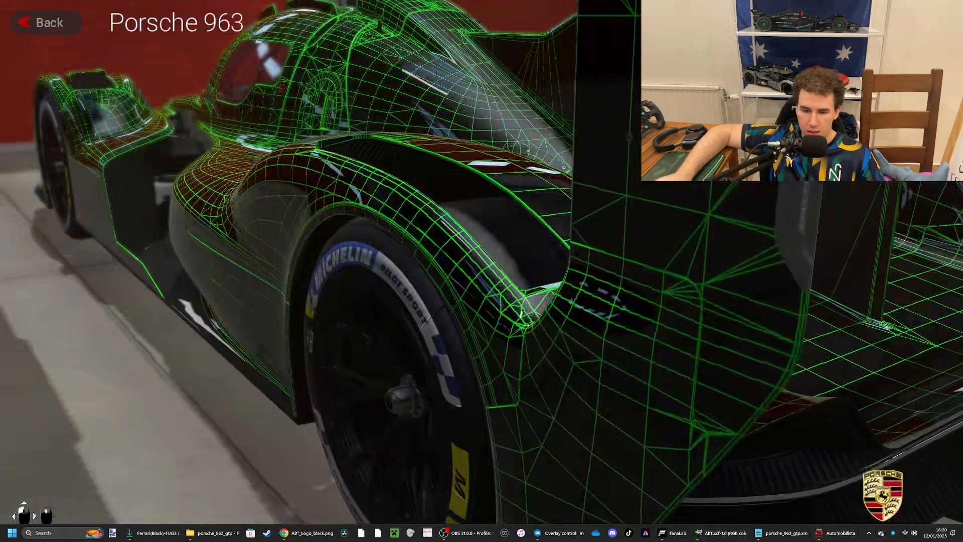
{"action": "key", "text": "Escape"}
{"action": "left_click", "coordinate": [477, 494]}
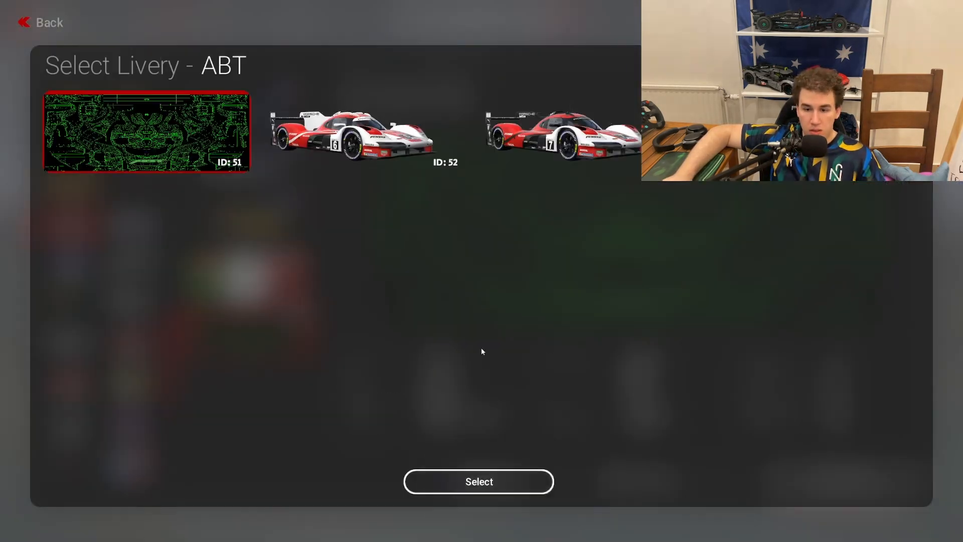
{"action": "left_click", "coordinate": [424, 156]}
{"action": "left_click", "coordinate": [478, 480]}
{"action": "left_click", "coordinate": [645, 481]}
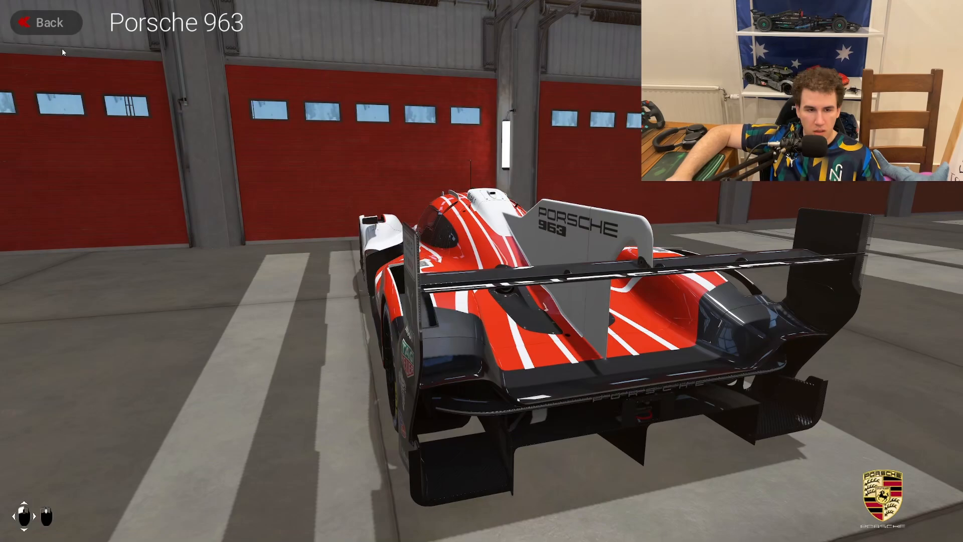
{"action": "left_click", "coordinate": [65, 28]}
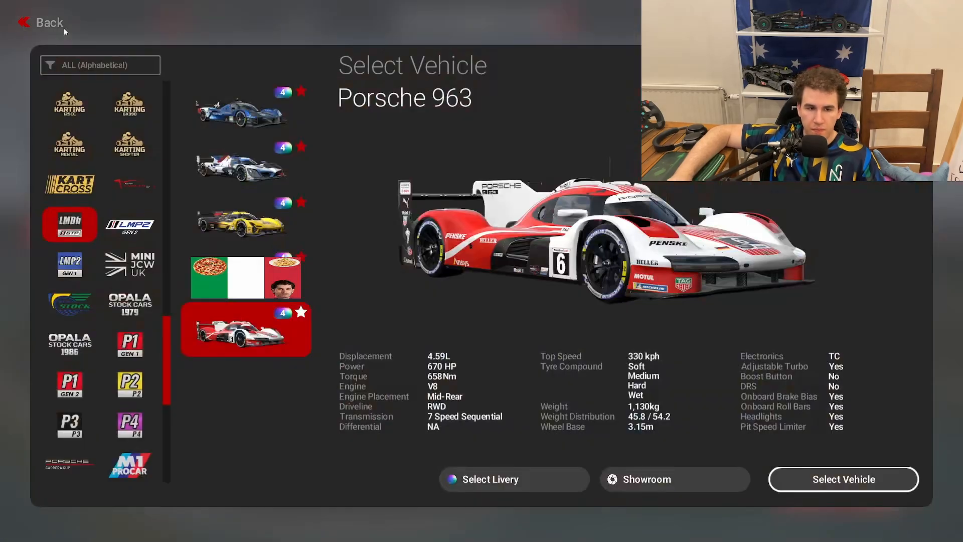
Apply the ABT livery again and open the Porsche 963 in the showroom
{"action": "left_click", "coordinate": [550, 471]}
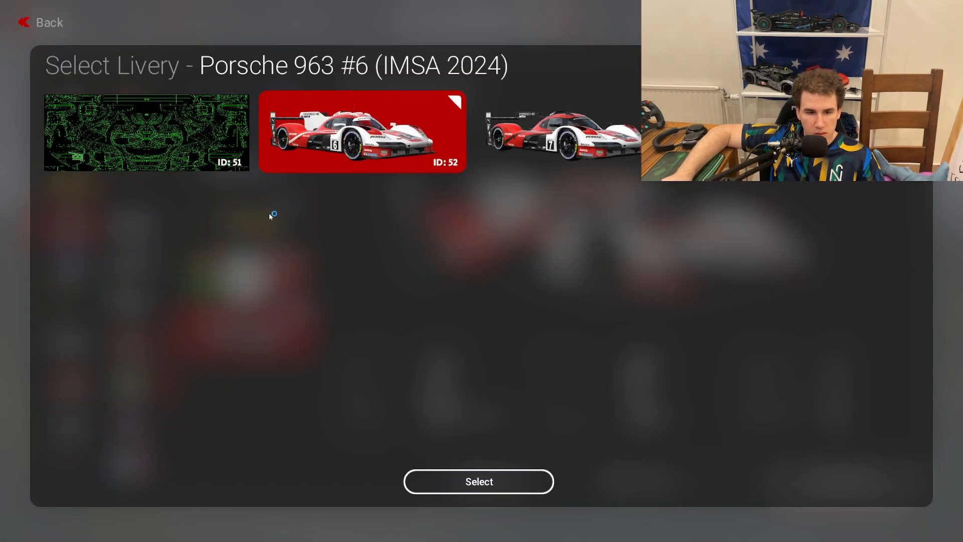
{"action": "left_click", "coordinate": [497, 492]}
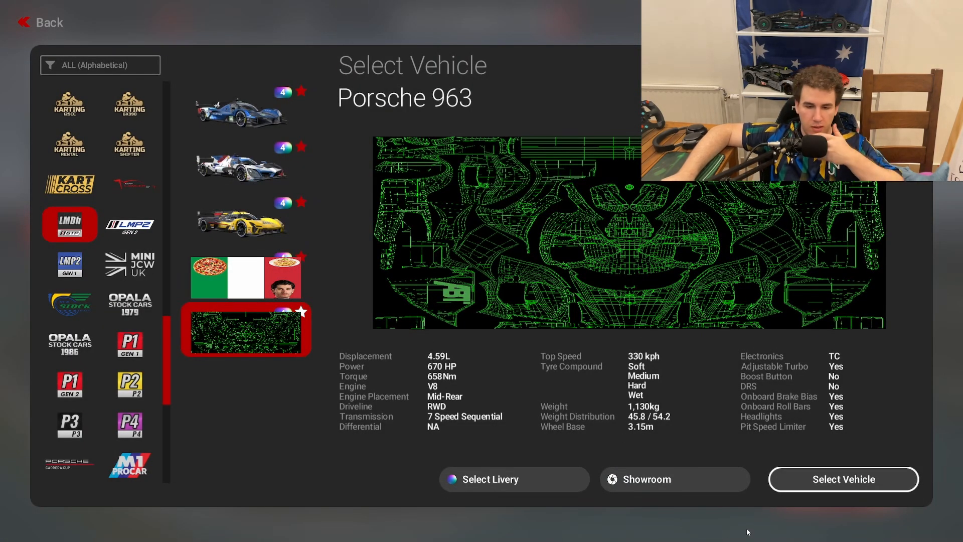
{"action": "left_click", "coordinate": [653, 480]}
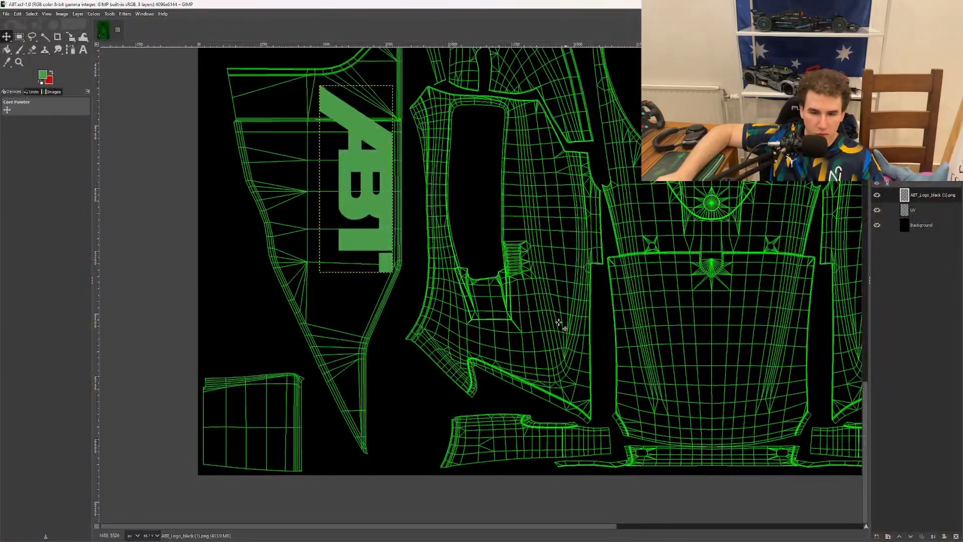
In GIMP, duplicate the ABT logo layer and flip the copy vertically
{"action": "scroll", "coordinate": [518, 312], "scroll_direction": "up", "scroll_amount": 5}
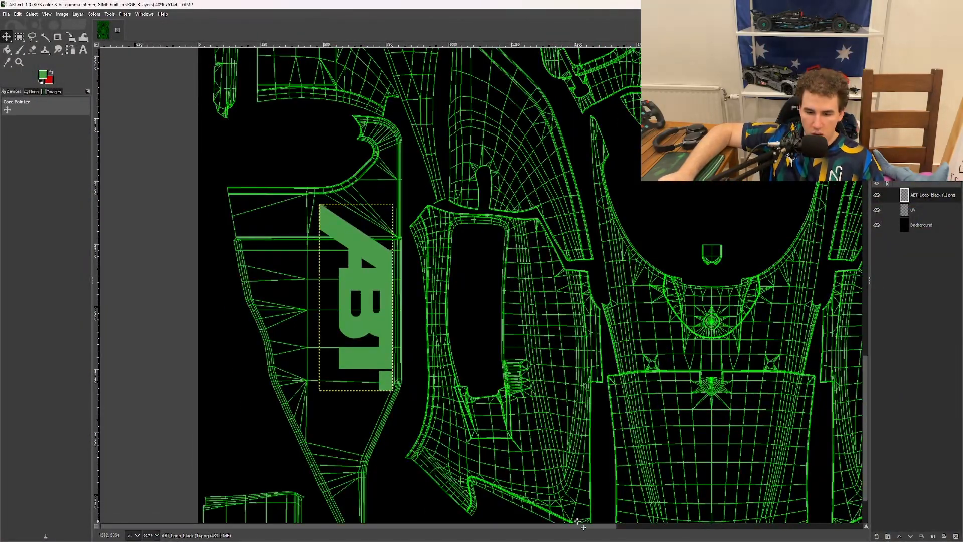
{"action": "mouse_move", "coordinate": [578, 523]}
{"action": "left_mouse_down"}
{"action": "mouse_move", "coordinate": [809, 517]}
{"action": "mouse_move", "coordinate": [583, 522]}
{"action": "left_mouse_up"}
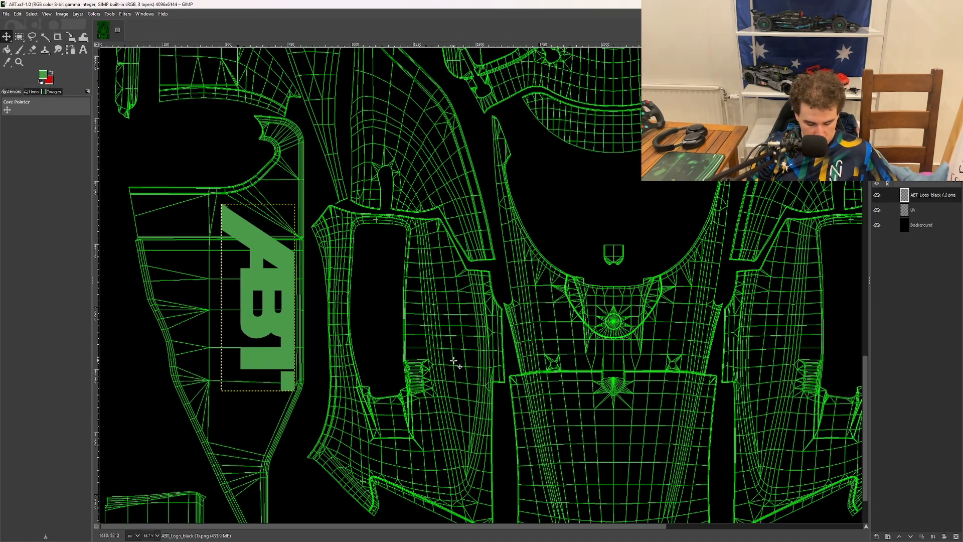
{"action": "key", "text": "ctrl+shift+d"}
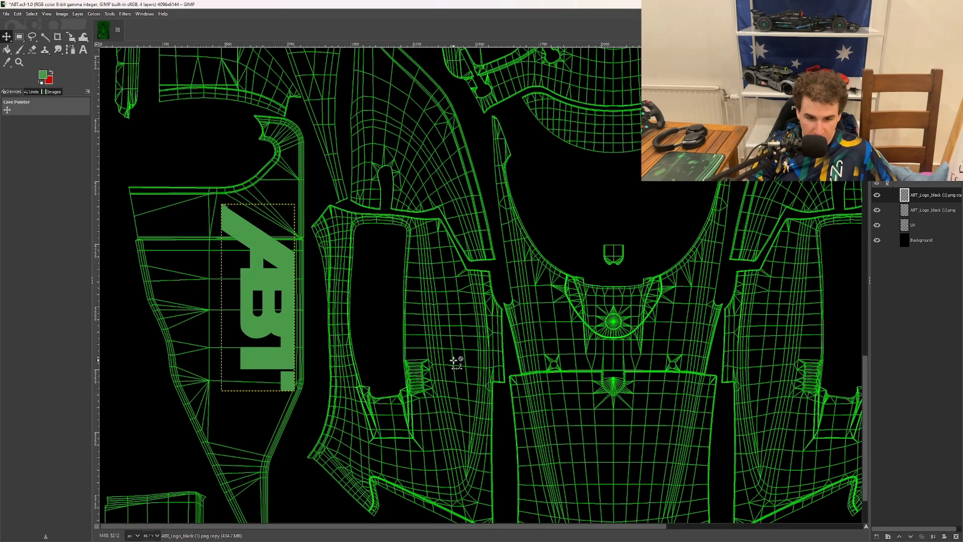
{"action": "right_click", "coordinate": [245, 305]}
{"action": "mouse_move", "coordinate": [279, 368]}
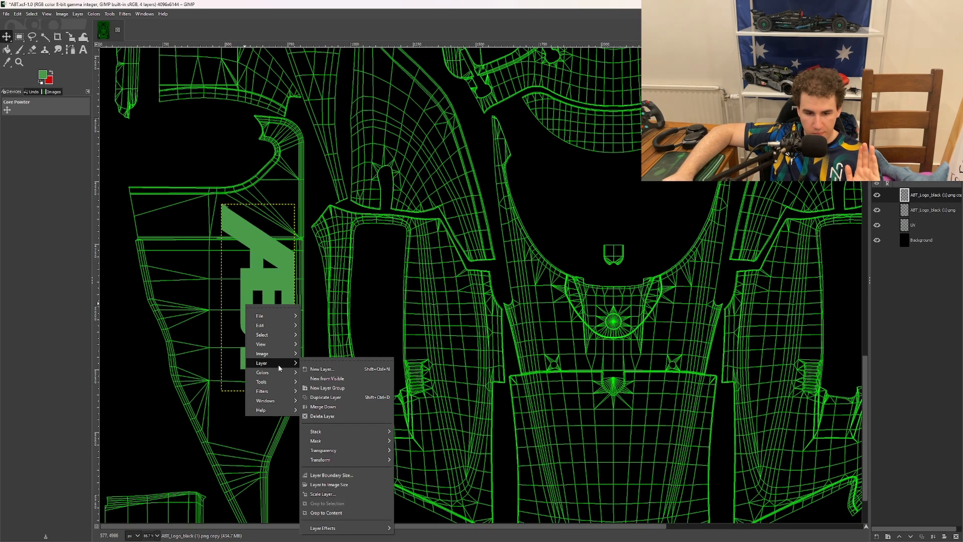
{"action": "mouse_move", "coordinate": [366, 461]}
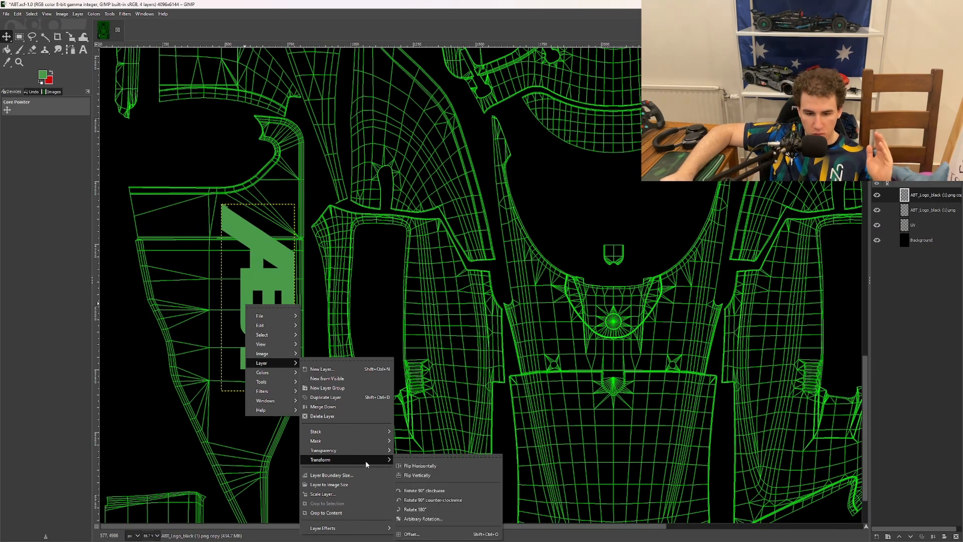
{"action": "left_click", "coordinate": [419, 476]}
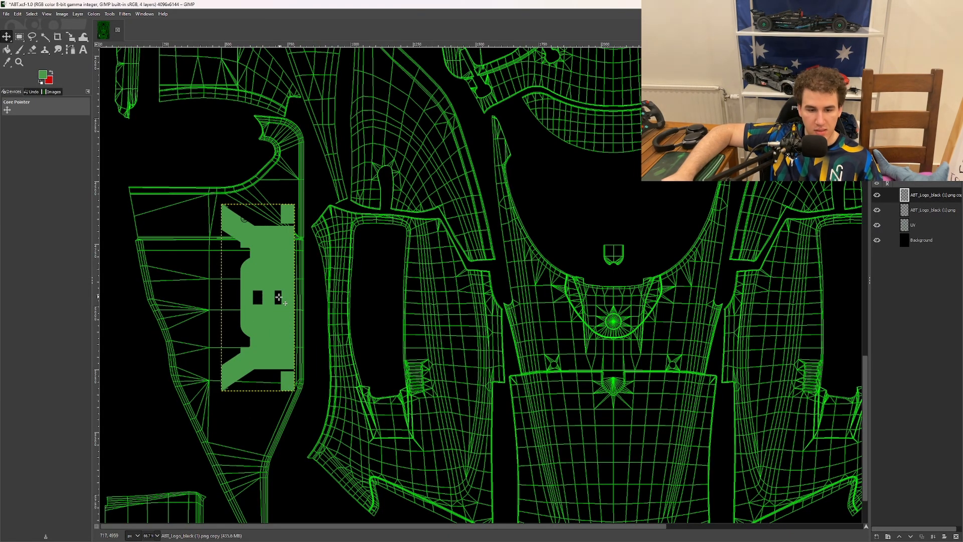
Expand the flipped ABT logo copy's layer to the image size and flip it horizontally onto the opposite side panel
{"action": "right_click", "coordinate": [260, 304]}
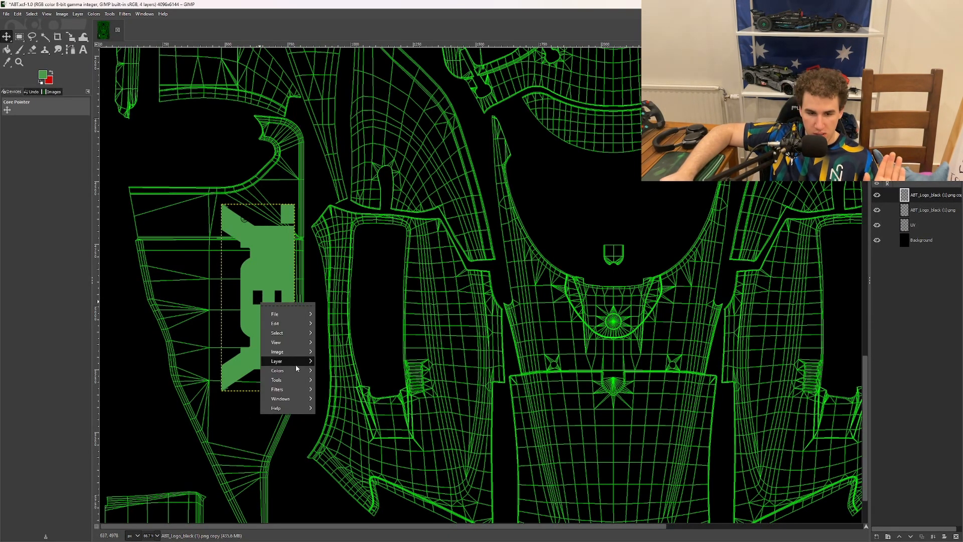
{"action": "mouse_move", "coordinate": [296, 365]}
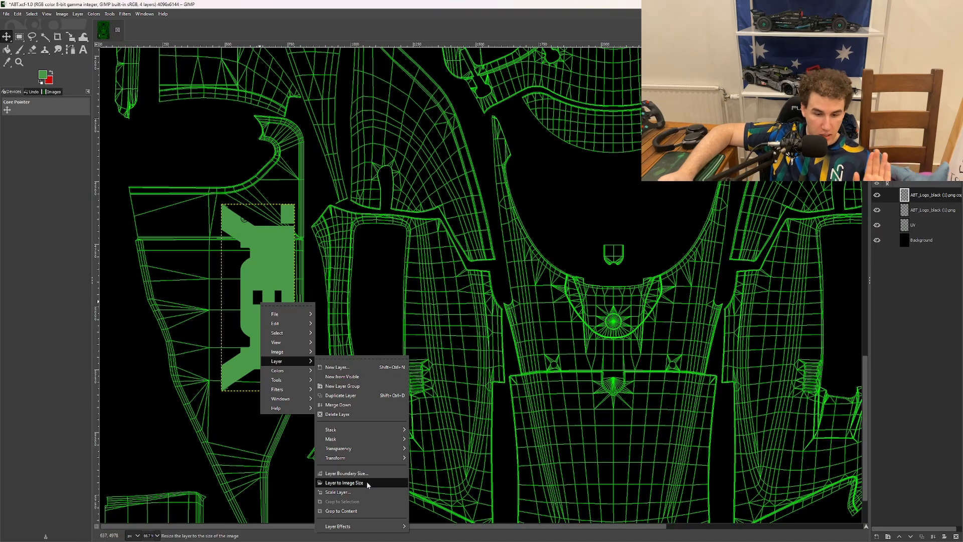
{"action": "left_click", "coordinate": [367, 484]}
{"action": "right_click", "coordinate": [270, 282]}
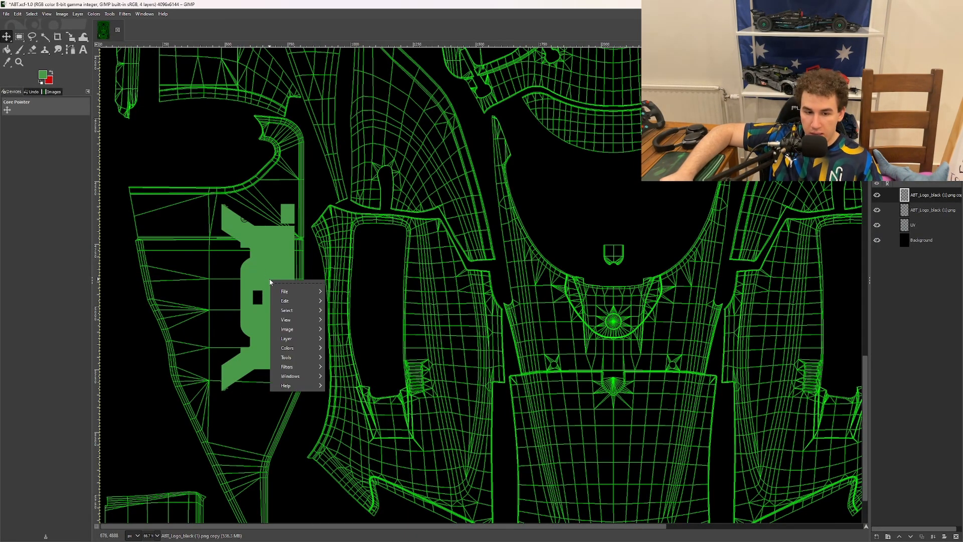
{"action": "mouse_move", "coordinate": [299, 339]}
{"action": "mouse_move", "coordinate": [364, 436]}
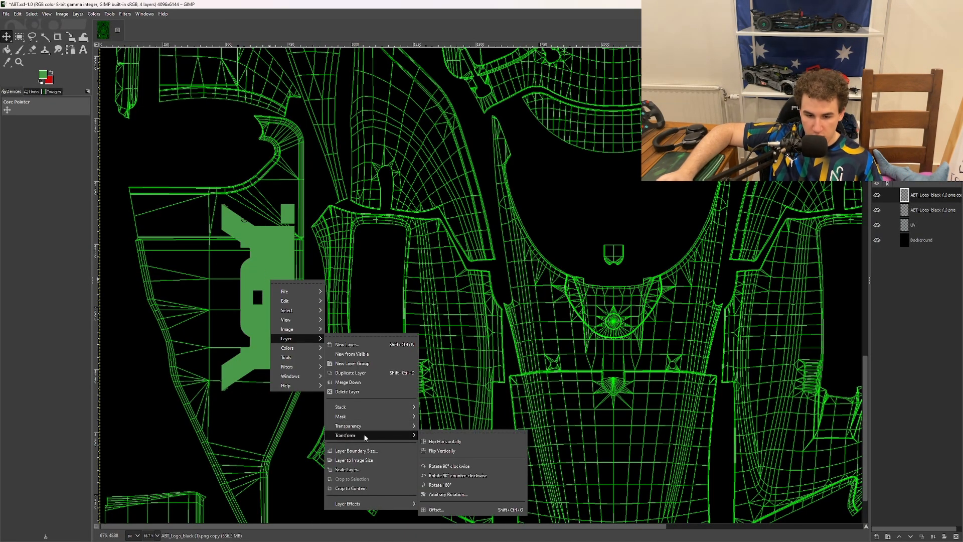
{"action": "left_click", "coordinate": [425, 440]}
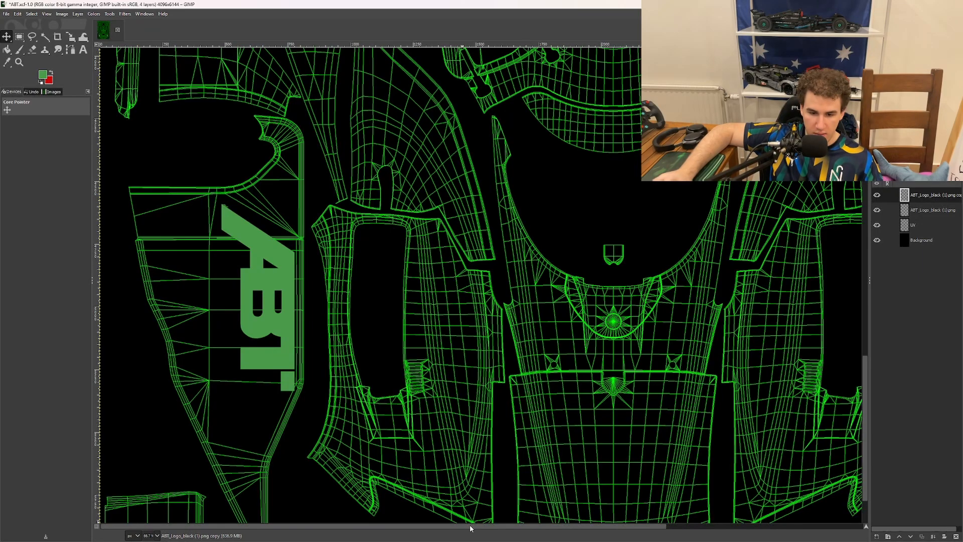
{"action": "left_click_drag", "start_coordinate": [471, 527], "coordinate": [840, 539]}
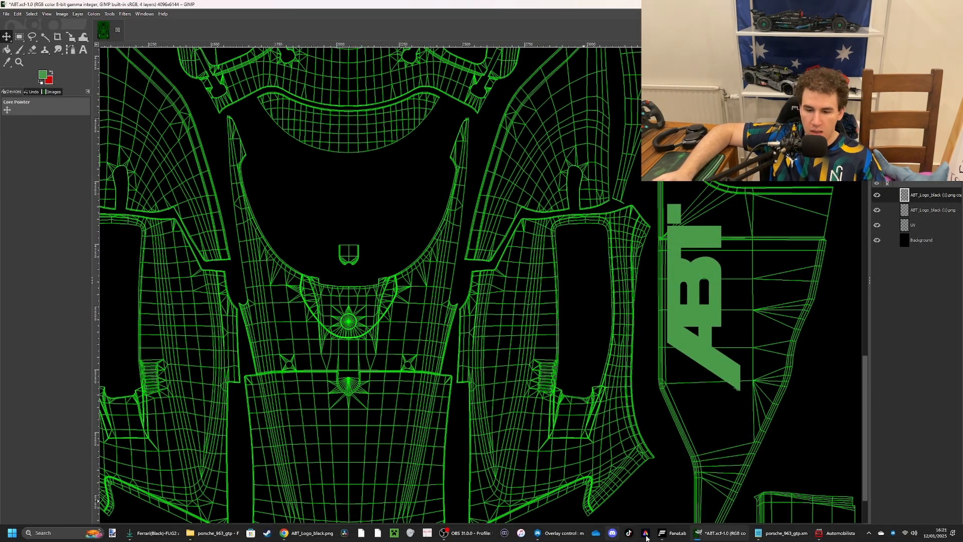
Switch to Automobilista 2, leave the showroom and apply the white and red Porsche 963 #6 livery
{"action": "left_click", "coordinate": [840, 533]}
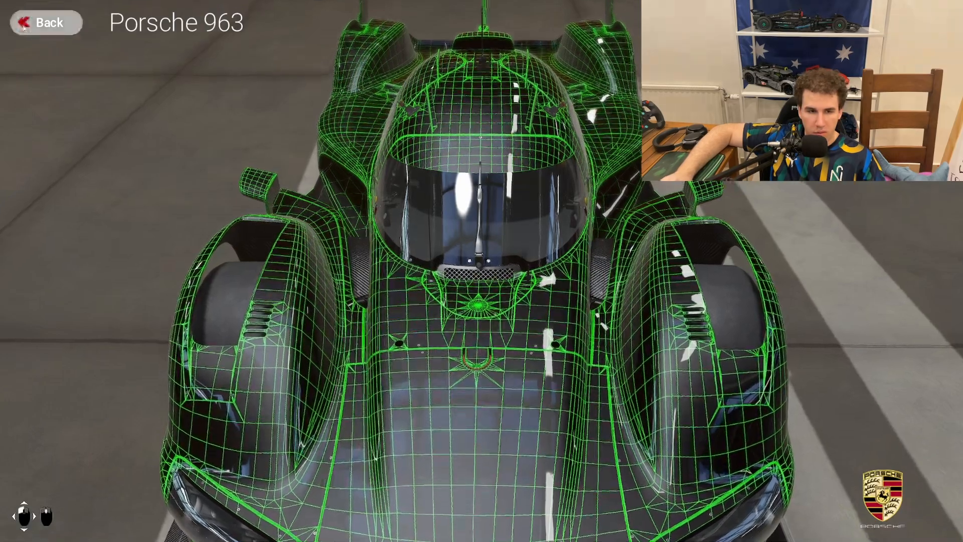
{"action": "left_click", "coordinate": [42, 22]}
{"action": "left_click", "coordinate": [491, 483]}
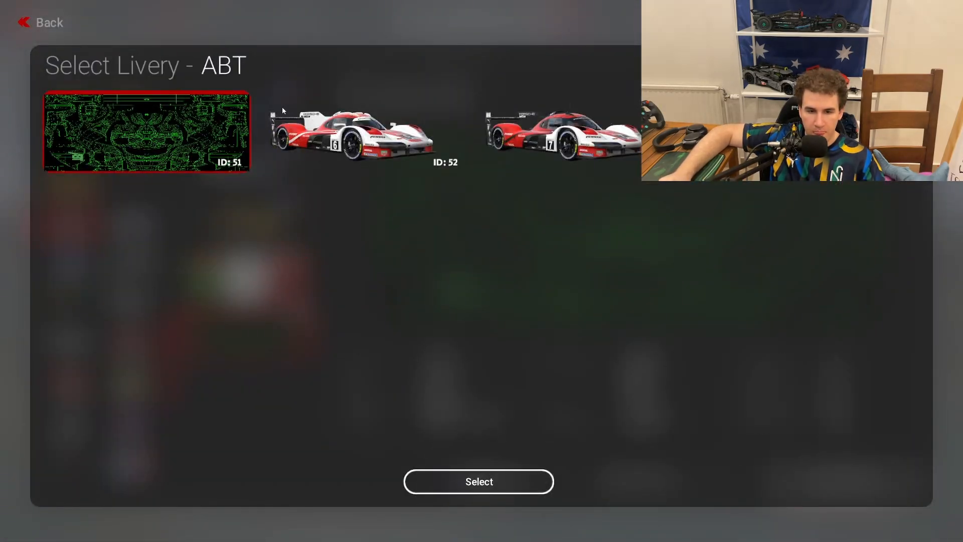
{"action": "left_click", "coordinate": [427, 155]}
{"action": "left_click", "coordinate": [518, 482]}
{"action": "left_click", "coordinate": [518, 483]}
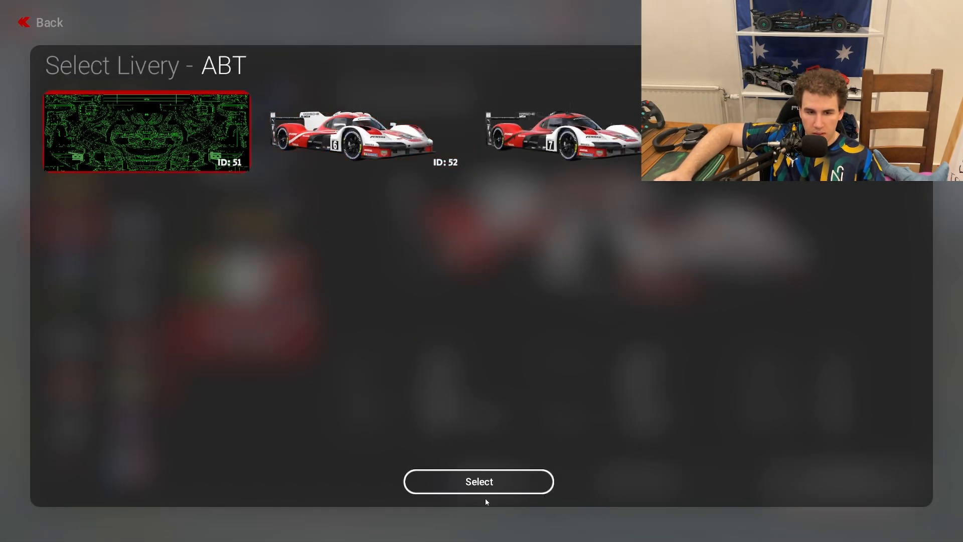
Reapply the ABT livery and inspect the Porsche 963 from the side in the showroom
{"action": "left_click", "coordinate": [485, 490]}
{"action": "left_click", "coordinate": [705, 479]}
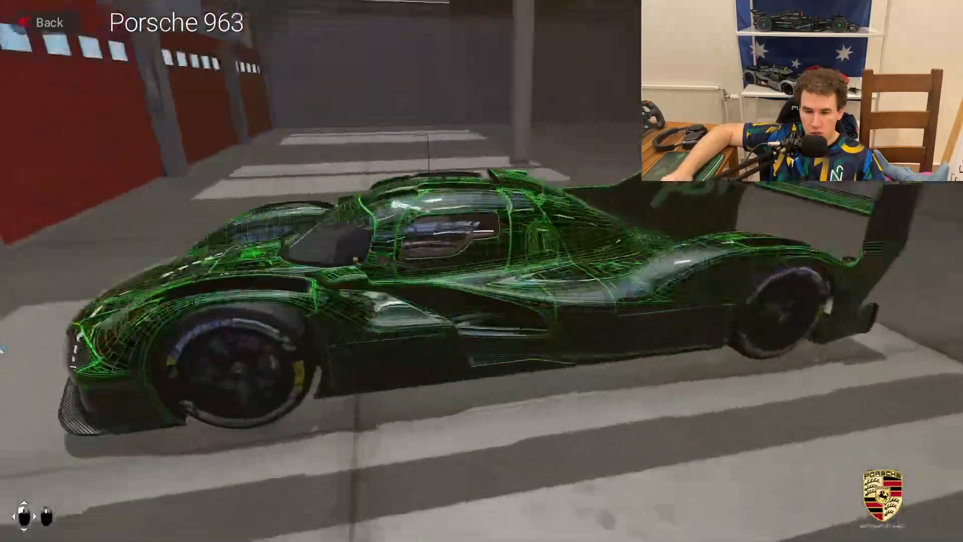
{"action": "left_click_drag", "start_coordinate": [1, 350], "coordinate": [1, 237]}
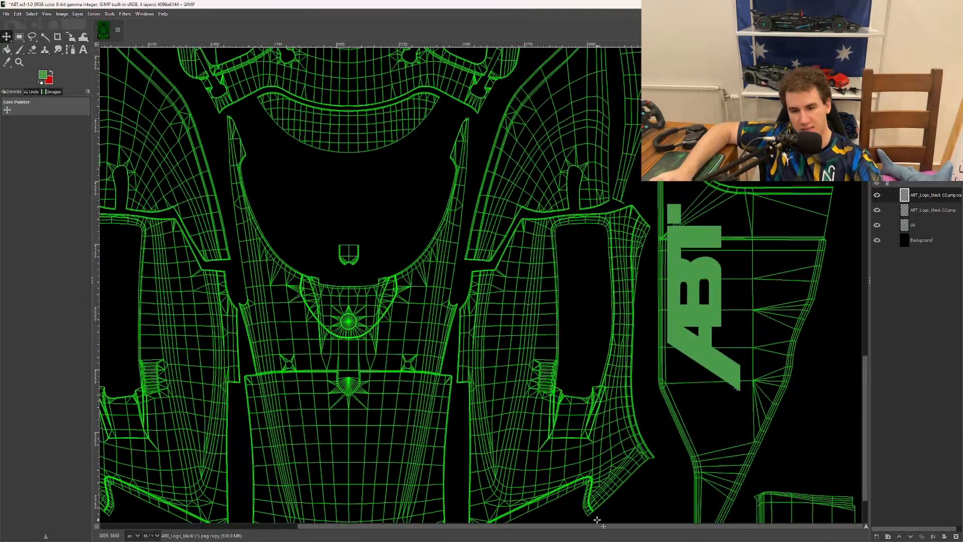
Switch back to GIMP and examine the full UV template, from the ABT logo panels to the uppermost body parts
{"action": "left_click_drag", "start_coordinate": [591, 526], "coordinate": [470, 533]}
{"action": "scroll", "coordinate": [479, 468], "scroll_direction": "down", "scroll_amount": 1, "text": "ctrl"}
{"action": "scroll", "coordinate": [485, 454], "scroll_direction": "up", "scroll_amount": 5}
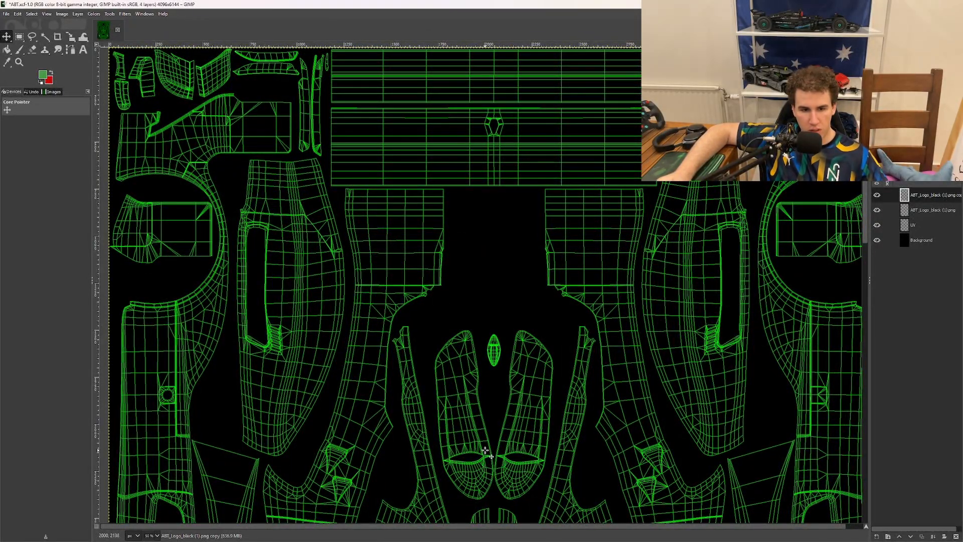
{"action": "scroll", "coordinate": [485, 450], "scroll_direction": "down", "scroll_amount": 8}
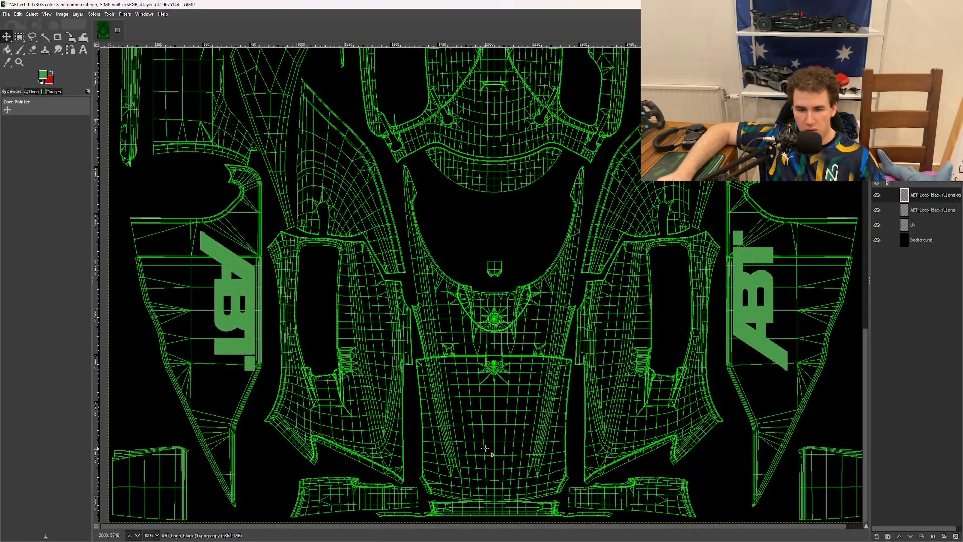
{"action": "scroll", "coordinate": [519, 389], "scroll_direction": "up", "scroll_amount": 10}
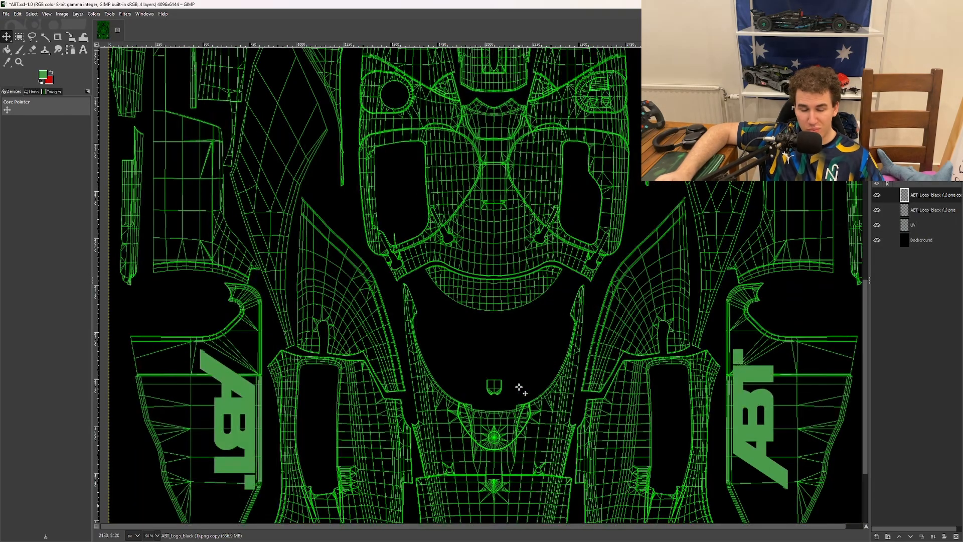
{"action": "scroll", "coordinate": [519, 387], "scroll_direction": "down", "scroll_amount": 10}
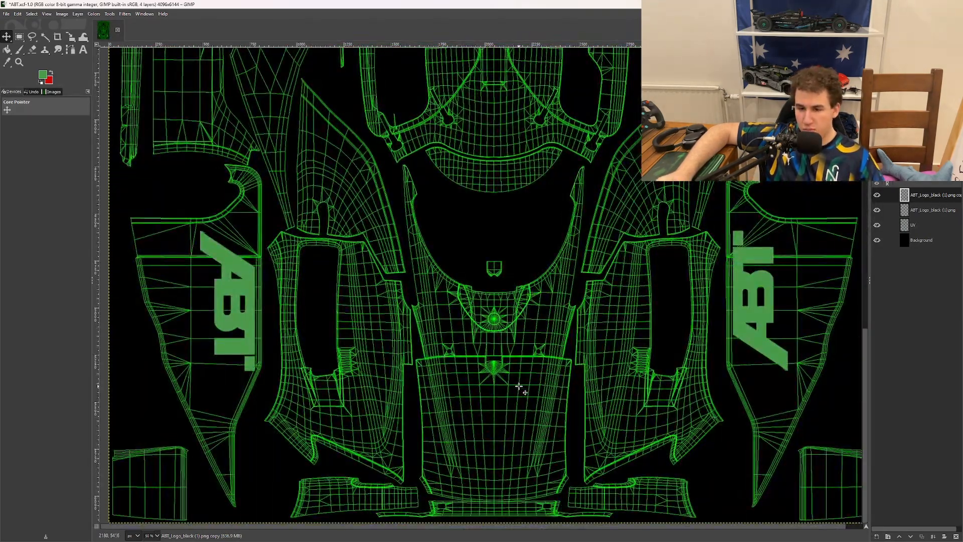
{"action": "scroll", "coordinate": [519, 386], "scroll_direction": "up", "scroll_amount": 10}
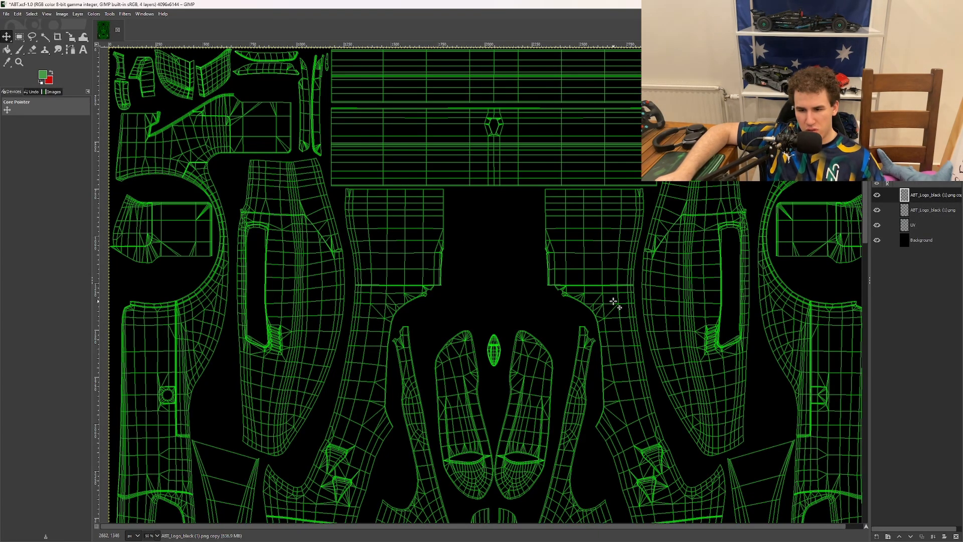
{"action": "scroll", "coordinate": [440, 290], "scroll_direction": "down", "scroll_amount": 8}
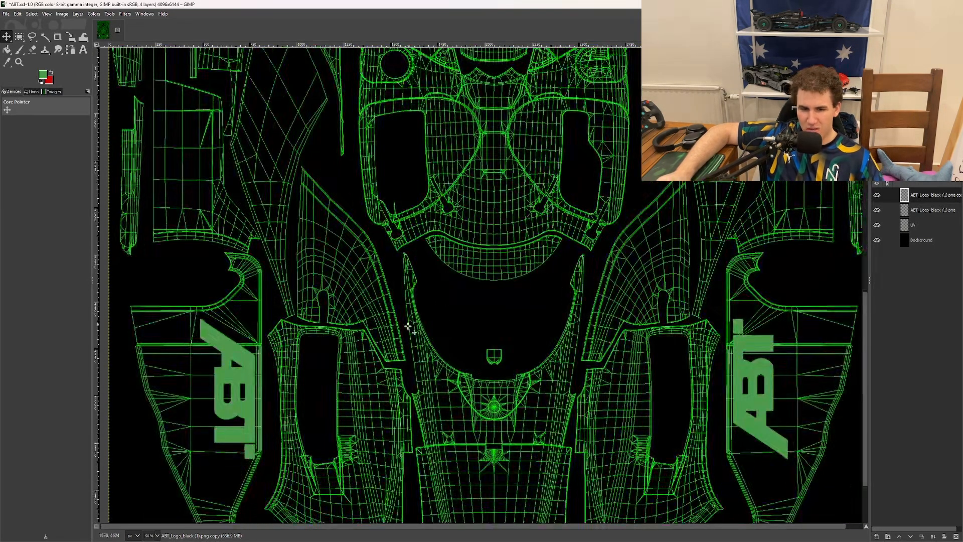
{"action": "scroll", "coordinate": [408, 322], "scroll_direction": "up", "scroll_amount": 8}
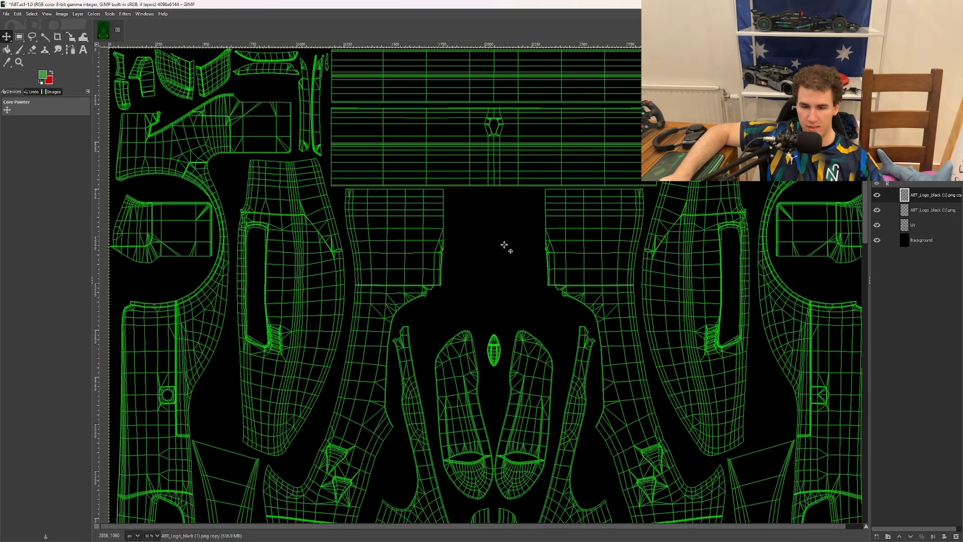
{"action": "scroll", "coordinate": [470, 305], "scroll_direction": "down", "scroll_amount": 10}
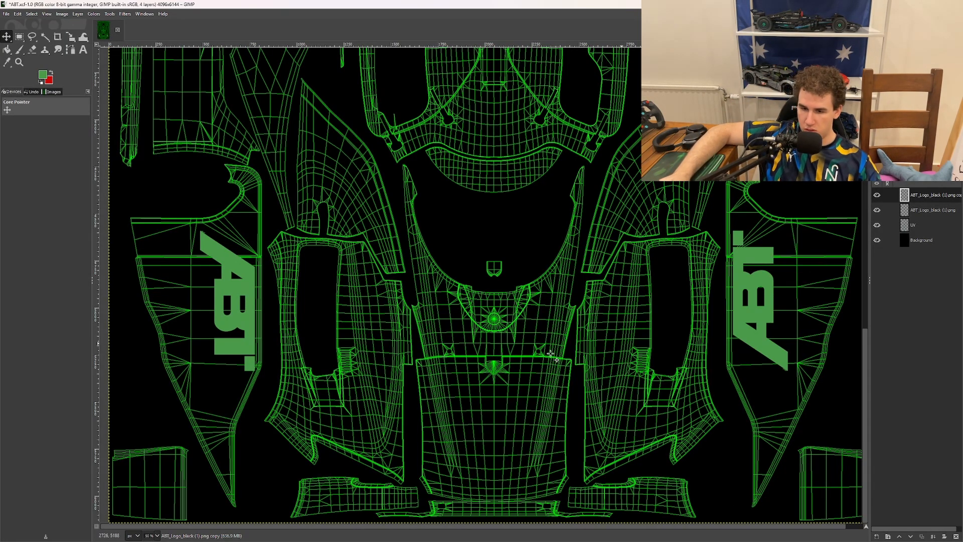
{"action": "scroll", "coordinate": [551, 353], "scroll_direction": "up", "scroll_amount": 10}
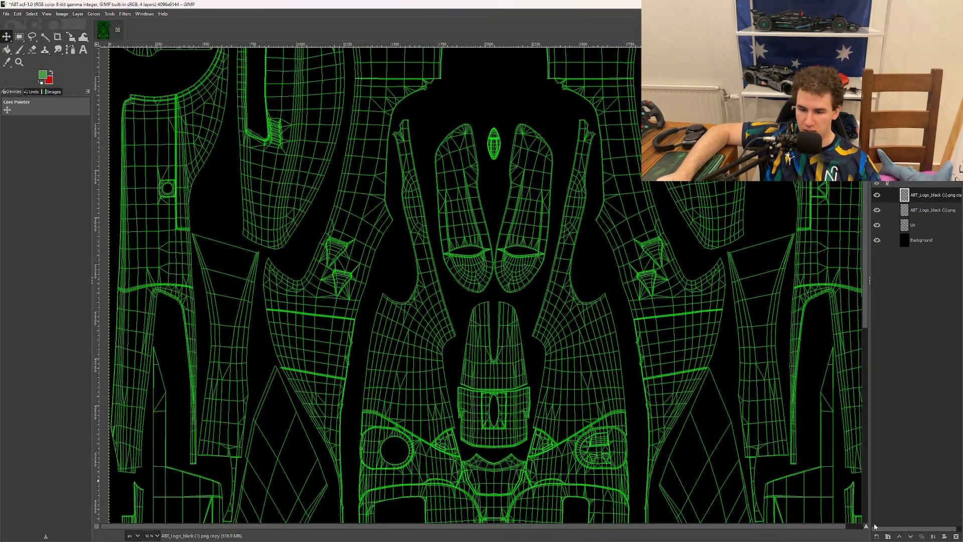
{"action": "scroll", "coordinate": [443, 360], "scroll_direction": "up", "scroll_amount": 5}
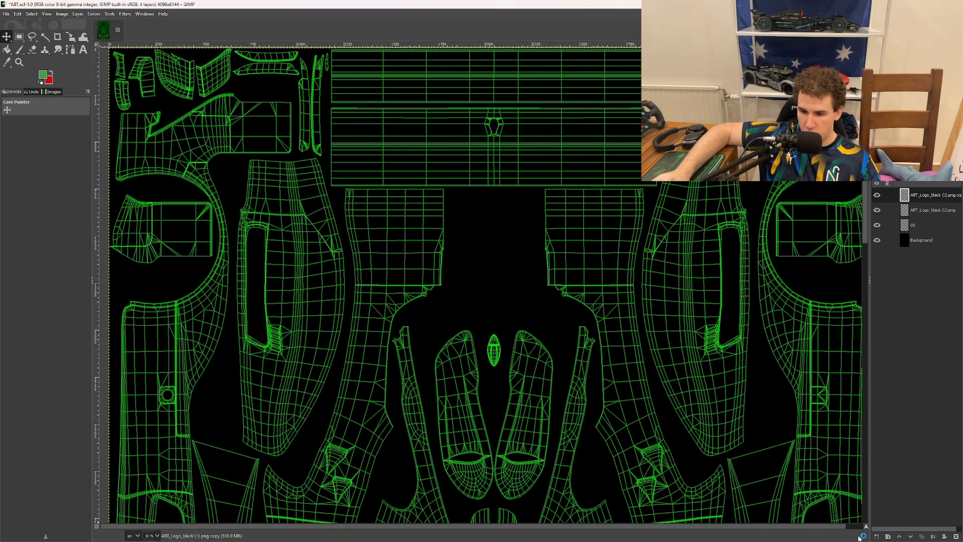
Create a new transparent layer named test above the ABT logo layers
{"action": "left_click", "coordinate": [877, 535]}
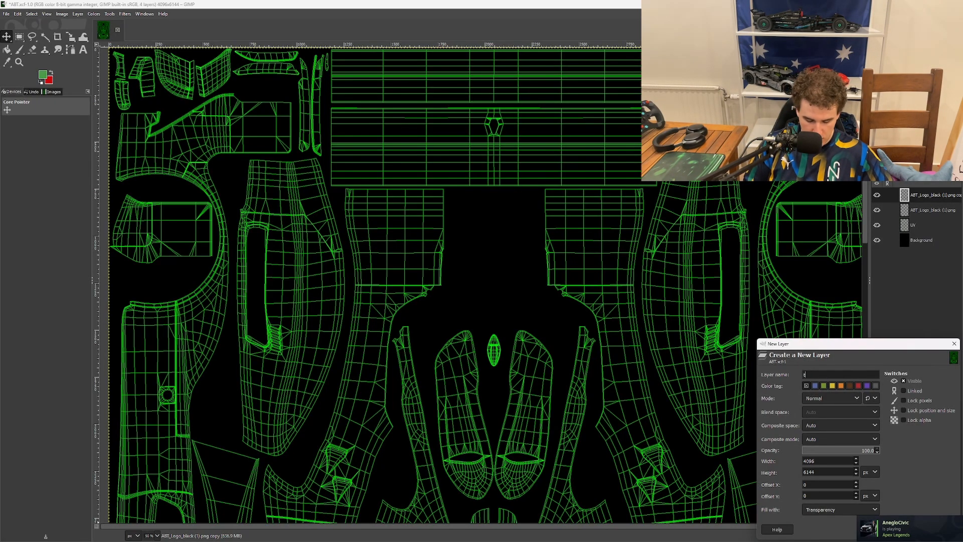
{"action": "key", "text": "Return"}
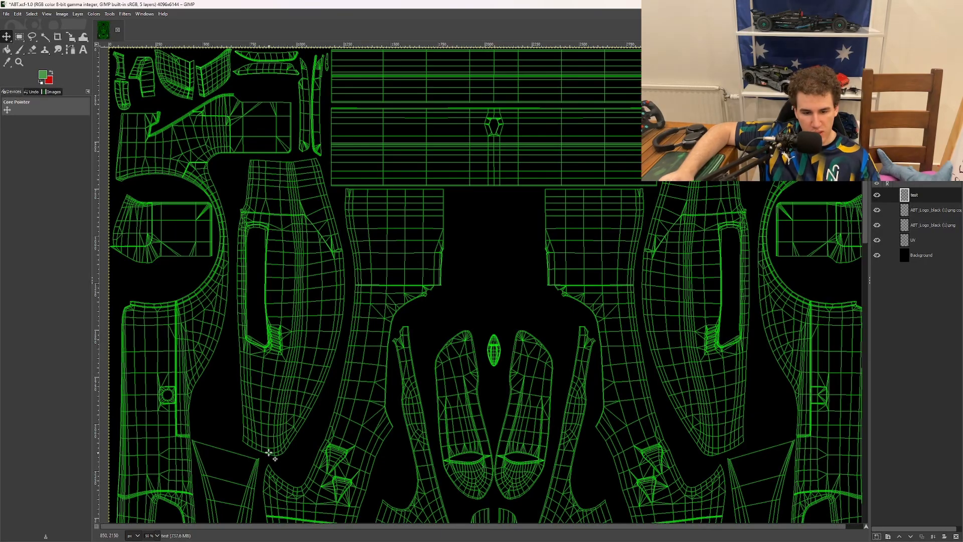
{"action": "left_click", "coordinate": [19, 37]}
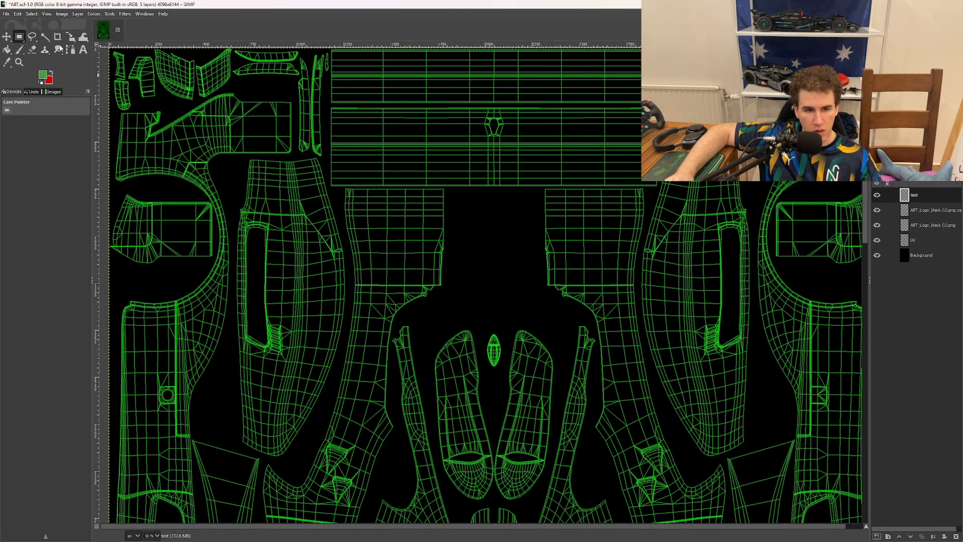
{"action": "left_click_drag", "start_coordinate": [231, 157], "coordinate": [356, 469]}
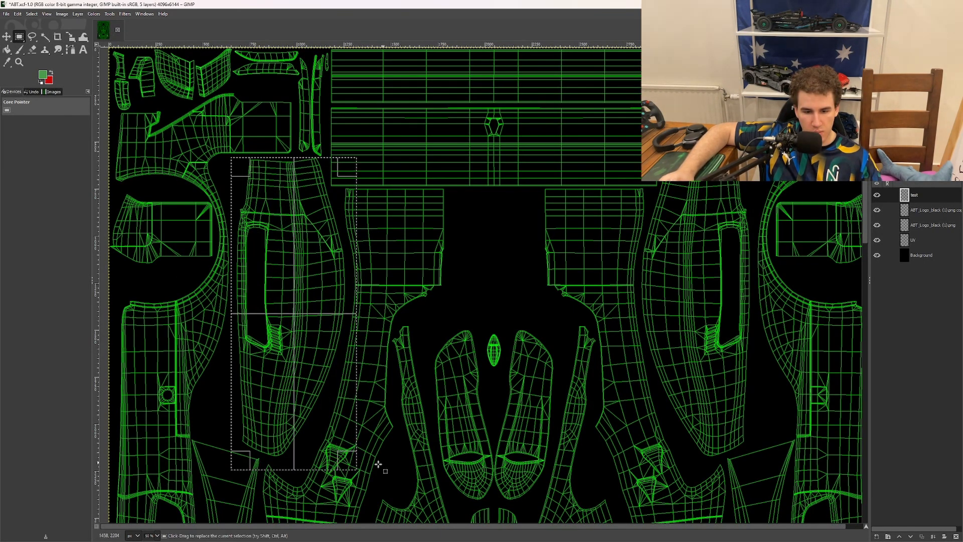
{"action": "left_click", "coordinate": [365, 211]}
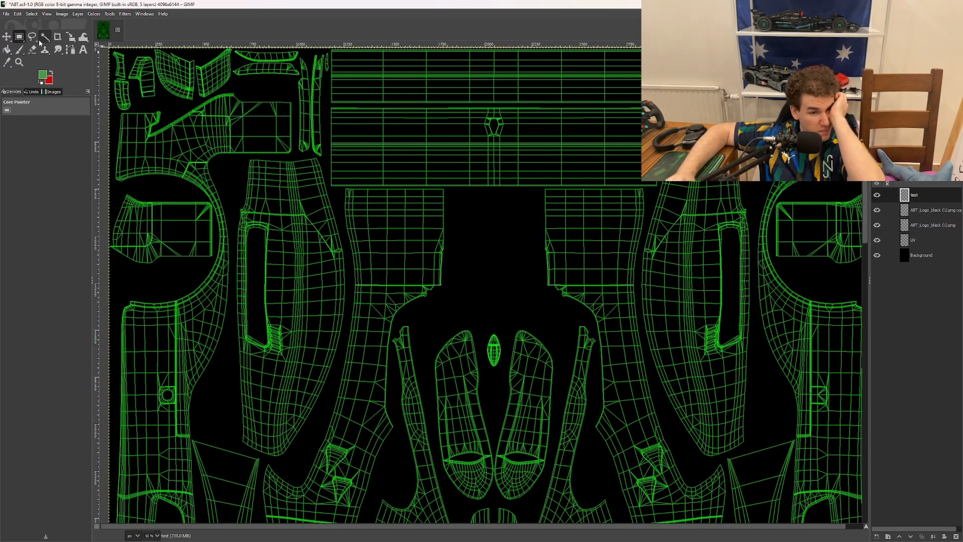
Start a path with the Paths tool, placing two anchors just above the upper edge of the left-hand louvred fender panel
{"action": "left_click", "coordinate": [71, 51]}
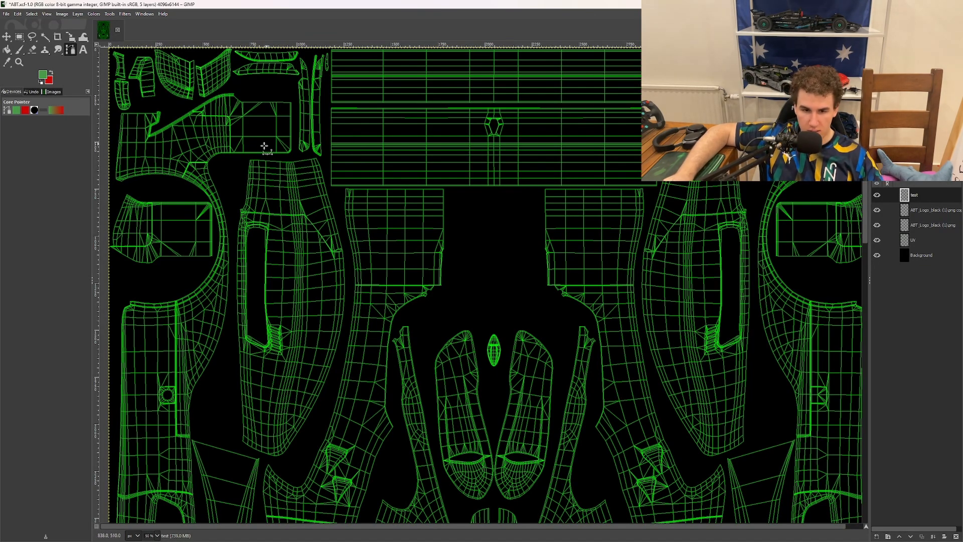
{"action": "scroll", "coordinate": [345, 195], "scroll_direction": "up", "scroll_amount": 4}
{"action": "scroll", "coordinate": [319, 179], "scroll_direction": "up", "scroll_amount": 1}
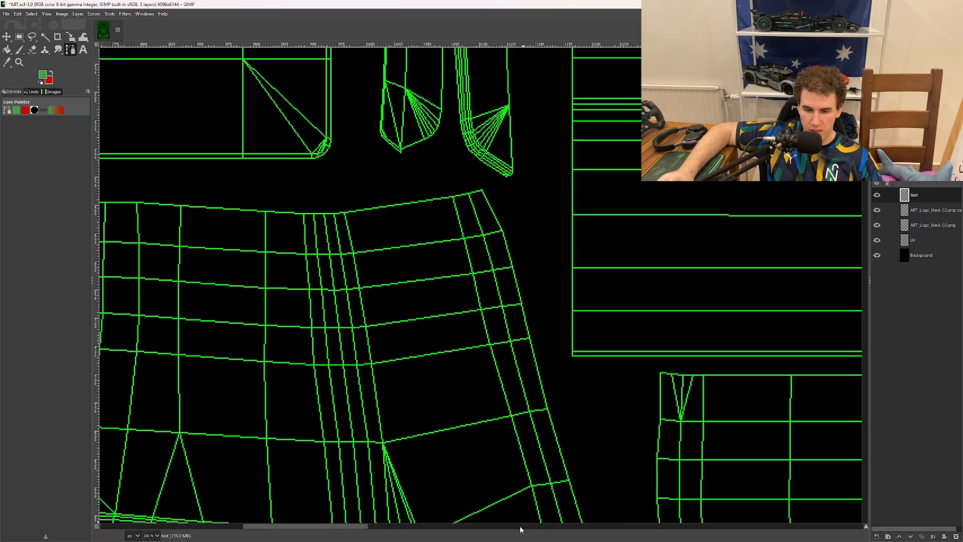
{"action": "left_click_drag", "start_coordinate": [366, 524], "coordinate": [333, 525]}
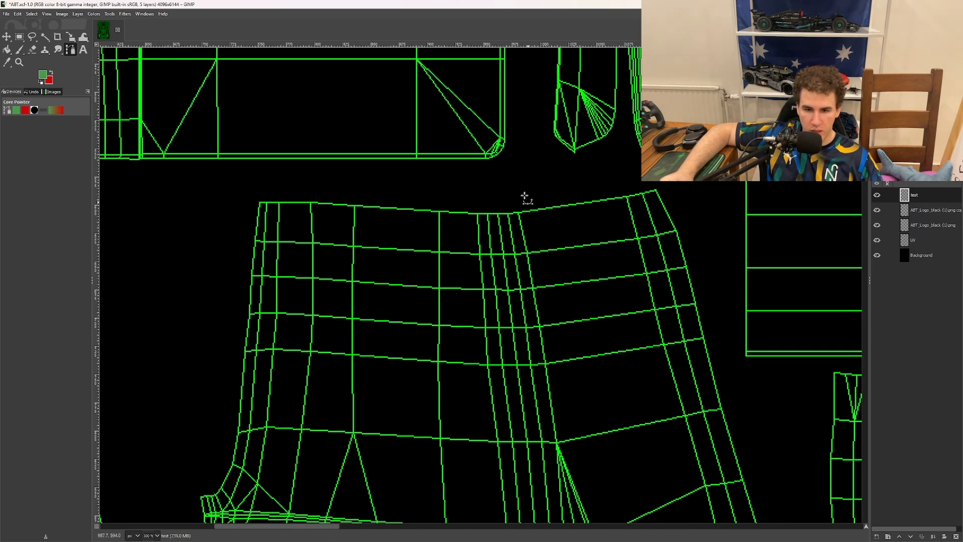
{"action": "left_click", "coordinate": [488, 175]}
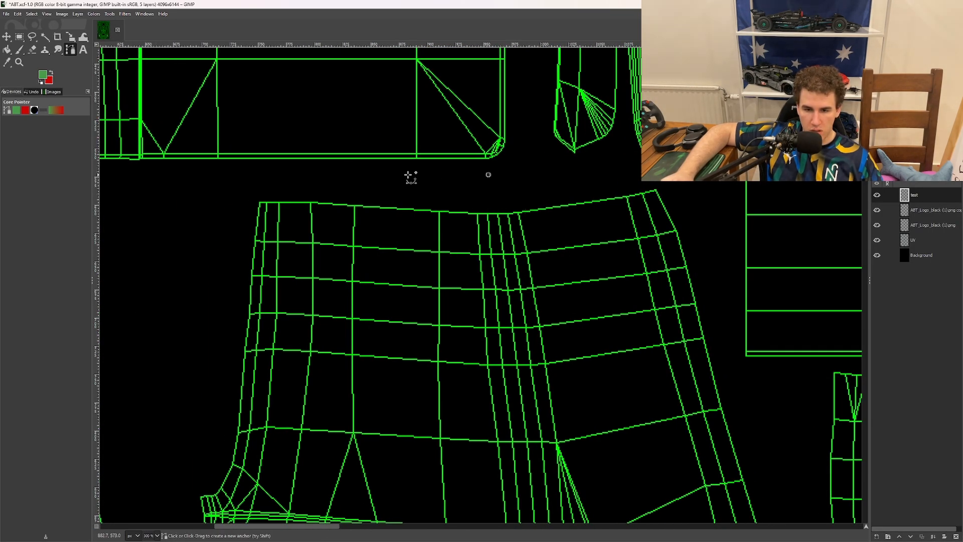
{"action": "left_click", "coordinate": [228, 175]}
Continue the path with three anchors down the outer side of the louvred fender panel, just outside its edge
{"action": "scroll", "coordinate": [208, 221], "scroll_direction": "down", "scroll_amount": 5}
{"action": "left_click", "coordinate": [154, 276]}
{"action": "scroll", "coordinate": [157, 301], "scroll_direction": "down", "scroll_amount": 2}
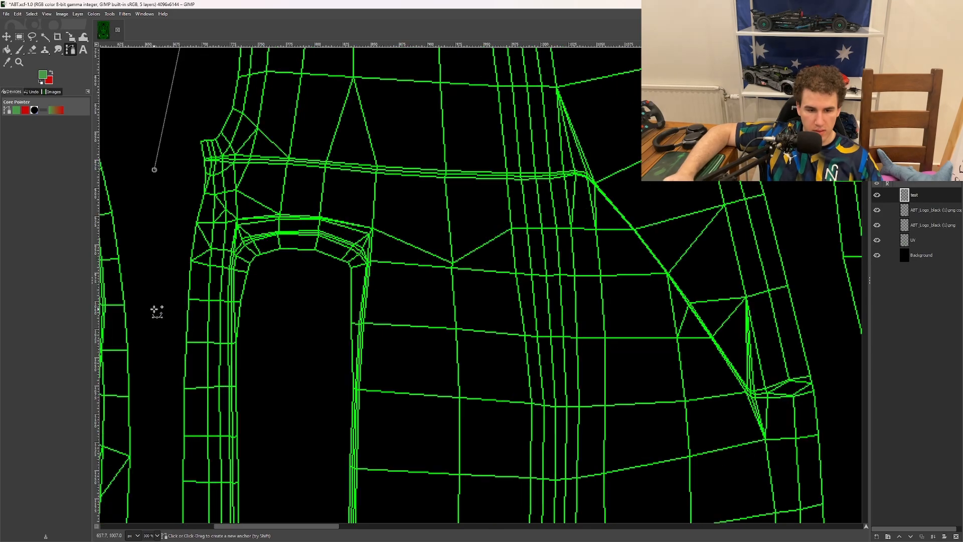
{"action": "scroll", "coordinate": [155, 320], "scroll_direction": "down", "scroll_amount": 2}
{"action": "left_click", "coordinate": [154, 350]}
{"action": "scroll", "coordinate": [154, 349], "scroll_direction": "down", "scroll_amount": 6}
{"action": "left_click", "coordinate": [154, 347]}
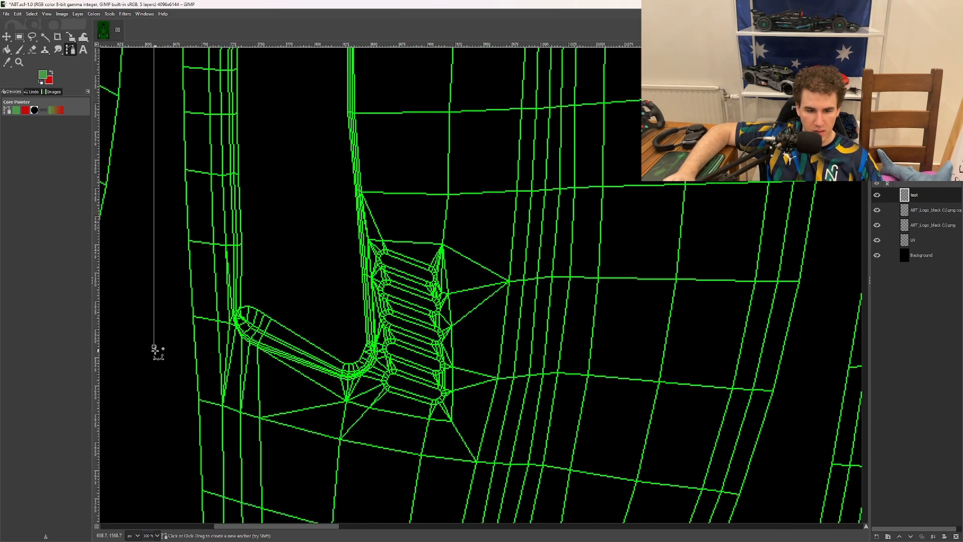
Add a curved anchor beside the louvred fender panel's lower outer corner and bend the path segment above it towards the panel
{"action": "scroll", "coordinate": [157, 354], "scroll_direction": "down", "scroll_amount": 6}
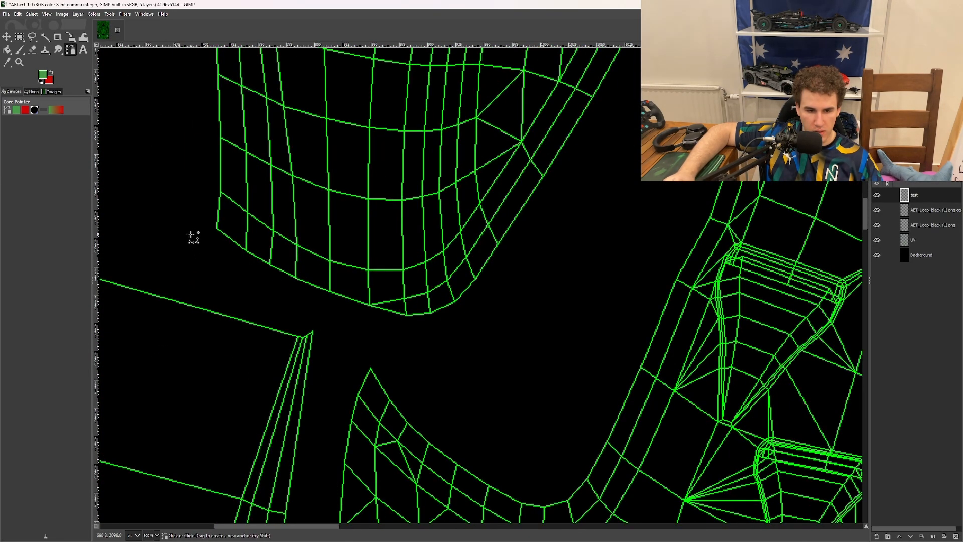
{"action": "left_click_drag", "start_coordinate": [177, 244], "coordinate": [312, 312]}
{"action": "scroll", "coordinate": [230, 294], "scroll_direction": "up", "scroll_amount": 5}
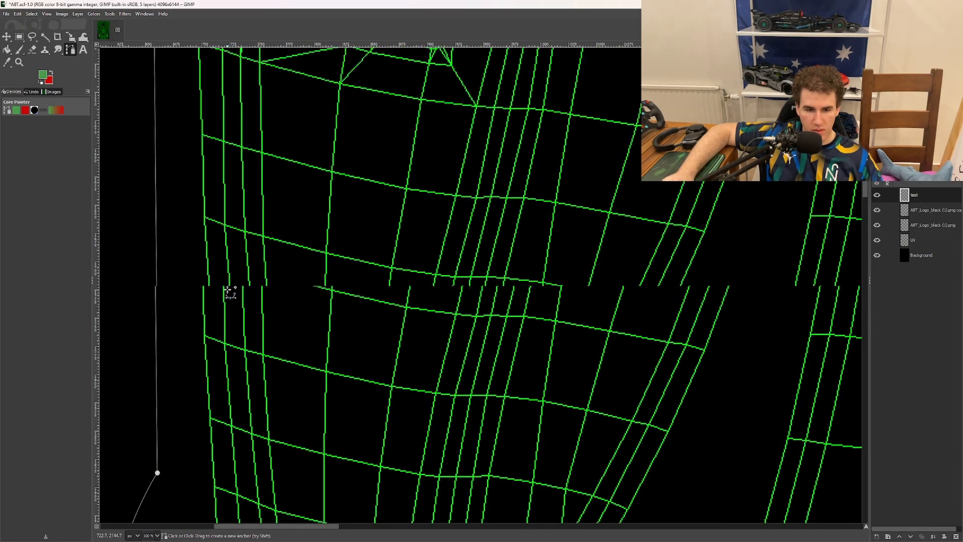
{"action": "scroll", "coordinate": [230, 295], "scroll_direction": "down", "scroll_amount": 5}
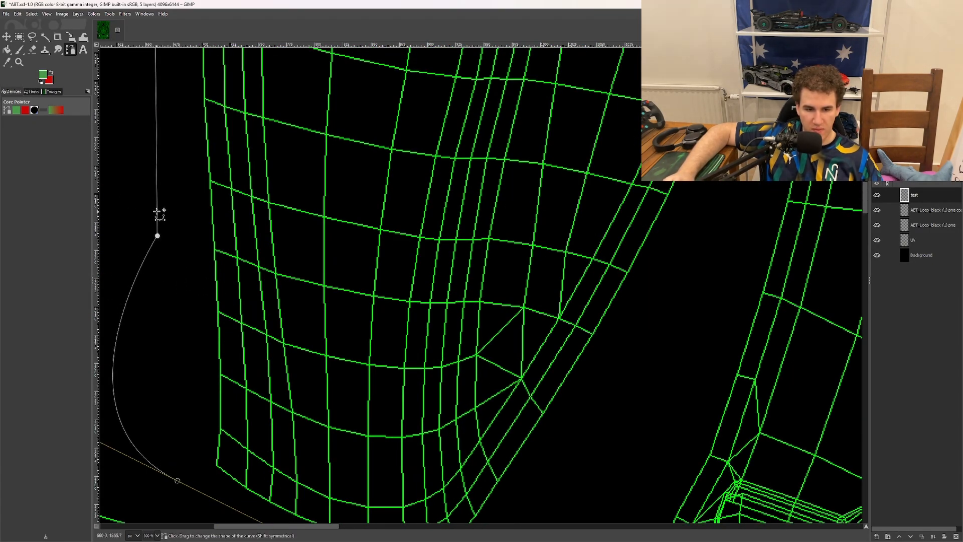
{"action": "left_click_drag", "start_coordinate": [157, 213], "coordinate": [189, 216]}
{"action": "scroll", "coordinate": [189, 235], "scroll_direction": "up", "scroll_amount": 10}
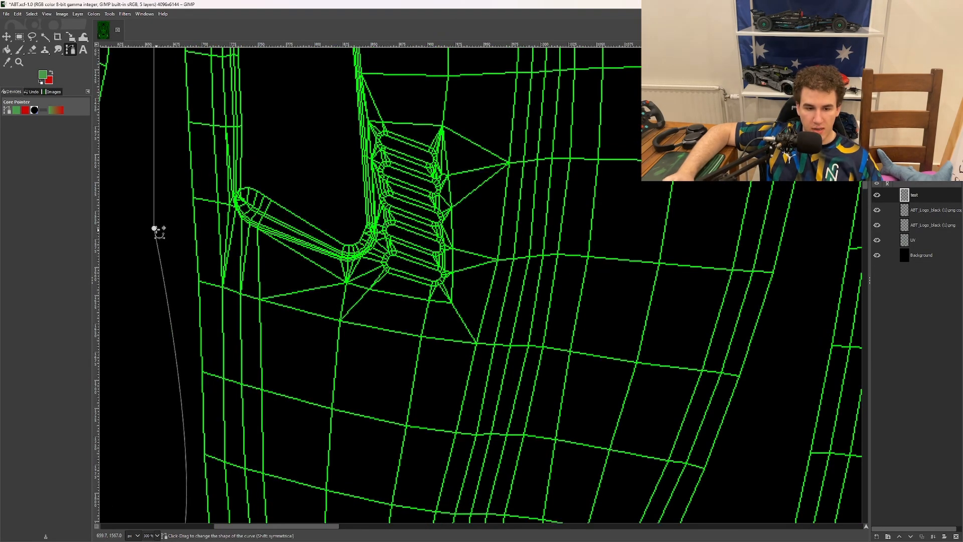
Bend the path segment along the upper part of the fender panel's outer side slightly outward
{"action": "scroll", "coordinate": [195, 284], "scroll_direction": "up", "scroll_amount": 5}
{"action": "scroll", "coordinate": [167, 270], "scroll_direction": "down", "scroll_amount": 3}
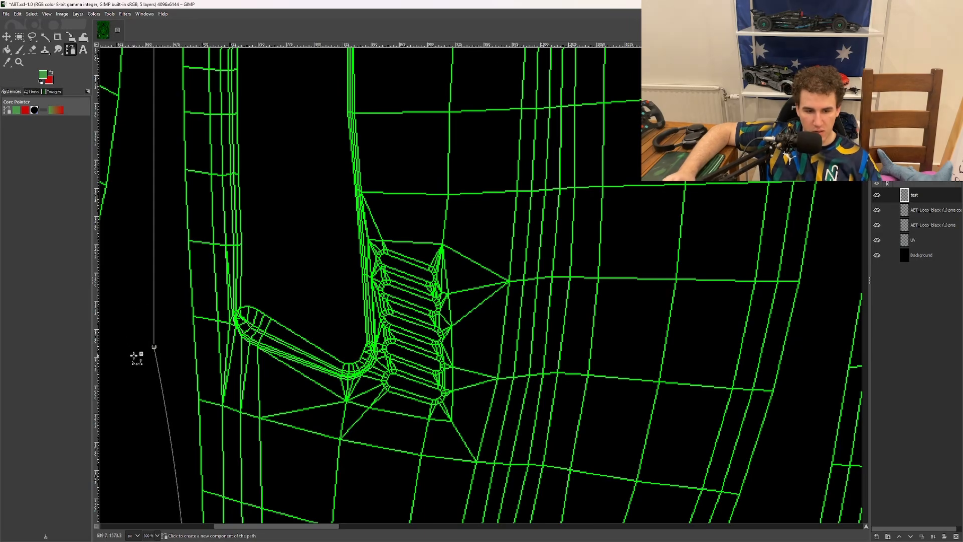
{"action": "left_click_drag", "start_coordinate": [154, 347], "coordinate": [151, 434]}
{"action": "scroll", "coordinate": [194, 257], "scroll_direction": "up", "scroll_amount": 5}
{"action": "scroll", "coordinate": [167, 253], "scroll_direction": "down", "scroll_amount": 2}
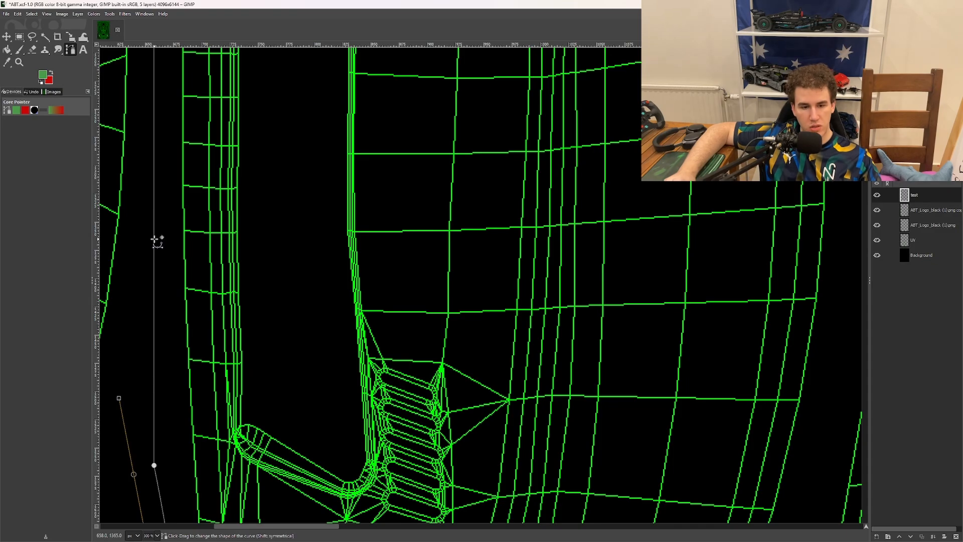
{"action": "mouse_move", "coordinate": [154, 239]}
{"action": "left_mouse_down"}
{"action": "mouse_move", "coordinate": [161, 241]}
{"action": "mouse_move", "coordinate": [142, 237]}
{"action": "left_mouse_up"}
{"action": "scroll", "coordinate": [146, 233], "scroll_direction": "up", "scroll_amount": 5}
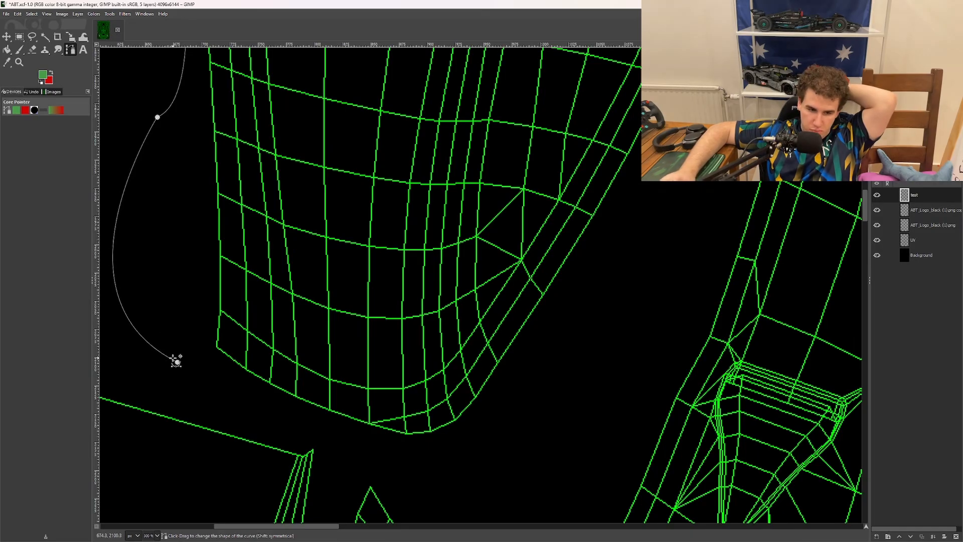
{"action": "scroll", "coordinate": [203, 250], "scroll_direction": "down", "scroll_amount": 10}
{"action": "scroll", "coordinate": [155, 249], "scroll_direction": "up", "scroll_amount": 2}
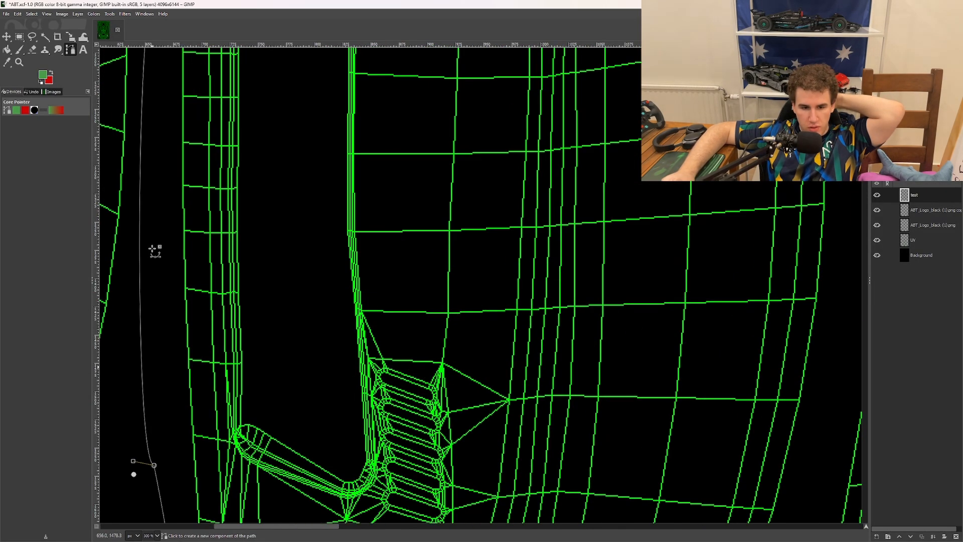
{"action": "scroll", "coordinate": [153, 249], "scroll_direction": "down", "scroll_amount": 8}
{"action": "left_click_drag", "start_coordinate": [137, 321], "coordinate": [140, 208]}
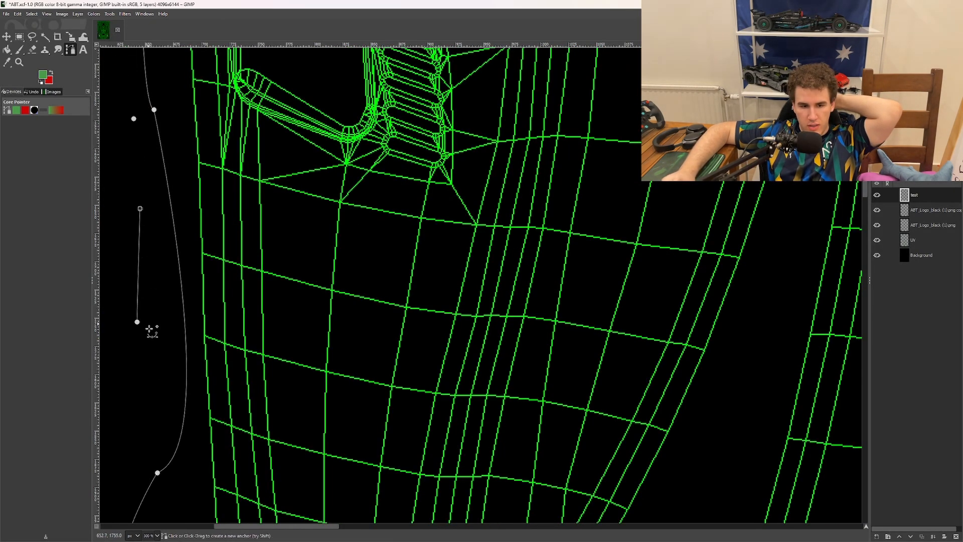
{"action": "left_click", "coordinate": [157, 342]}
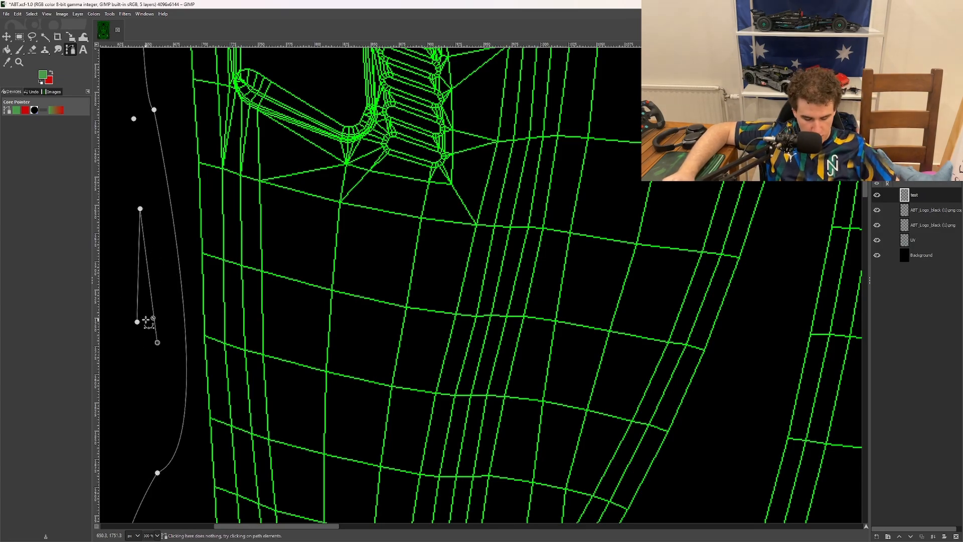
{"action": "key", "text": "ctrl+z"}
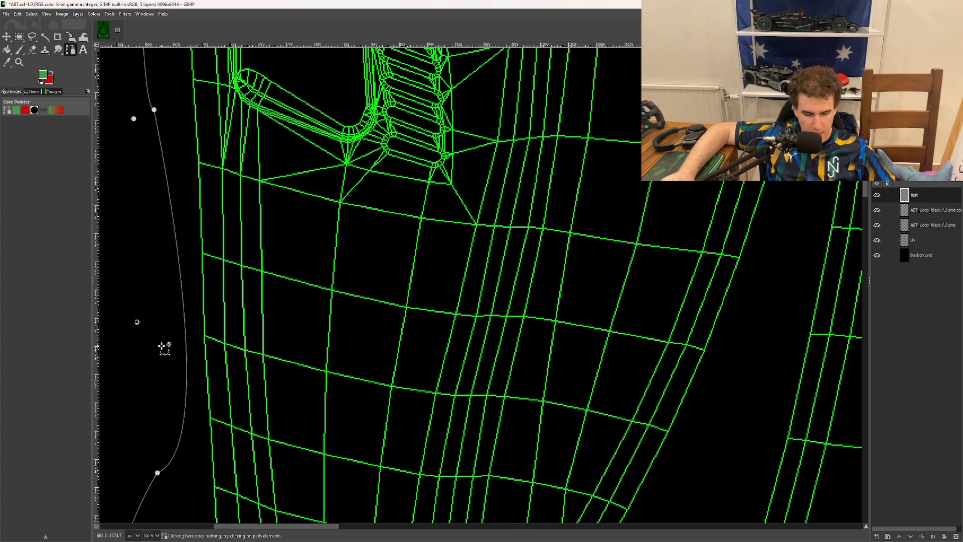
{"action": "key", "text": "ctrl+z"}
Continue the path from the lower corner anchor beneath the fender panel and up along its opposite side, just outside the edge
{"action": "scroll", "coordinate": [192, 229], "scroll_direction": "down", "scroll_amount": 10}
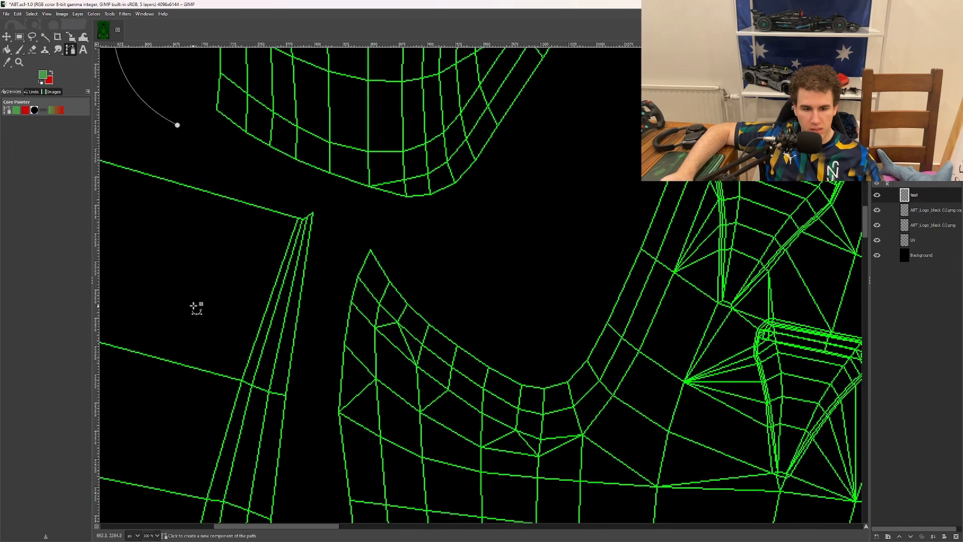
{"action": "left_click", "coordinate": [178, 124]}
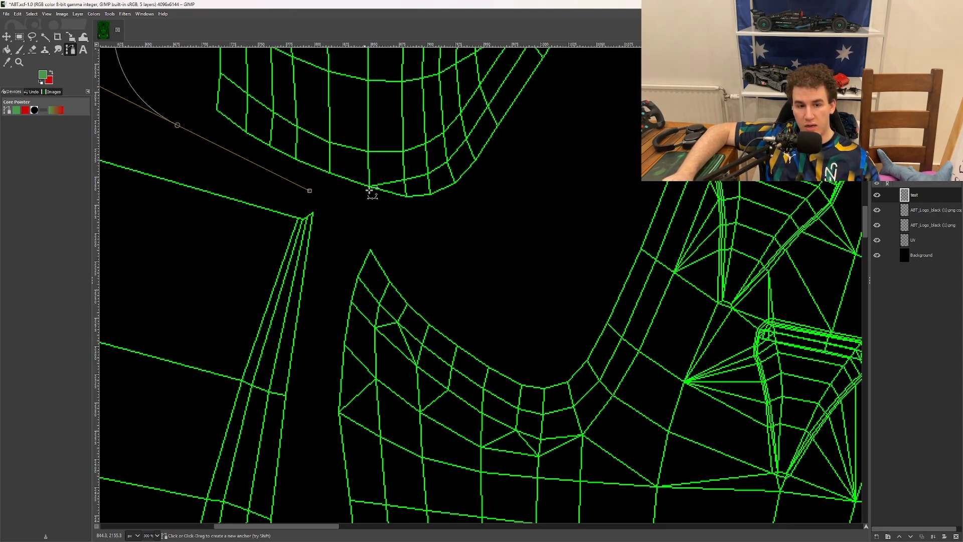
{"action": "left_click", "coordinate": [519, 258]}
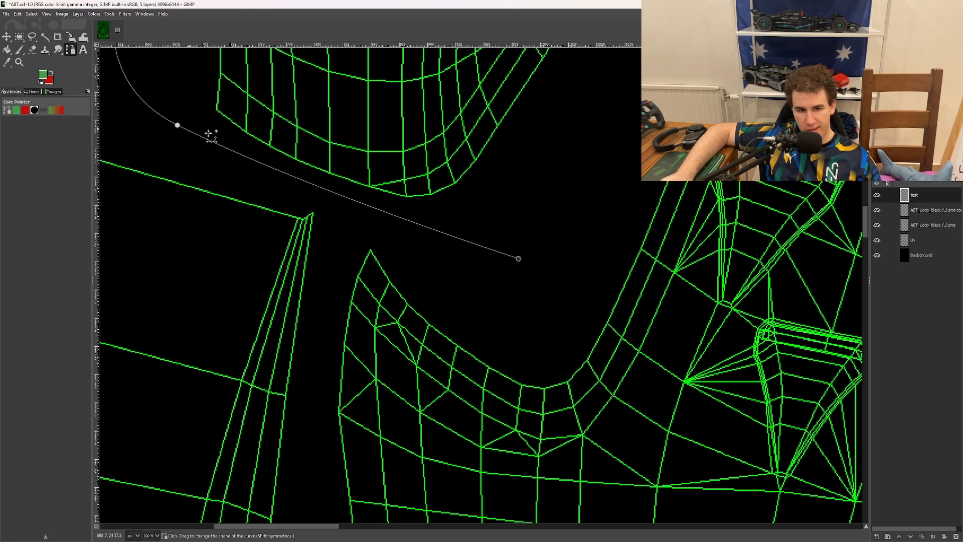
{"action": "scroll", "coordinate": [668, 243], "scroll_direction": "up", "scroll_amount": 15}
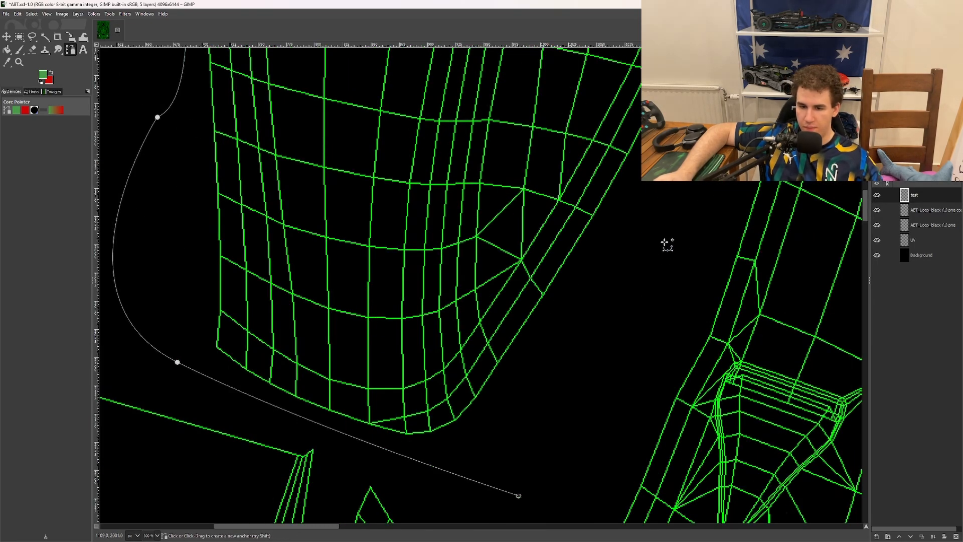
{"action": "left_click", "coordinate": [828, 311]}
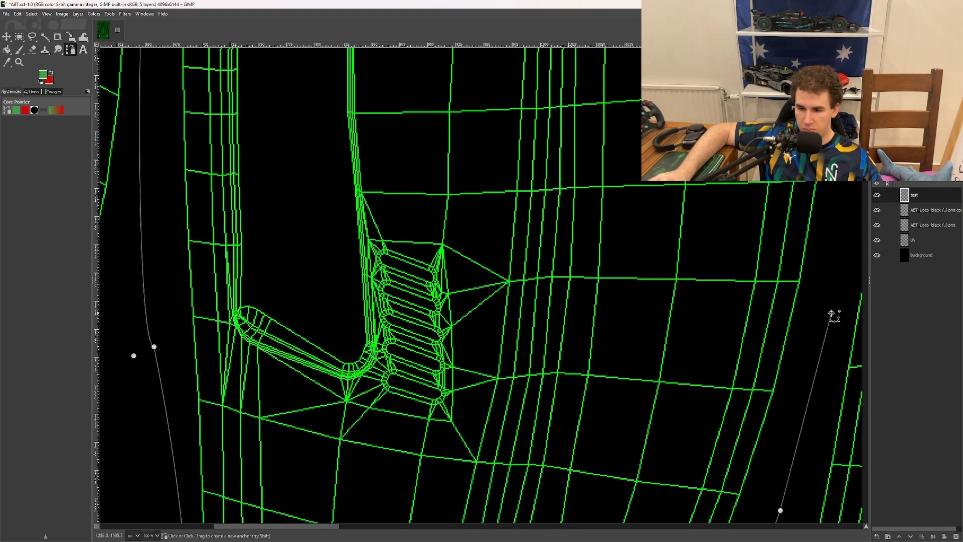
{"action": "scroll", "coordinate": [849, 294], "scroll_direction": "up", "scroll_amount": 4}
{"action": "left_click", "coordinate": [852, 299]}
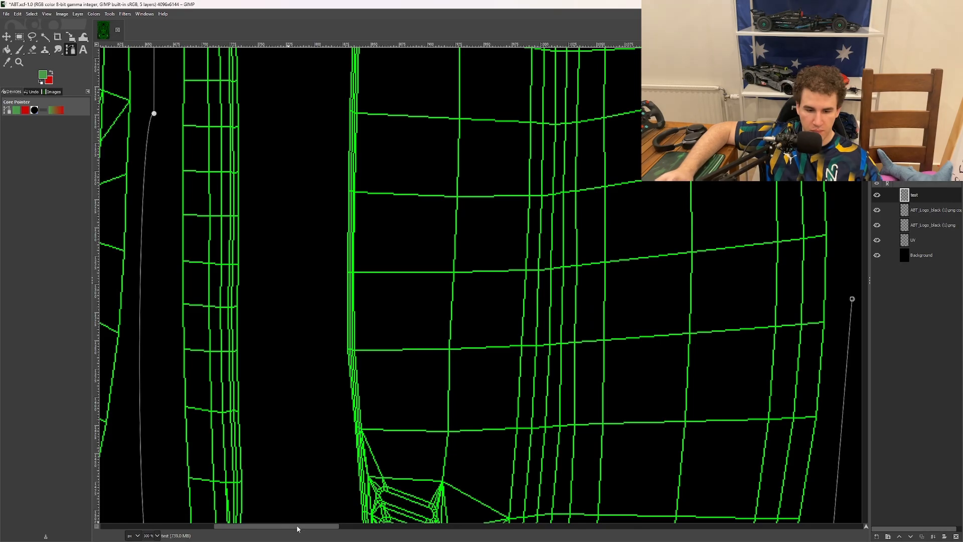
Continue the path up the rest of that side, around the upper corner and along the top edge back towards the starting anchor
{"action": "scroll", "coordinate": [344, 458], "scroll_direction": "right", "scroll_amount": 5}
{"action": "scroll", "coordinate": [430, 429], "scroll_direction": "up", "scroll_amount": 7}
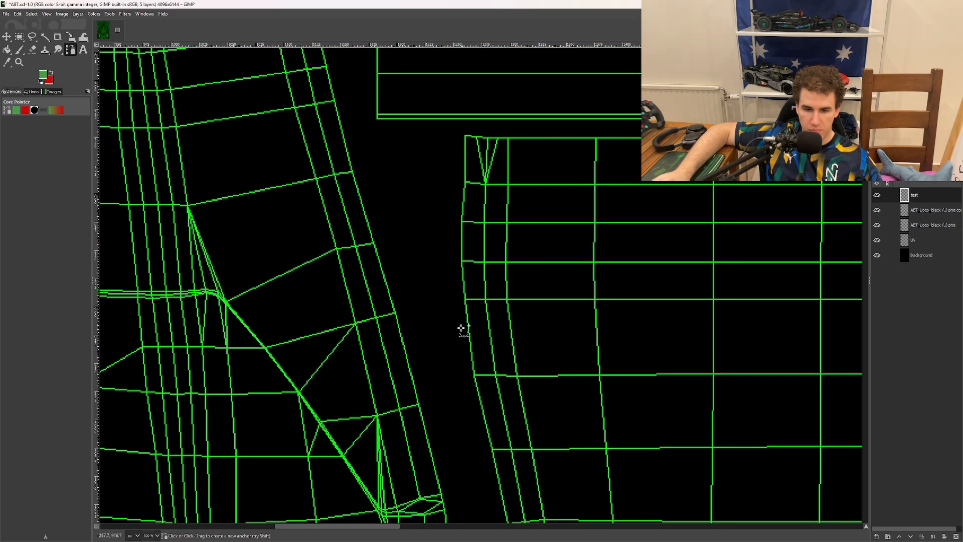
{"action": "left_click", "coordinate": [440, 337]}
{"action": "left_click", "coordinate": [355, 104]}
{"action": "scroll", "coordinate": [374, 241], "scroll_direction": "up", "scroll_amount": 6}
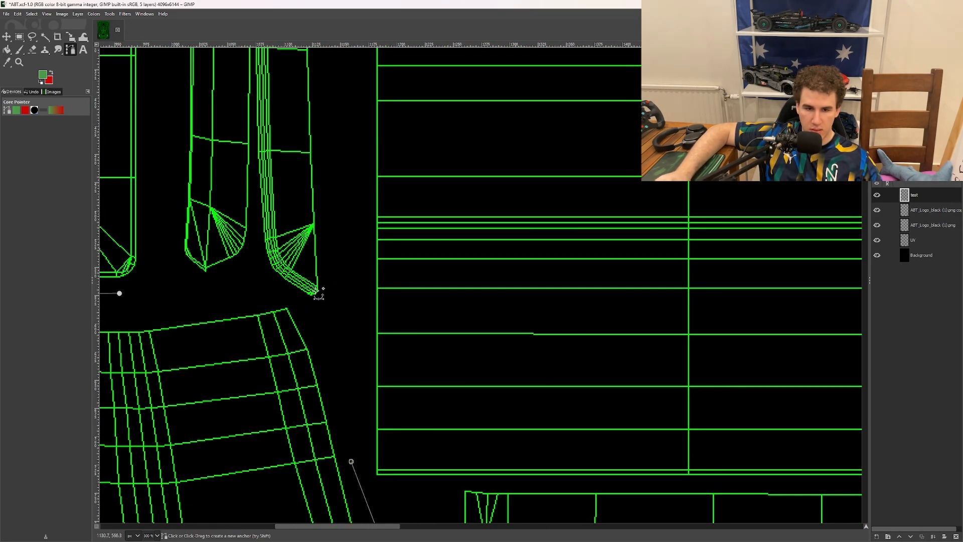
{"action": "left_click", "coordinate": [319, 320]}
{"action": "left_click", "coordinate": [247, 283]}
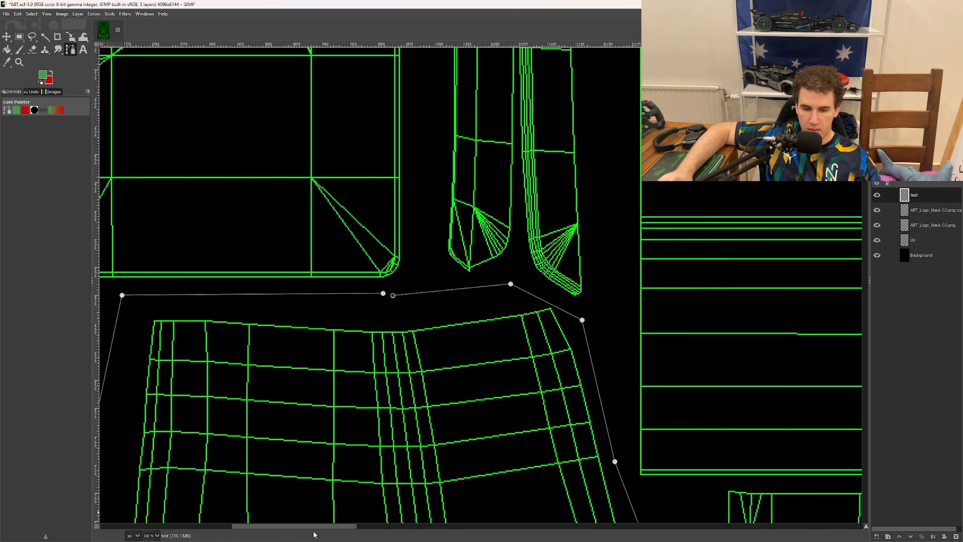
{"action": "left_click_drag", "start_coordinate": [358, 526], "coordinate": [315, 526]}
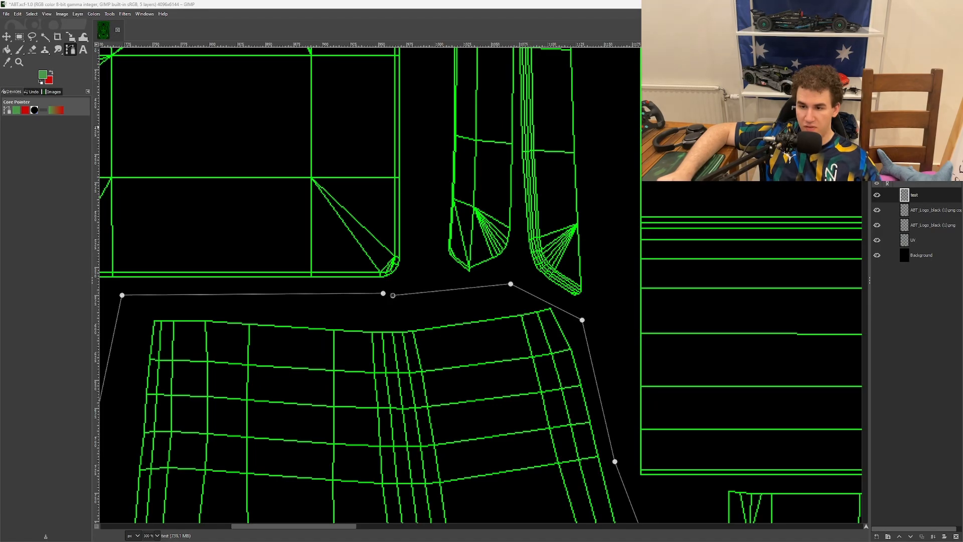
Fill the area enclosed by the fender panel path with the green foreground colour on the test layer
{"action": "key", "text": "shift+v"}
{"action": "key", "text": "ctrl+comma"}
{"action": "scroll", "coordinate": [445, 327], "scroll_direction": "down", "scroll_amount": 10}
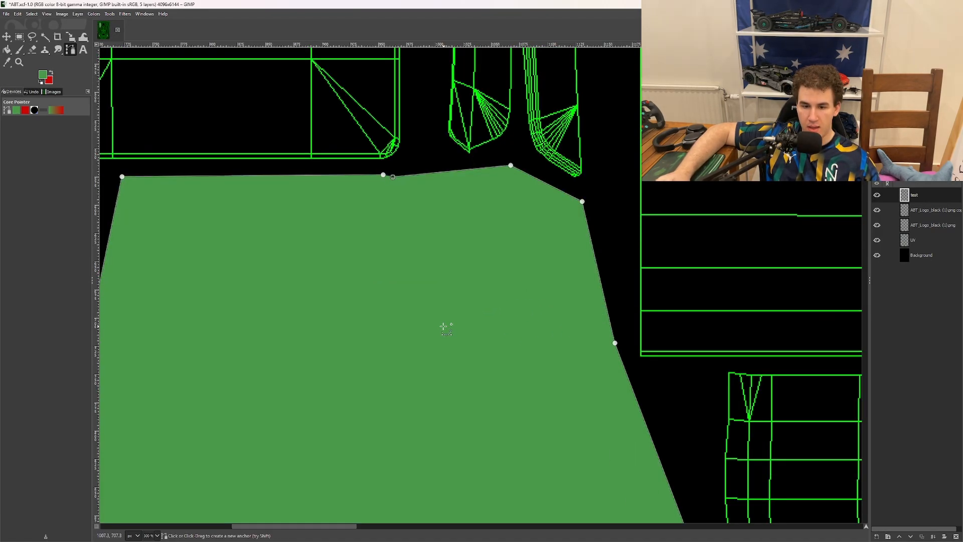
{"action": "scroll", "coordinate": [445, 327], "scroll_direction": "up", "scroll_amount": 10}
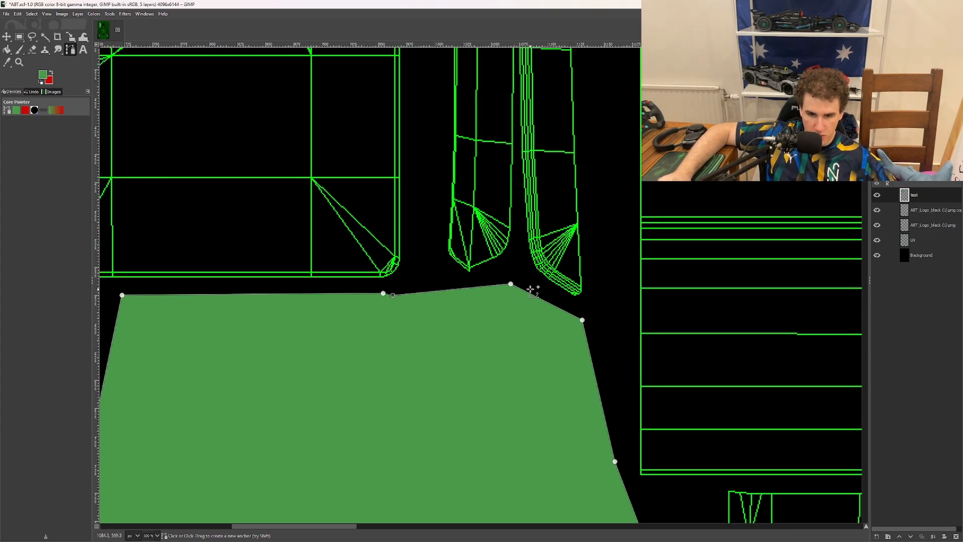
Try moving an anchor on the filled panel's top edge, undo the move and the fill, and fill the panel with green again
{"action": "key", "text": "ctrl+z"}
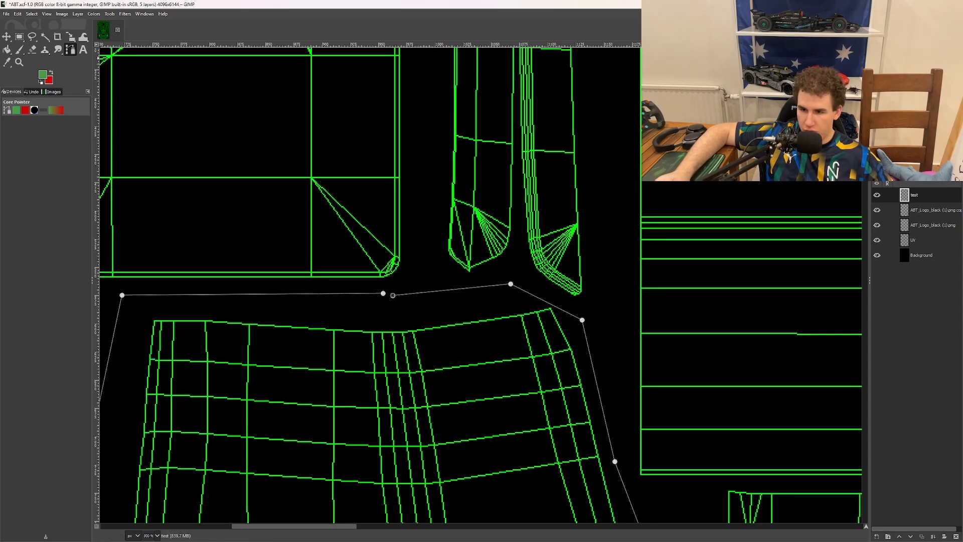
{"action": "key", "text": "ctrl+y"}
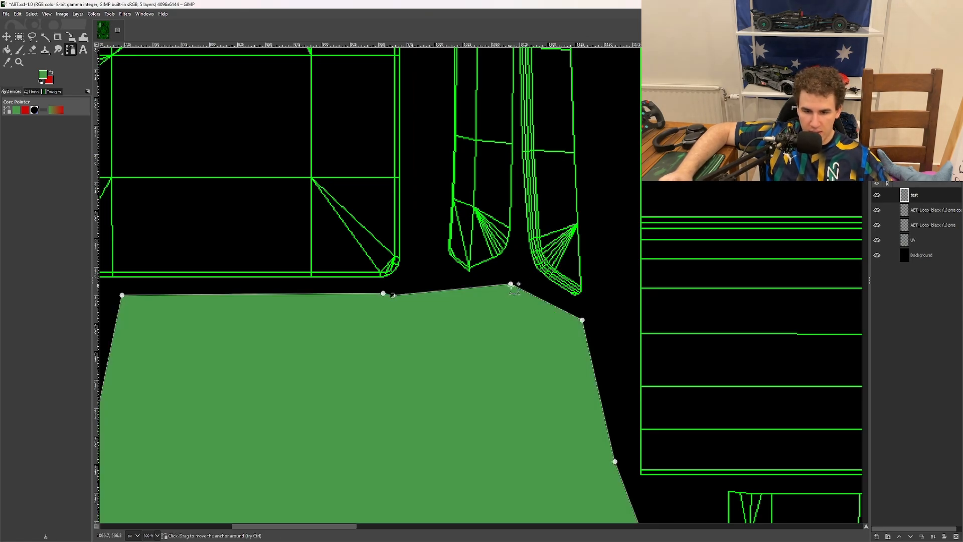
{"action": "left_click_drag", "start_coordinate": [511, 284], "coordinate": [507, 297]}
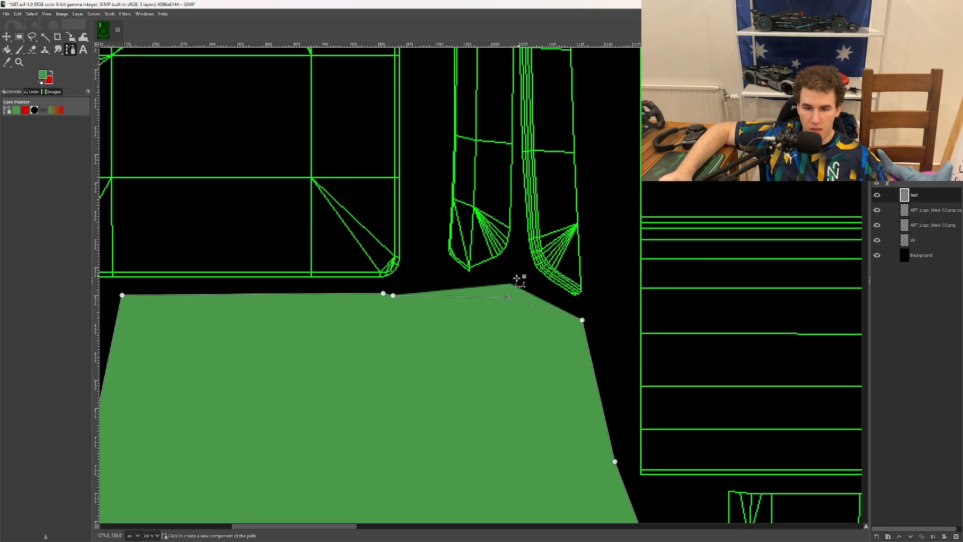
{"action": "key", "text": "ctrl+z"}
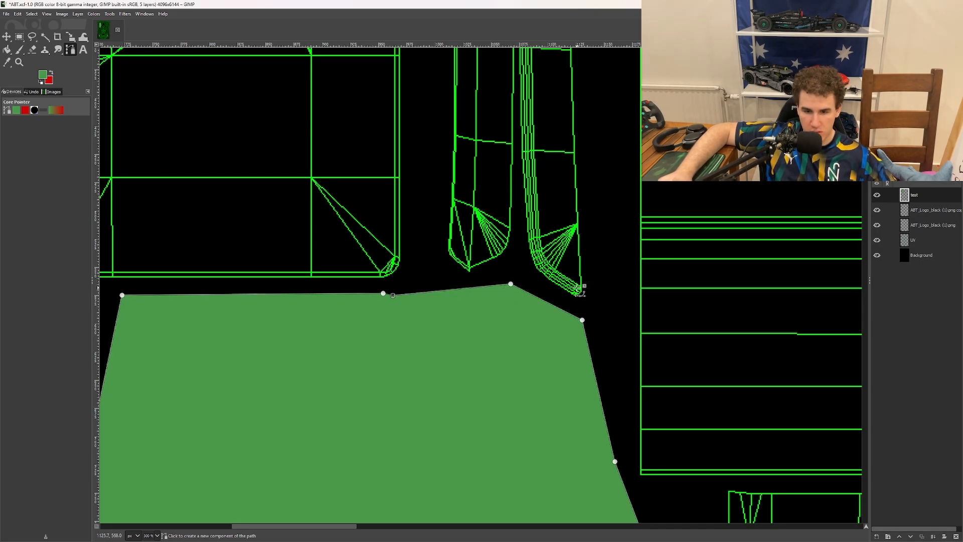
{"action": "key", "text": "ctrl+z"}
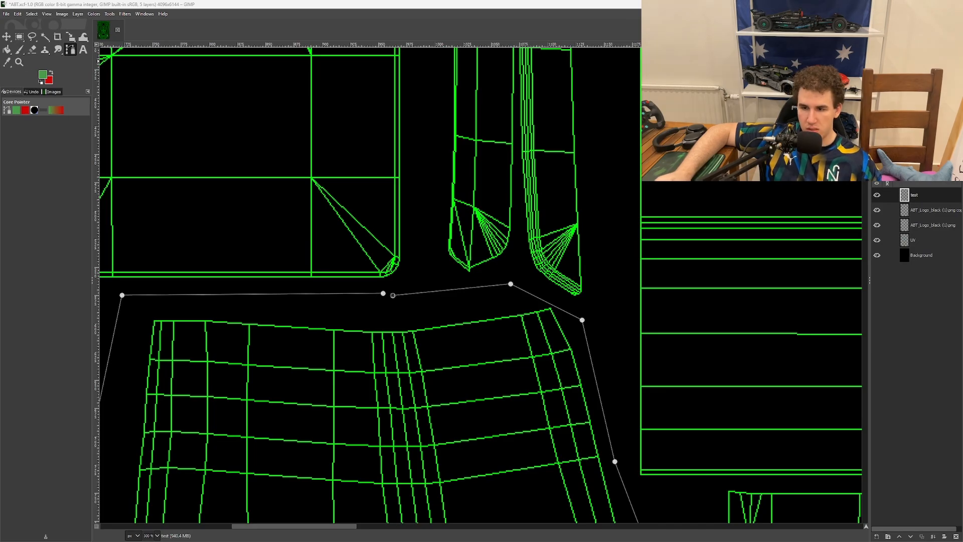
{"action": "key", "text": "ctrl+comma"}
Draw a new two-anchor path across the green fill's lower corner and bend it into a tall arch reaching into the fill
{"action": "left_click", "coordinate": [9, 38]}
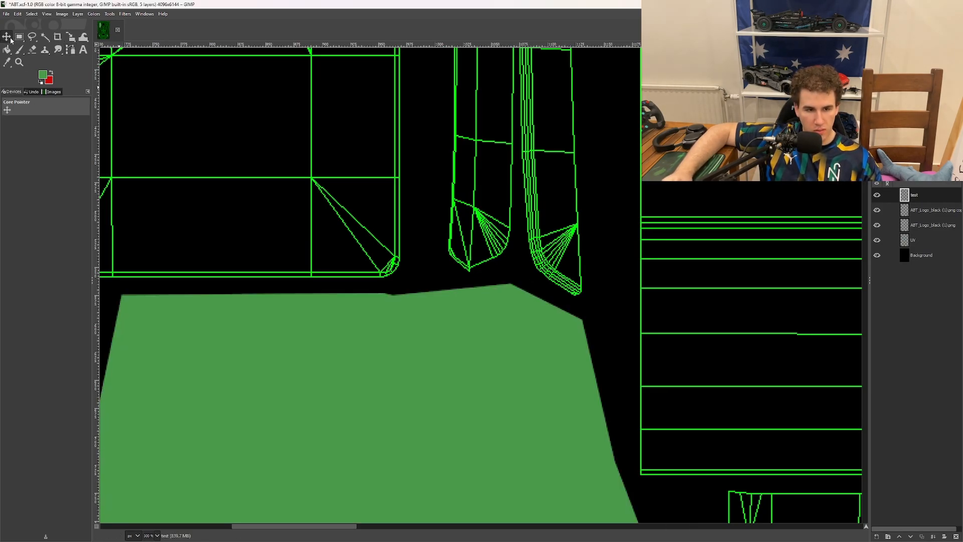
{"action": "left_click", "coordinate": [70, 50]}
{"action": "scroll", "coordinate": [439, 311], "scroll_direction": "down", "scroll_amount": 20}
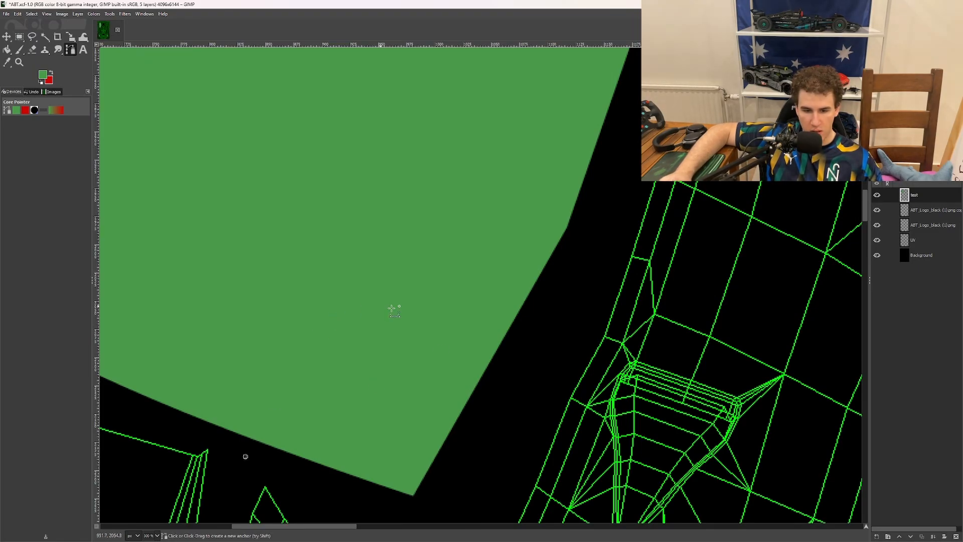
{"action": "left_click_drag", "start_coordinate": [474, 465], "coordinate": [498, 535]}
{"action": "left_click_drag", "start_coordinate": [408, 328], "coordinate": [343, 48]}
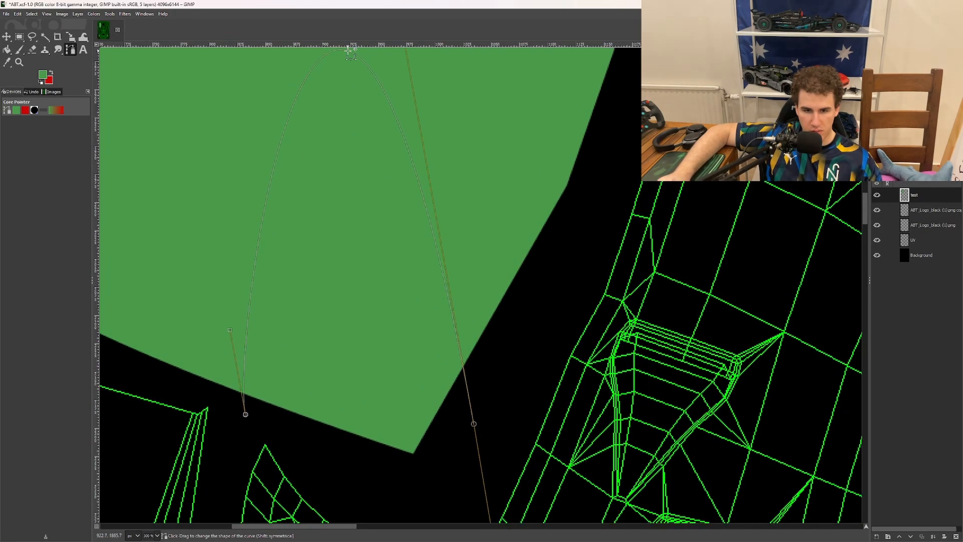
{"action": "scroll", "coordinate": [393, 361], "scroll_direction": "down", "scroll_amount": 3}
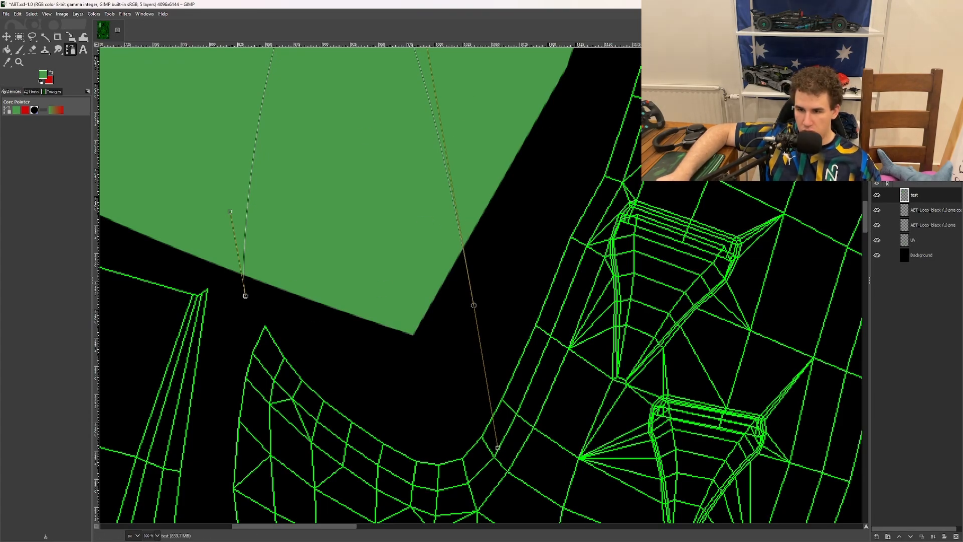
Convert the arch-shaped path to a selection and delete the green fill inside it
{"action": "key", "text": "Return"}
{"action": "scroll", "coordinate": [419, 301], "scroll_direction": "up", "scroll_amount": 6}
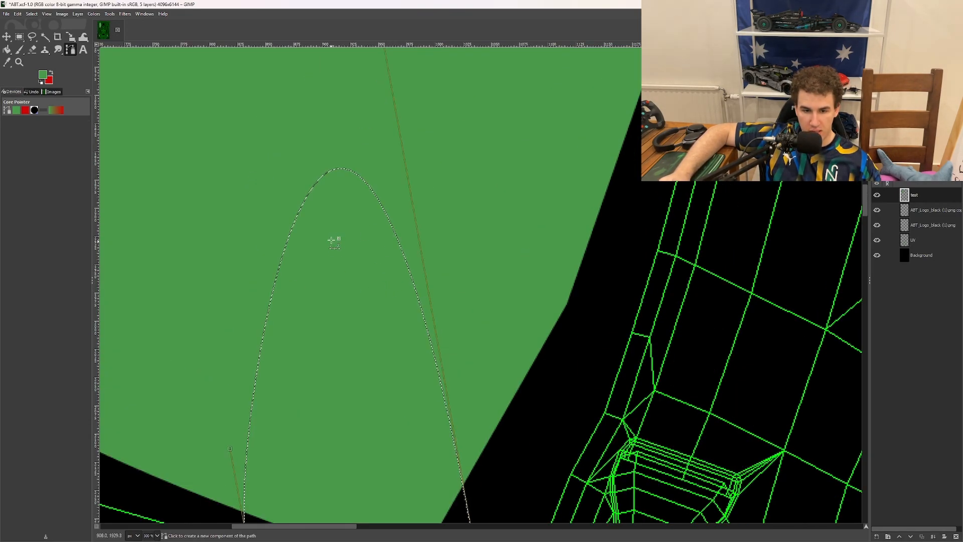
{"action": "scroll", "coordinate": [403, 221], "scroll_direction": "down", "scroll_amount": 3}
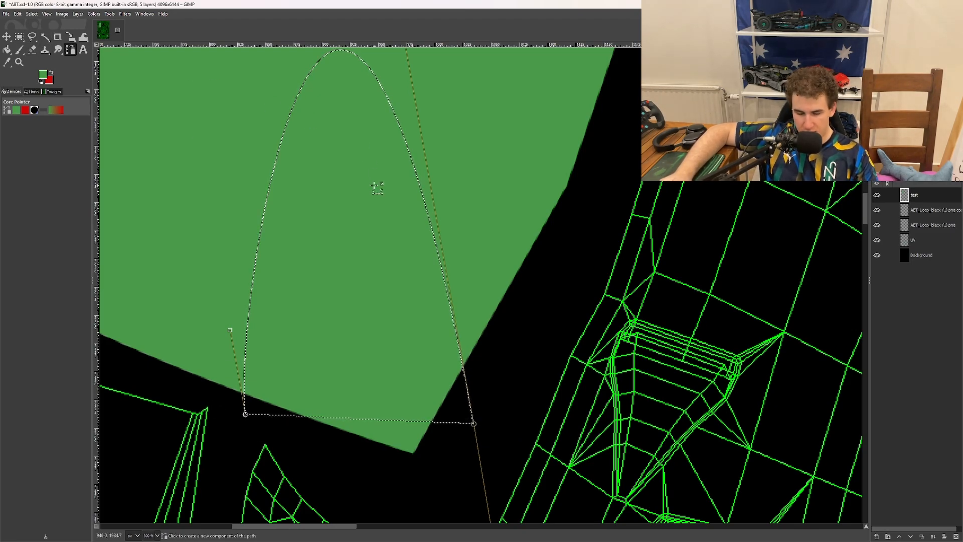
{"action": "key", "text": "Delete"}
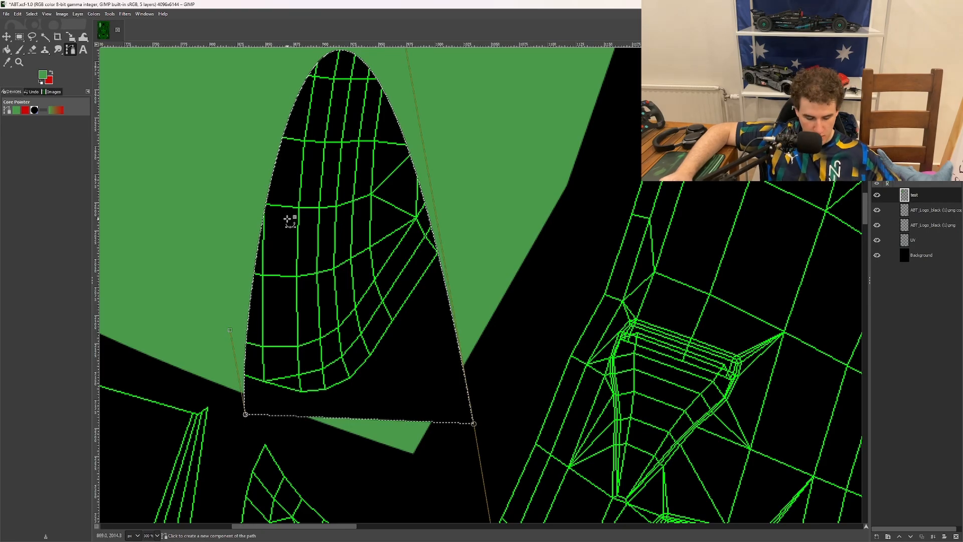
Undo the deletion of the green fill inside the arch-shaped selection
{"action": "key", "text": "ctrl+z"}
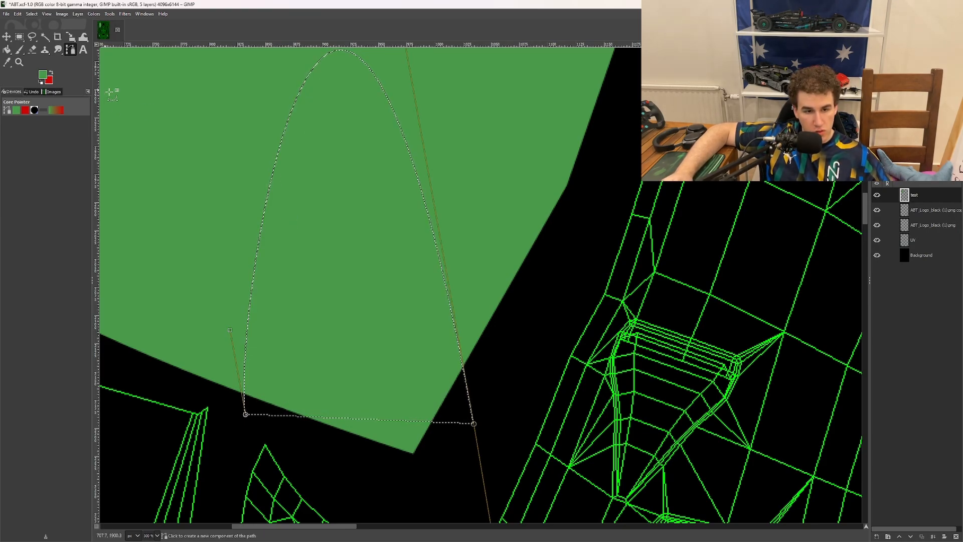
{"action": "scroll", "coordinate": [370, 344], "scroll_direction": "down", "scroll_amount": 1}
{"action": "scroll", "coordinate": [346, 376], "scroll_direction": "down", "scroll_amount": 1}
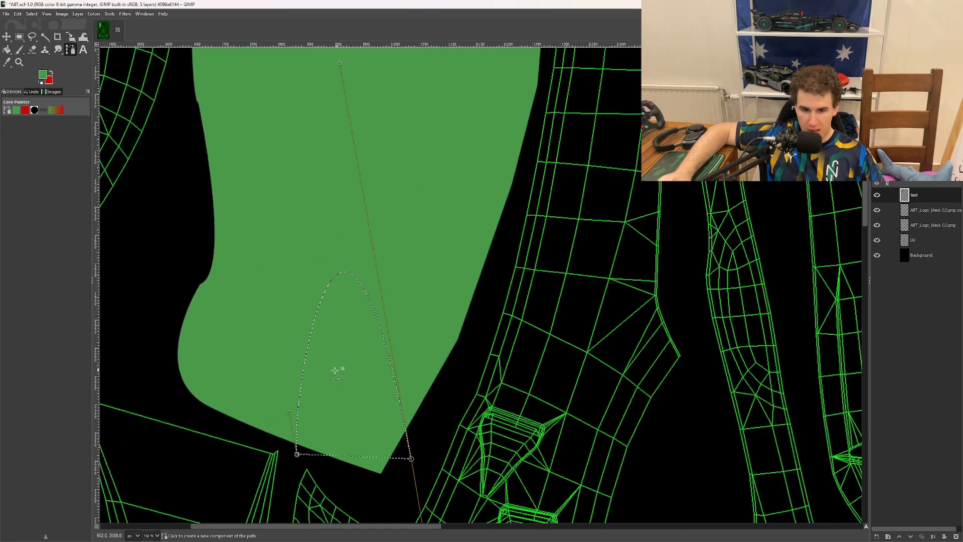
{"action": "scroll", "coordinate": [335, 370], "scroll_direction": "down", "scroll_amount": 2}
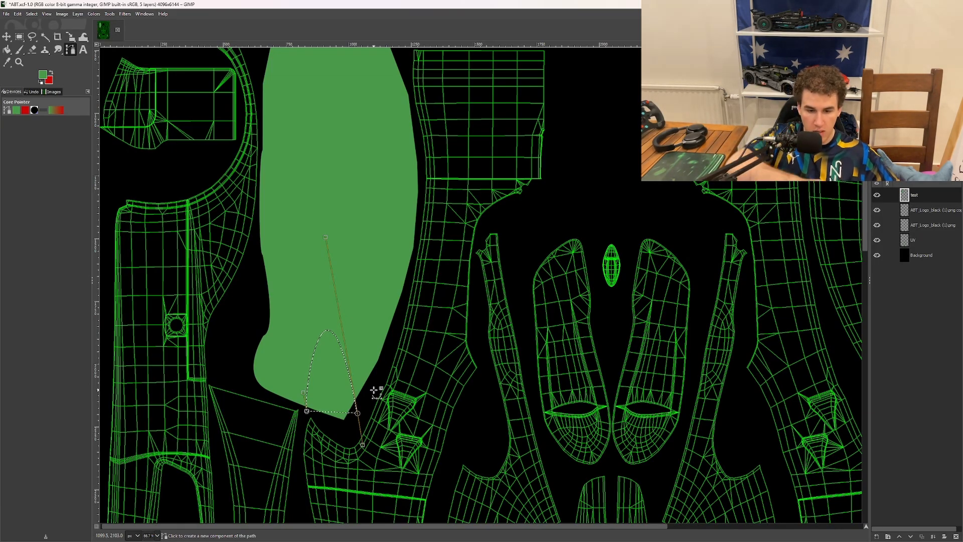
With the Eraser active, try cutting the green fill out of the arch-shaped selection and undo the cut
{"action": "left_click", "coordinate": [31, 49]}
{"action": "key", "text": "ctrl+x"}
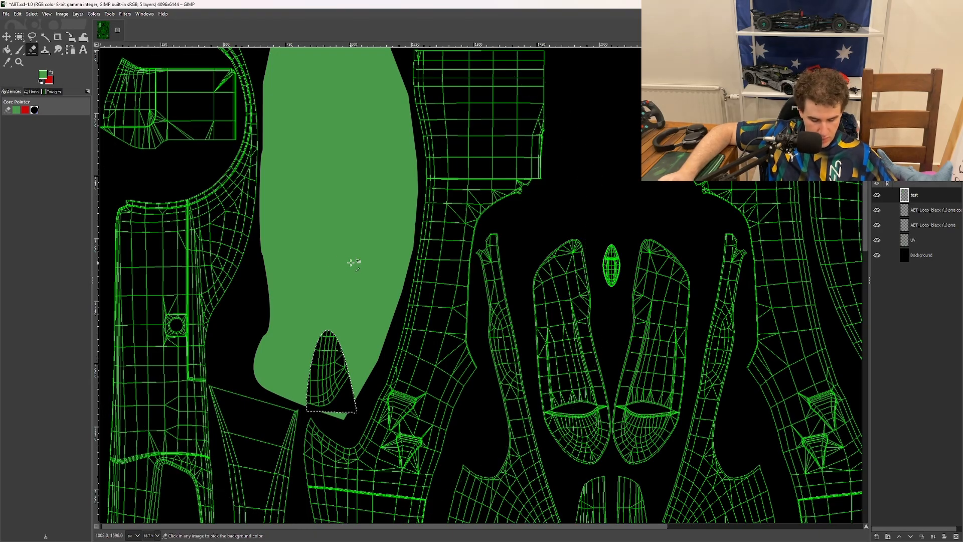
{"action": "key", "text": "ctrl+z"}
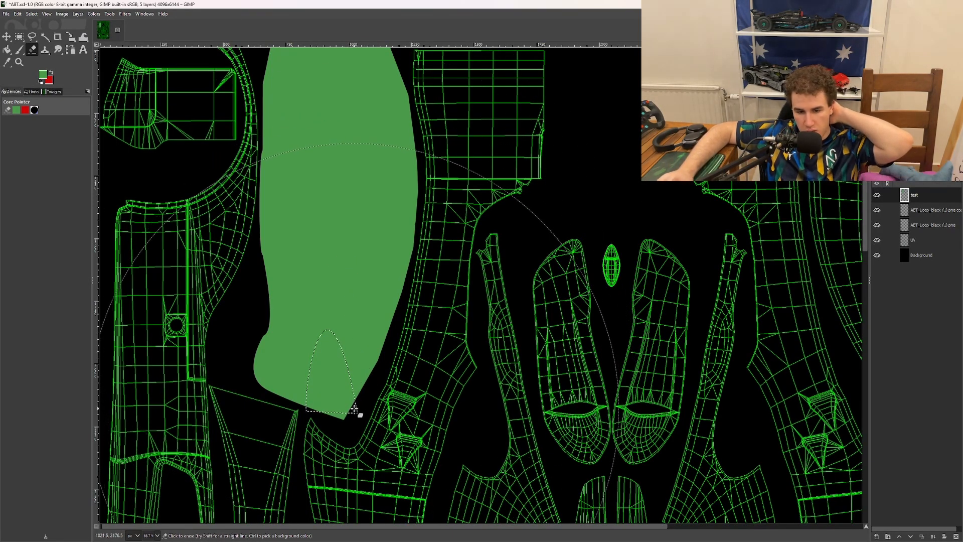
Invert the arch-shaped selection and try erasing the green panel fill everywhere outside the arch
{"action": "left_click", "coordinate": [337, 243]}
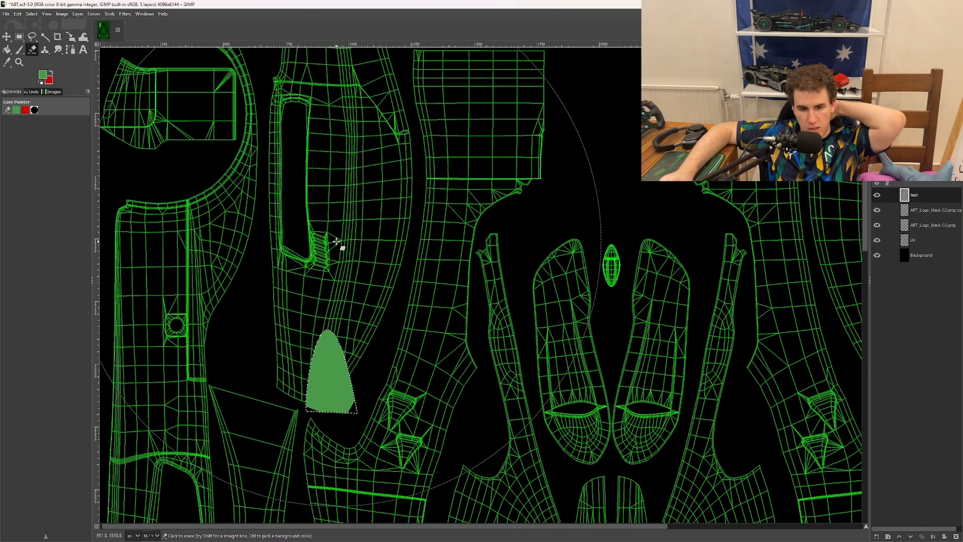
{"action": "scroll", "coordinate": [354, 365], "scroll_direction": "up", "scroll_amount": 5}
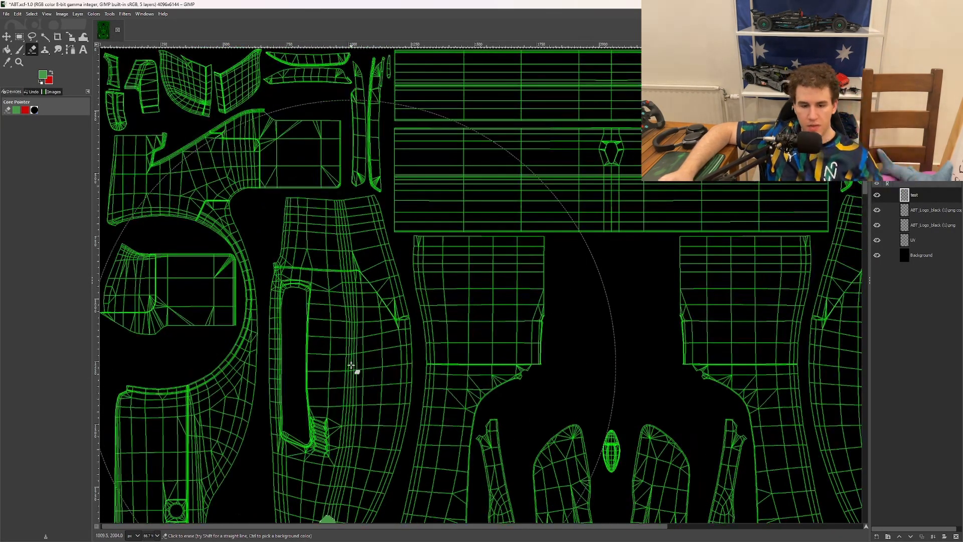
{"action": "scroll", "coordinate": [346, 306], "scroll_direction": "down", "scroll_amount": 8}
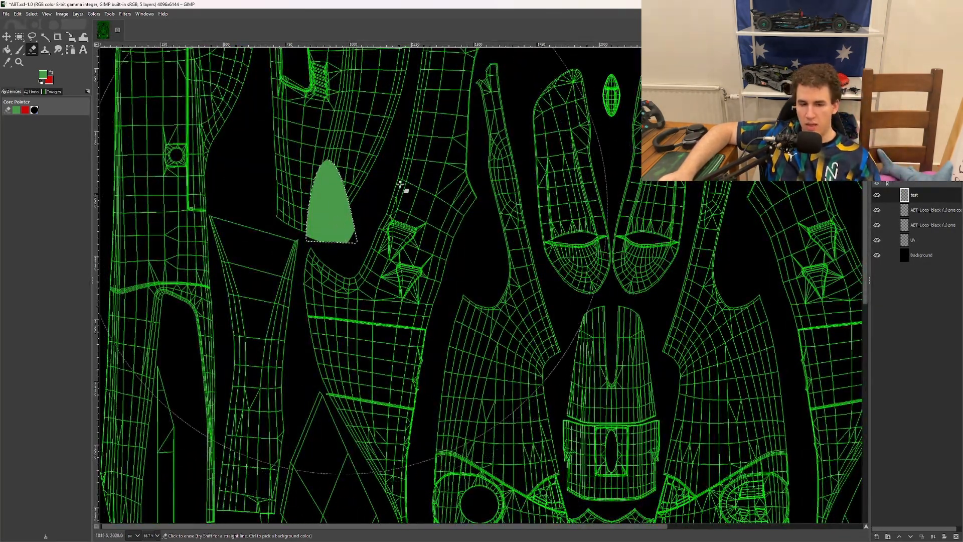
{"action": "scroll", "coordinate": [382, 225], "scroll_direction": "up", "scroll_amount": 7}
{"action": "scroll", "coordinate": [375, 355], "scroll_direction": "down", "scroll_amount": 9}
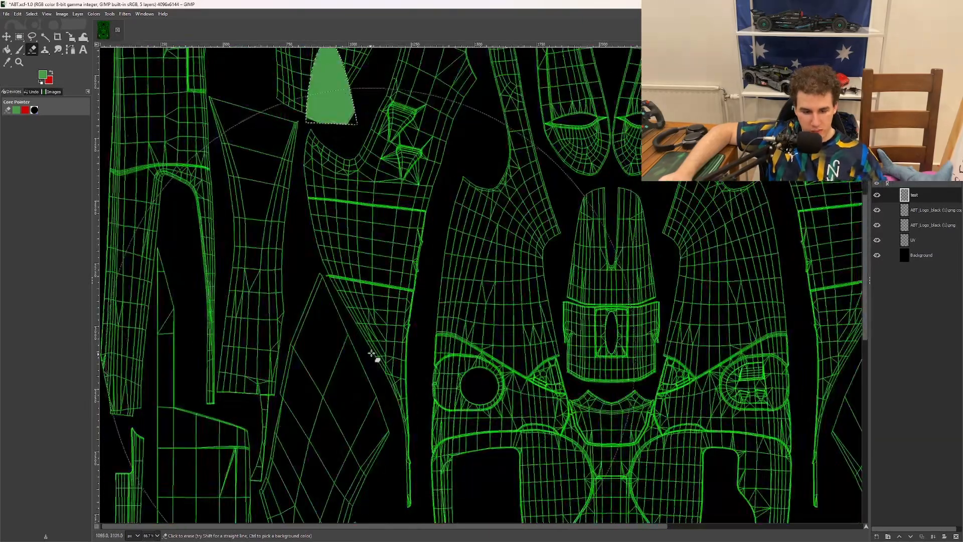
{"action": "scroll", "coordinate": [373, 354], "scroll_direction": "up", "scroll_amount": 5}
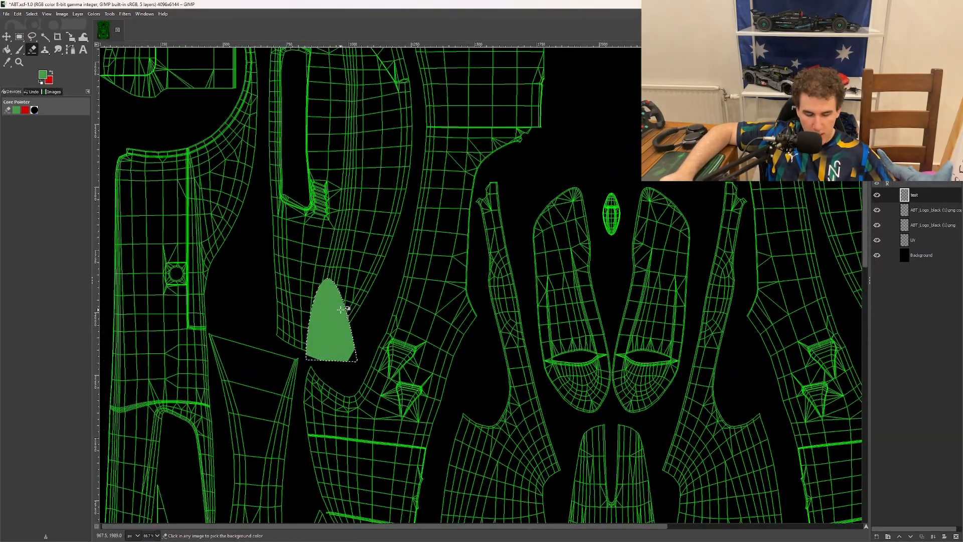
Undo the erasing, clear the arch selection and save the ABT.xcf image
{"action": "key", "text": "ctrl+z"}
{"action": "key", "text": "m"}
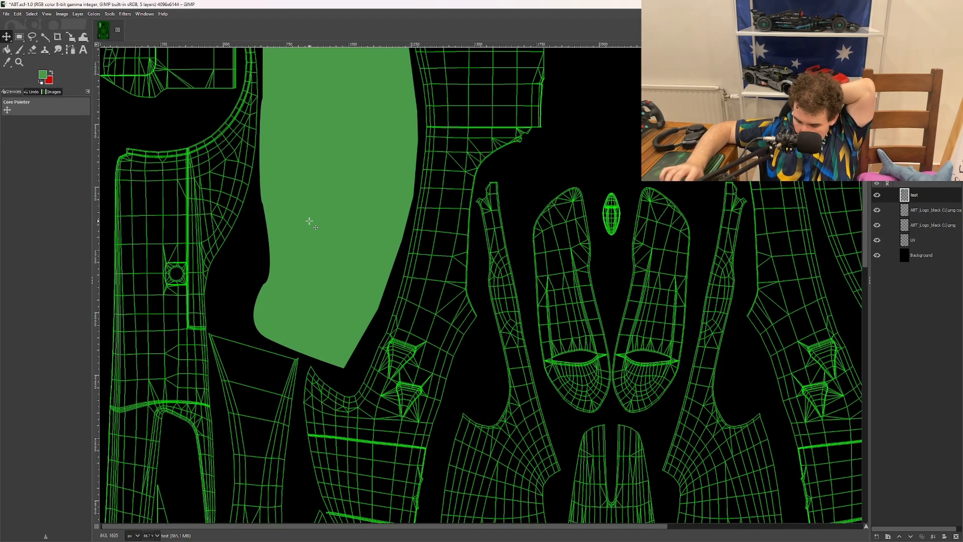
{"action": "key", "text": "ctrl+s"}
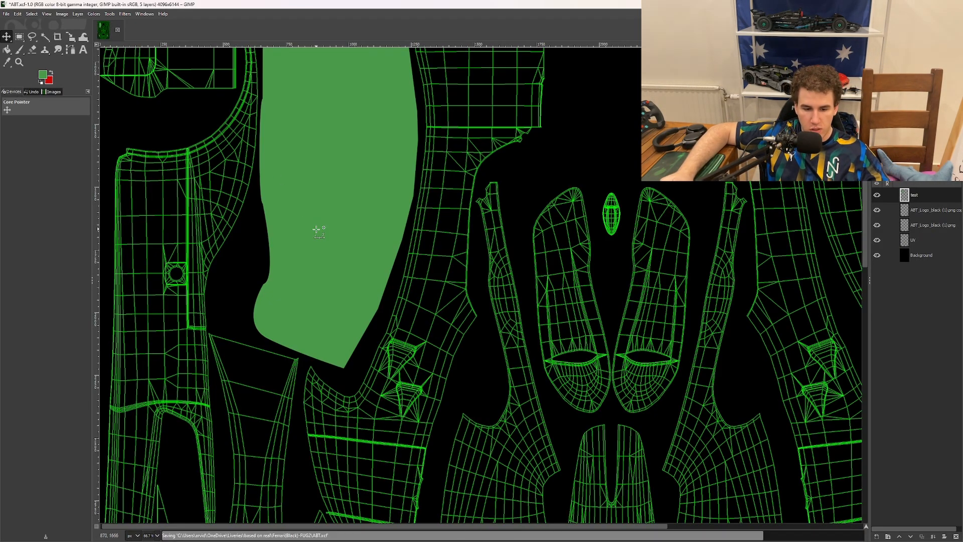
Switch to Automobilista 2 and apply the Porsche 963 #6 (IMSA 2024) livery to the Porsche 963
{"action": "mouse_move", "coordinate": [818, 532]}
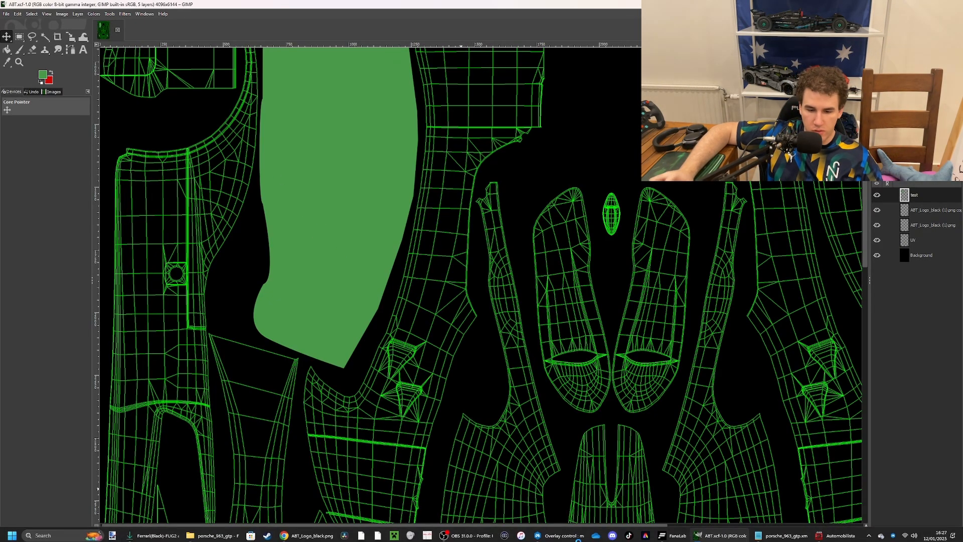
{"action": "left_click", "coordinate": [817, 533]}
{"action": "key", "text": "Escape"}
{"action": "left_click", "coordinate": [573, 472]}
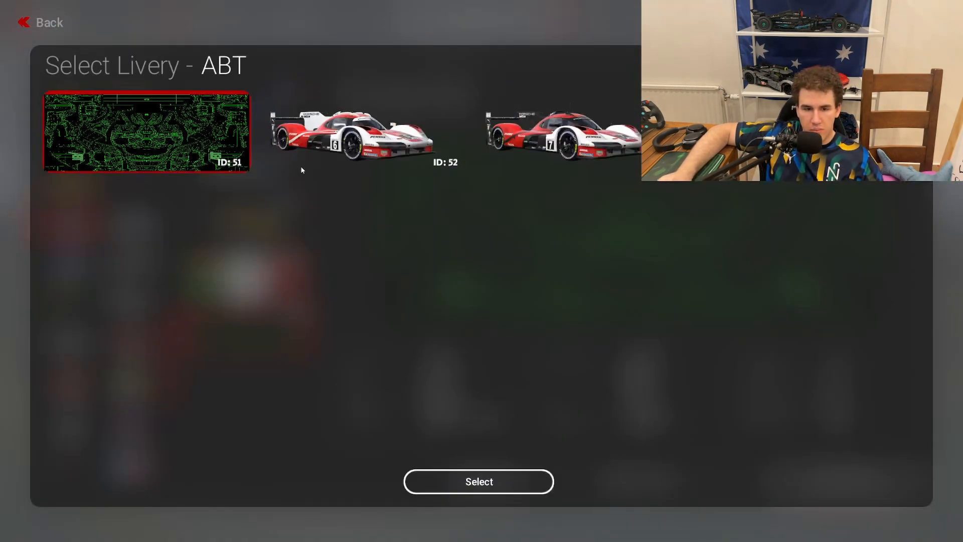
{"action": "left_click", "coordinate": [301, 168]}
{"action": "left_click", "coordinate": [455, 479]}
{"action": "left_click", "coordinate": [455, 480]}
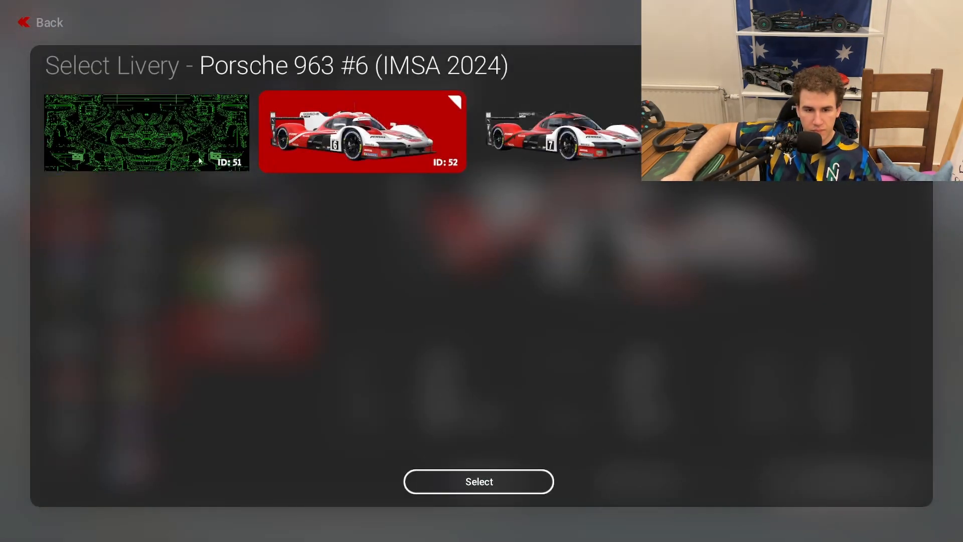
Apply the ABT livery to the Porsche 963 again and check the car in the showroom
{"action": "key", "text": "Left"}
{"action": "left_click", "coordinate": [501, 478]}
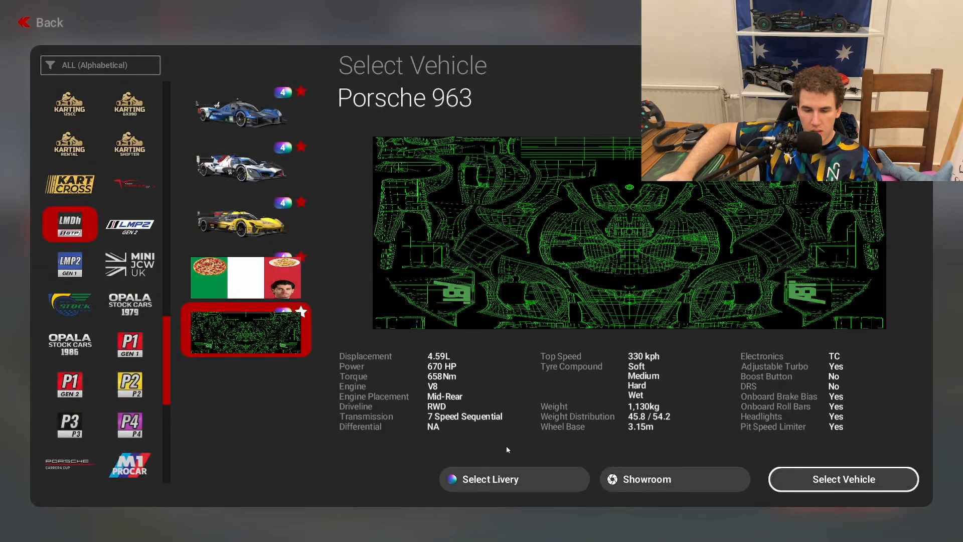
{"action": "left_click", "coordinate": [668, 480]}
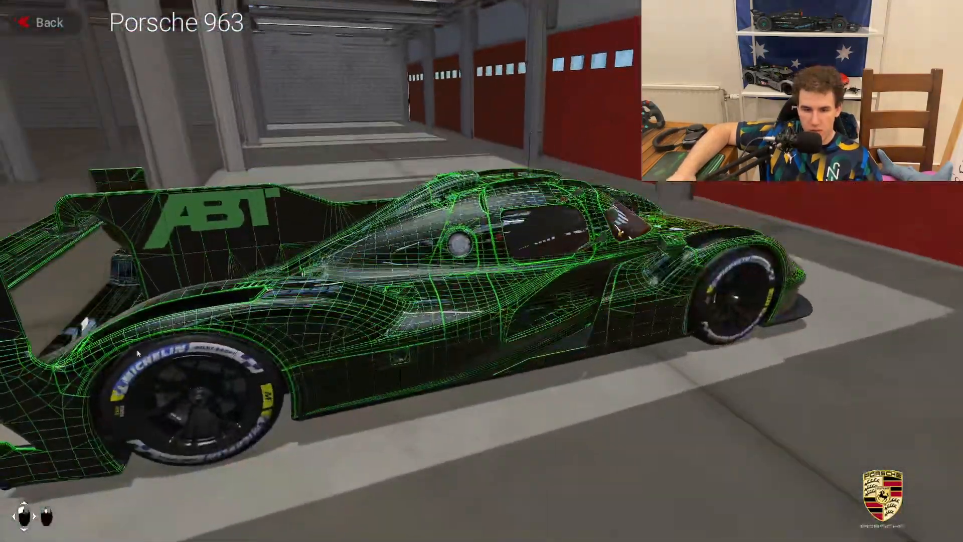
{"action": "key", "text": "Escape"}
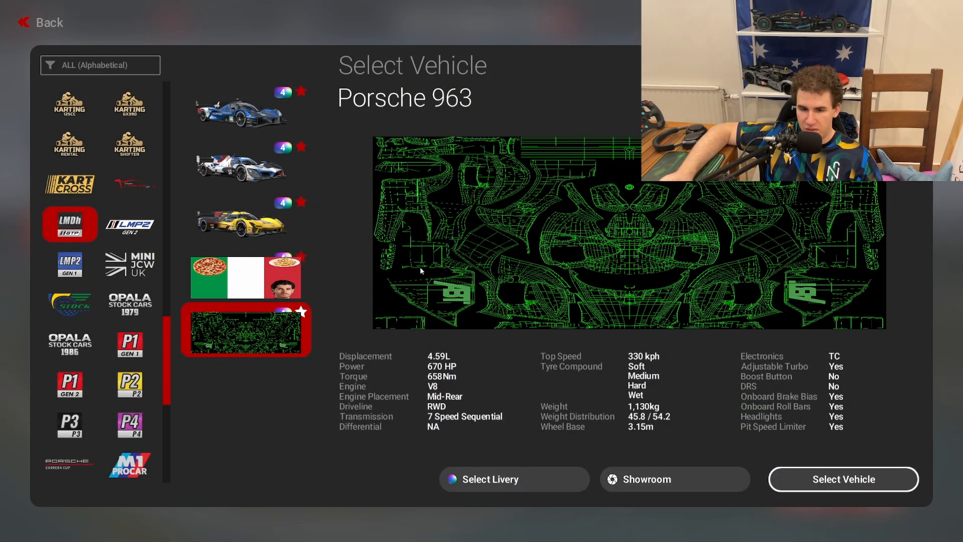
{"action": "left_click", "coordinate": [581, 483]}
{"action": "left_click", "coordinate": [529, 480]}
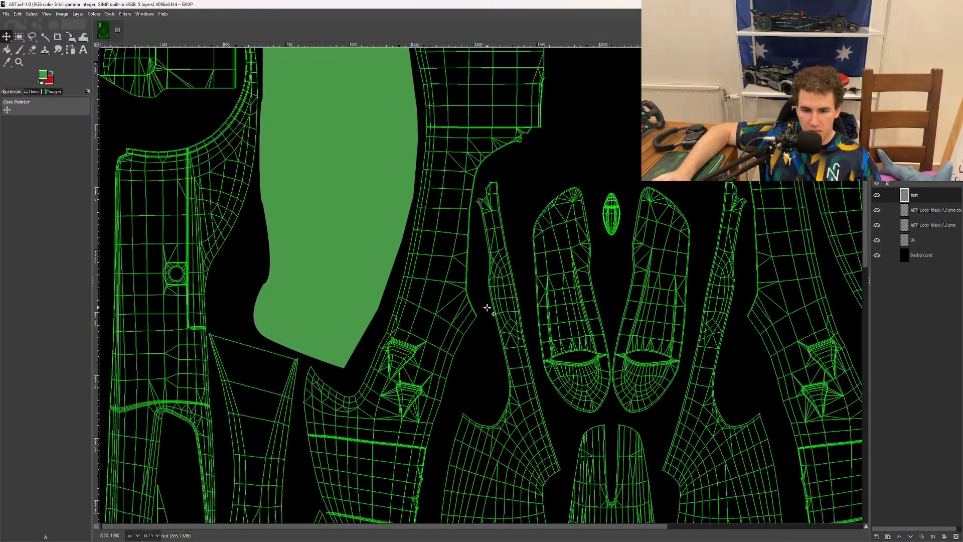
In GIMP, hide the UV wireframe layer and export the livery texture again
{"action": "scroll", "coordinate": [488, 307], "scroll_direction": "up", "scroll_amount": 3}
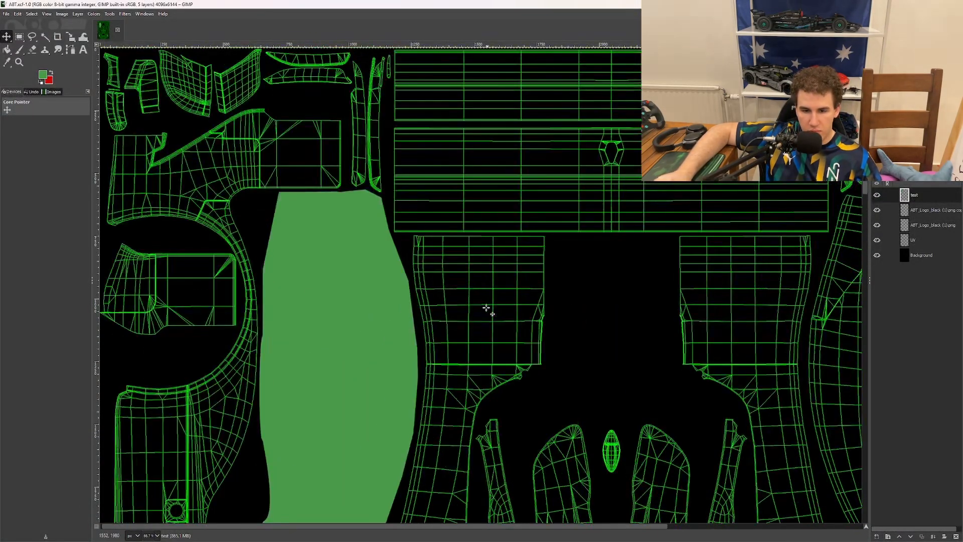
{"action": "scroll", "coordinate": [492, 262], "scroll_direction": "down", "scroll_amount": 10}
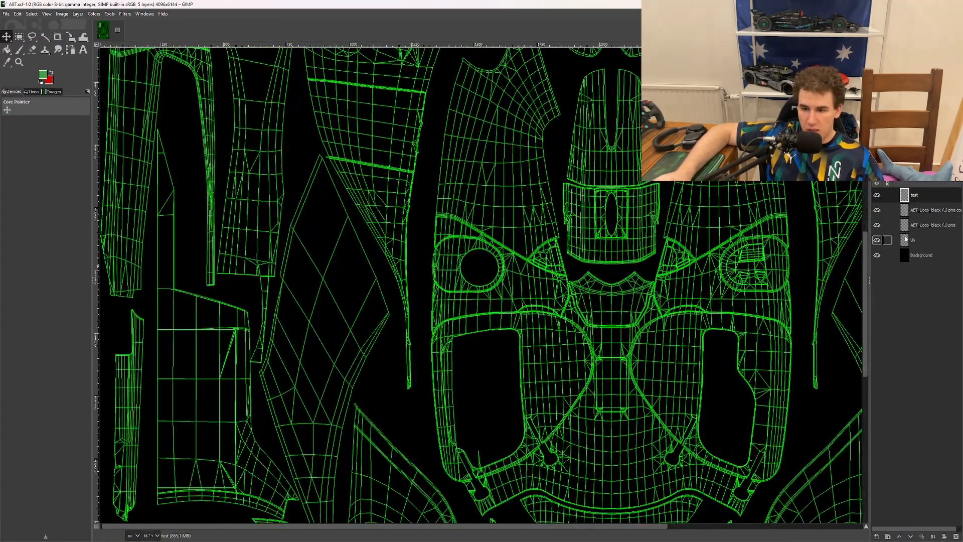
{"action": "left_click", "coordinate": [877, 241]}
{"action": "scroll", "coordinate": [529, 298], "scroll_direction": "down", "scroll_amount": 5}
{"action": "scroll", "coordinate": [529, 298], "scroll_direction": "up", "scroll_amount": 5}
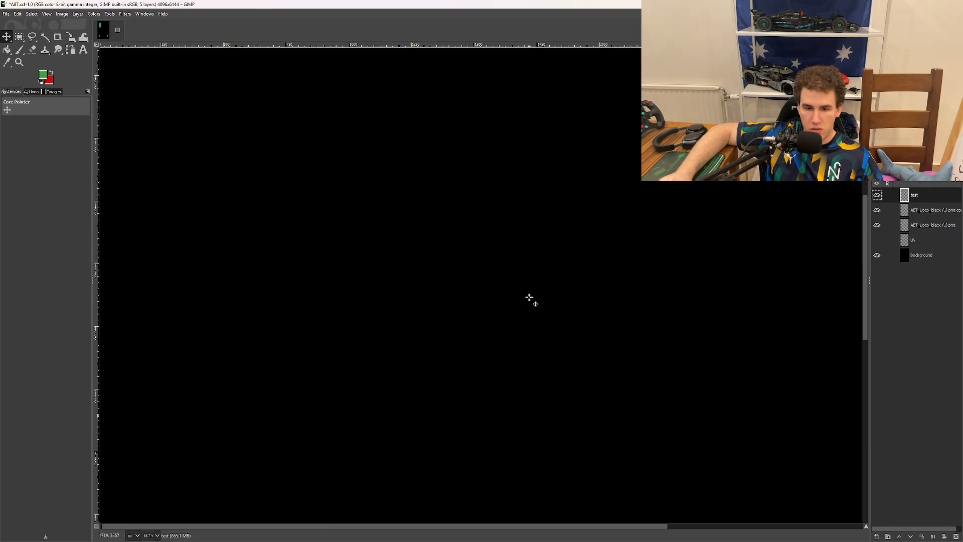
{"action": "scroll", "coordinate": [529, 299], "scroll_direction": "down", "scroll_amount": 4}
{"action": "scroll", "coordinate": [529, 299], "scroll_direction": "up", "scroll_amount": 10}
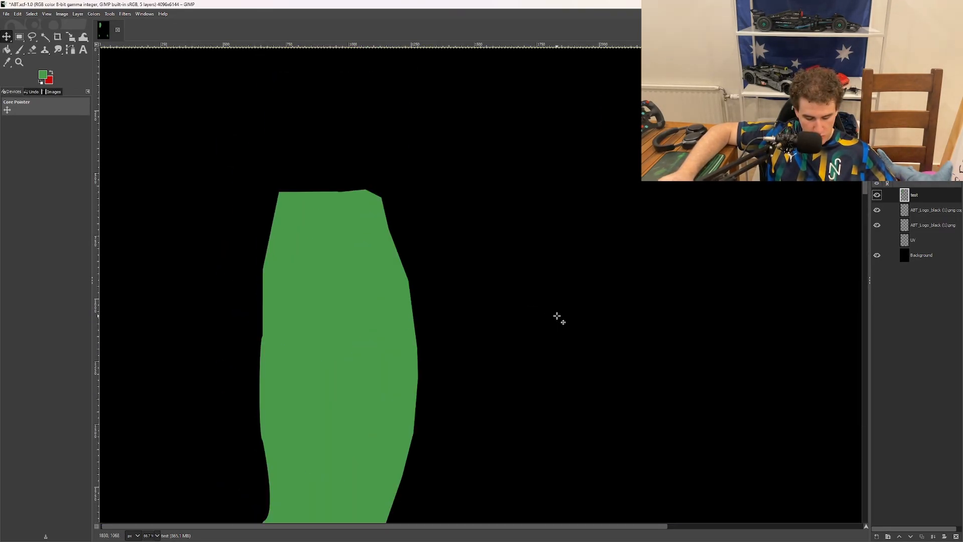
{"action": "key", "text": "ctrl+e"}
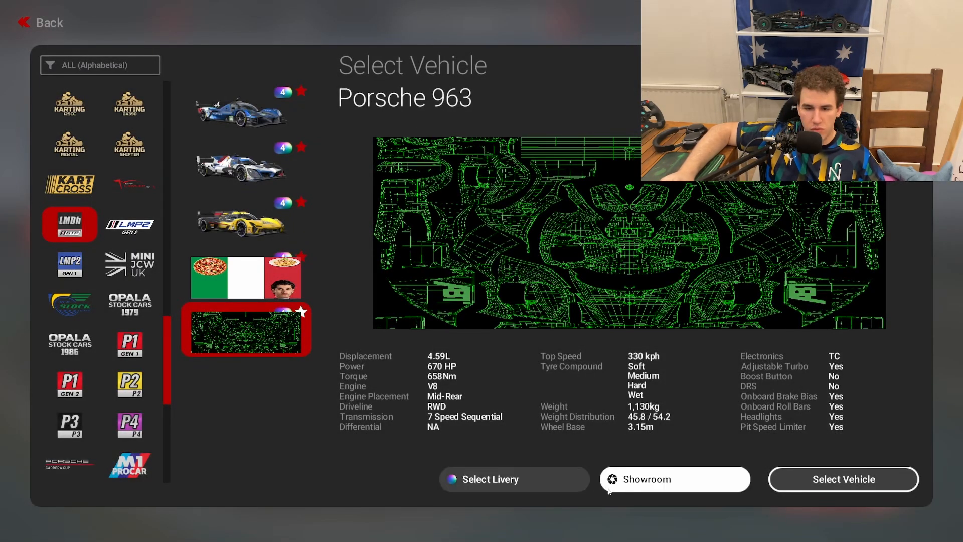
Switch to Automobilista 2, apply a stock red and white Porsche 963 livery and view it in the showroom
{"action": "left_click", "coordinate": [459, 479]}
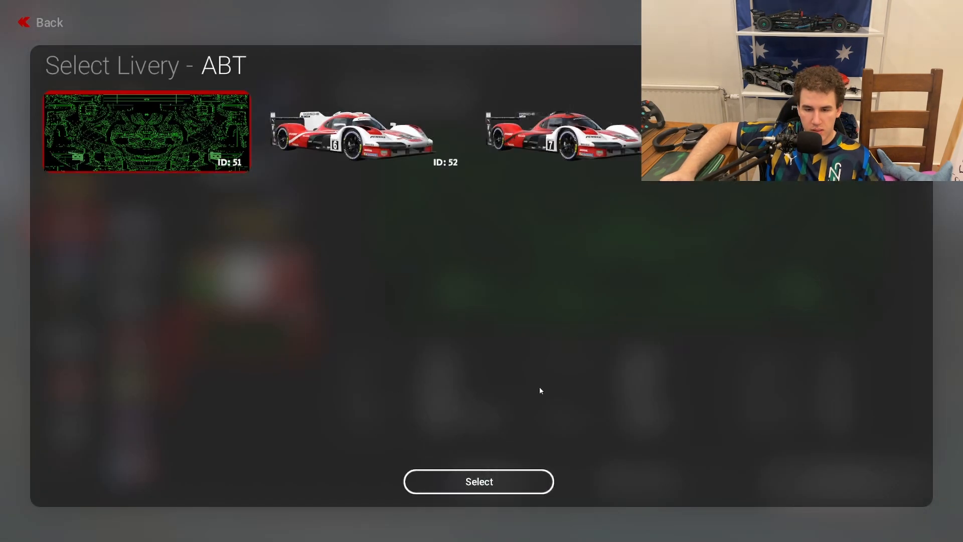
{"action": "left_click", "coordinate": [442, 471]}
{"action": "left_click", "coordinate": [637, 479]}
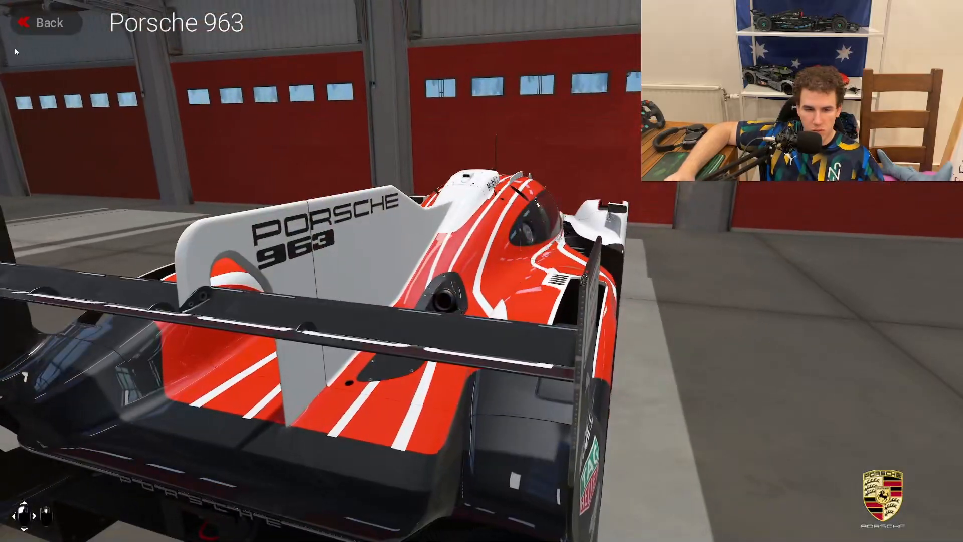
Reapply the ABT livery and inspect the Porsche 963 from the rear and the front in the showroom
{"action": "left_click", "coordinate": [44, 23]}
{"action": "left_click", "coordinate": [501, 476]}
{"action": "left_click", "coordinate": [176, 118]}
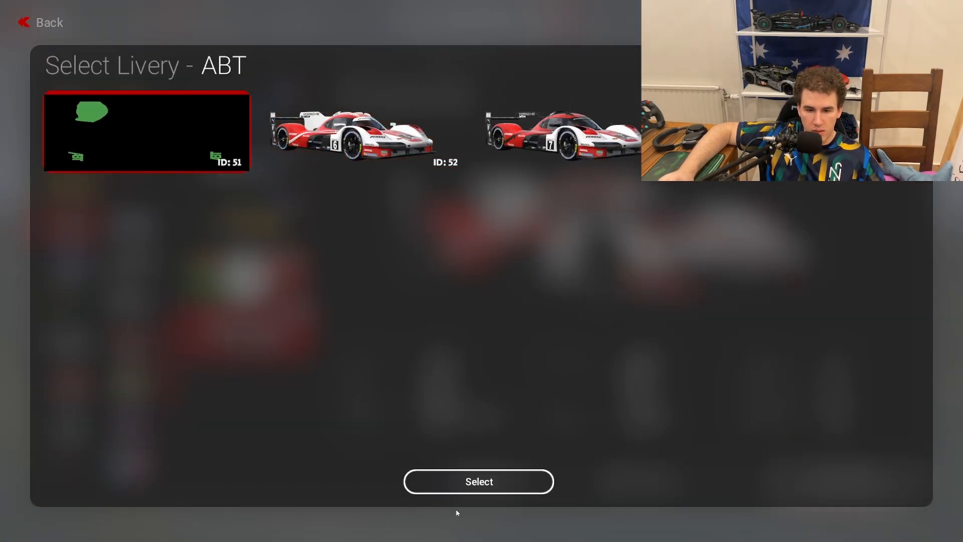
{"action": "left_click", "coordinate": [459, 483]}
{"action": "left_click", "coordinate": [675, 479]}
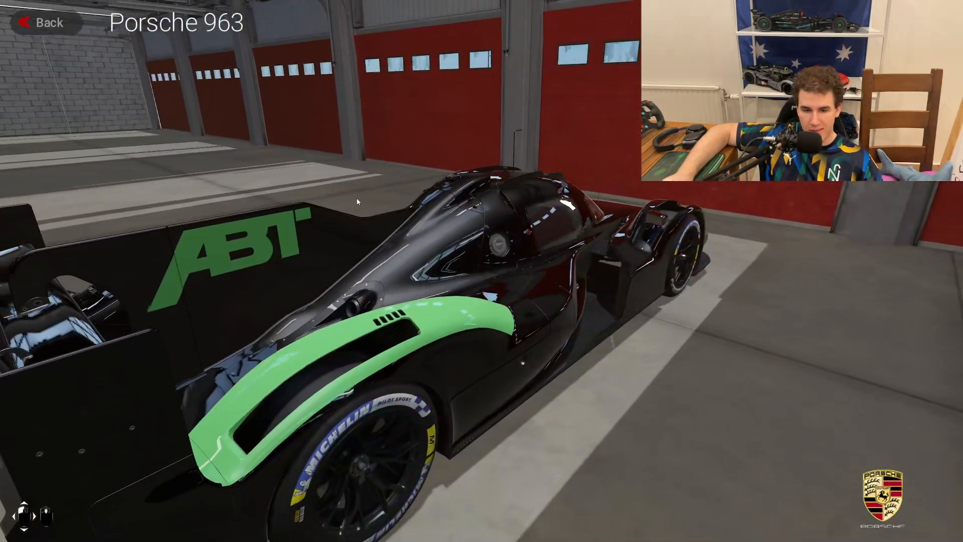
{"action": "left_click_drag", "start_coordinate": [357, 201], "coordinate": [6, 137]}
{"action": "scroll", "coordinate": [499, 233], "scroll_direction": "down", "scroll_amount": 3}
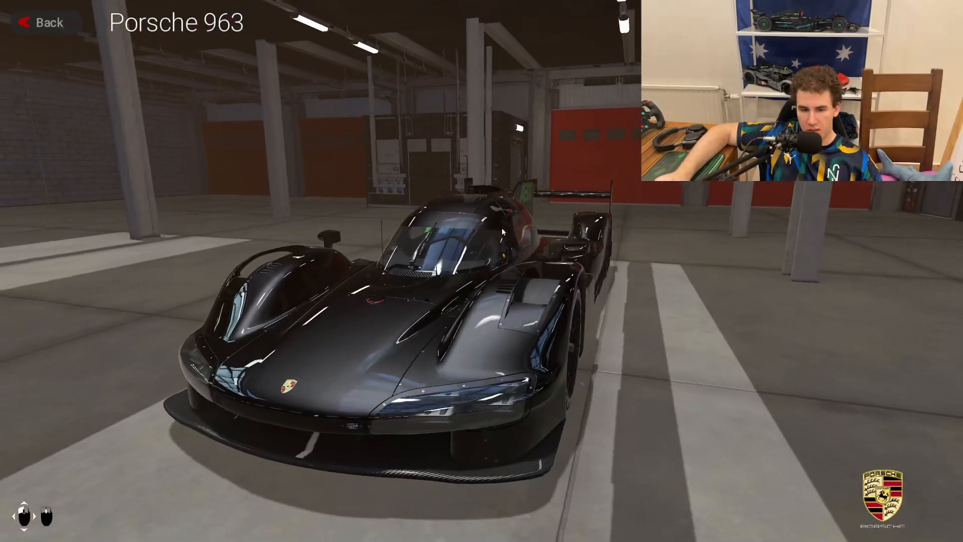
{"action": "left_click_drag", "start_coordinate": [499, 233], "coordinate": [621, 309]}
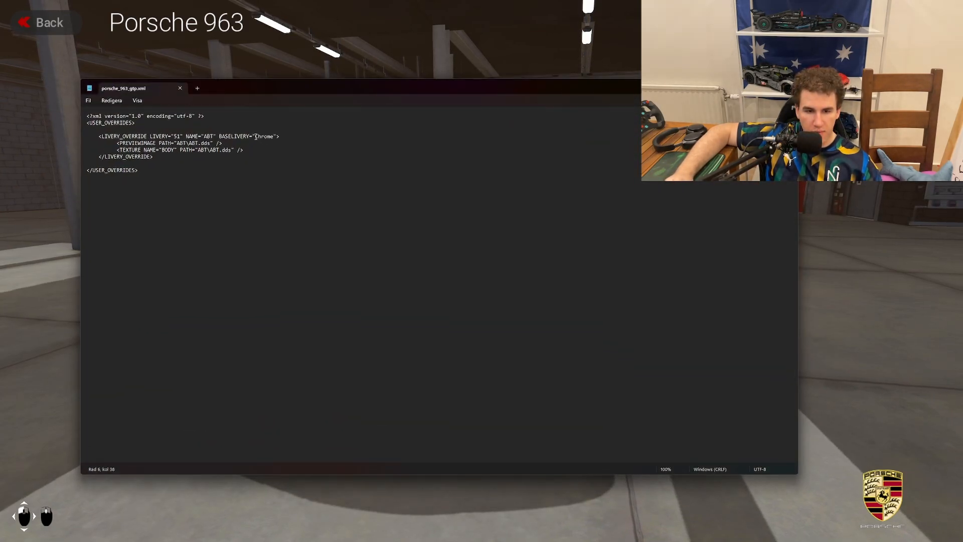
In porsche_963_gtp.xml, set the BASELIVERY of the ABT livery override to "Matte"
{"action": "left_click_drag", "start_coordinate": [257, 136], "coordinate": [276, 136]}
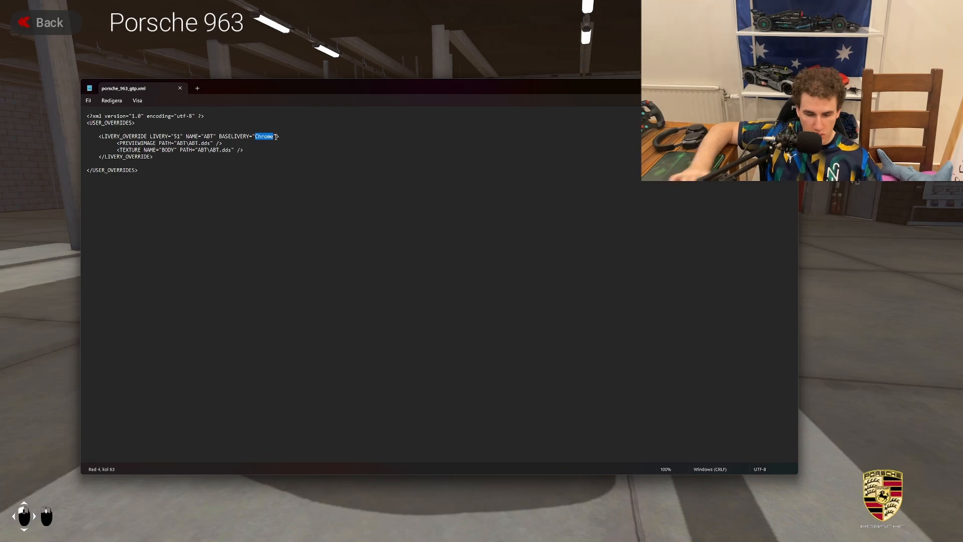
{"action": "type", "text": "Matte"}
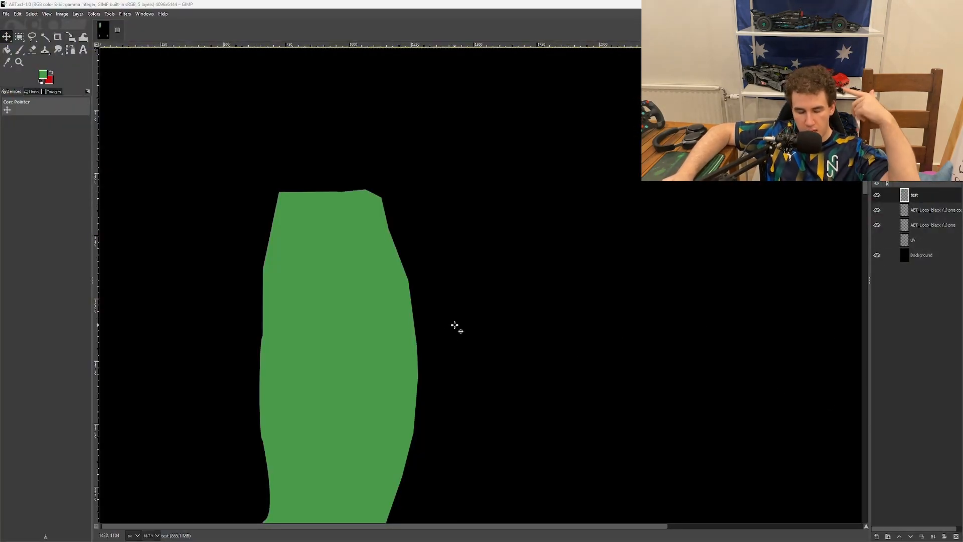
{"action": "left_click", "coordinate": [932, 259]}
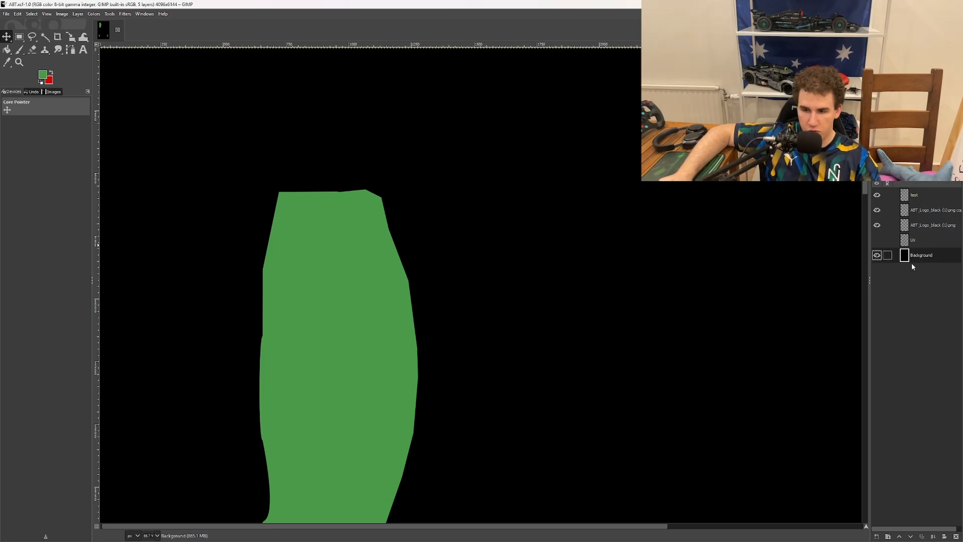
{"action": "scroll", "coordinate": [748, 312], "scroll_direction": "down", "scroll_amount": 3}
{"action": "scroll", "coordinate": [722, 382], "scroll_direction": "down", "scroll_amount": 4}
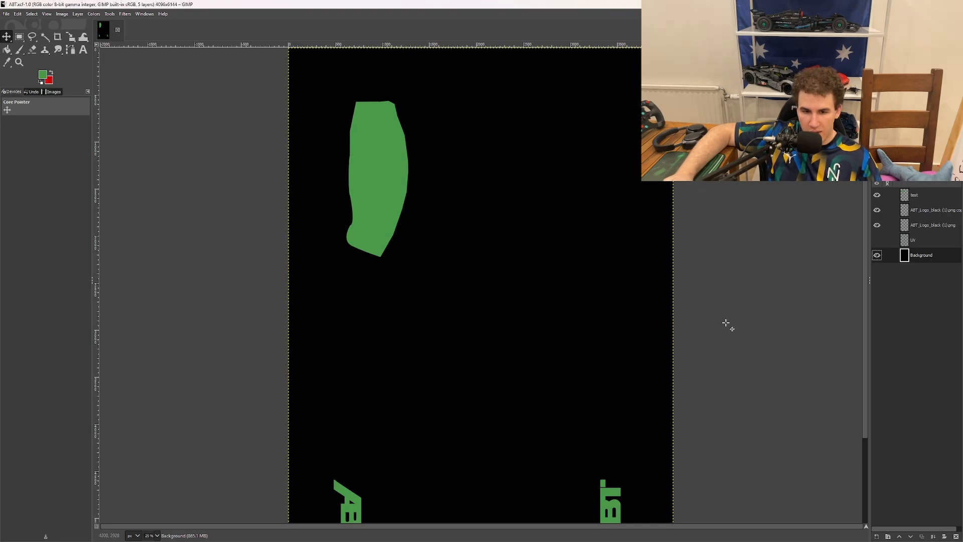
{"action": "right_click", "coordinate": [925, 256]}
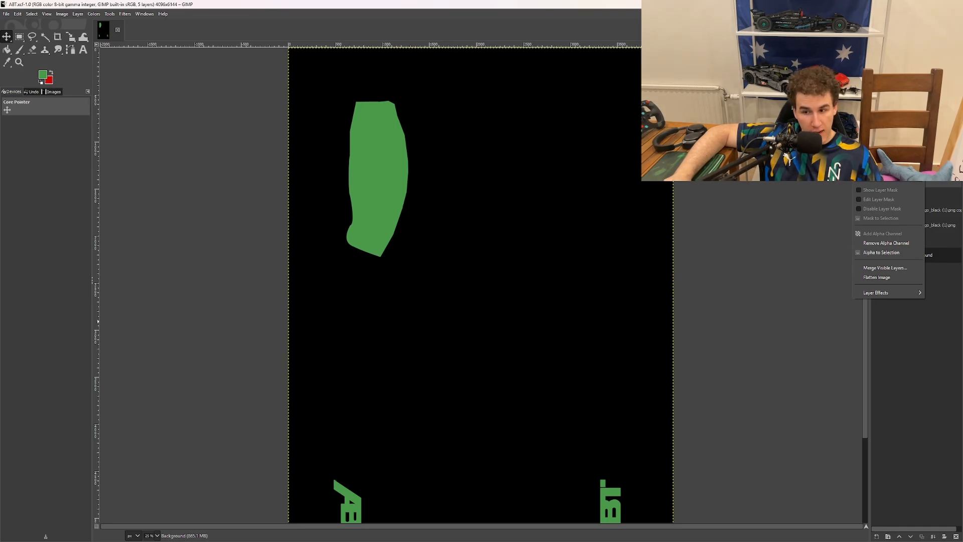
{"action": "left_click", "coordinate": [883, 174]}
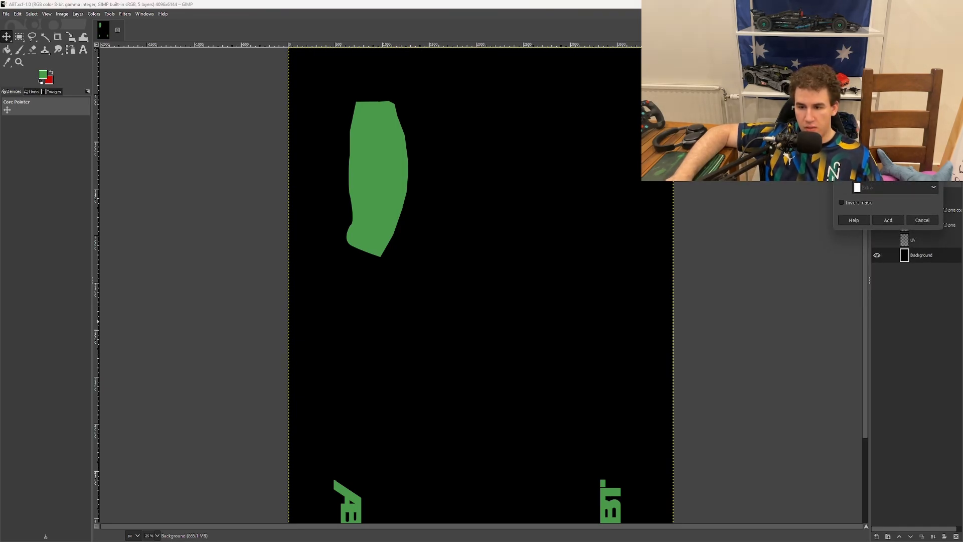
{"action": "left_click", "coordinate": [922, 220]}
Examine the image's colour and alpha channels
{"action": "right_click", "coordinate": [932, 257]}
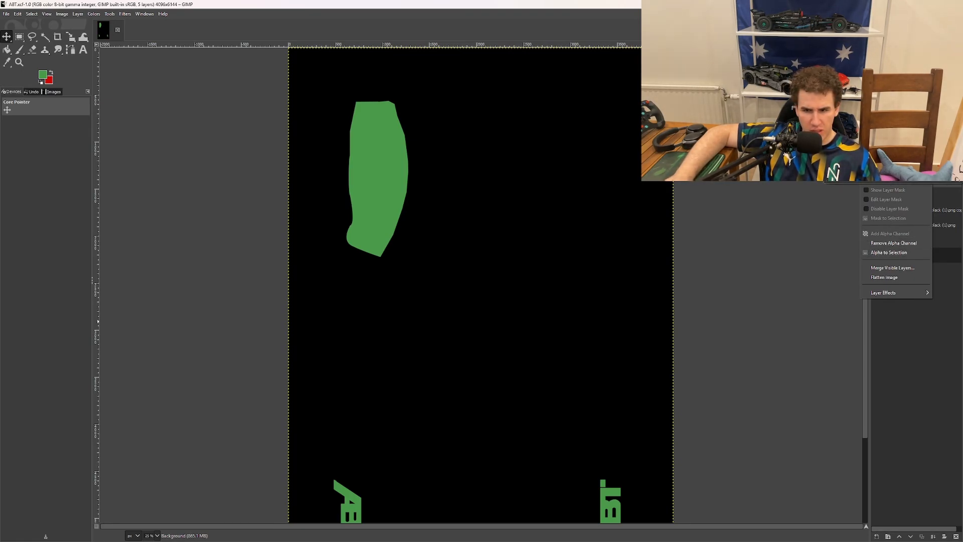
{"action": "left_click", "coordinate": [938, 360]}
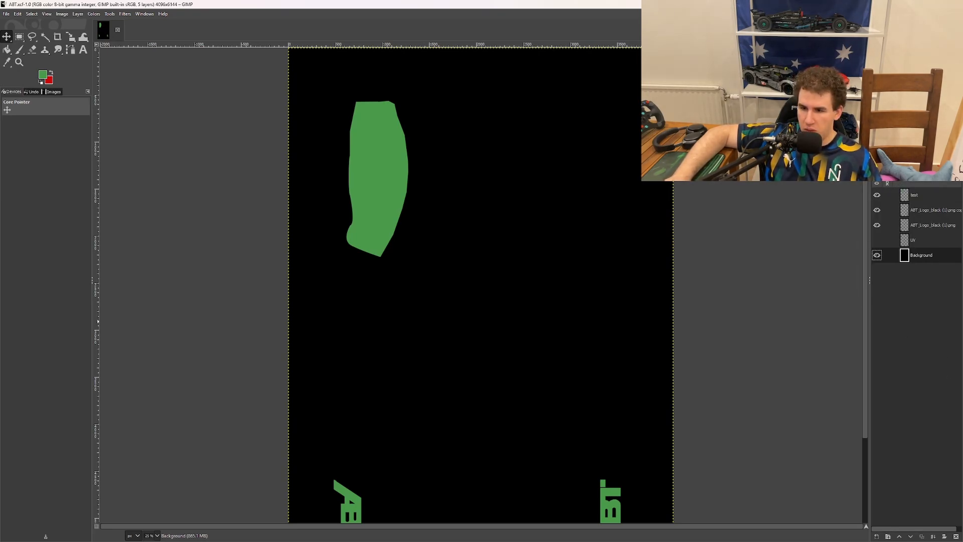
{"action": "left_click", "coordinate": [890, 173]}
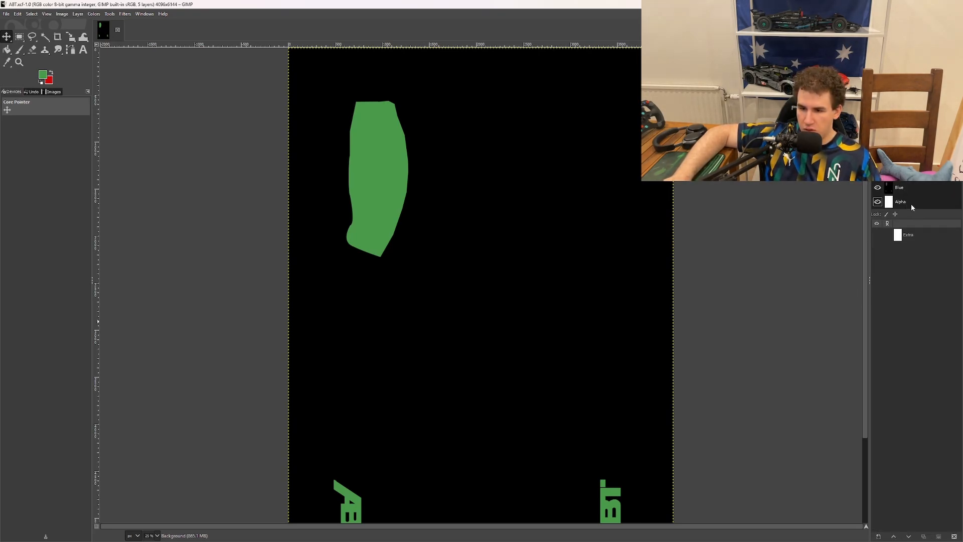
{"action": "left_click", "coordinate": [910, 204]}
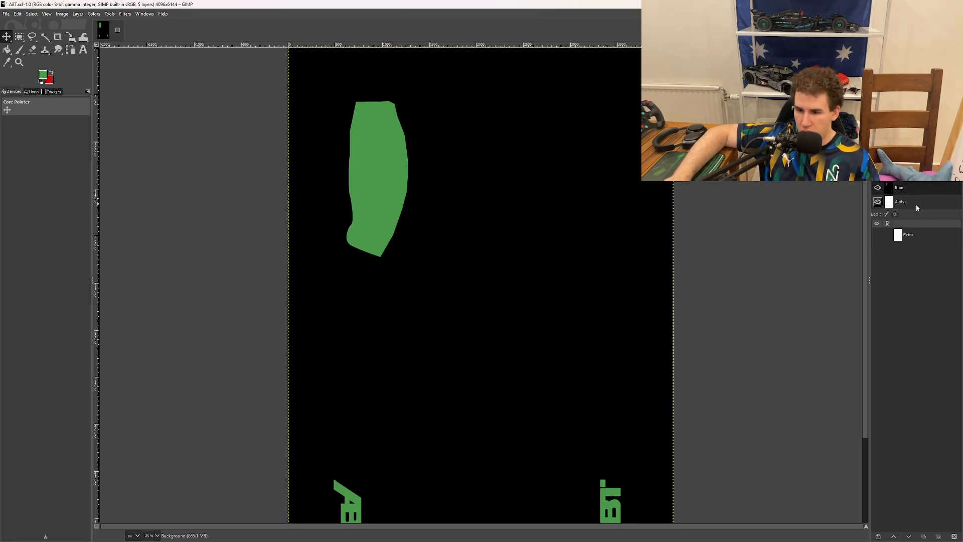
{"action": "left_click", "coordinate": [878, 171]}
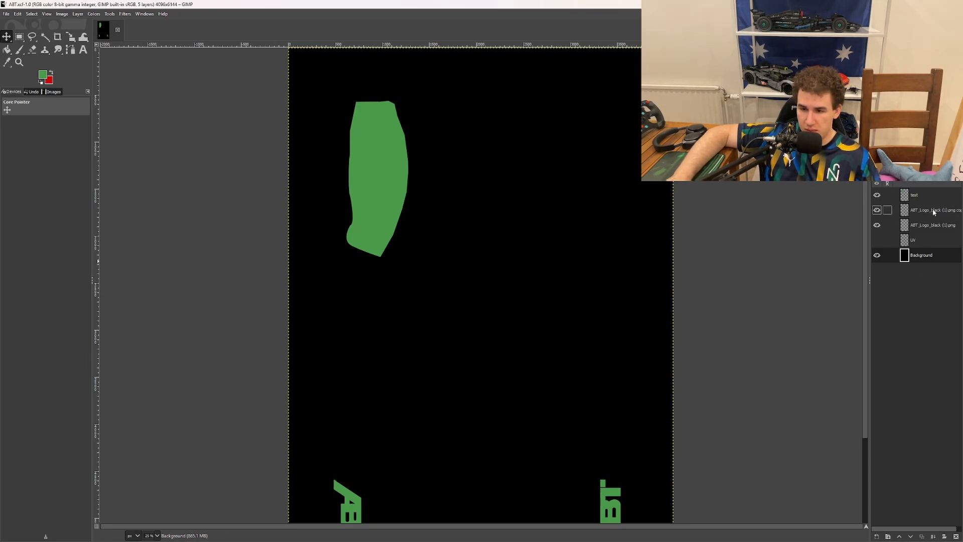
Add a layer mask to the Background layer and disable the mask
{"action": "right_click", "coordinate": [934, 260]}
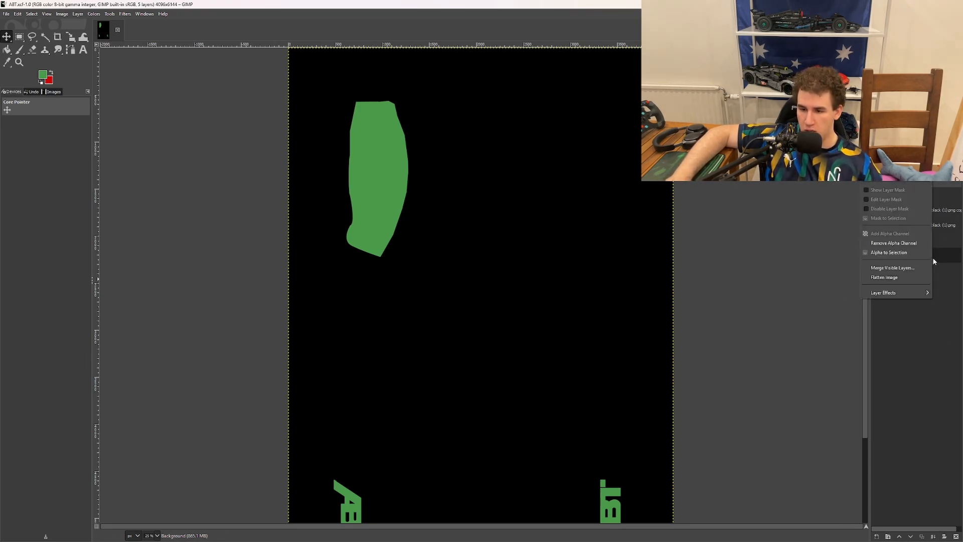
{"action": "left_click", "coordinate": [885, 179]}
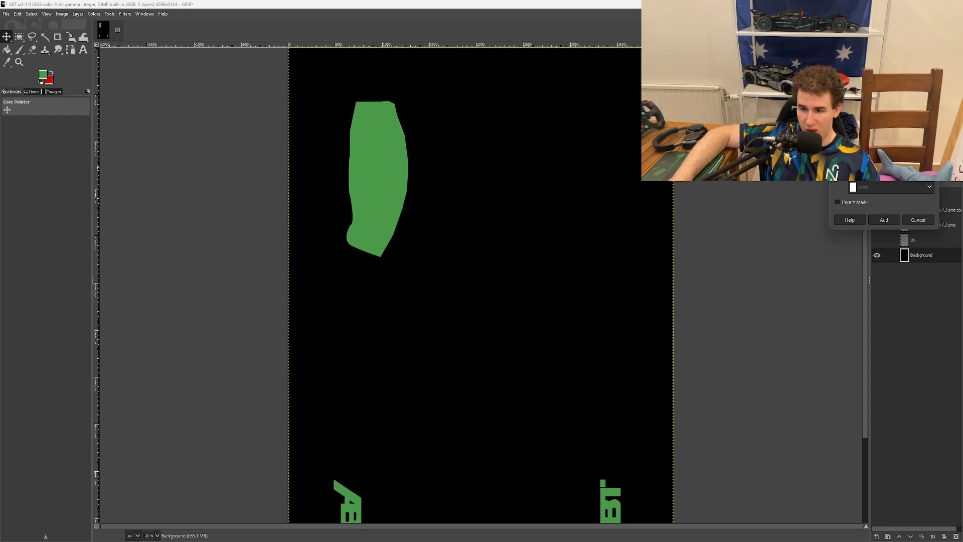
{"action": "left_click", "coordinate": [883, 219]}
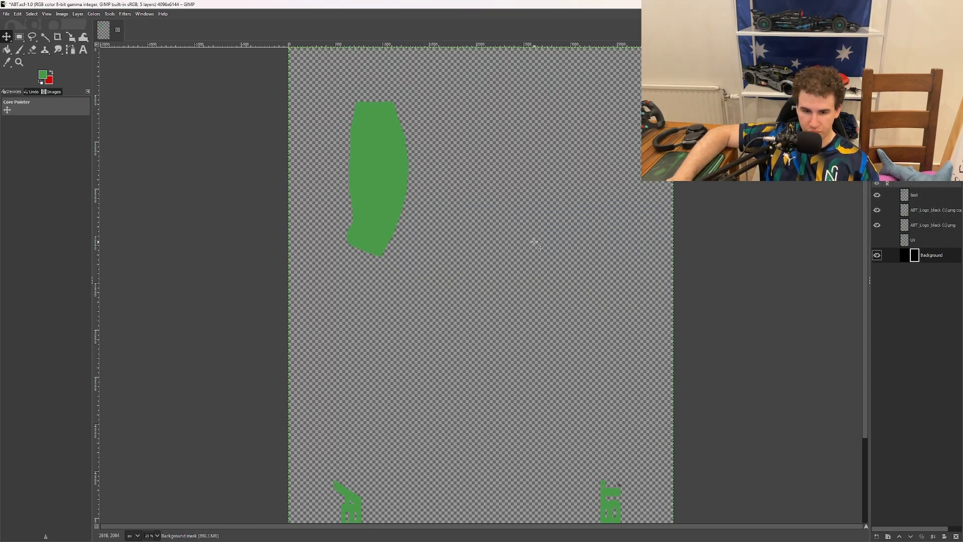
{"action": "right_click", "coordinate": [925, 259]}
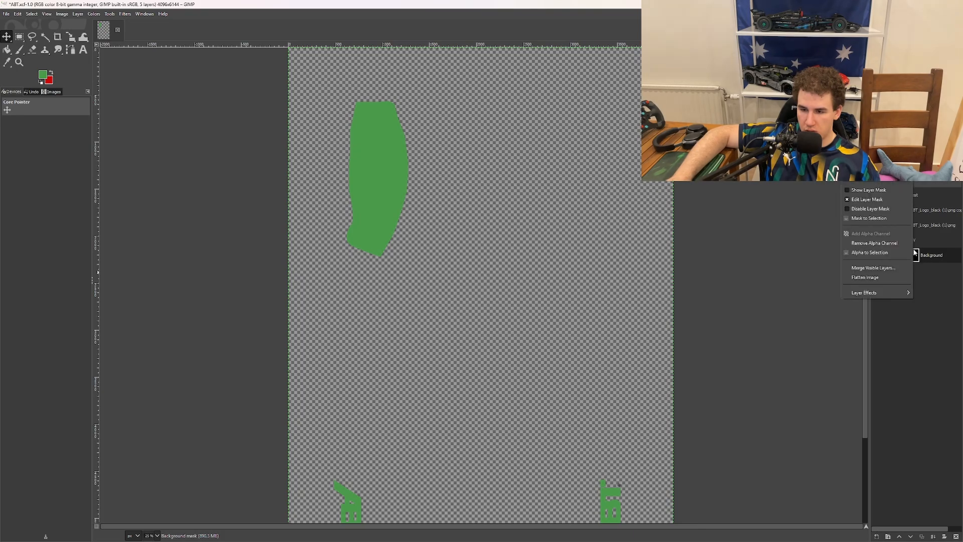
{"action": "left_click", "coordinate": [877, 213]}
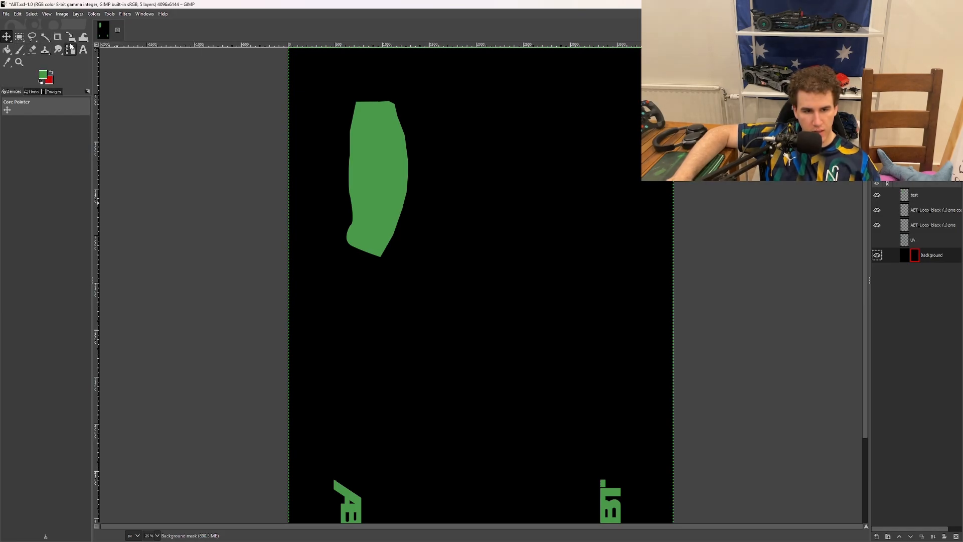
Bucket-fill the Background layer's mask with grey, show the mask on the canvas and re-enable it
{"action": "left_click", "coordinate": [7, 51]}
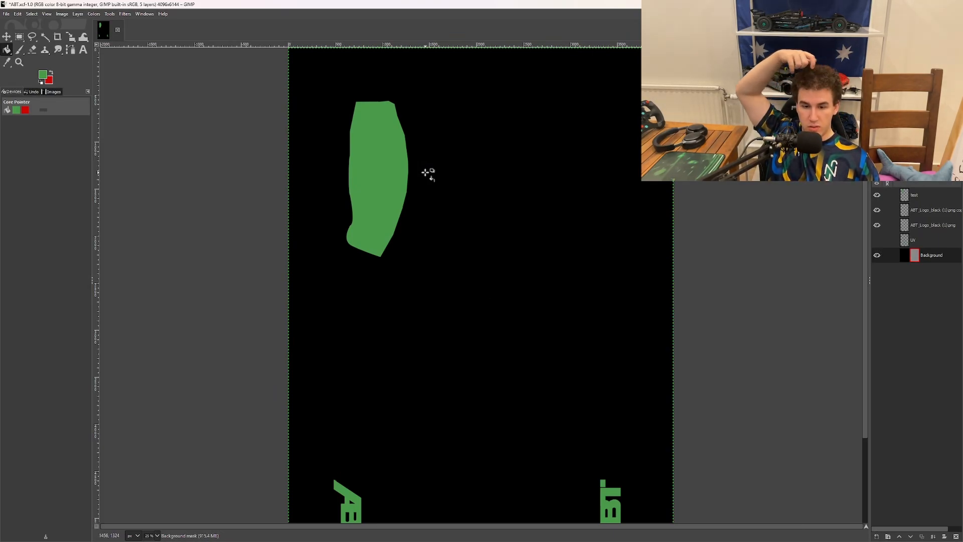
{"action": "right_click", "coordinate": [932, 254]}
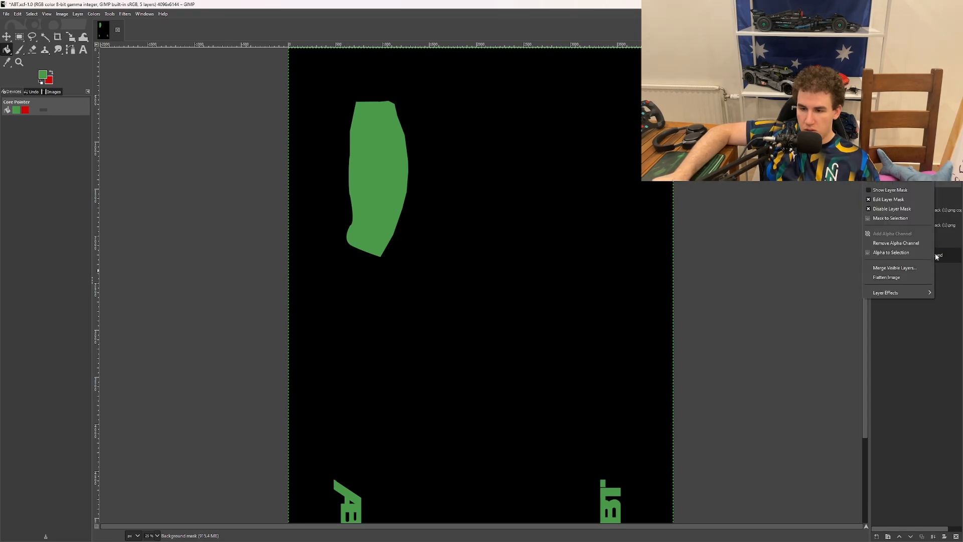
{"action": "left_click", "coordinate": [890, 190]}
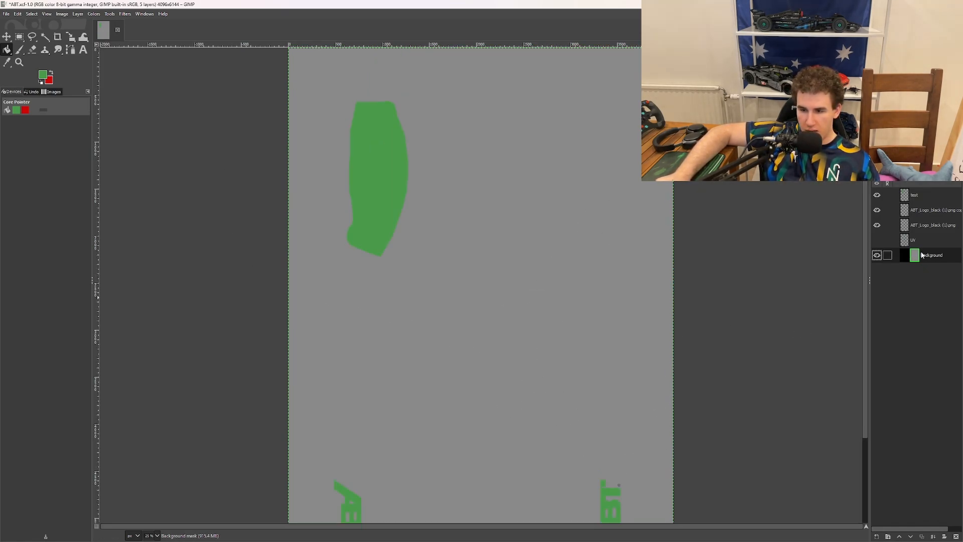
{"action": "right_click", "coordinate": [915, 259]}
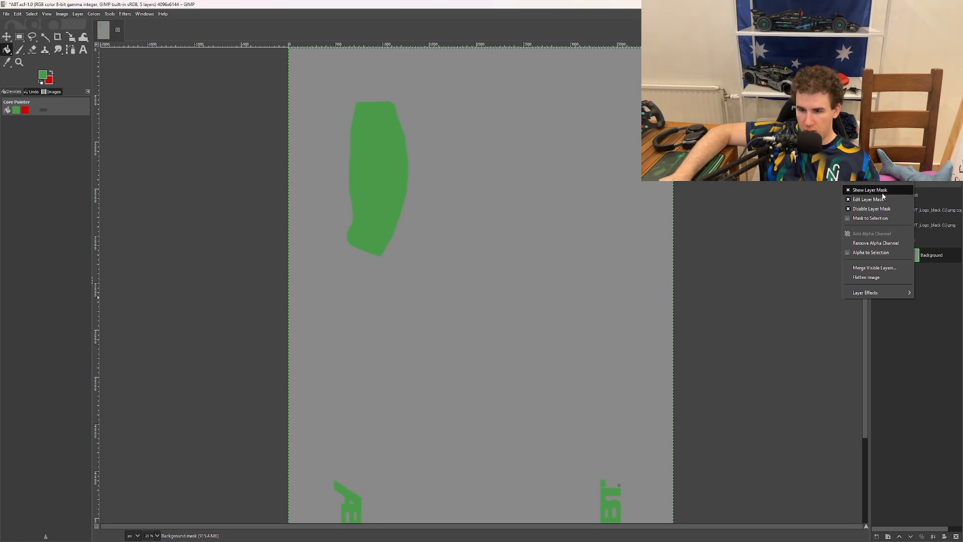
{"action": "left_click", "coordinate": [883, 208]}
Switch from the mask to editing the Background layer itself, stop showing the mask and disable it
{"action": "right_click", "coordinate": [933, 231]}
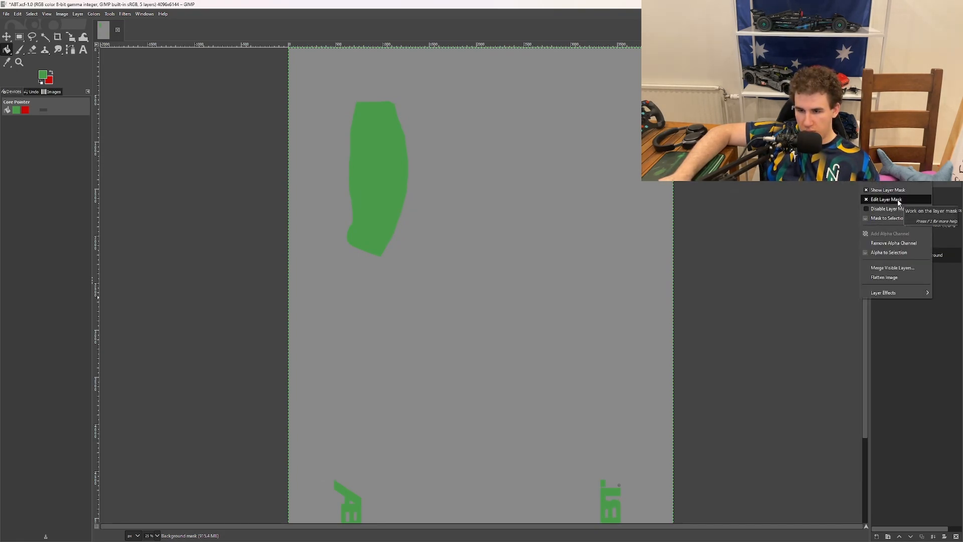
{"action": "left_click", "coordinate": [897, 203]}
{"action": "right_click", "coordinate": [933, 251]}
{"action": "left_click", "coordinate": [887, 190]}
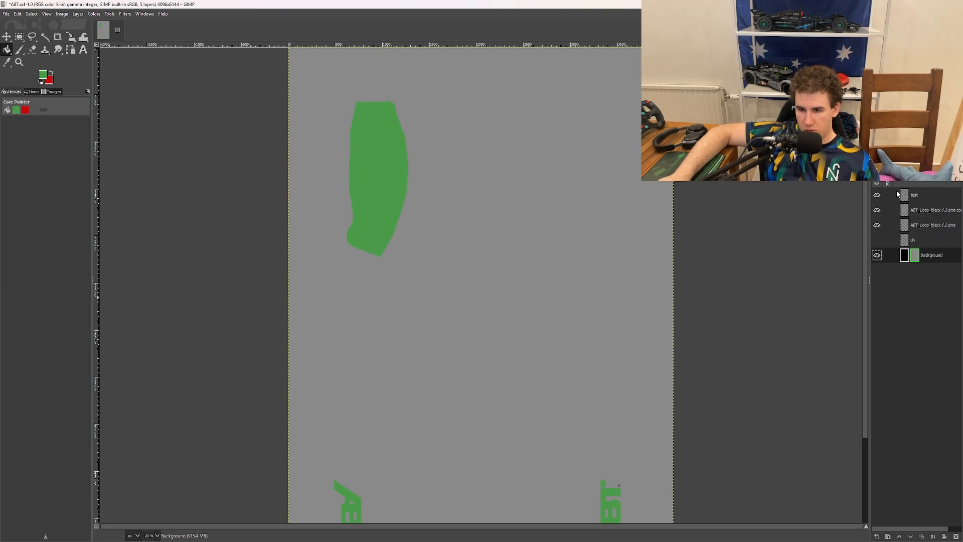
{"action": "right_click", "coordinate": [927, 251]}
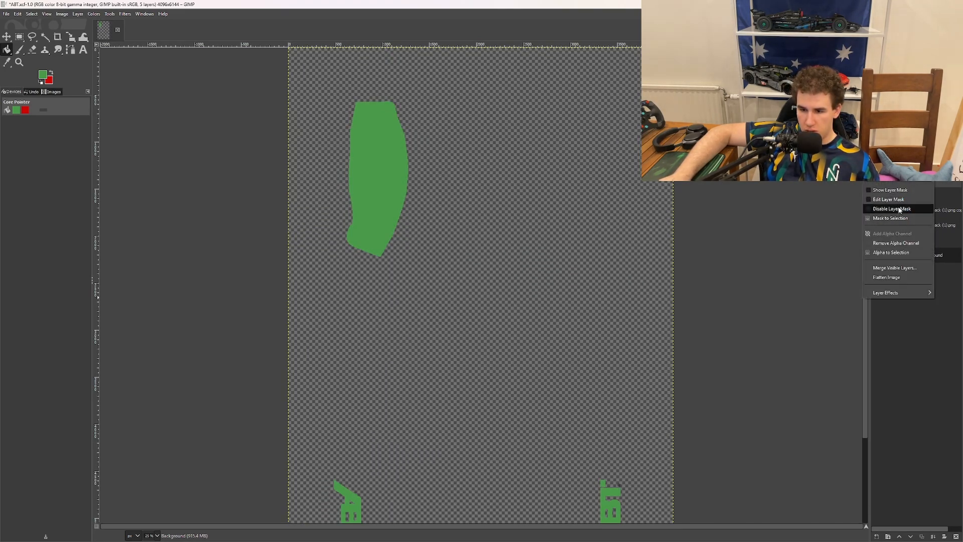
{"action": "left_click", "coordinate": [899, 209]}
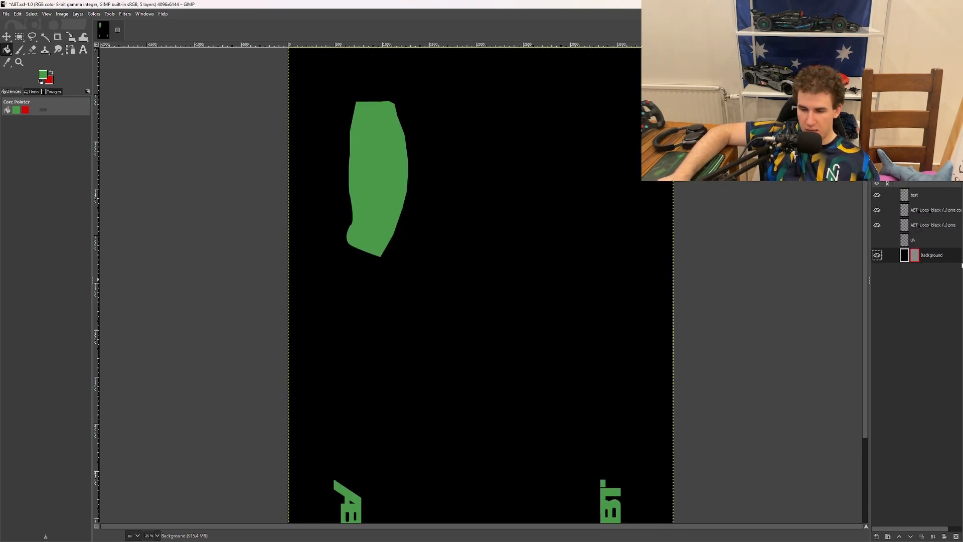
Bucket-fill the Background layer with red in place of green and re-enable its layer mask
{"action": "left_click", "coordinate": [585, 377]}
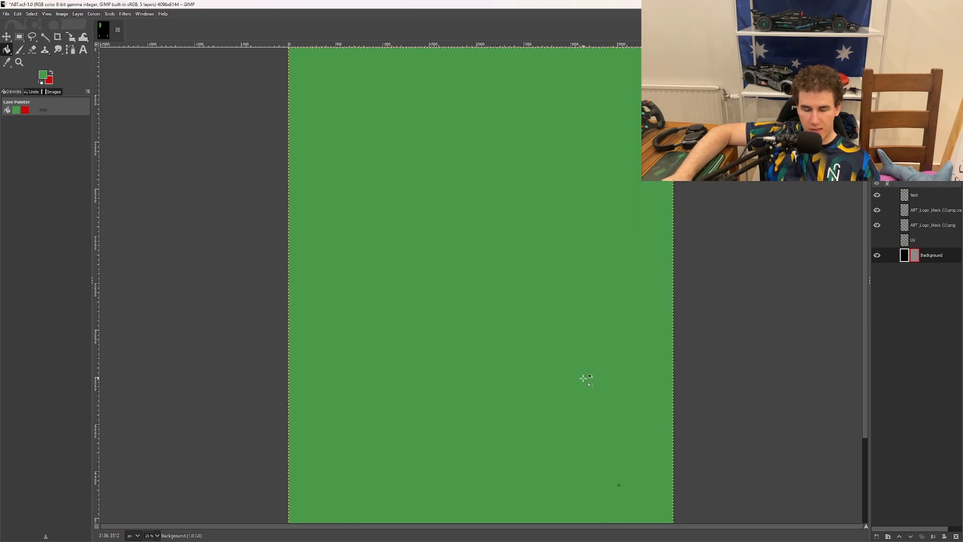
{"action": "left_click", "coordinate": [50, 73]}
{"action": "left_click", "coordinate": [467, 229]}
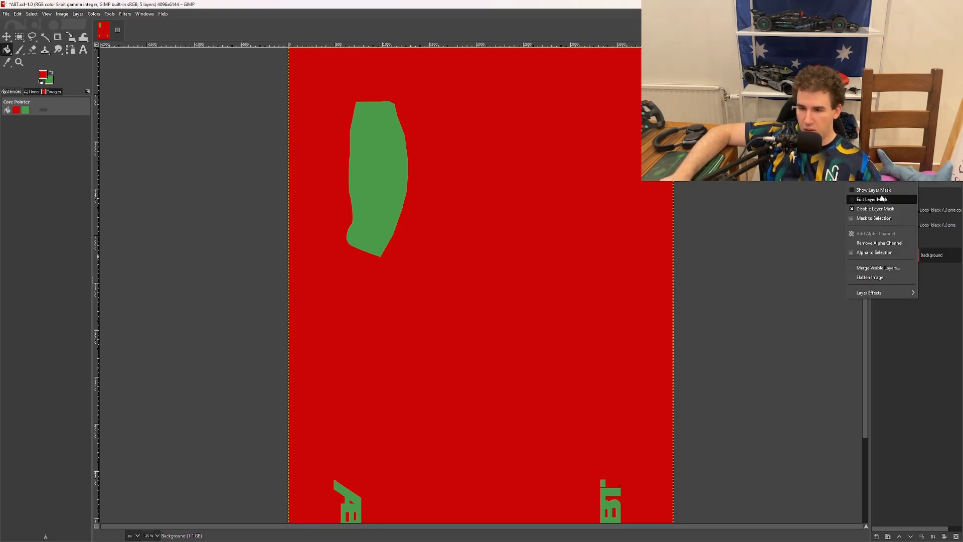
{"action": "left_click", "coordinate": [885, 209]}
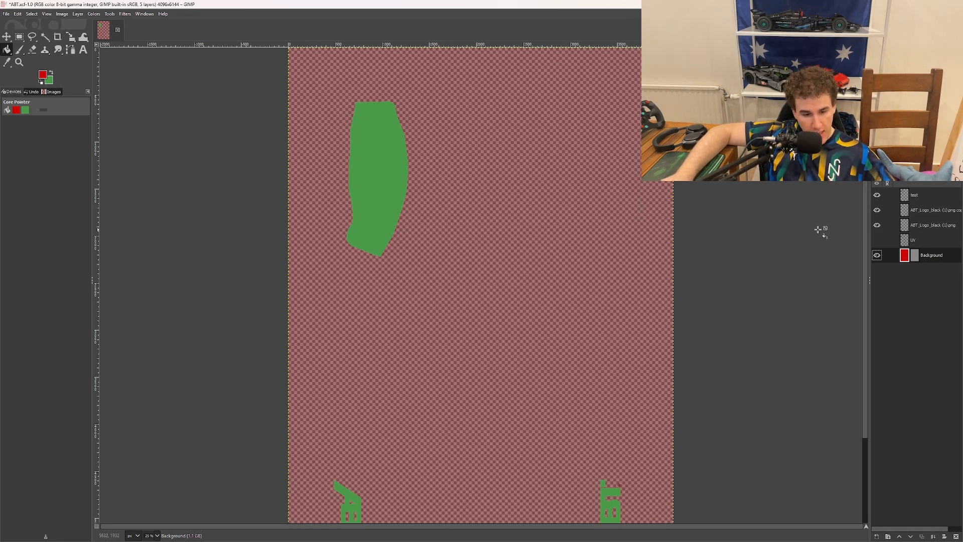
Switch to Automobilista 2 and open the vehicle selection for Time Trial
{"action": "mouse_move", "coordinate": [791, 535]}
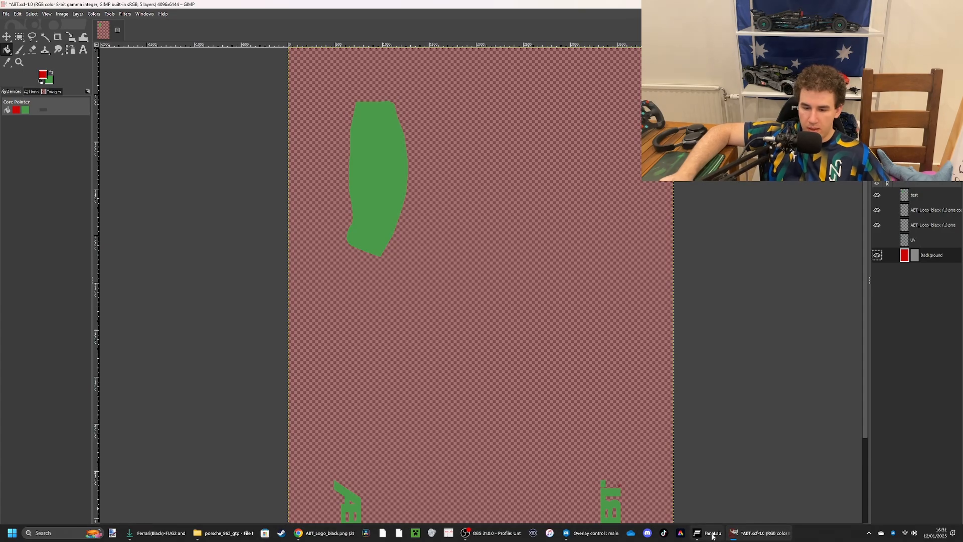
{"action": "mouse_move", "coordinate": [519, 529]}
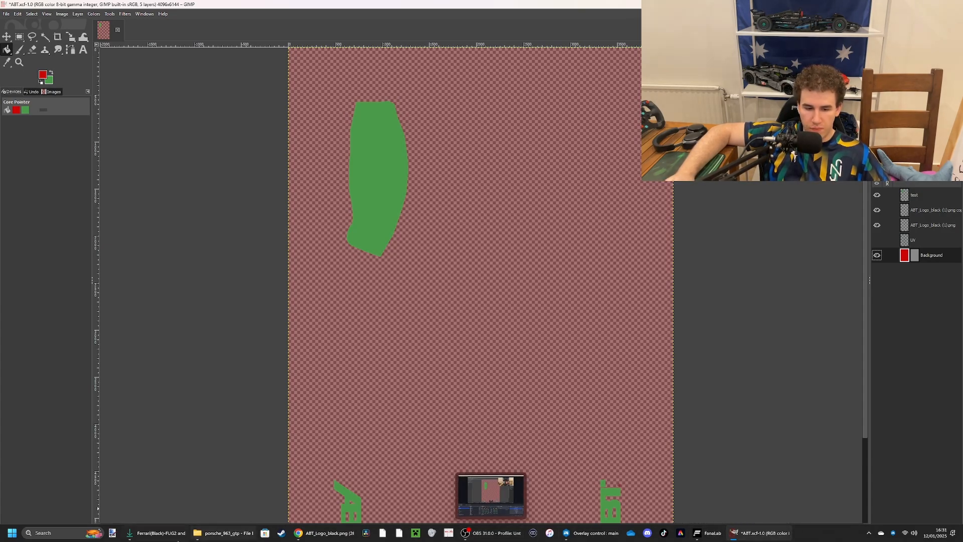
{"action": "left_click", "coordinate": [64, 532]}
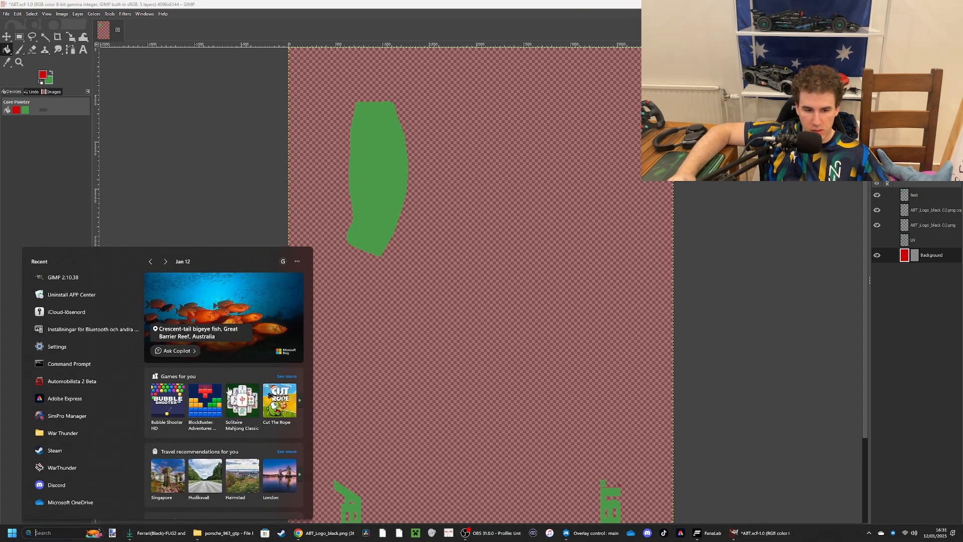
{"action": "left_click", "coordinate": [851, 304]}
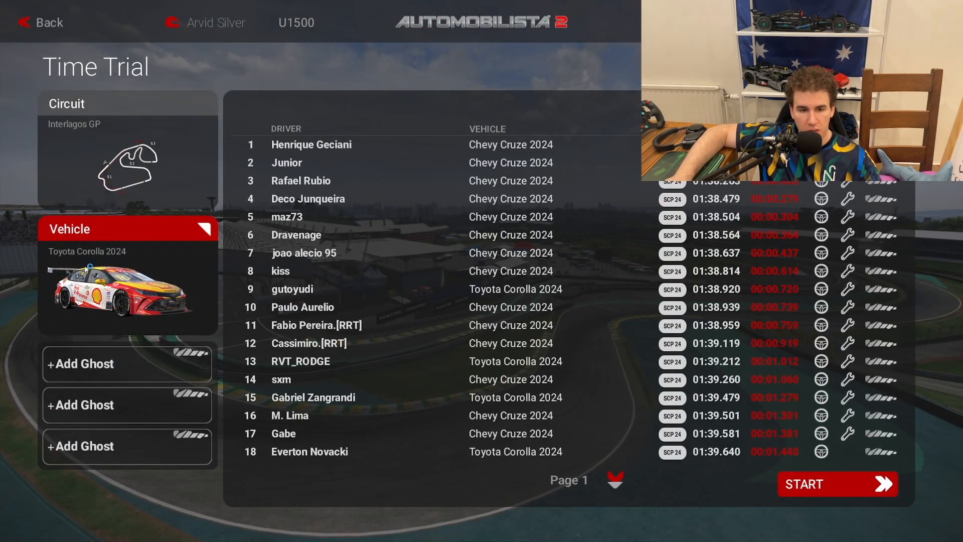
{"action": "left_click", "coordinate": [84, 270]}
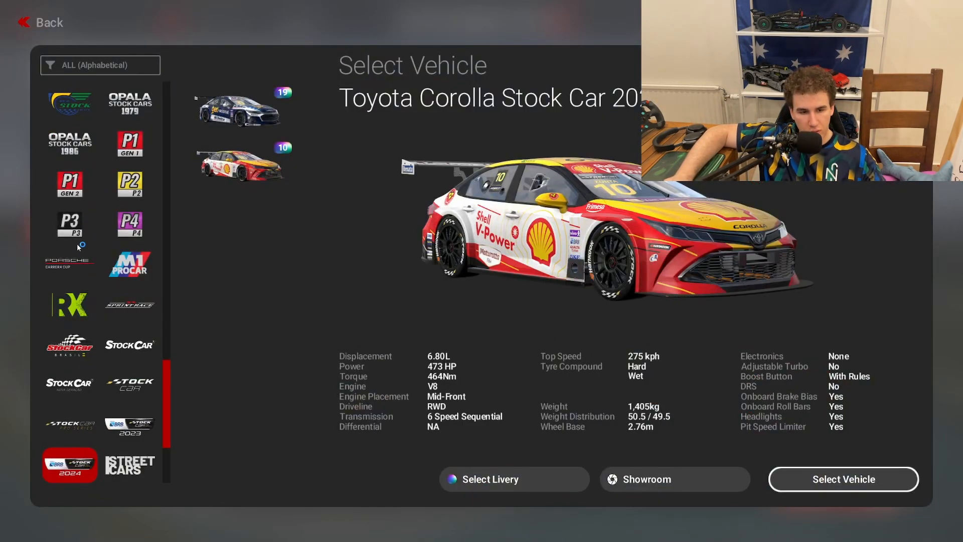
Choose the Porsche 963 in the LMDh class and inspect its livery in the showroom
{"action": "scroll", "coordinate": [79, 247], "scroll_direction": "up", "scroll_amount": 7}
{"action": "left_click", "coordinate": [68, 315]}
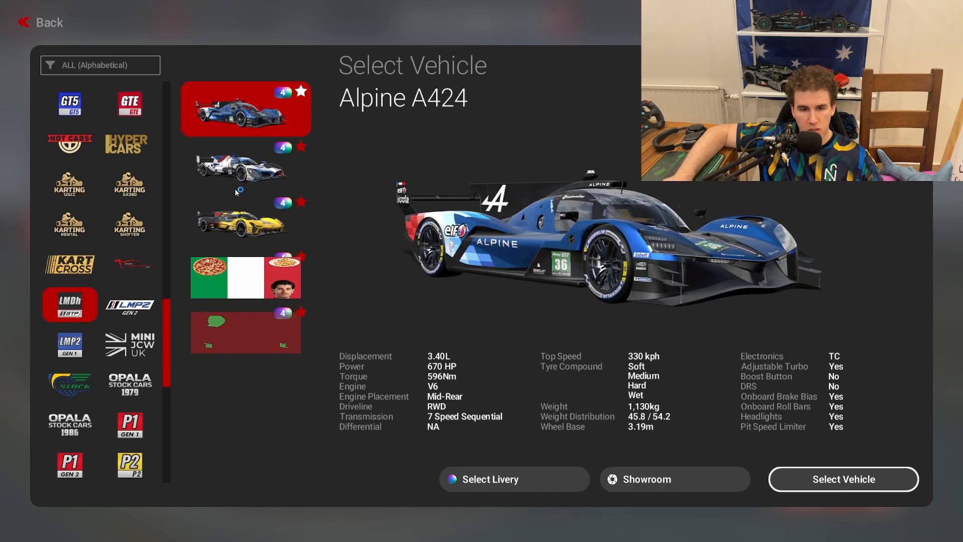
{"action": "left_click", "coordinate": [238, 327]}
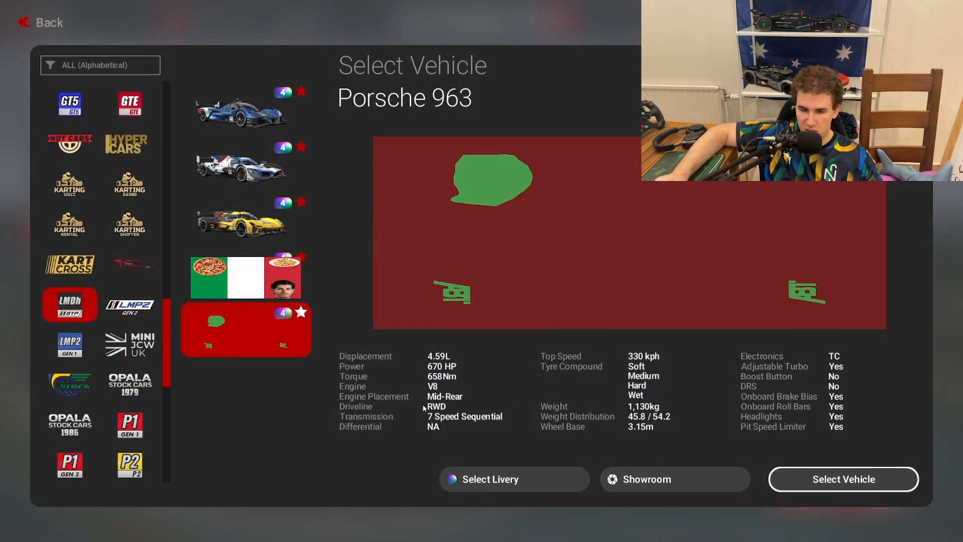
{"action": "left_click", "coordinate": [692, 483]}
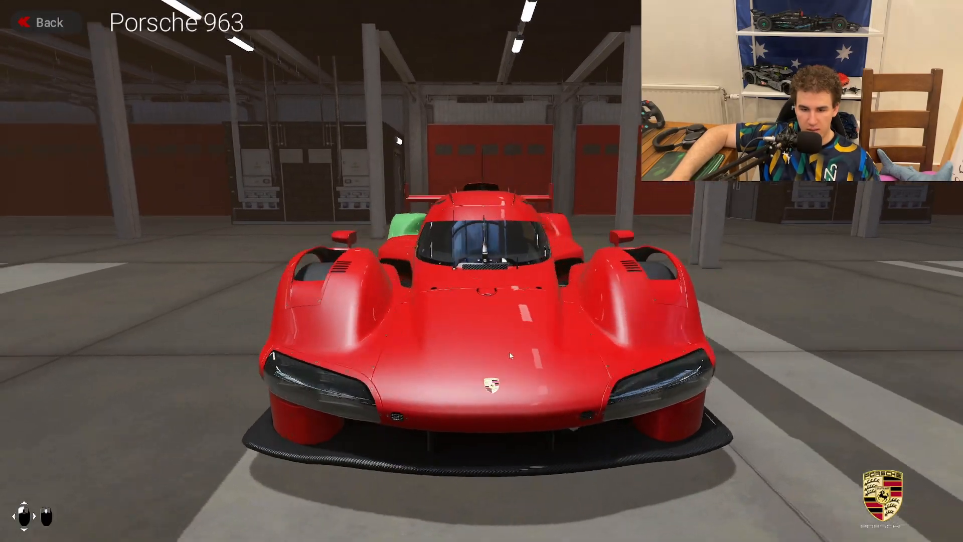
{"action": "left_click_drag", "start_coordinate": [509, 351], "coordinate": [2, 287]}
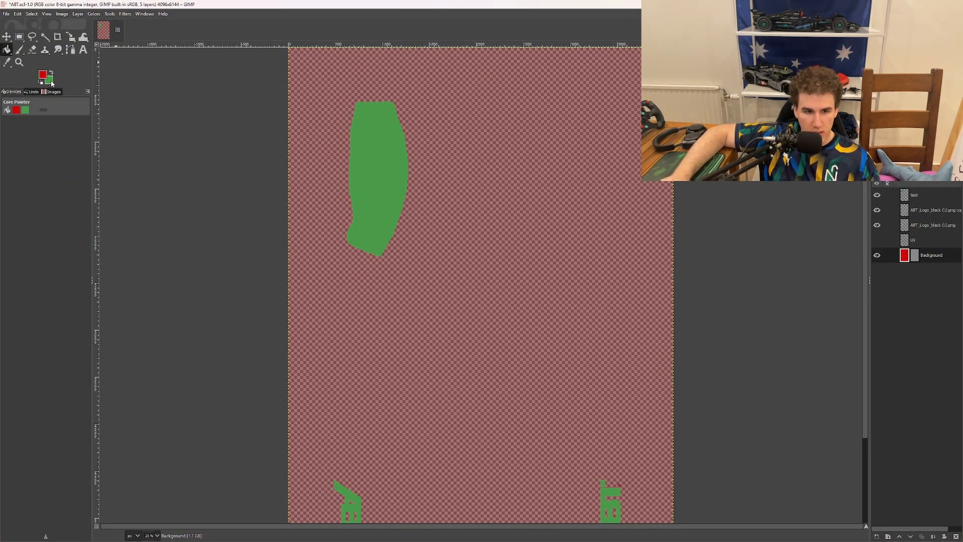
Switch editing to the Background layer's mask and display the mask on the canvas
{"action": "right_click", "coordinate": [920, 256]}
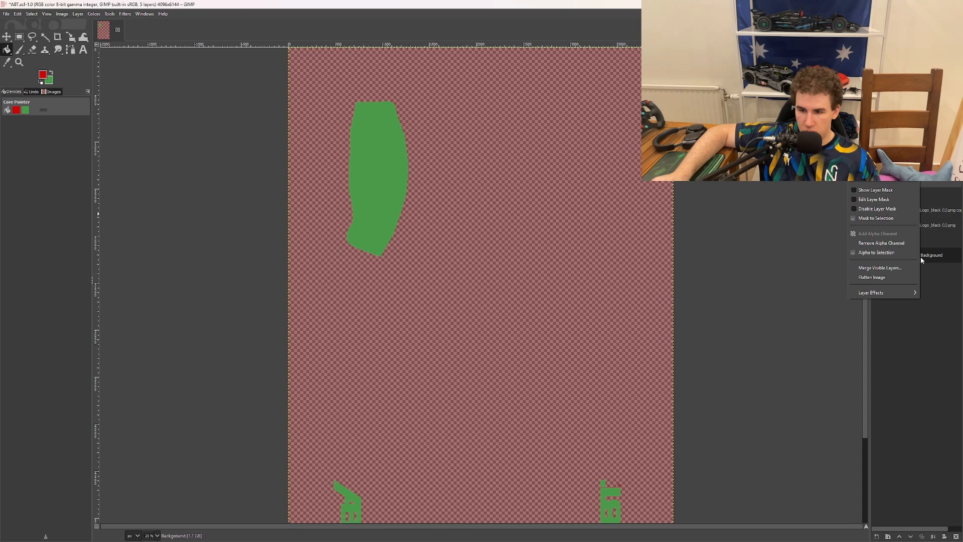
{"action": "left_click", "coordinate": [887, 207]}
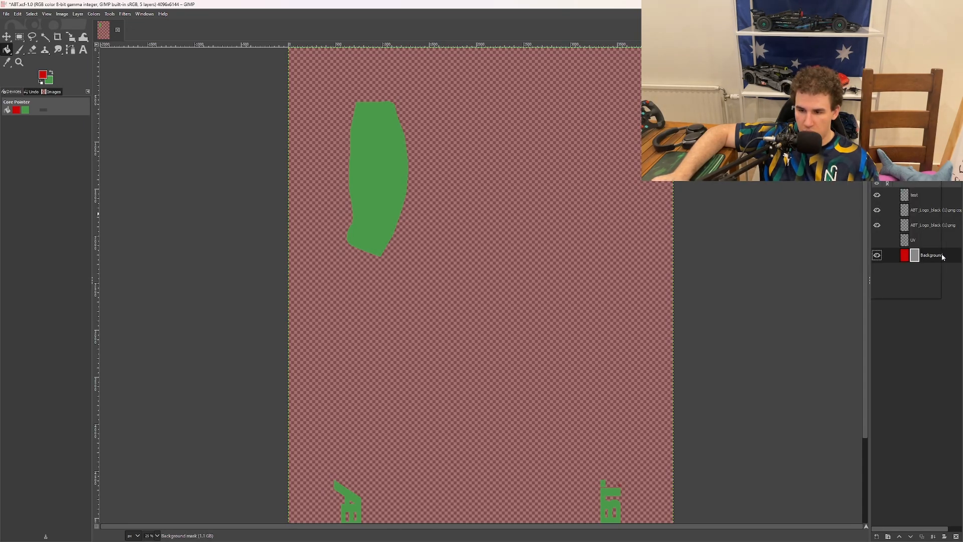
{"action": "right_click", "coordinate": [942, 256]}
{"action": "left_click", "coordinate": [887, 190]}
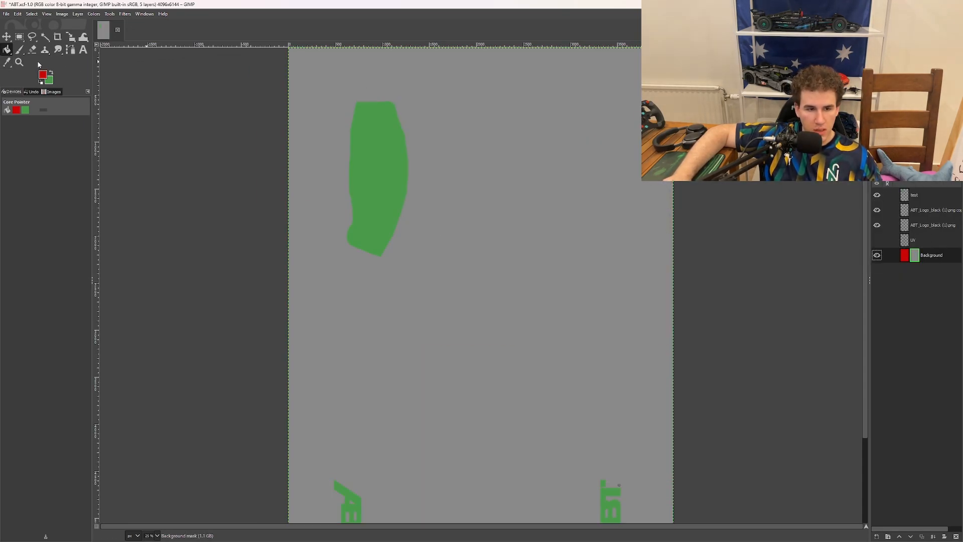
Set the foreground colour to black for bucket-filling the Background layer's mask
{"action": "mouse_move", "coordinate": [9, 50]}
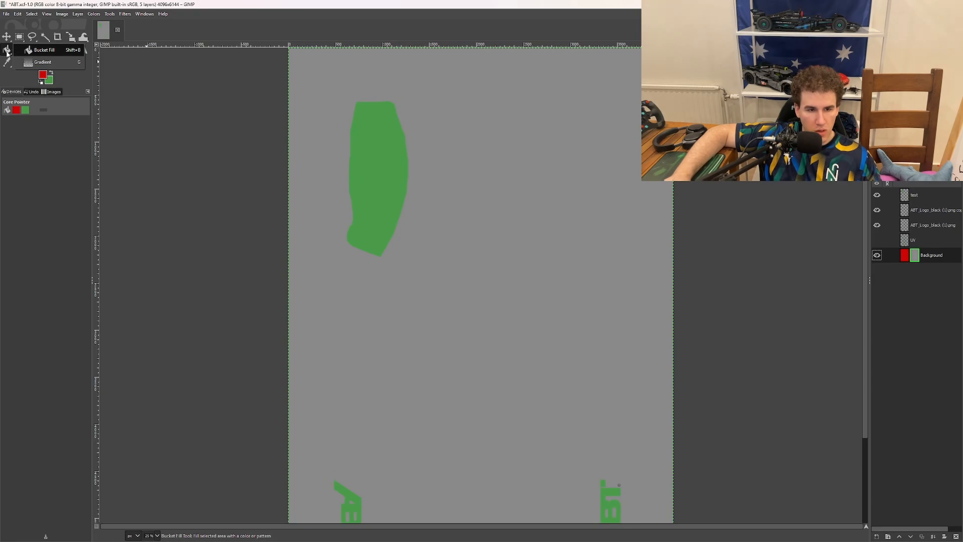
{"action": "left_click", "coordinate": [45, 74]}
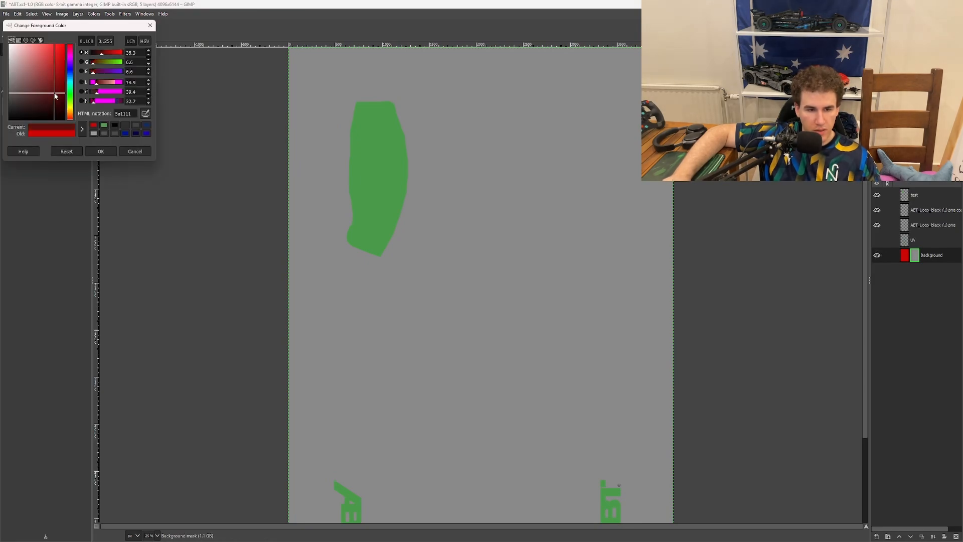
{"action": "left_click_drag", "start_coordinate": [38, 80], "coordinate": [0, 179]}
{"action": "left_click", "coordinate": [100, 152]}
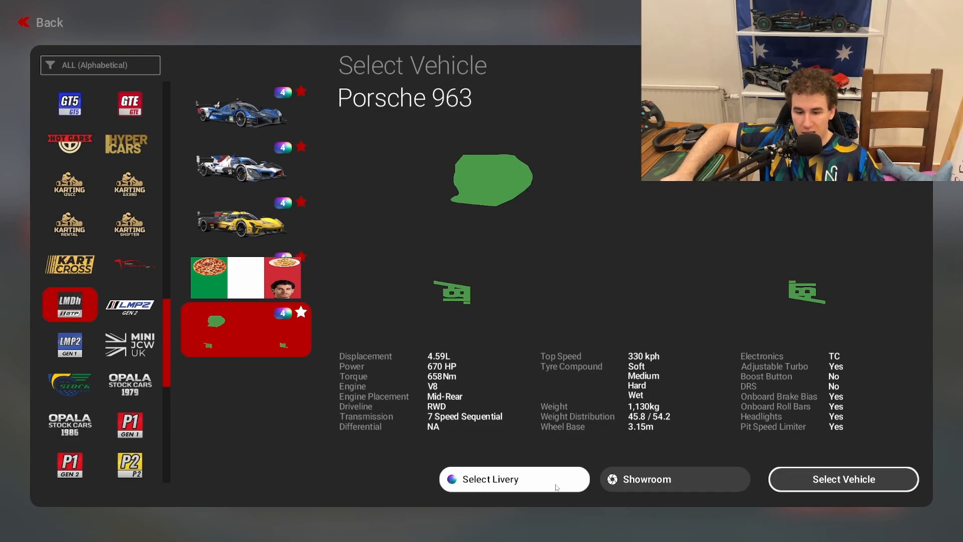
Inspect the Porsche 963's updated livery finish from the rear and side in the showroom, and return to vehicle selection
{"action": "left_click", "coordinate": [649, 480]}
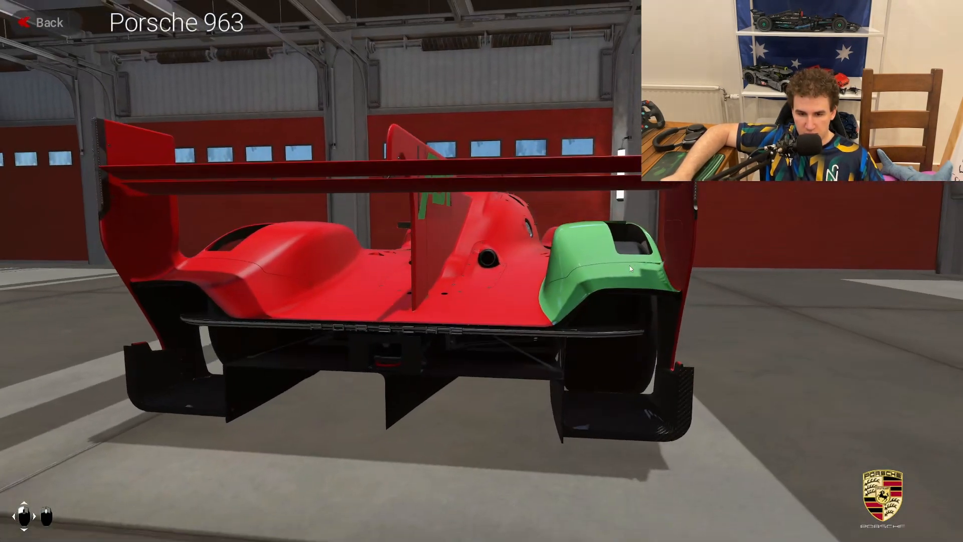
{"action": "left_click_drag", "start_coordinate": [630, 266], "coordinate": [358, 227]}
{"action": "scroll", "coordinate": [655, 333], "scroll_direction": "up", "scroll_amount": 3}
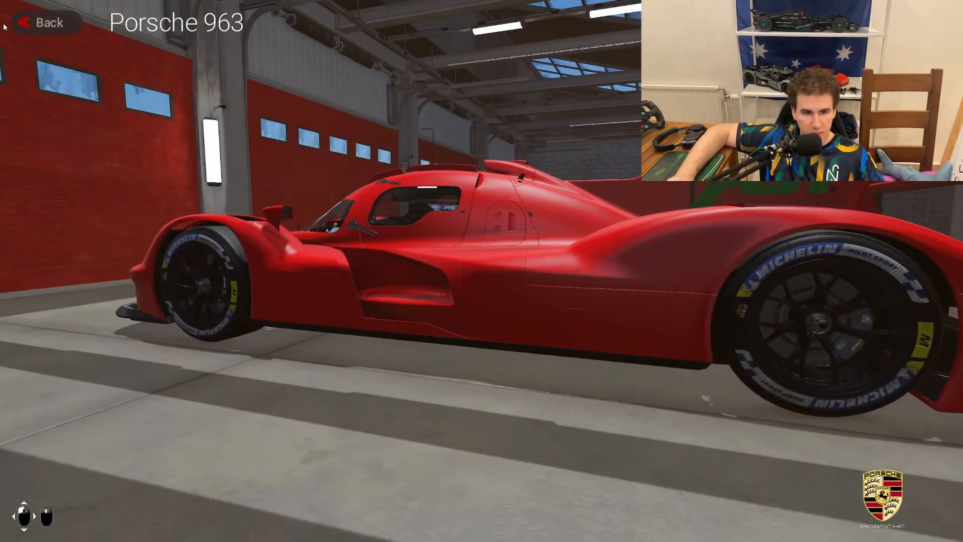
{"action": "left_click", "coordinate": [47, 22]}
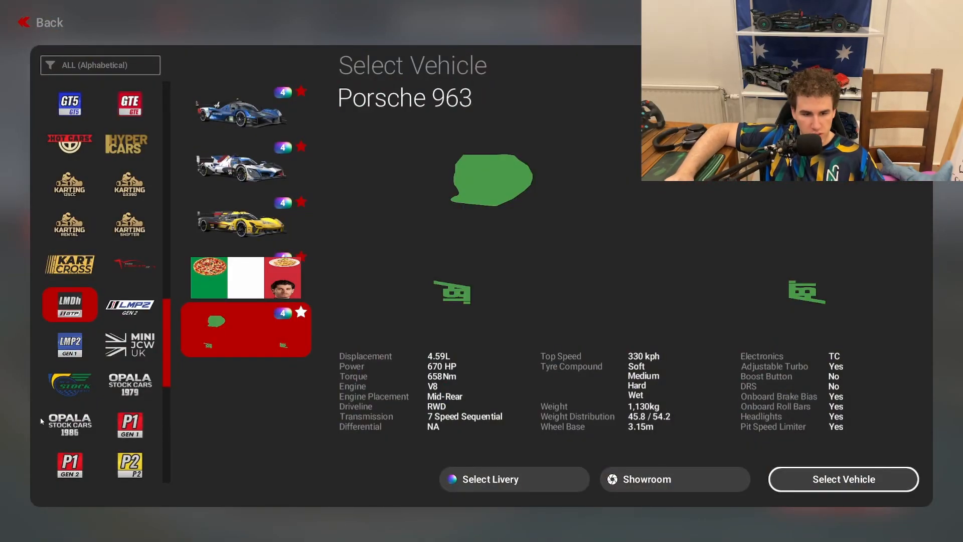
Choose the Formula Ultimate Gen2 class and its Germany livery as a finish reference
{"action": "scroll", "coordinate": [109, 356], "scroll_direction": "down", "scroll_amount": 5}
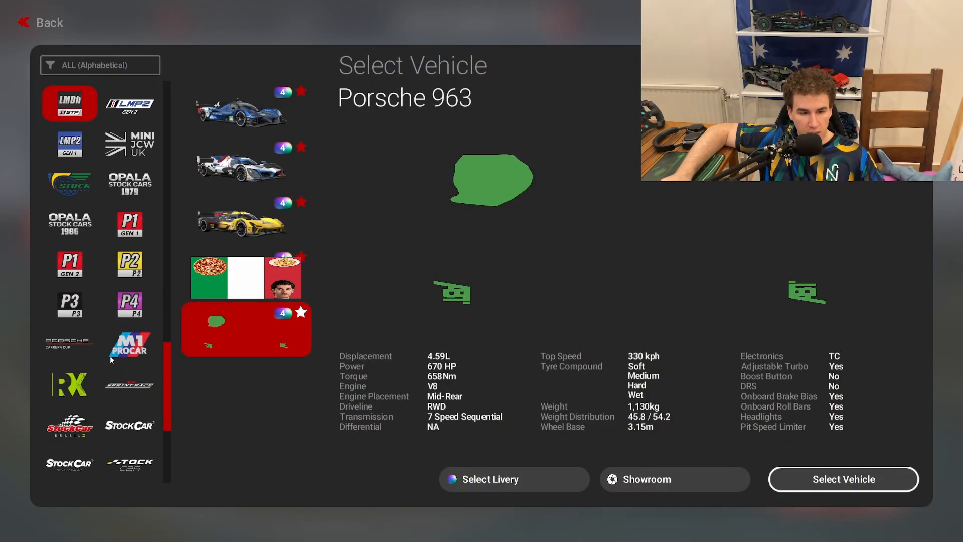
{"action": "scroll", "coordinate": [109, 356], "scroll_direction": "up", "scroll_amount": 15}
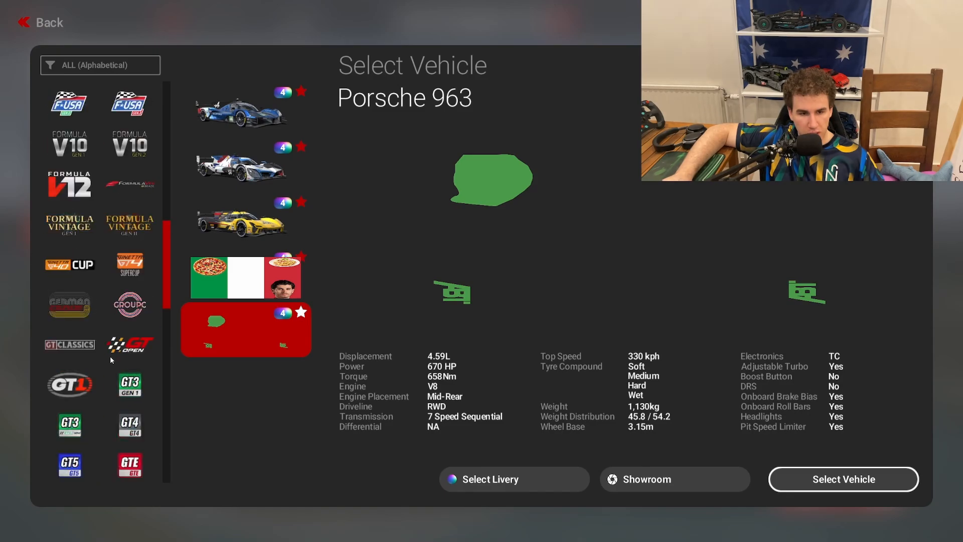
{"action": "left_click", "coordinate": [130, 225]}
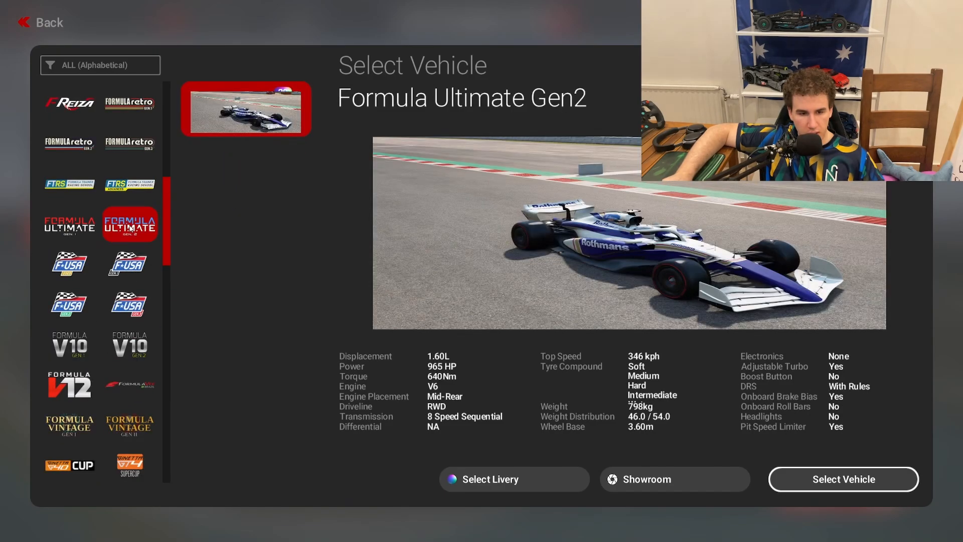
{"action": "left_click", "coordinate": [482, 484]}
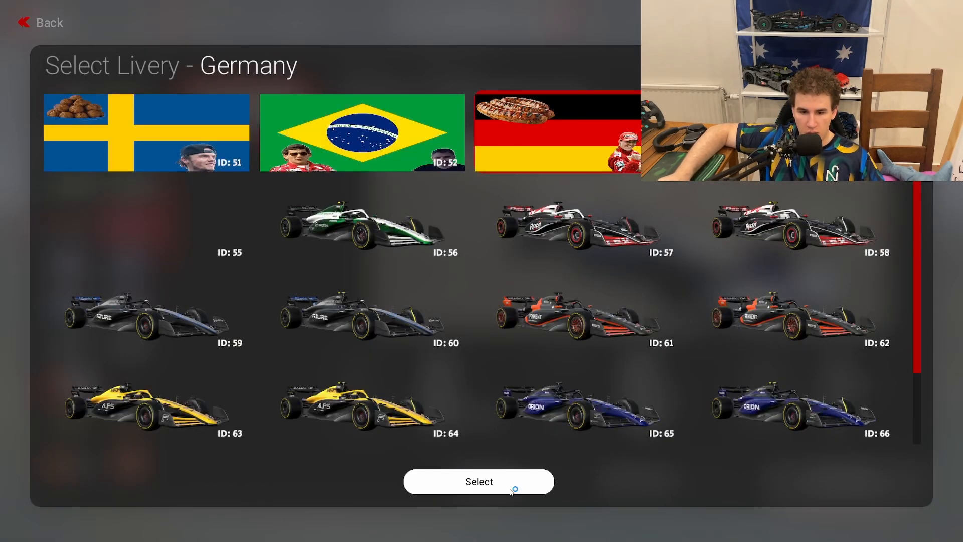
{"action": "key", "text": "Return"}
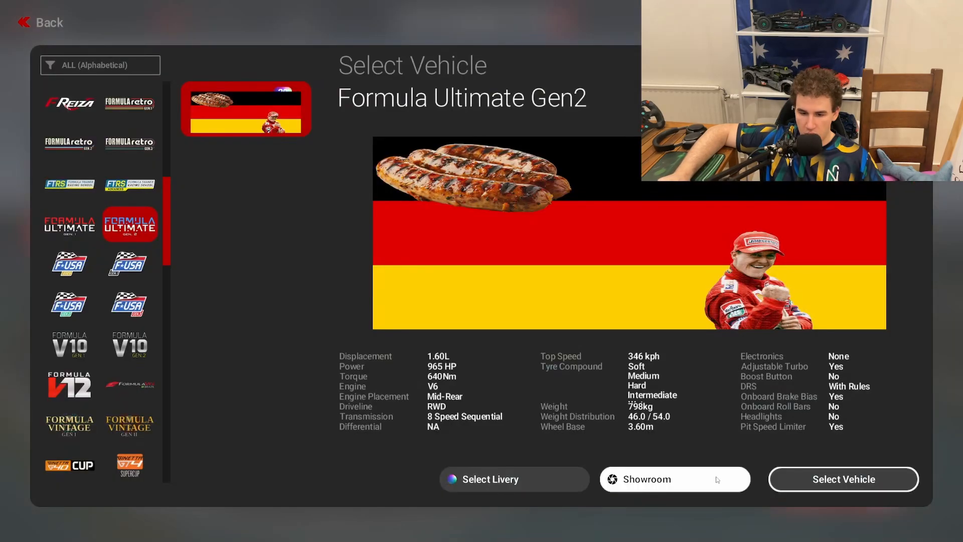
Inspect the Germany livery's base and sponsor logos around the car in the showroom, and return to vehicle selection
{"action": "left_click", "coordinate": [616, 479]}
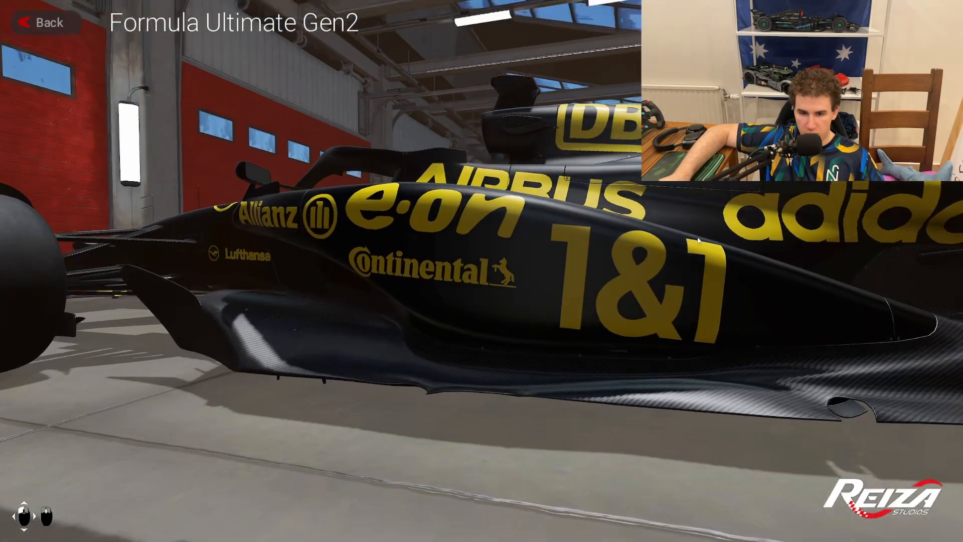
{"action": "left_click_drag", "start_coordinate": [698, 241], "coordinate": [395, 260]}
{"action": "scroll", "coordinate": [384, 332], "scroll_direction": "down", "scroll_amount": 4}
{"action": "scroll", "coordinate": [615, 290], "scroll_direction": "down", "scroll_amount": 5}
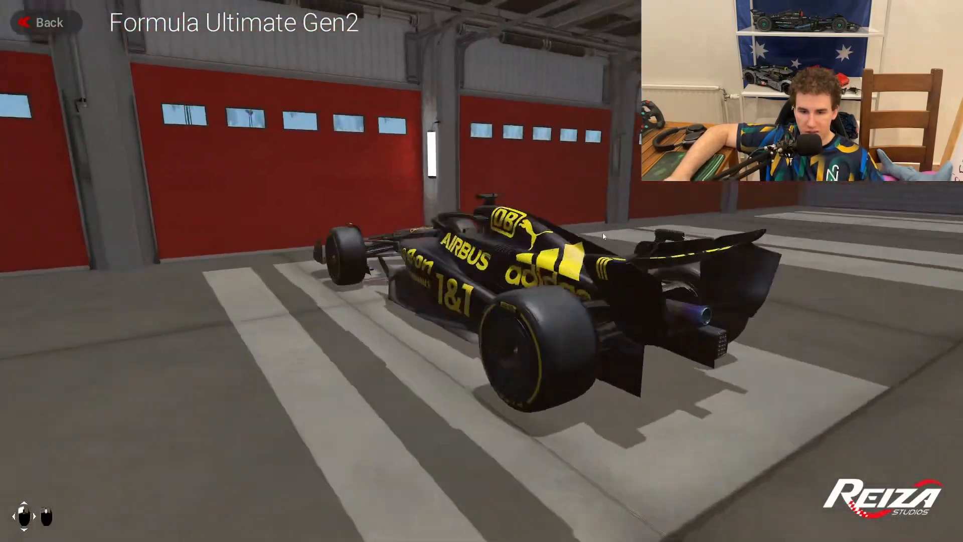
{"action": "scroll", "coordinate": [607, 264], "scroll_direction": "up", "scroll_amount": 3}
{"action": "scroll", "coordinate": [586, 258], "scroll_direction": "up", "scroll_amount": 3}
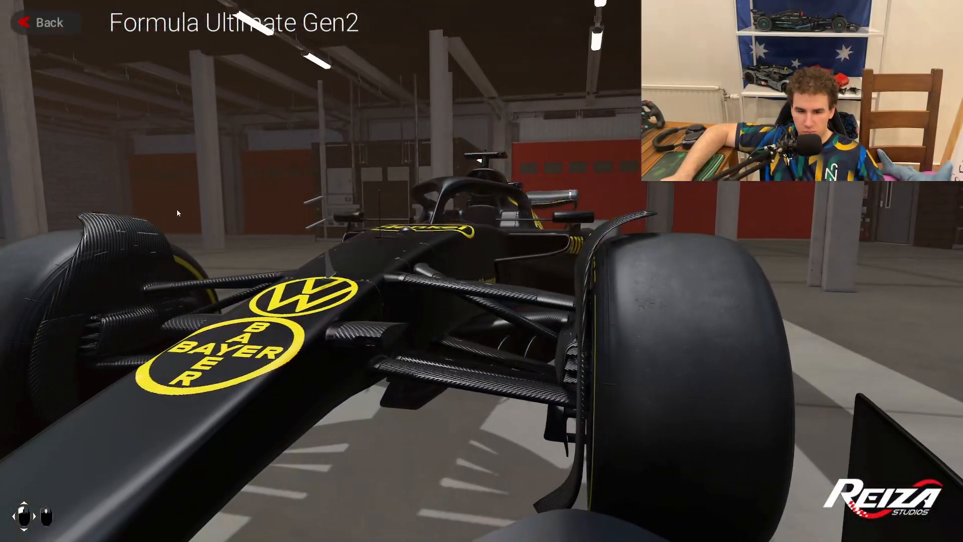
{"action": "left_click", "coordinate": [56, 22]}
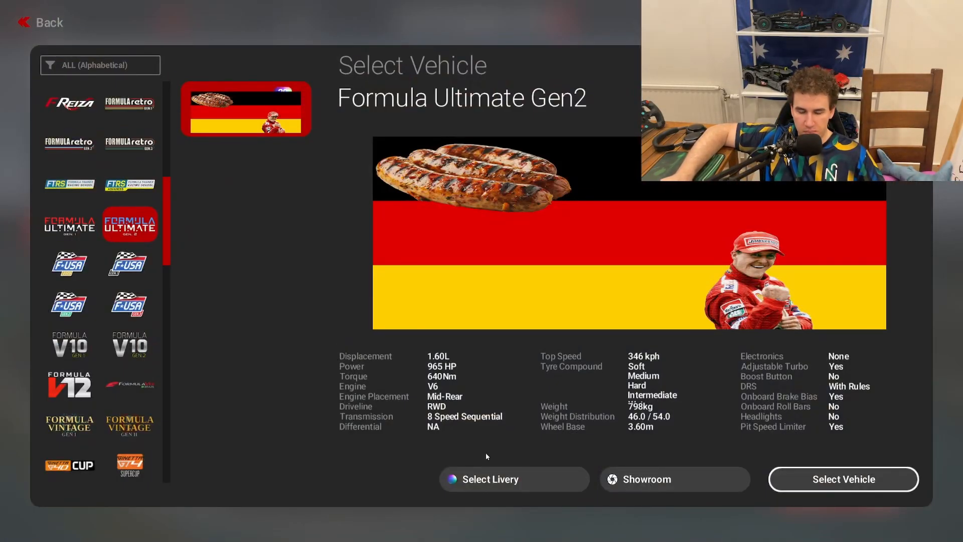
Choose the black Formula Ultimate Gen2 livery with the red horse, inspect its finish in the showroom, and return to vehicle selection
{"action": "left_click", "coordinate": [501, 489]}
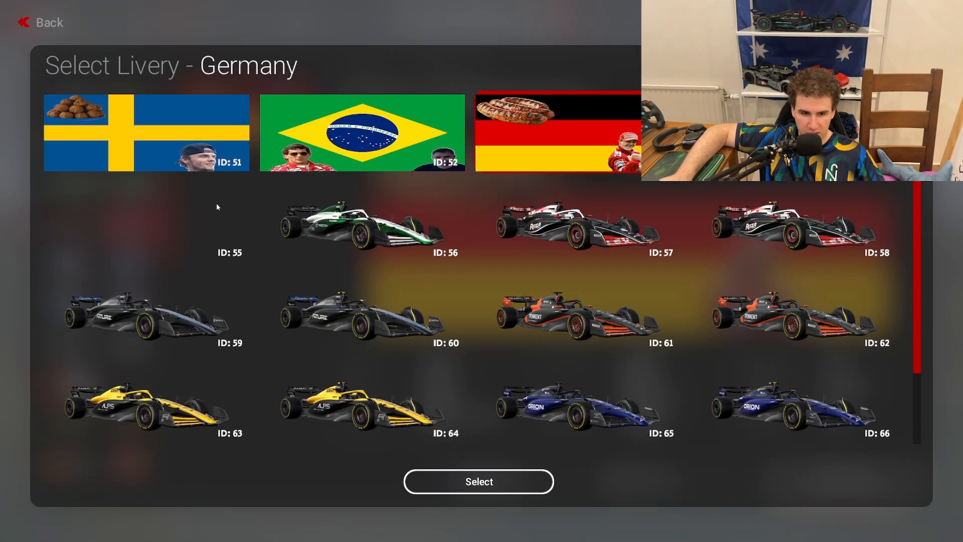
{"action": "left_click", "coordinate": [505, 472]}
{"action": "left_click", "coordinate": [626, 474]}
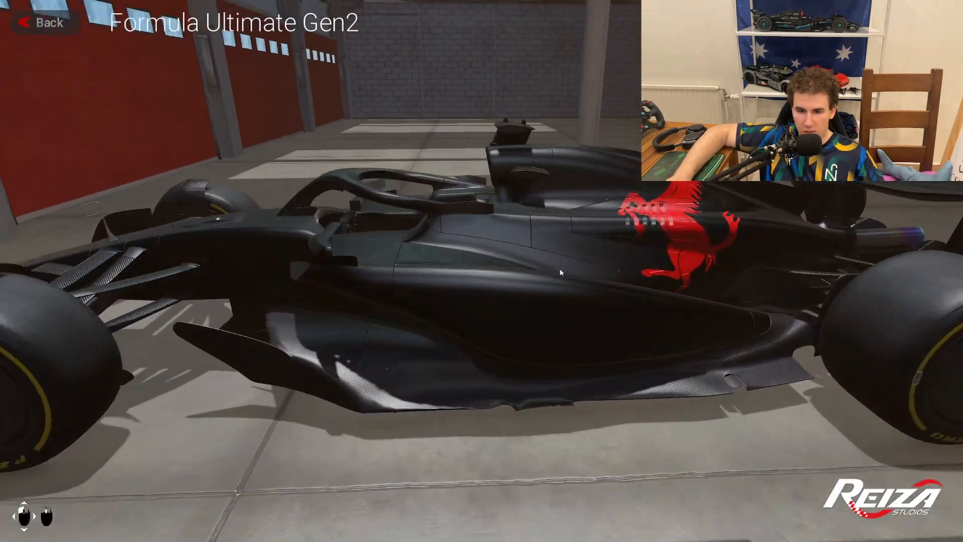
{"action": "left_click_drag", "start_coordinate": [561, 273], "coordinate": [57, 233]}
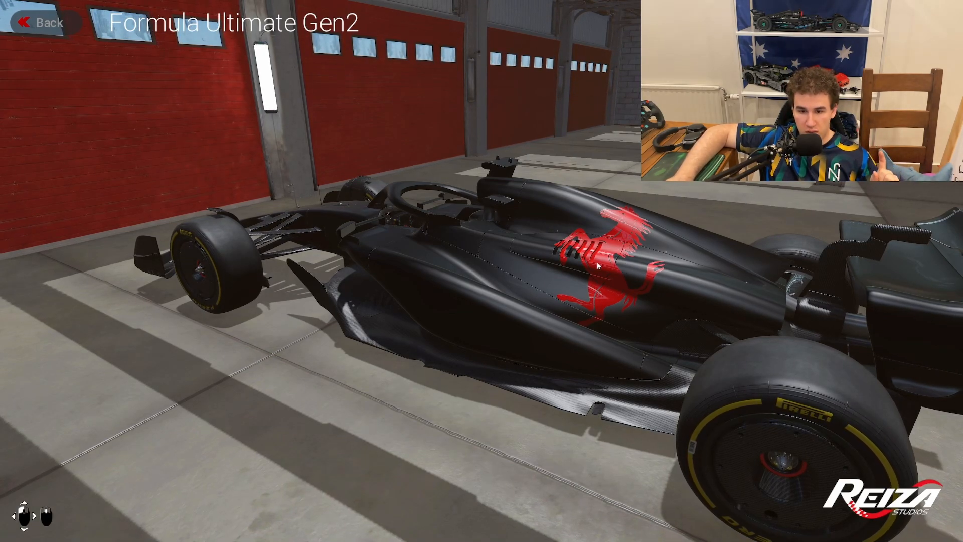
{"action": "left_click_drag", "start_coordinate": [596, 260], "coordinate": [512, 236]}
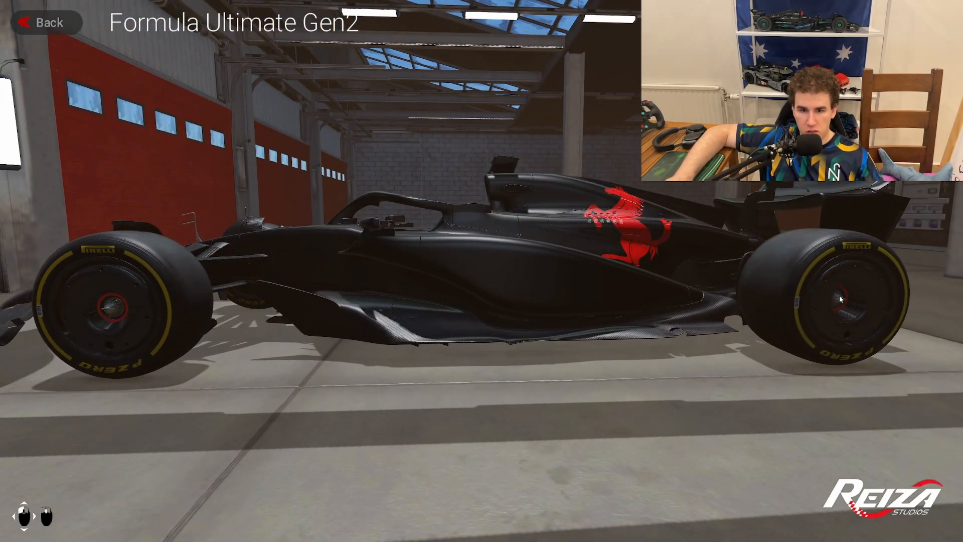
{"action": "left_click_drag", "start_coordinate": [526, 265], "coordinate": [505, 296]}
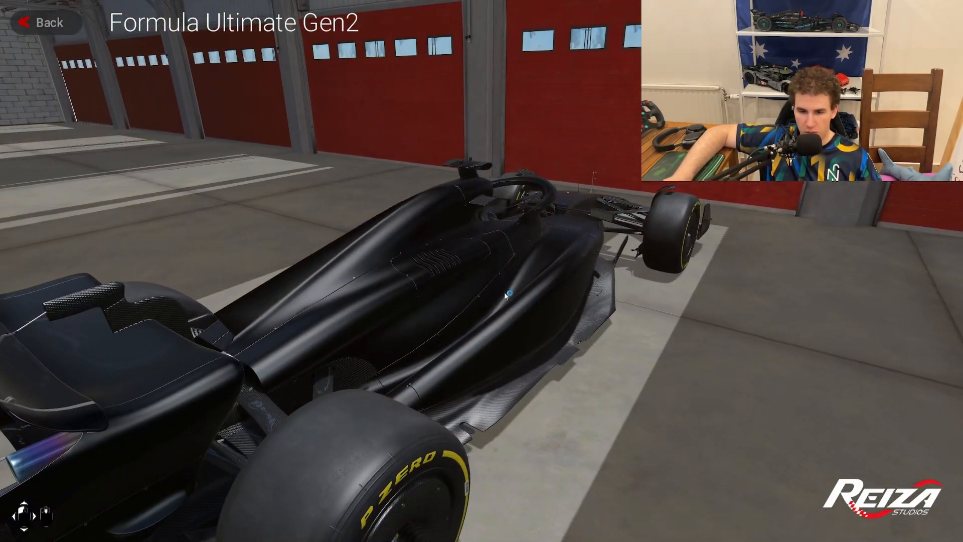
{"action": "left_click", "coordinate": [49, 23]}
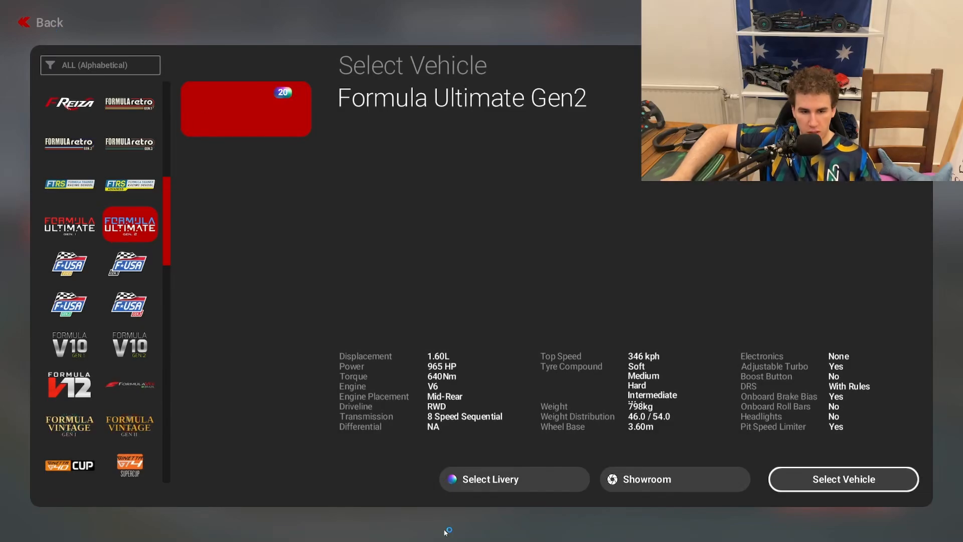
Reopen the Formula Ultimate Gen2 livery selection, confirm the Rothmans livery and open it in the showroom
{"action": "left_click", "coordinate": [507, 474]}
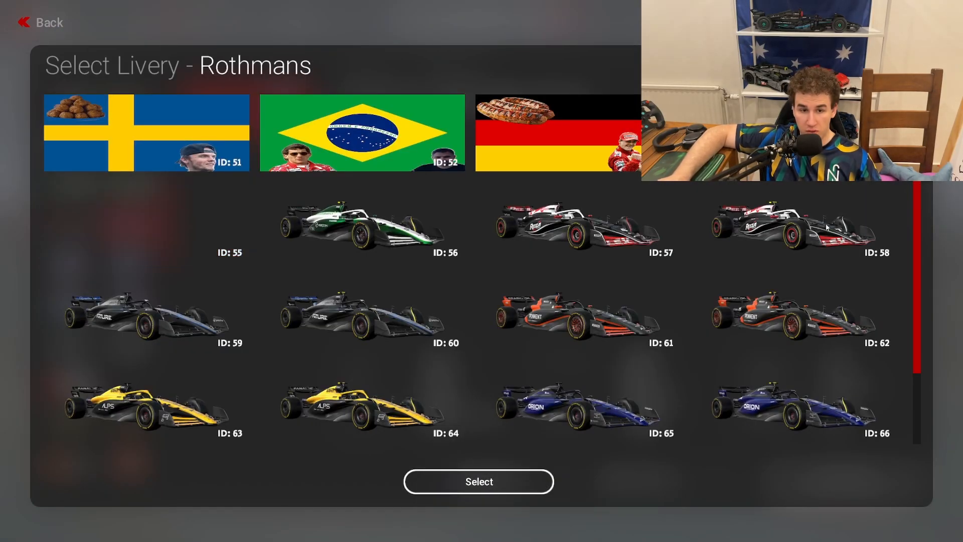
{"action": "left_click", "coordinate": [507, 479]}
{"action": "left_click", "coordinate": [672, 476]}
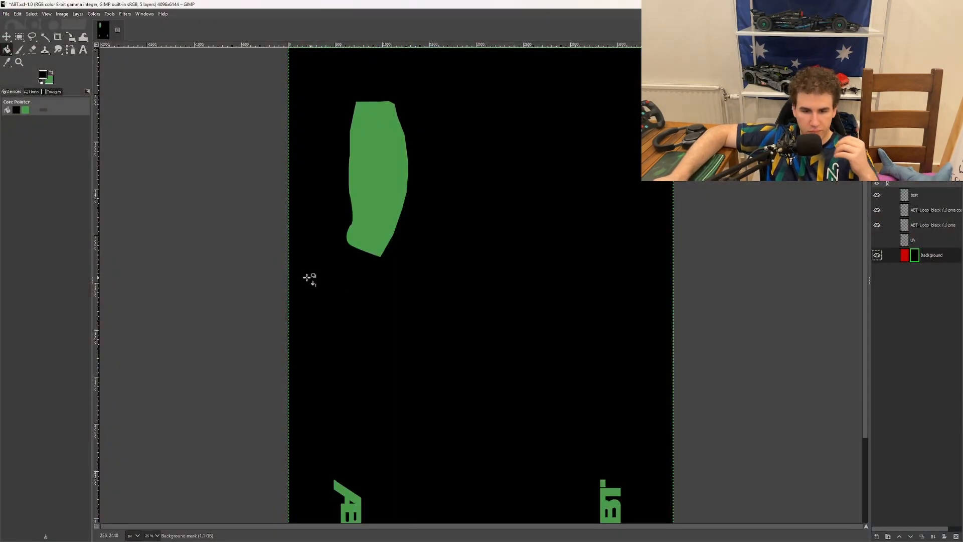
Make the UV layer visible over the livery, review its panels, and activate the Move tool
{"action": "left_click", "coordinate": [877, 242]}
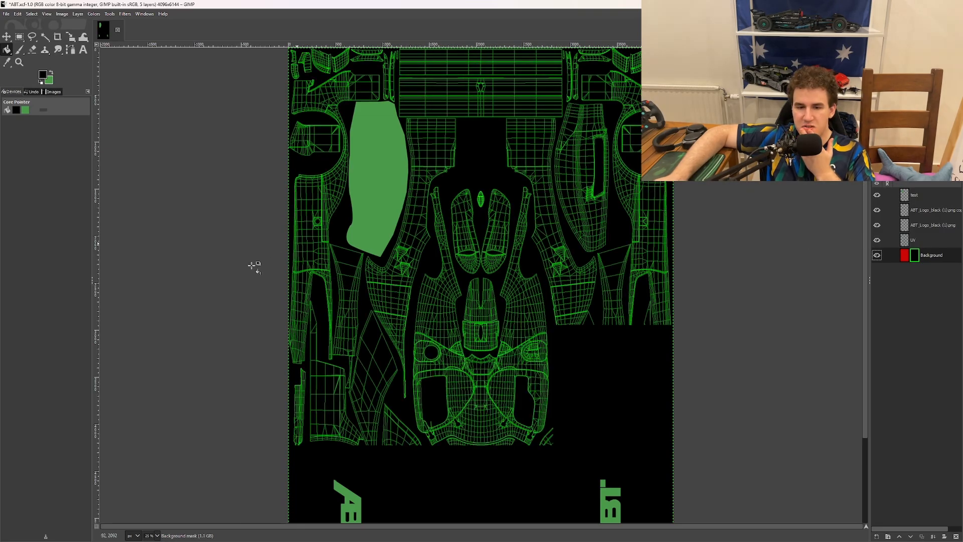
{"action": "scroll", "coordinate": [301, 265], "scroll_direction": "down", "scroll_amount": 3}
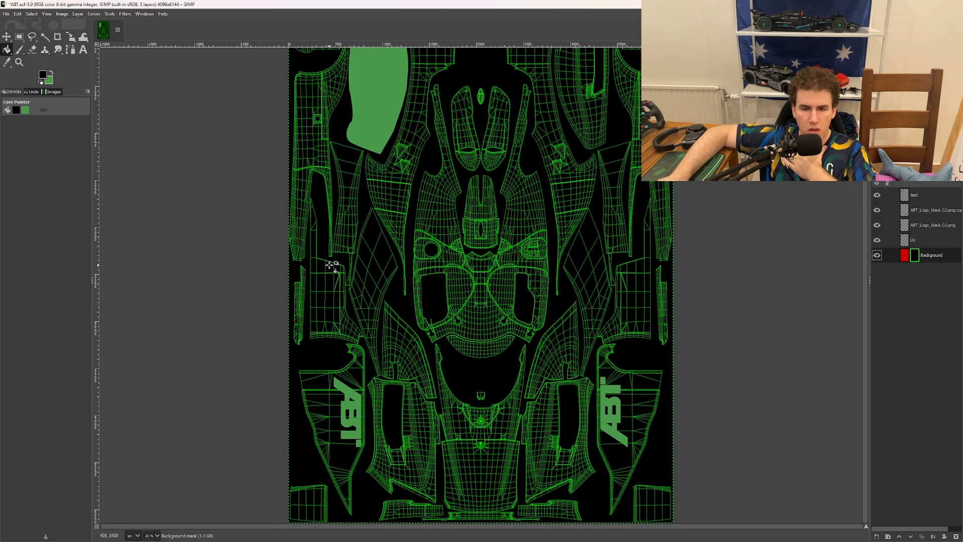
{"action": "scroll", "coordinate": [331, 264], "scroll_direction": "up", "scroll_amount": 3}
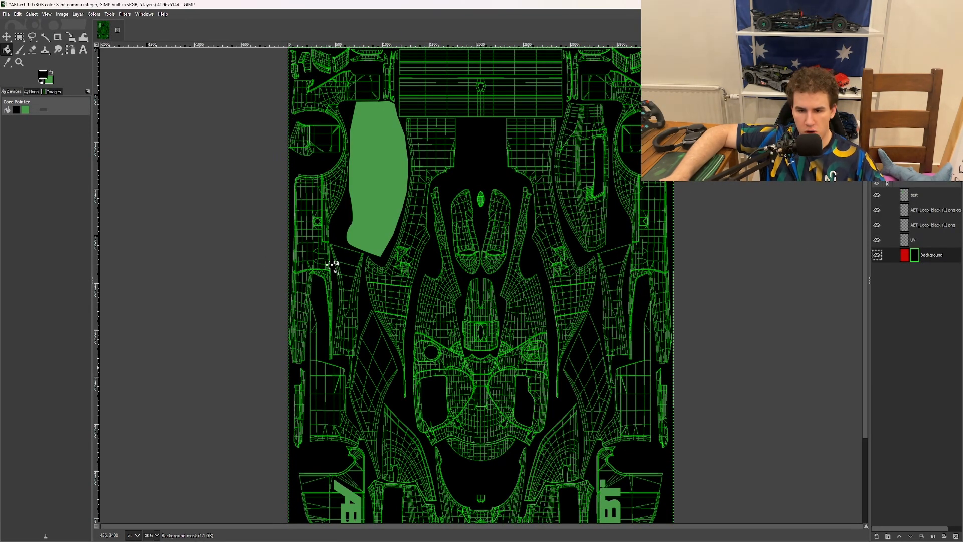
{"action": "scroll", "coordinate": [550, 283], "scroll_direction": "down", "scroll_amount": 3}
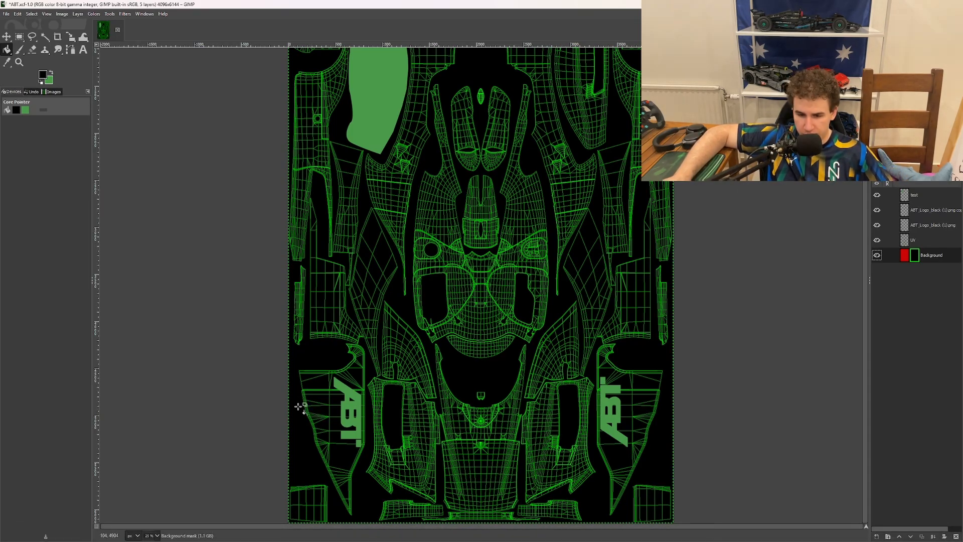
{"action": "scroll", "coordinate": [417, 389], "scroll_direction": "up", "scroll_amount": 4}
{"action": "scroll", "coordinate": [420, 362], "scroll_direction": "down", "scroll_amount": 4}
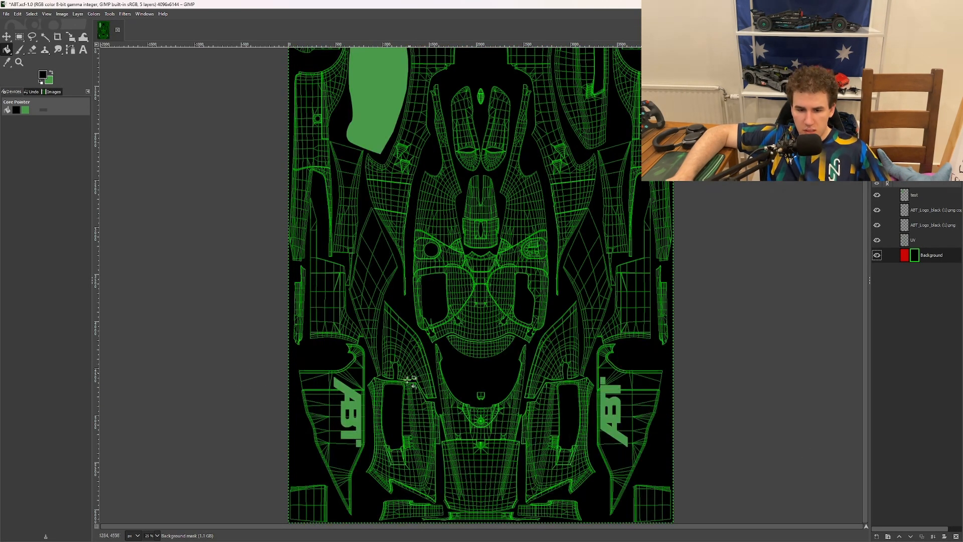
{"action": "left_click", "coordinate": [7, 37]}
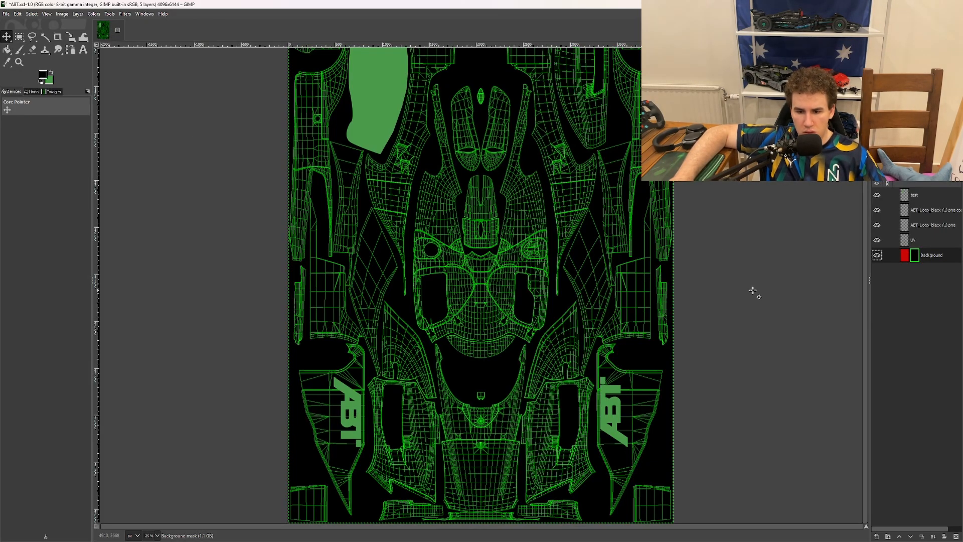